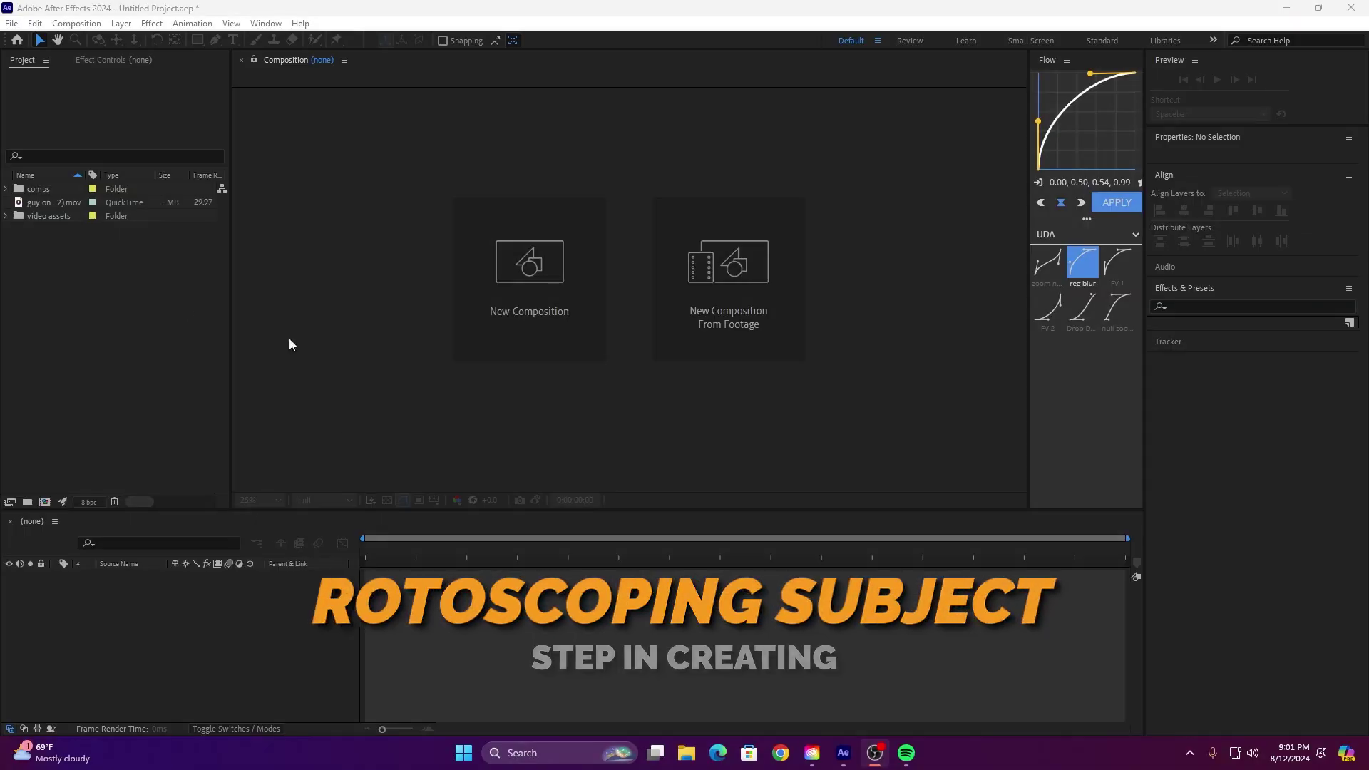
Step: Create a composition from the guy on phone (2) footage and rename it main comp in its settings
{"action": "left_click", "coordinate": [46, 202]}
{"action": "left_click_drag", "start_coordinate": [46, 202], "coordinate": [405, 292]}
{"action": "right_click", "coordinate": [359, 263]}
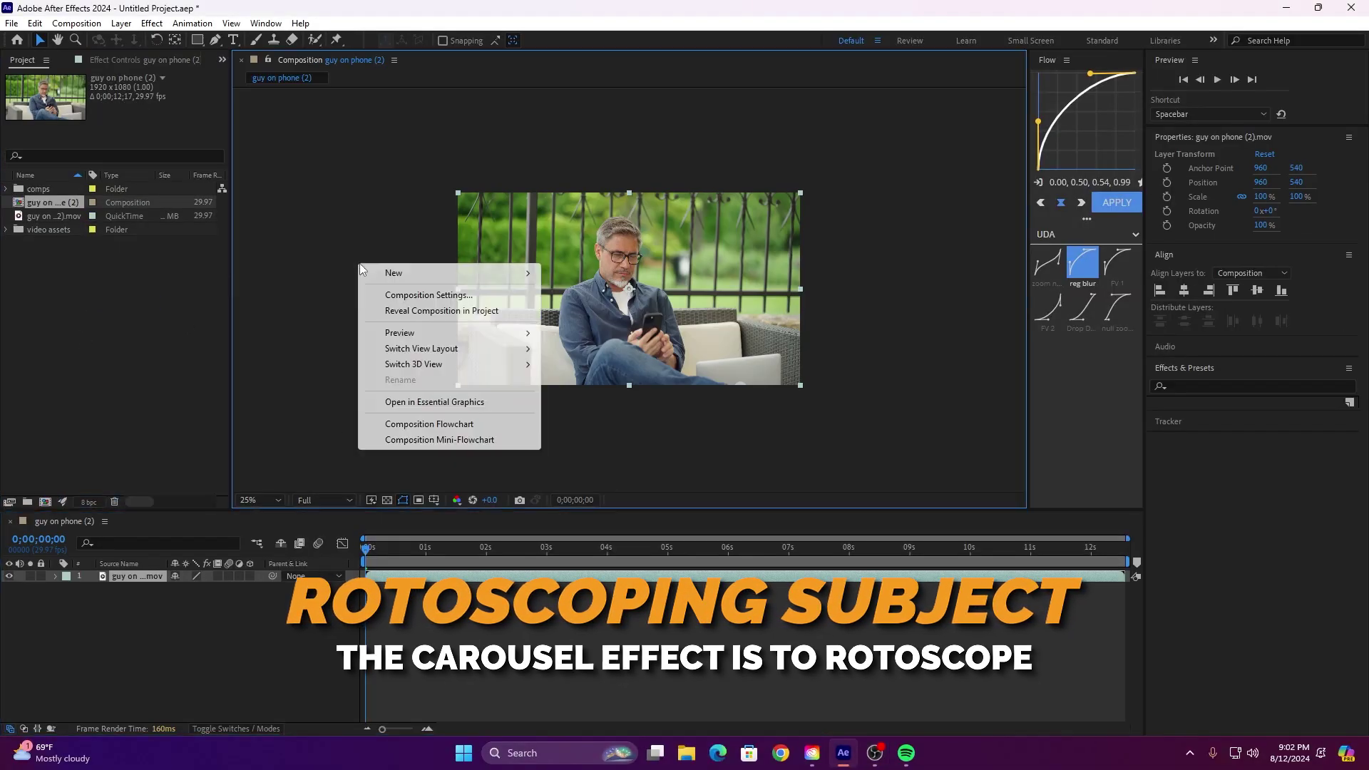
{"action": "left_click", "coordinate": [392, 293]}
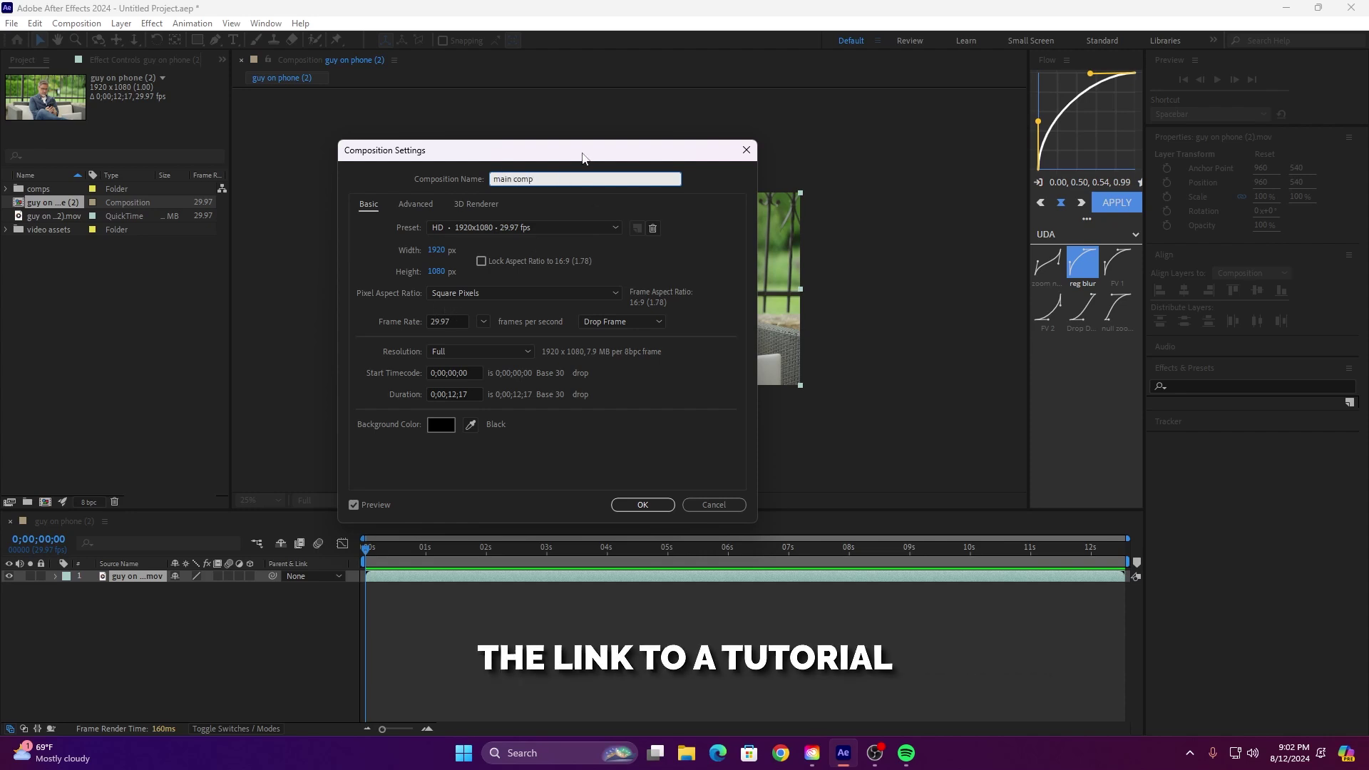
{"action": "left_click", "coordinate": [639, 508]}
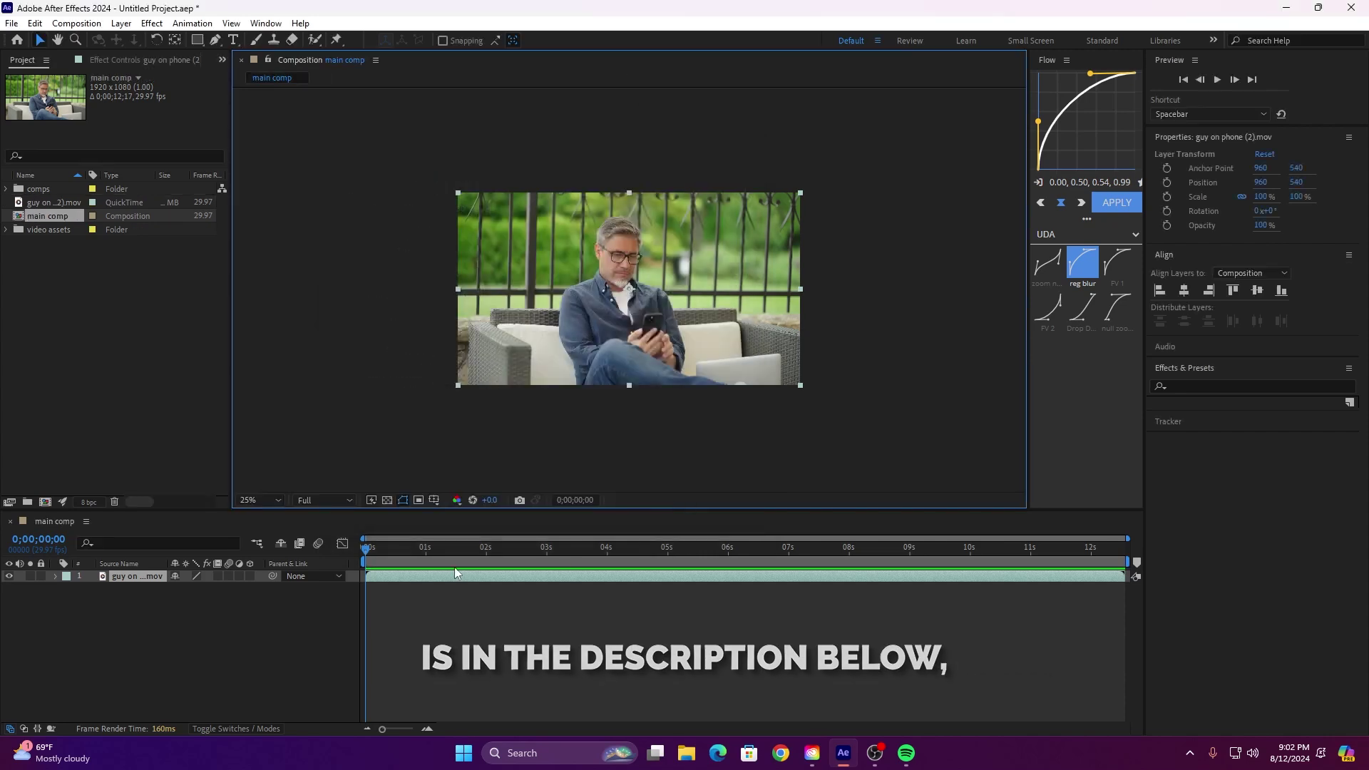
Step: Duplicate the clip layer in main comp and set the preview resolution to Full
{"action": "left_click_drag", "start_coordinate": [364, 554], "coordinate": [1105, 581]}
{"action": "key", "text": "Home"}
{"action": "key", "text": "ctrl+d"}
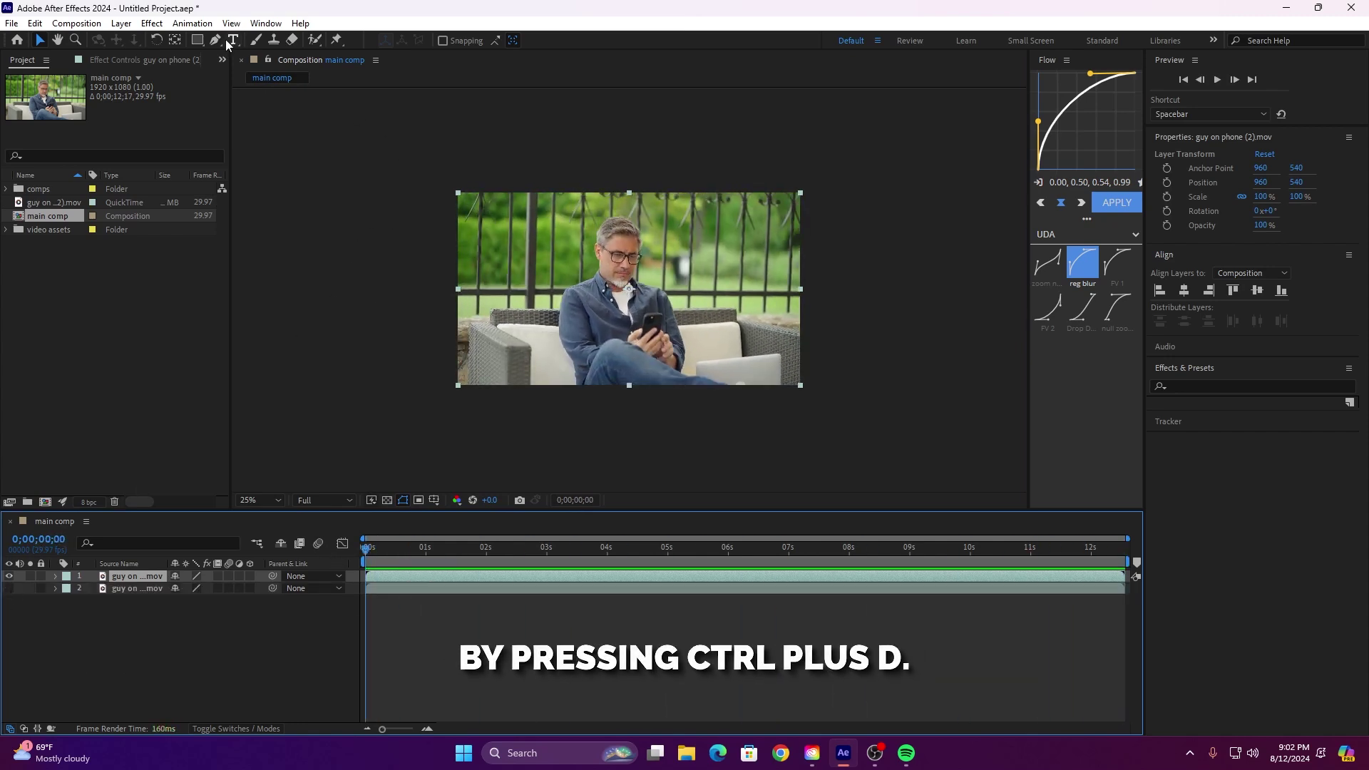
{"action": "left_click", "coordinate": [350, 504]}
{"action": "left_click", "coordinate": [355, 340]}
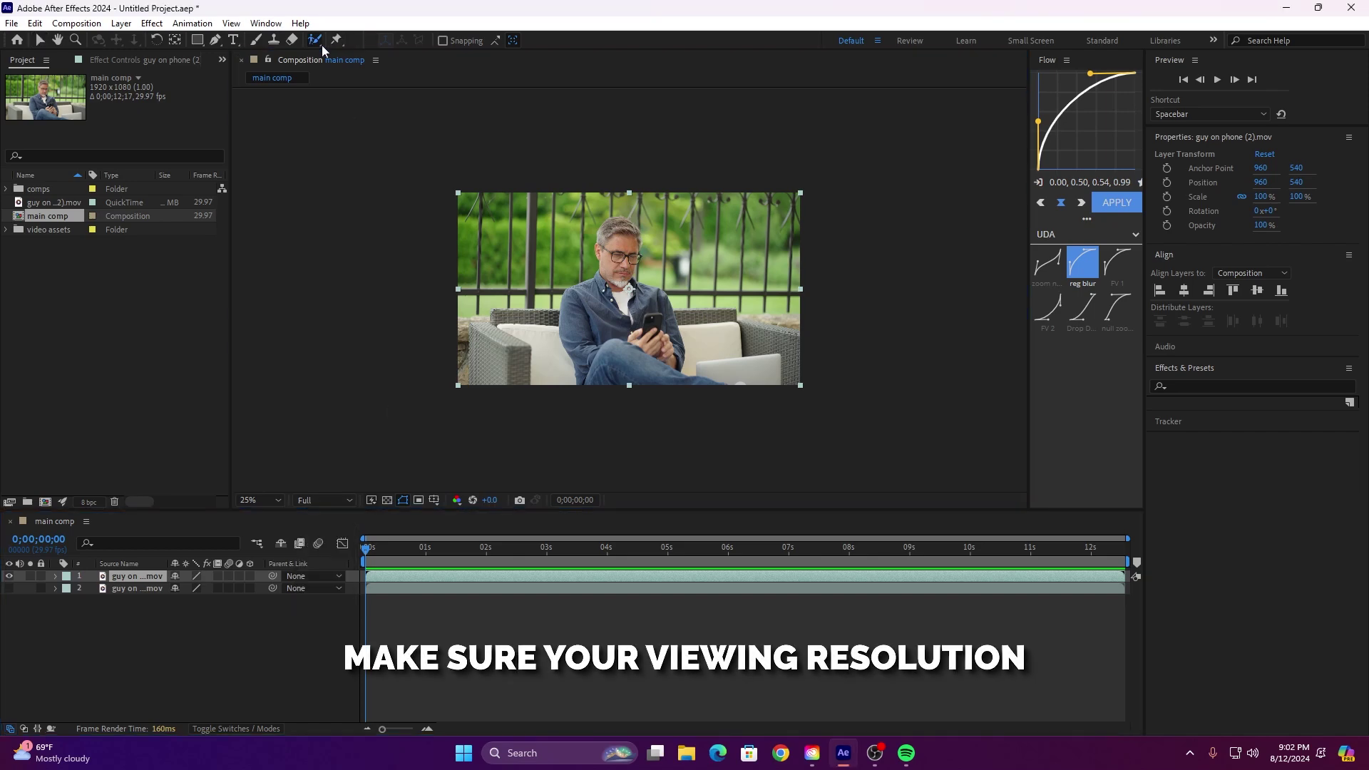
Step: Open the duplicated clip in the Layer viewer and paint the seated man as foreground with the Roto Brush
{"action": "double_click", "coordinate": [430, 574]}
{"action": "scroll", "coordinate": [628, 261], "scroll_direction": "up", "scroll_amount": 2}
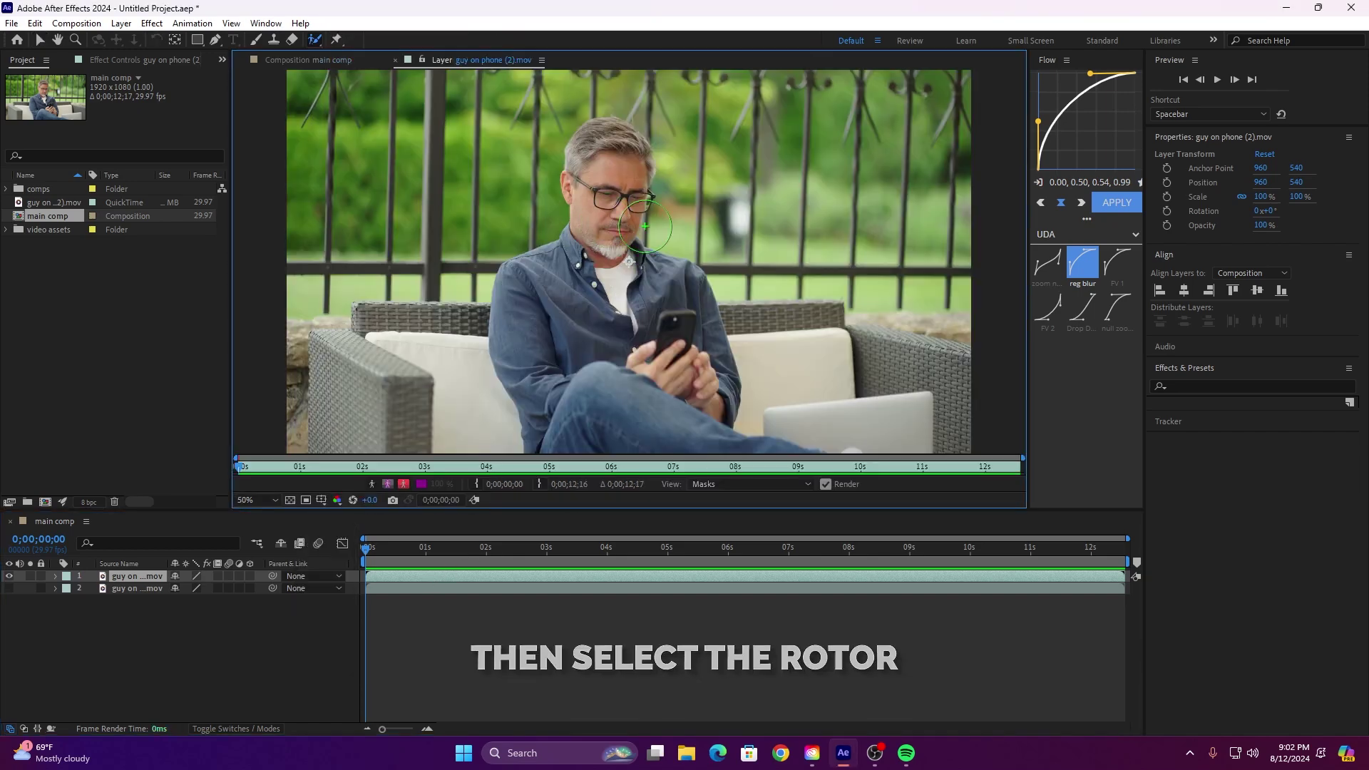
{"action": "mouse_move", "coordinate": [607, 165]}
{"action": "left_mouse_down"}
{"action": "mouse_move", "coordinate": [581, 114]}
{"action": "mouse_move", "coordinate": [581, 374]}
{"action": "mouse_move", "coordinate": [661, 376]}
{"action": "left_mouse_up"}
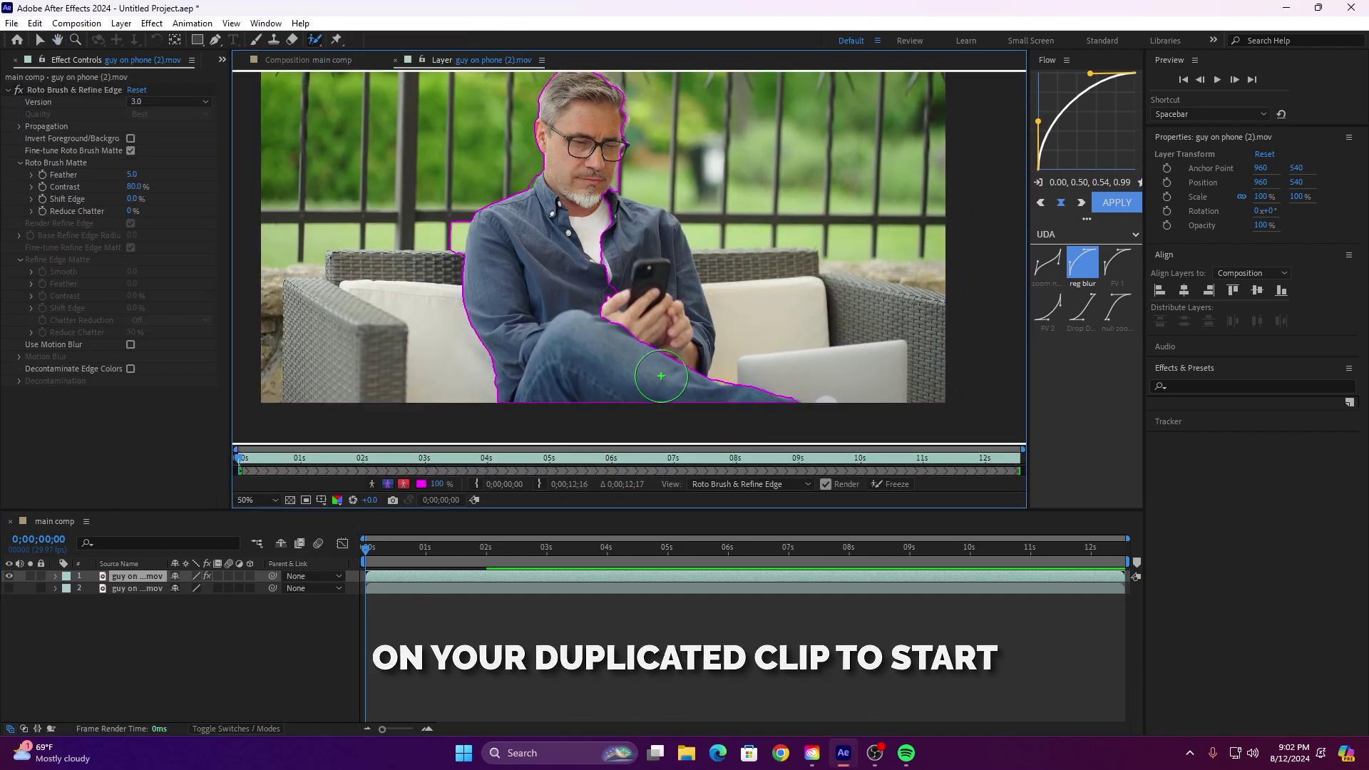
{"action": "left_click_drag", "start_coordinate": [655, 250], "coordinate": [657, 251]}
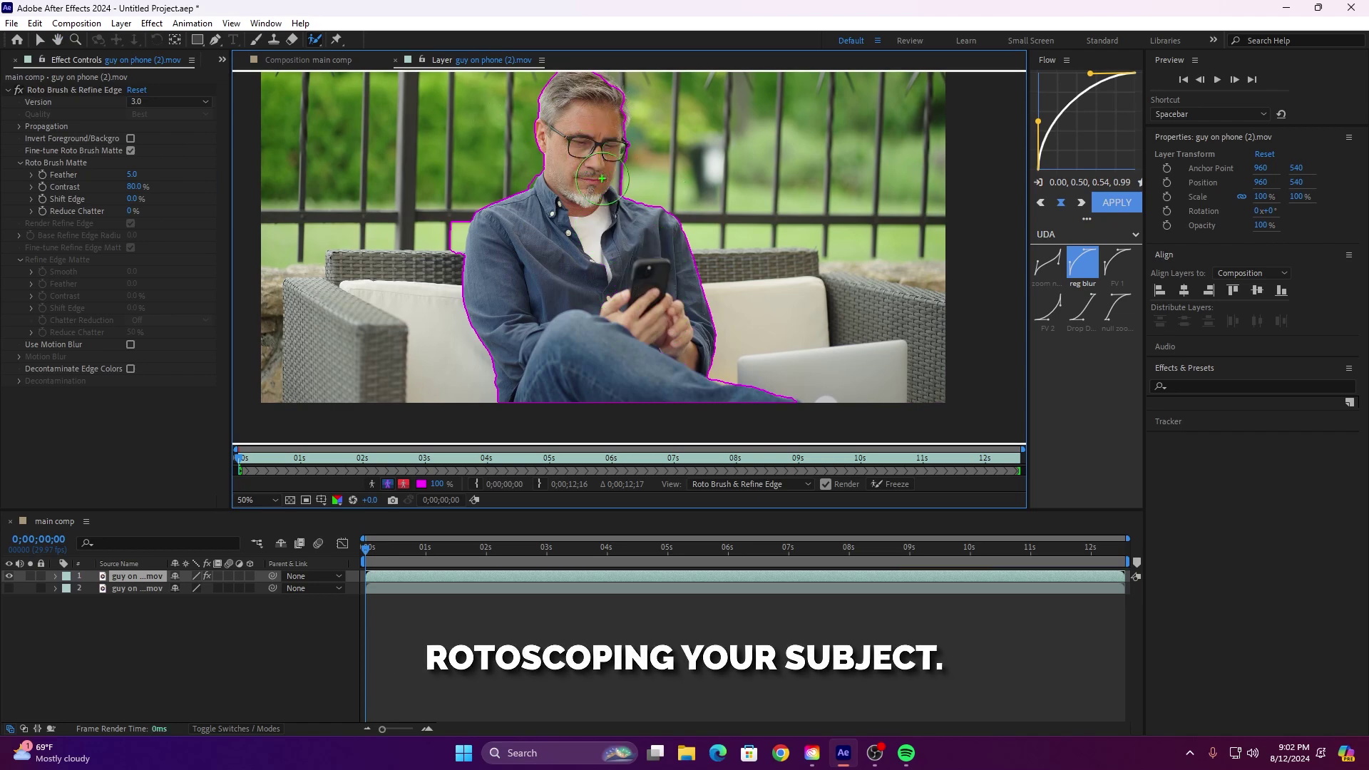
Step: Refine the Roto Brush selection around the man's shoulder, head and jaw with short corrective strokes
{"action": "left_click_drag", "start_coordinate": [430, 270], "coordinate": [428, 270]}
{"action": "scroll", "coordinate": [389, 227], "scroll_direction": "up", "scroll_amount": 1}
{"action": "left_click_drag", "start_coordinate": [499, 142], "coordinate": [570, 328]}
{"action": "left_click_drag", "start_coordinate": [549, 230], "coordinate": [507, 230]}
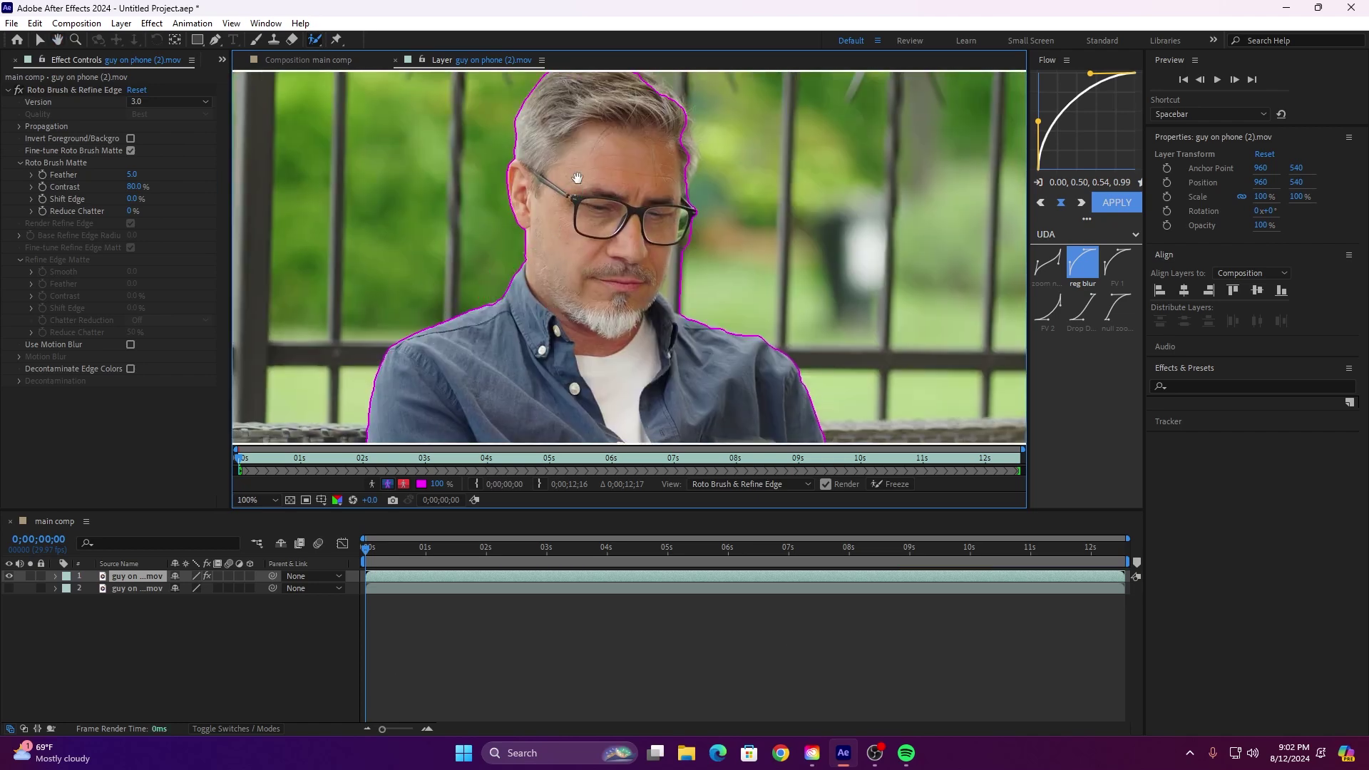
{"action": "left_click_drag", "start_coordinate": [578, 178], "coordinate": [472, 254]}
{"action": "scroll", "coordinate": [527, 250], "scroll_direction": "down", "scroll_amount": 3}
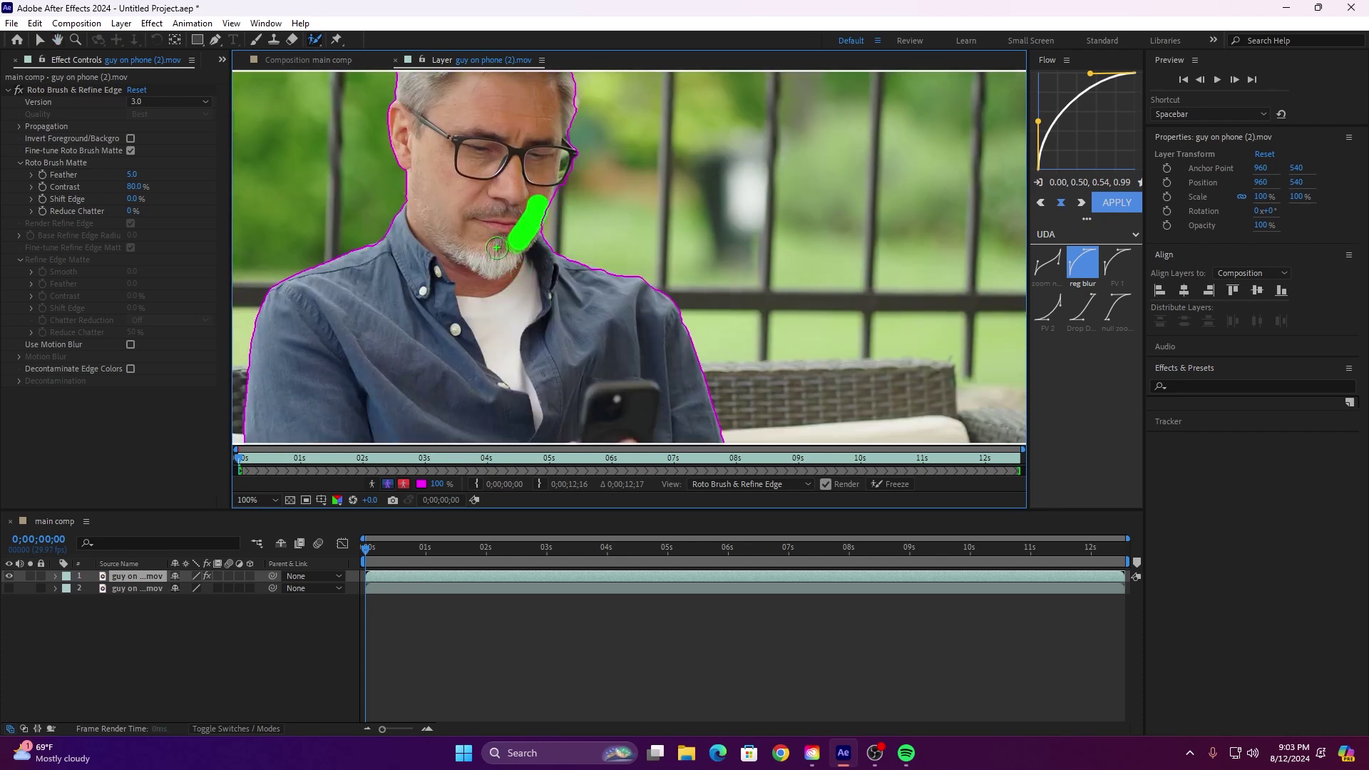
{"action": "left_click_drag", "start_coordinate": [497, 247], "coordinate": [497, 247]}
Step: Exclude the sofa area between the man's elbow and thigh from the Roto Brush selection, checking the rest of the outline
{"action": "scroll", "coordinate": [556, 200], "scroll_direction": "down", "scroll_amount": 6}
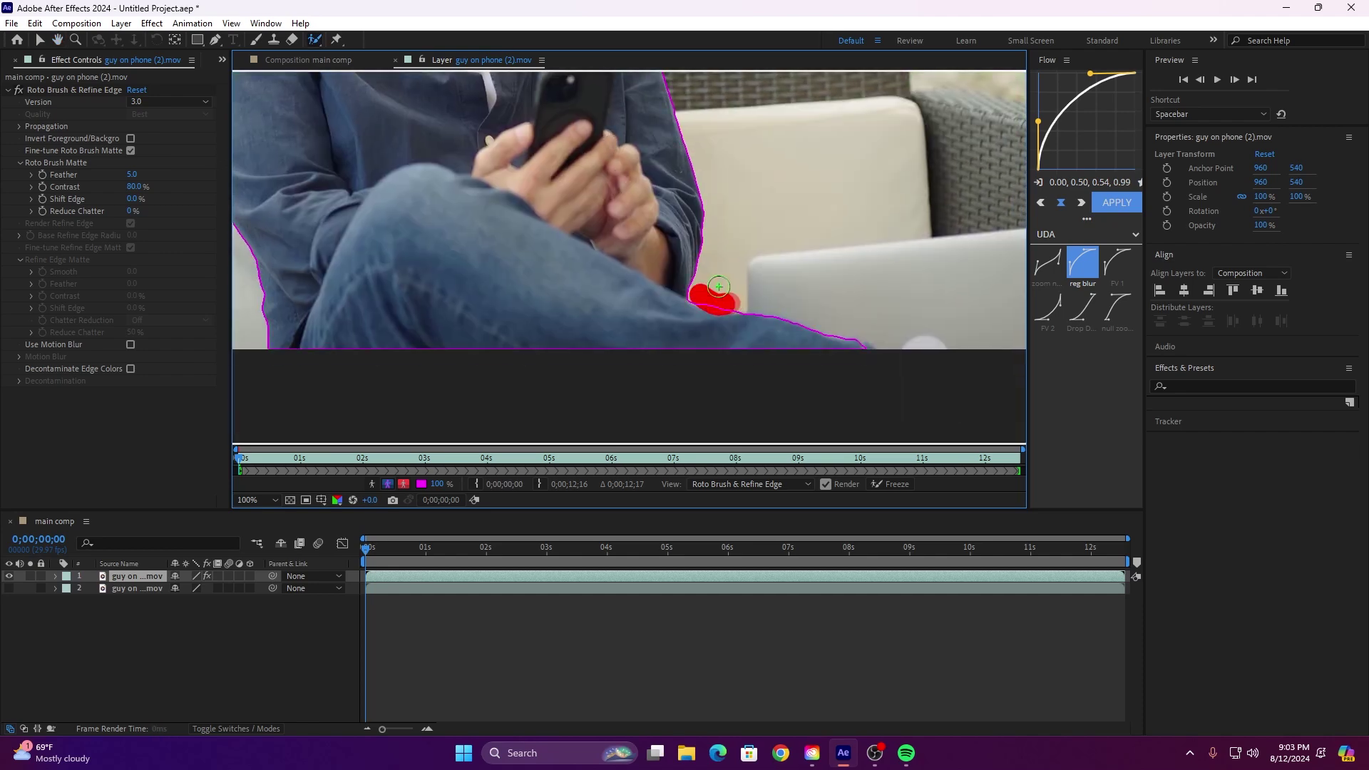
{"action": "mouse_move", "coordinate": [741, 299]}
{"action": "left_mouse_down"}
{"action": "mouse_move", "coordinate": [590, 211]}
{"action": "mouse_move", "coordinate": [813, 299]}
{"action": "left_mouse_up"}
{"action": "left_click_drag", "start_coordinate": [534, 89], "coordinate": [586, 348]}
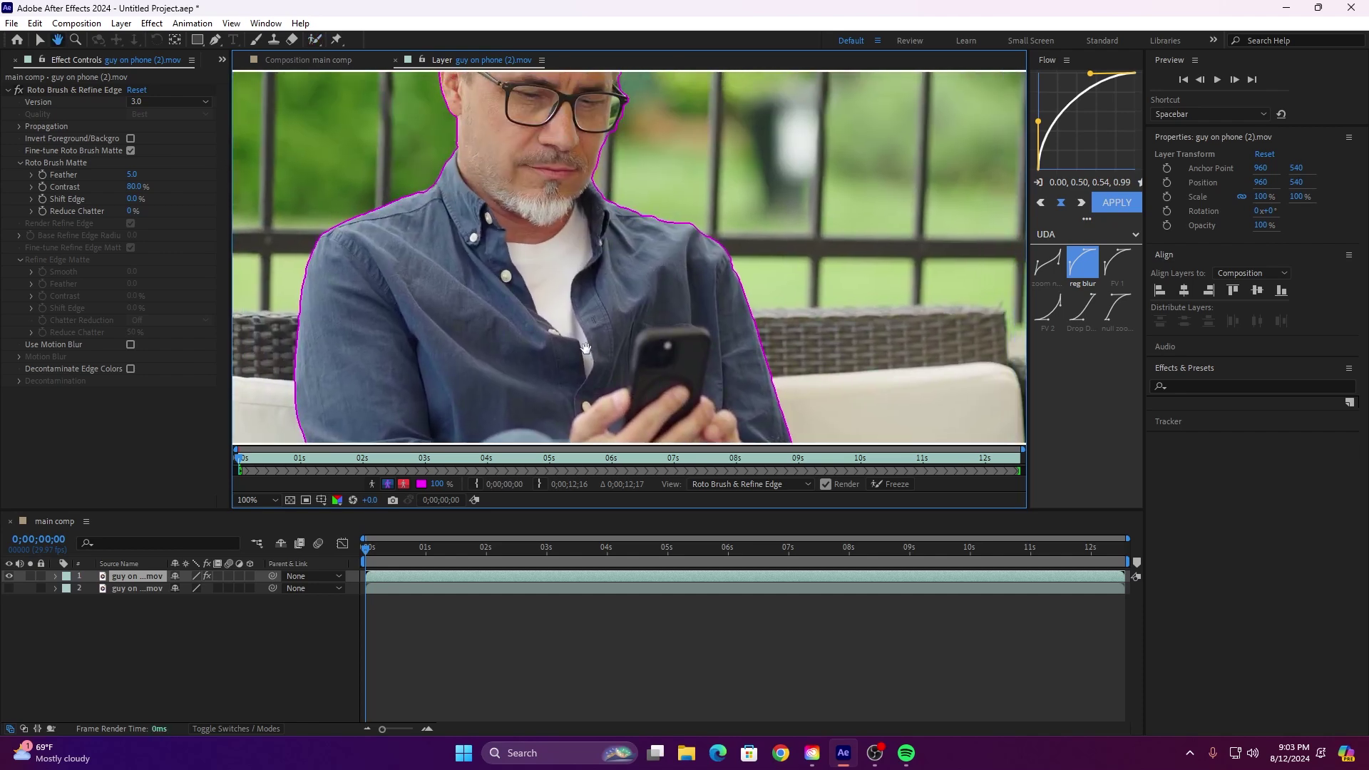
{"action": "scroll", "coordinate": [585, 348], "scroll_direction": "down", "scroll_amount": 4}
Step: Freeze the Roto Brush propagation, set Shift Edge to -90% and Reduce Chatter to 10%, and return to the main comp view
{"action": "left_click", "coordinate": [889, 484]}
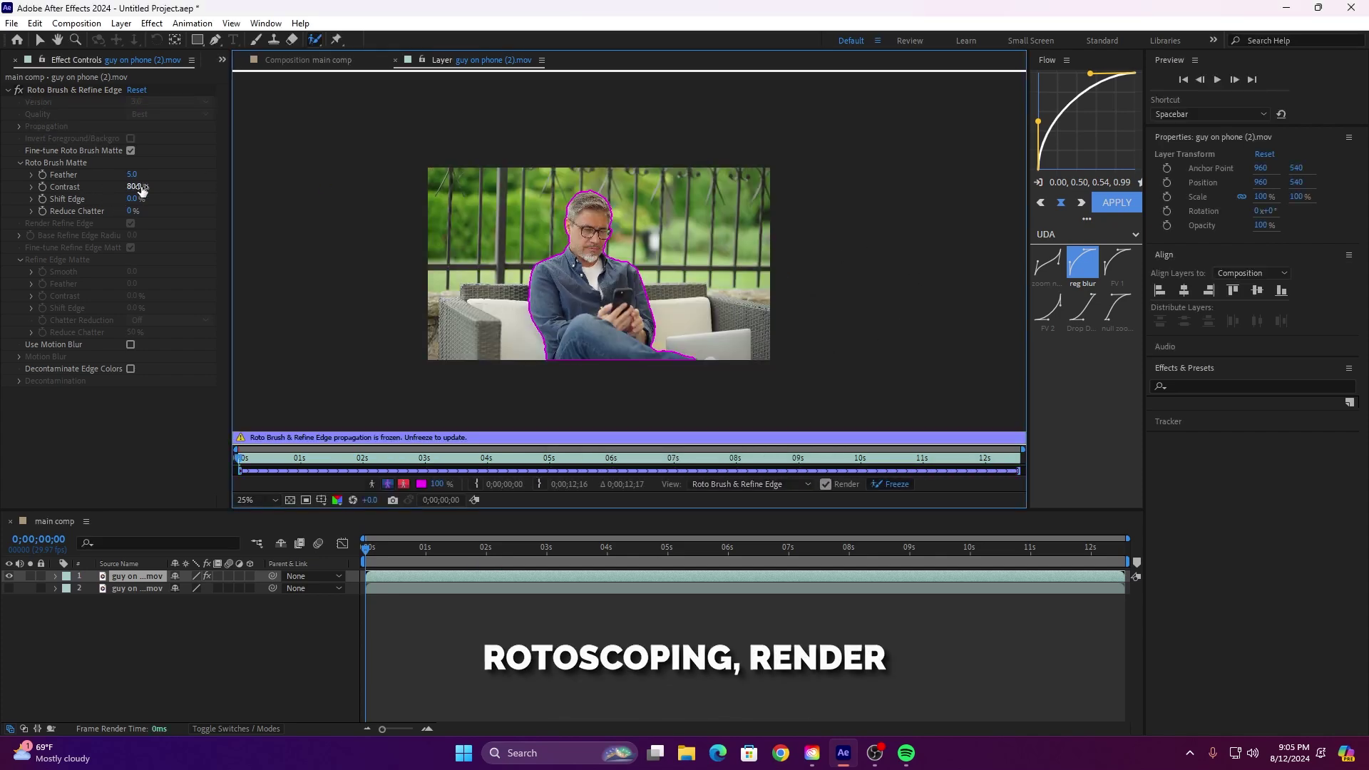
{"action": "type", "text": "-80"}
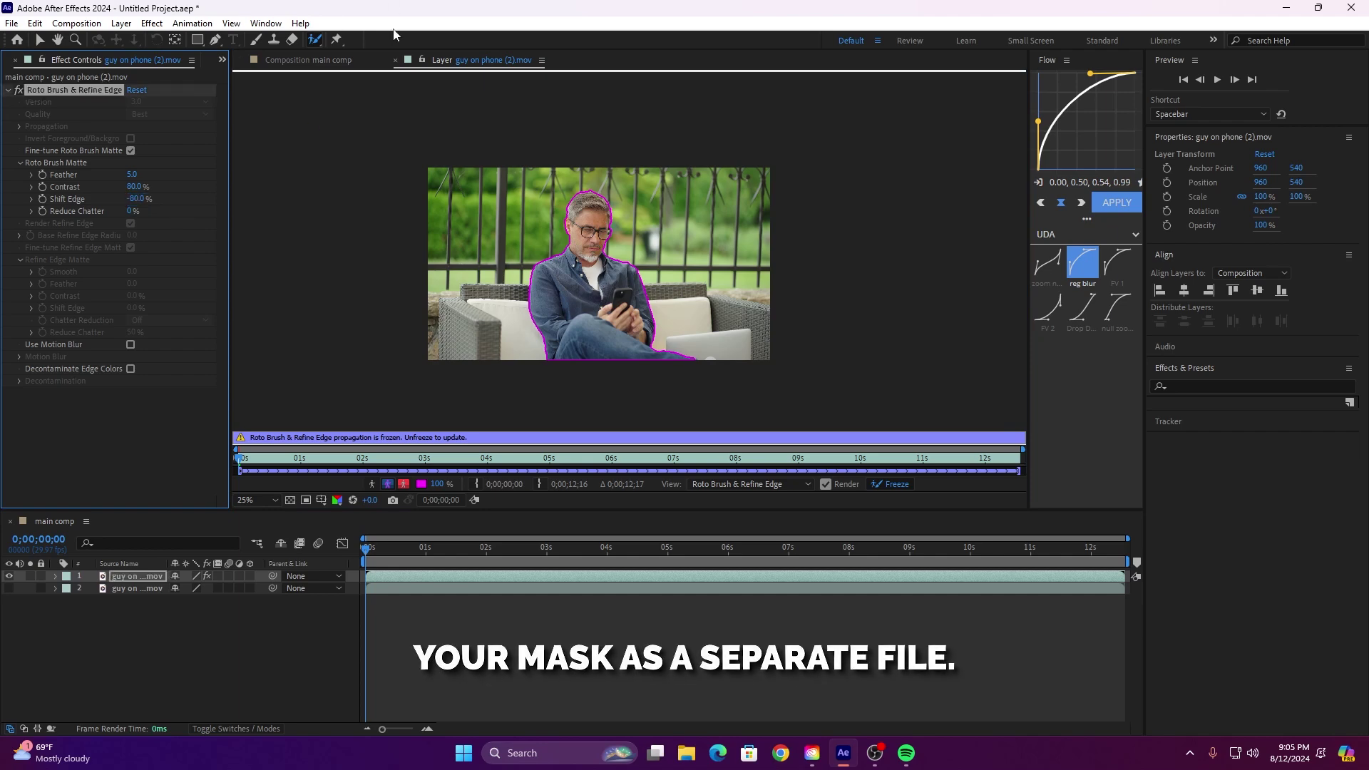
{"action": "left_click", "coordinate": [396, 60]}
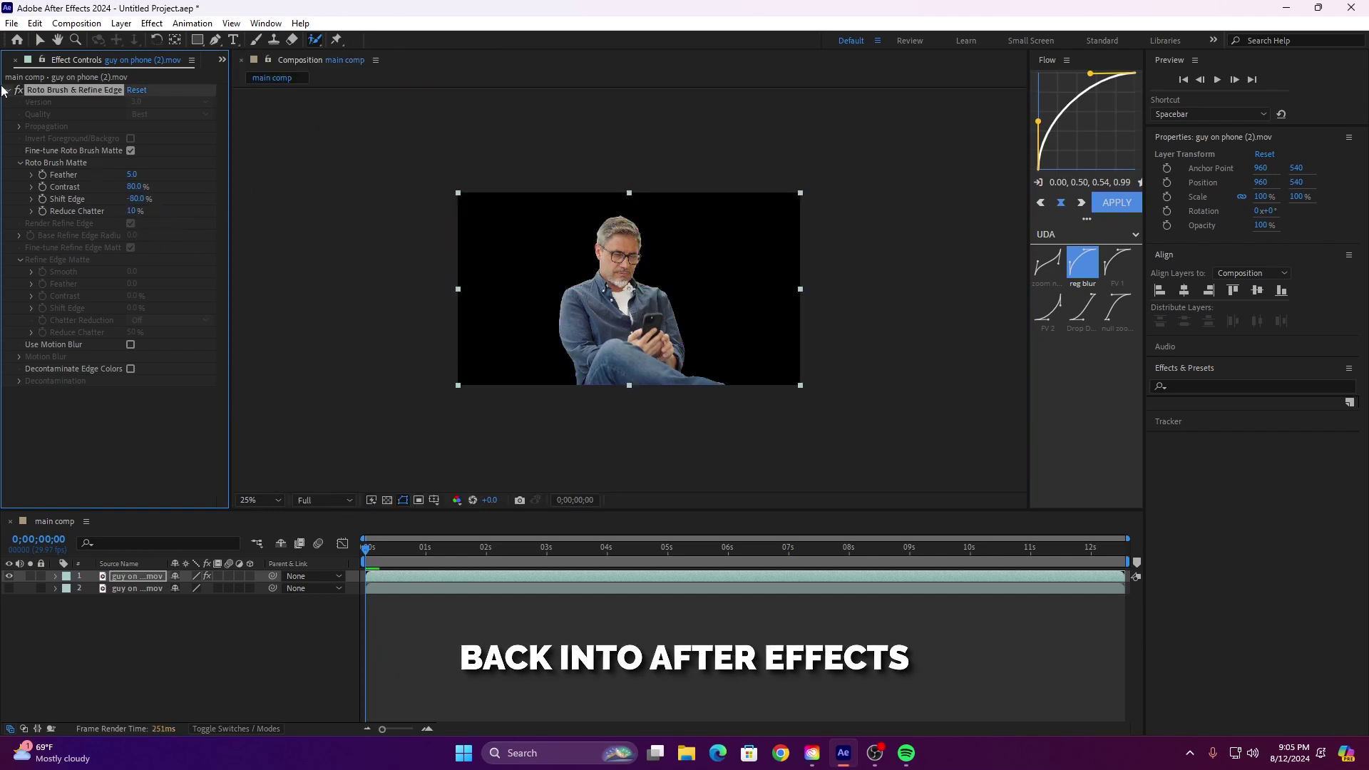
Step: Pre-compose the rotoscoped layer as guy on phone mask, moving all attributes into it, and open the result
{"action": "left_click", "coordinate": [431, 577]}
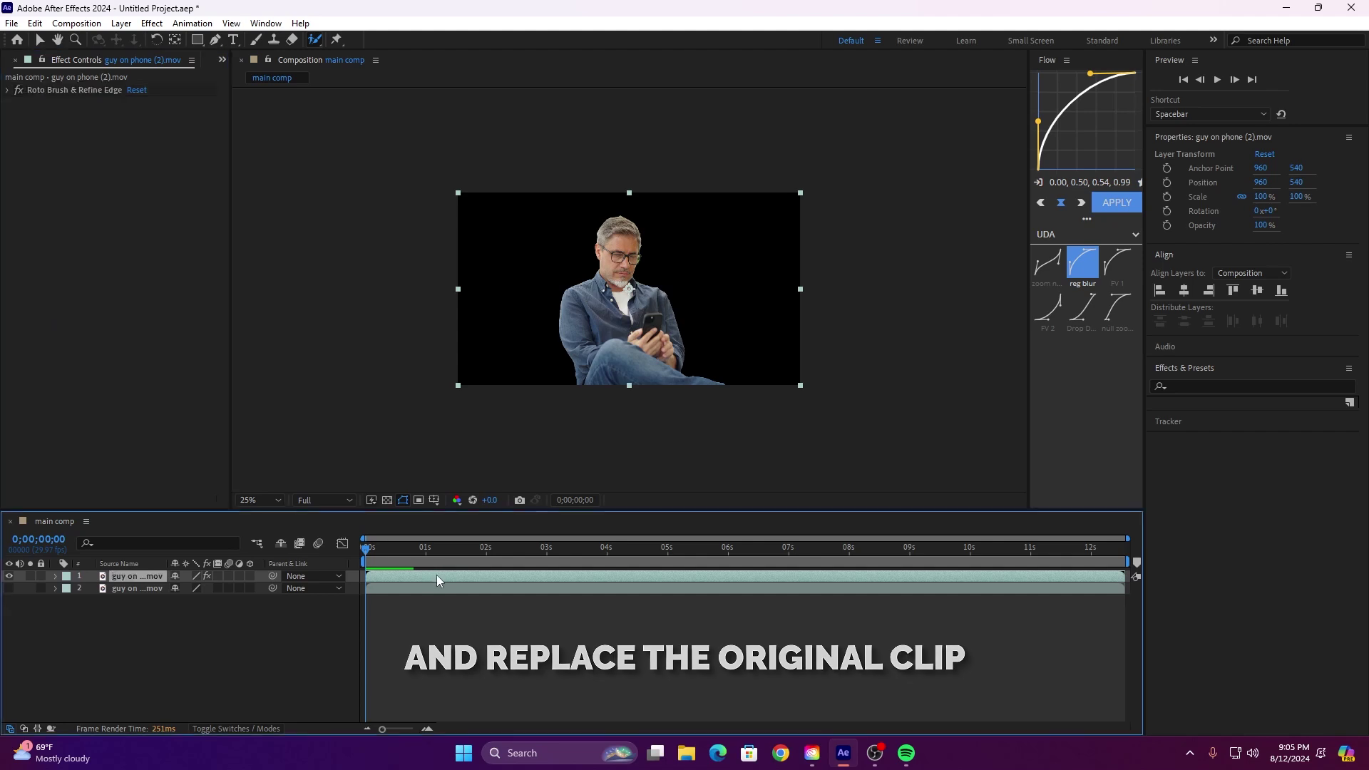
{"action": "key", "text": "ctrl+shift+c"}
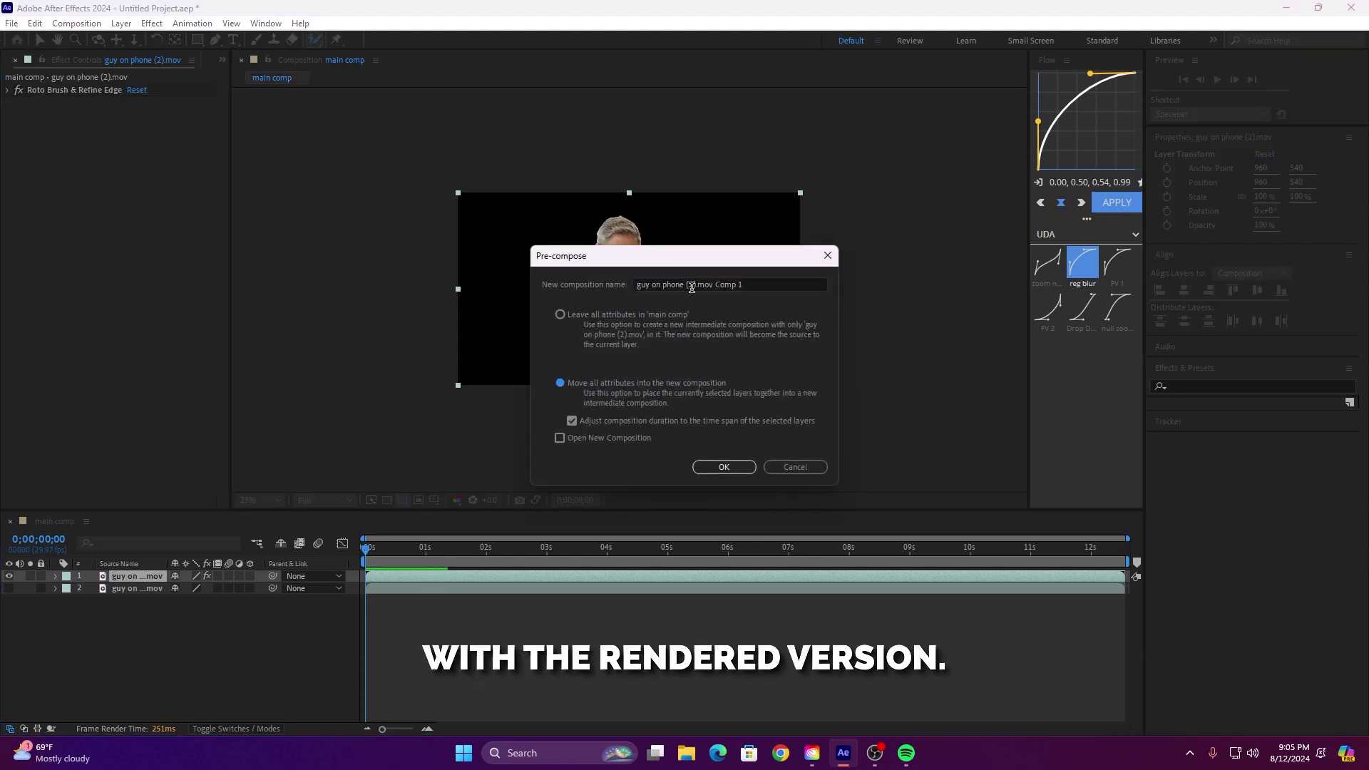
{"action": "type", "text": "(mask"}
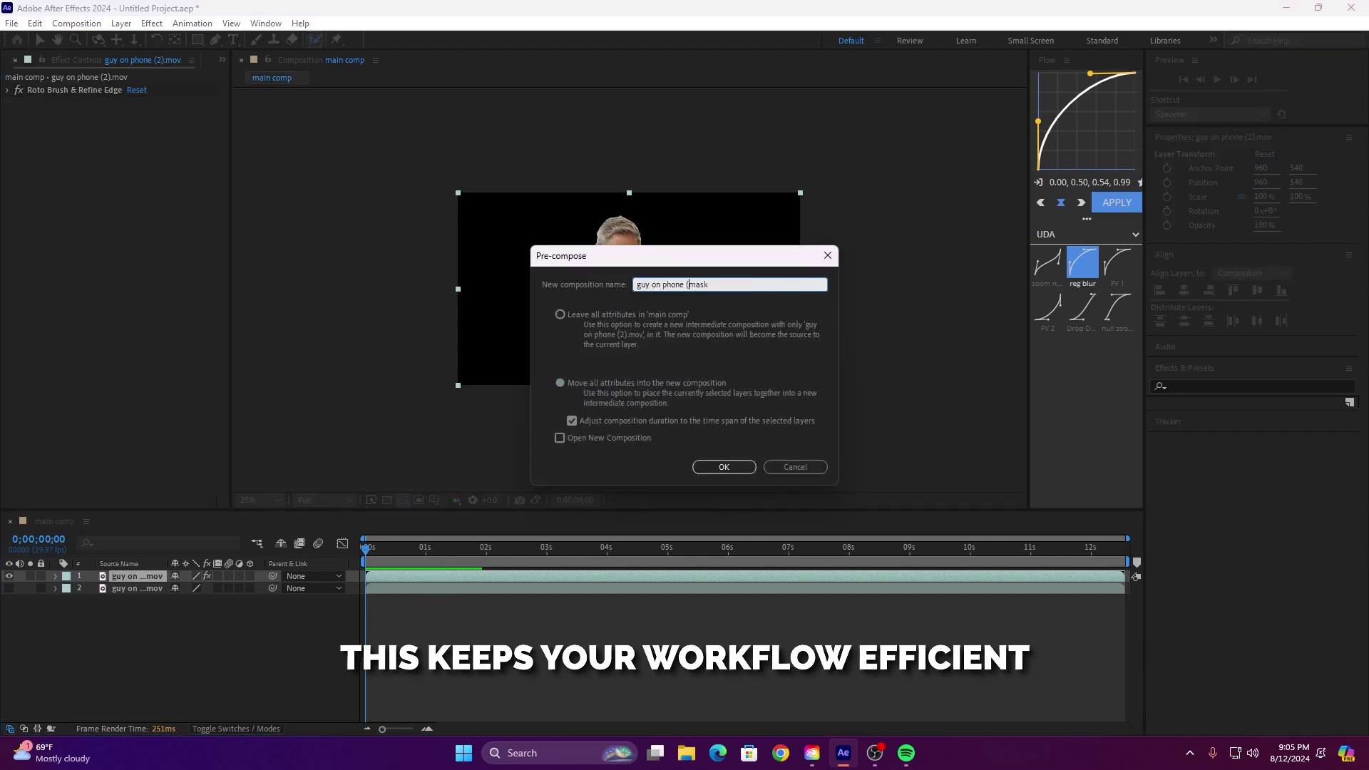
{"action": "left_click", "coordinate": [724, 466]}
{"action": "double_click", "coordinate": [486, 576]}
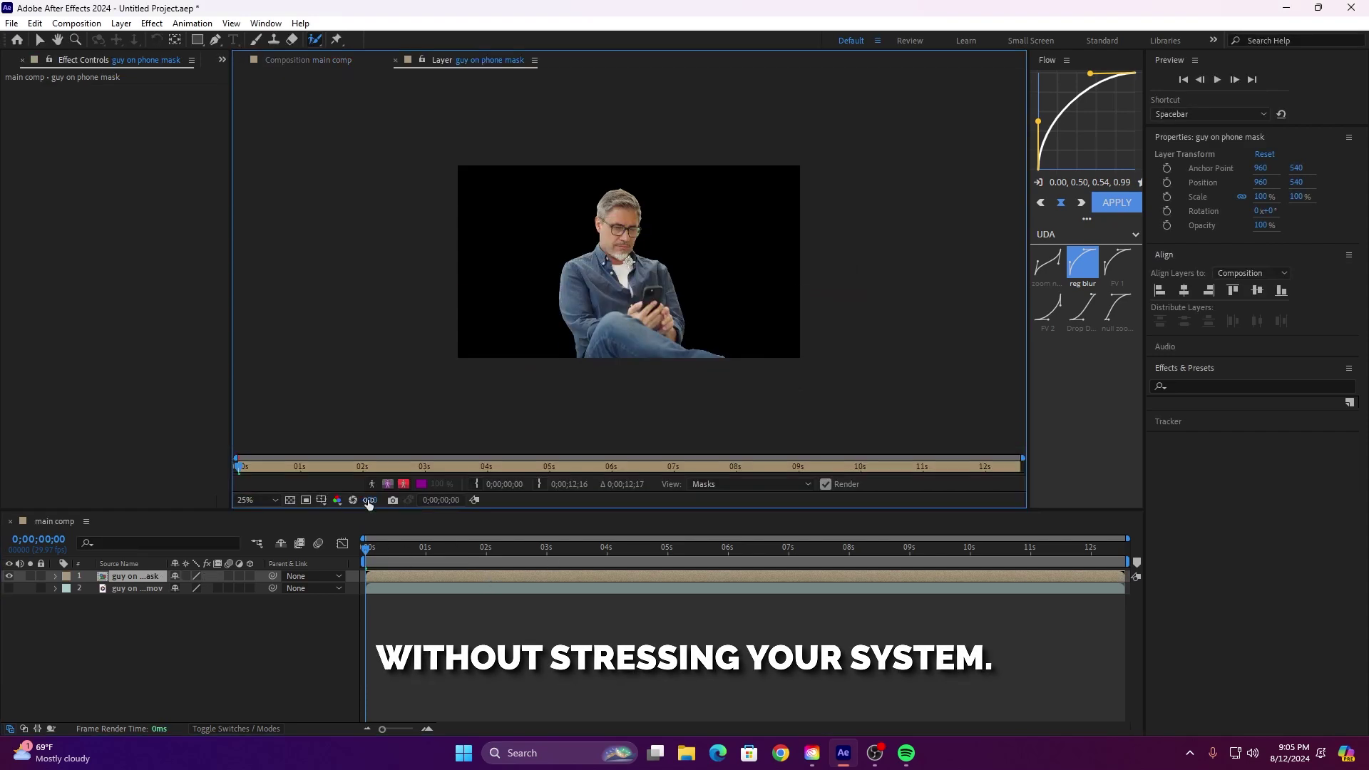
Step: Add main comp to the render queue with QuickTime output, RGB + Alpha channels and audio output off
{"action": "key", "text": "ctrl+m"}
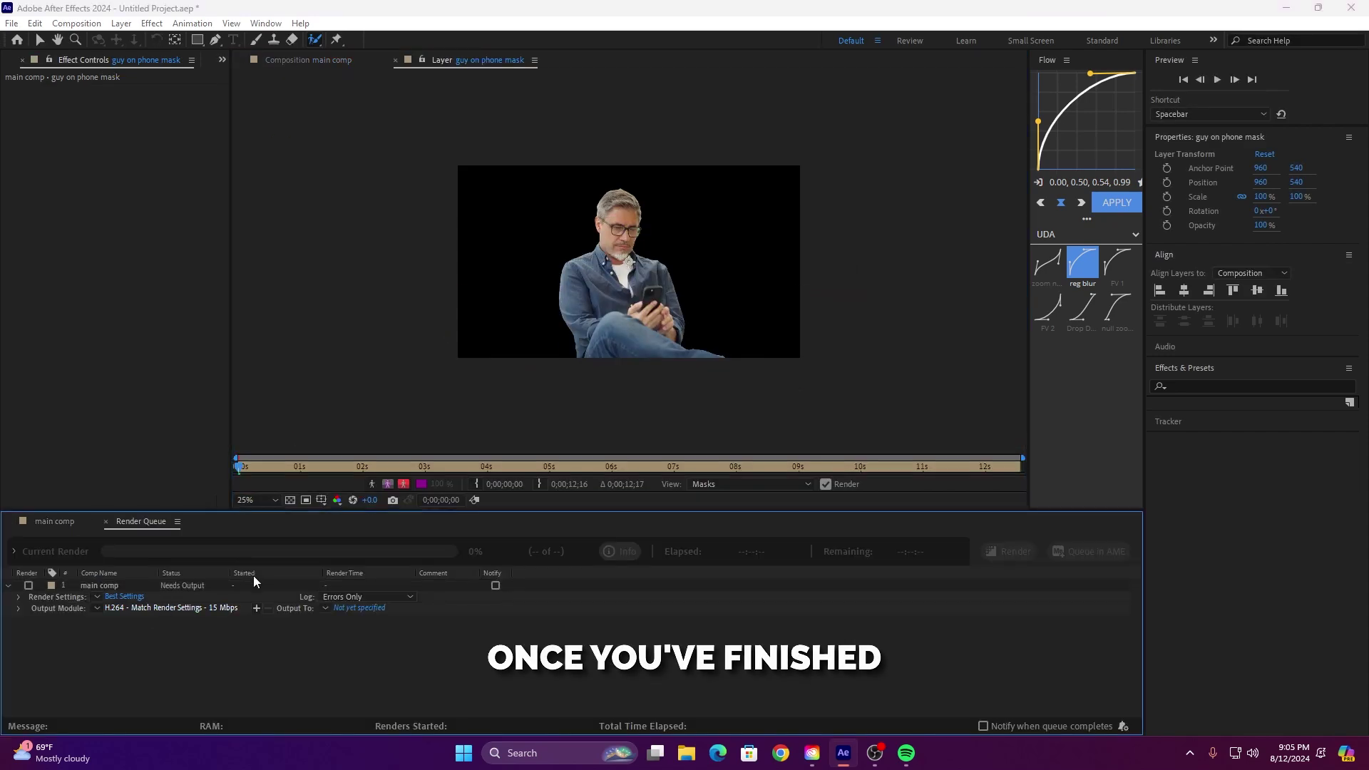
{"action": "left_click", "coordinate": [171, 608]}
{"action": "left_click", "coordinate": [642, 199]}
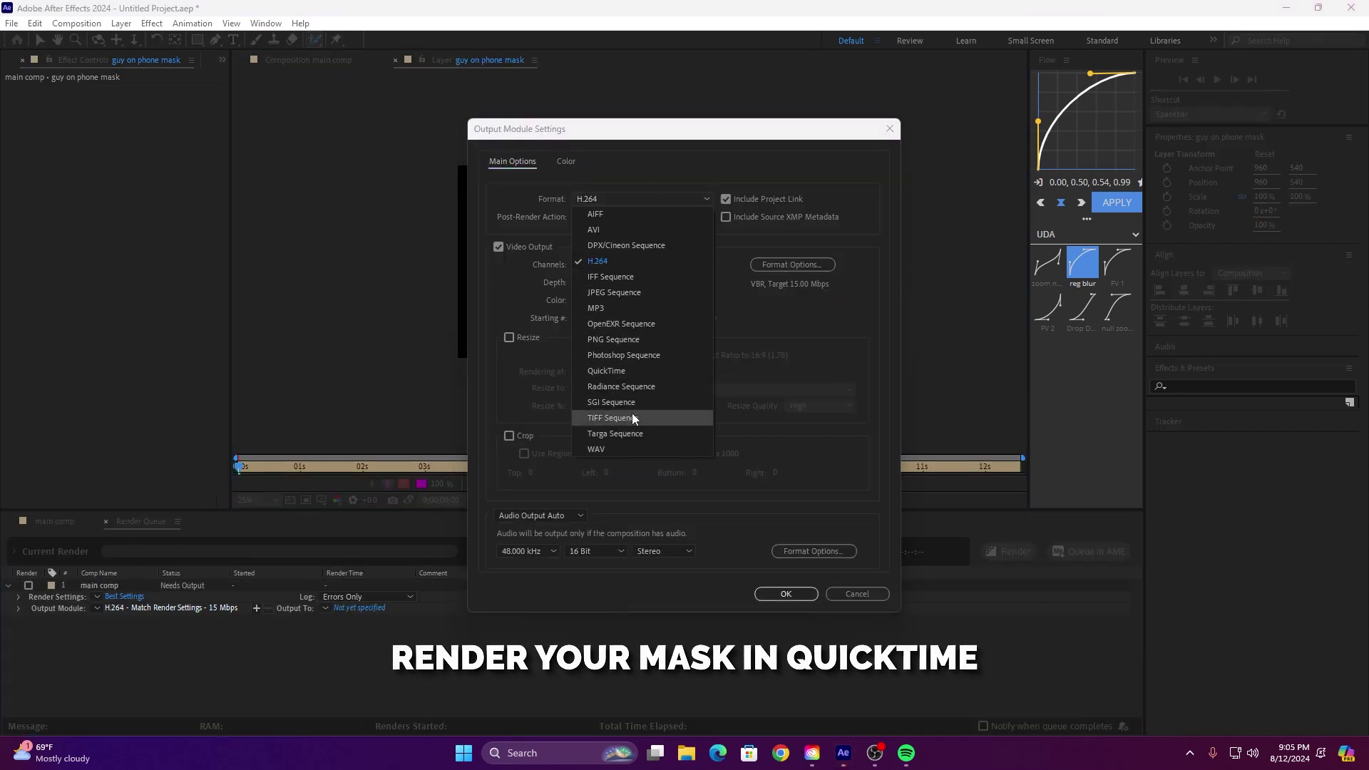
{"action": "left_click", "coordinate": [606, 371]}
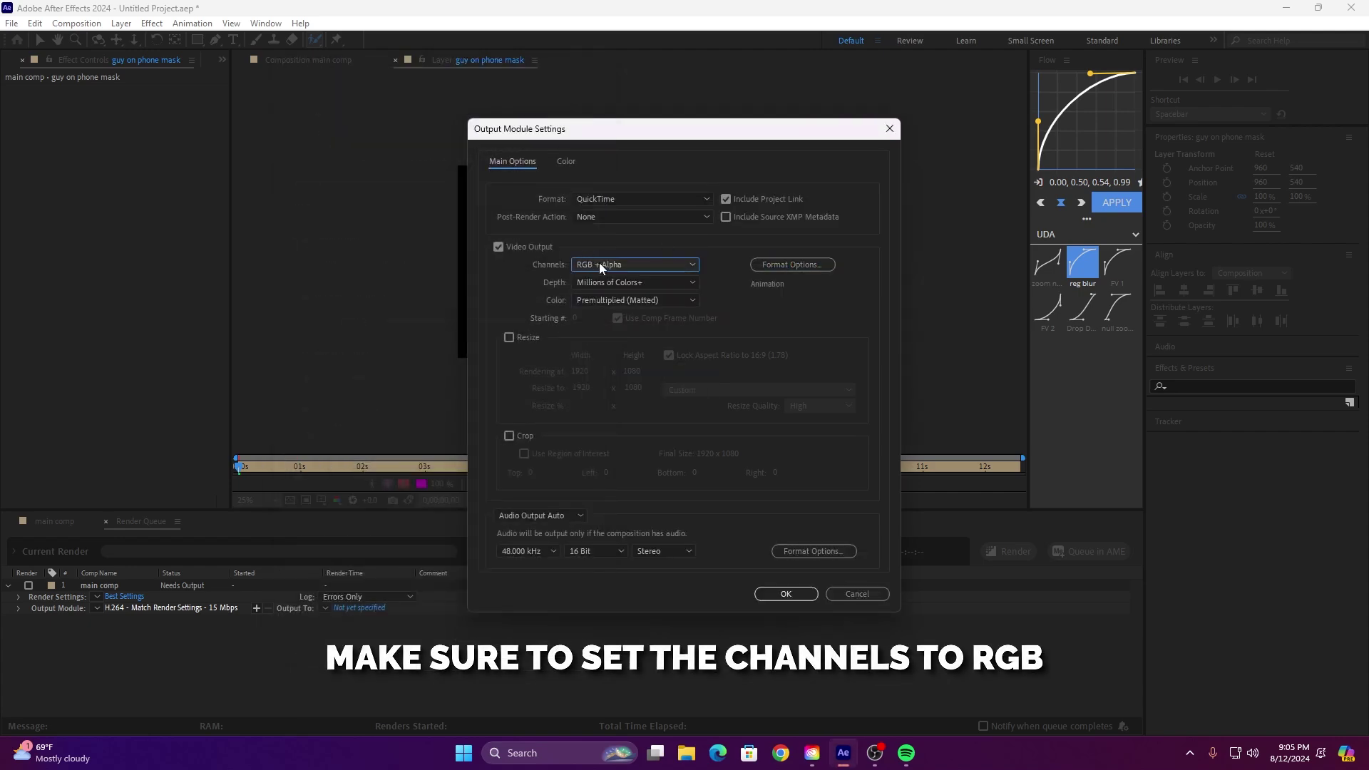
{"action": "left_click", "coordinate": [540, 514]}
{"action": "left_click", "coordinate": [785, 593]}
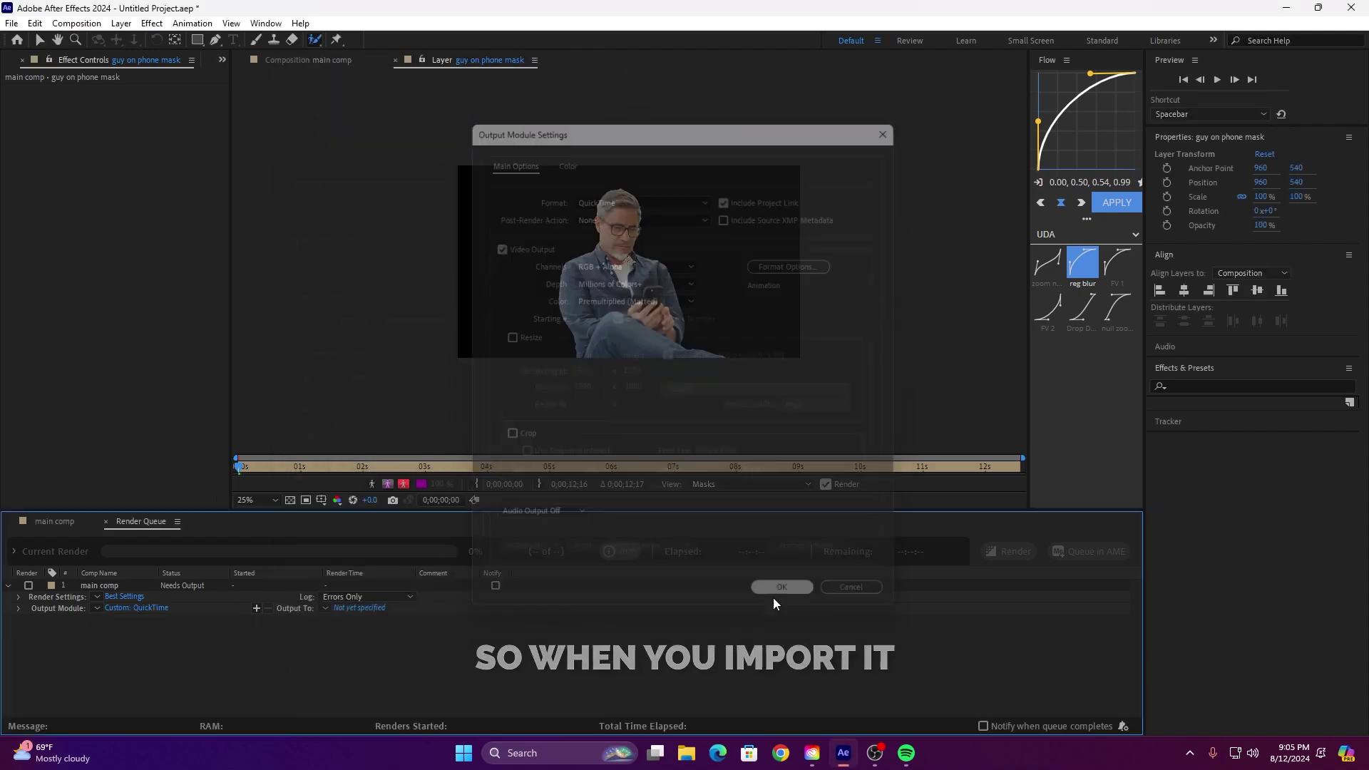
Step: Save the output to the Downloads folder as guy on phone massk and start the render
{"action": "left_click", "coordinate": [359, 607]}
{"action": "left_click", "coordinate": [305, 141]}
{"action": "left_click", "coordinate": [457, 314]}
{"action": "type", "text": "guy on phone massk"}
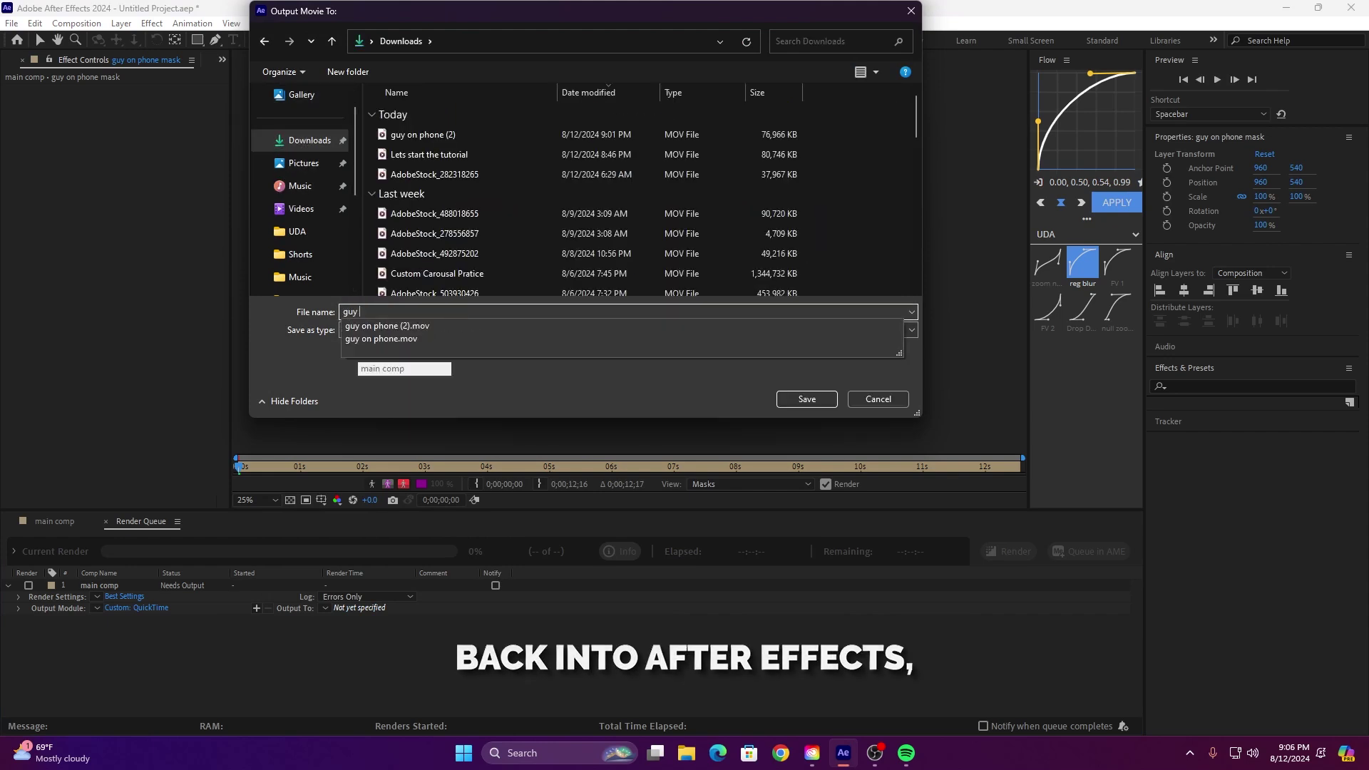
{"action": "left_click", "coordinate": [812, 396]}
{"action": "left_click", "coordinate": [1005, 552]}
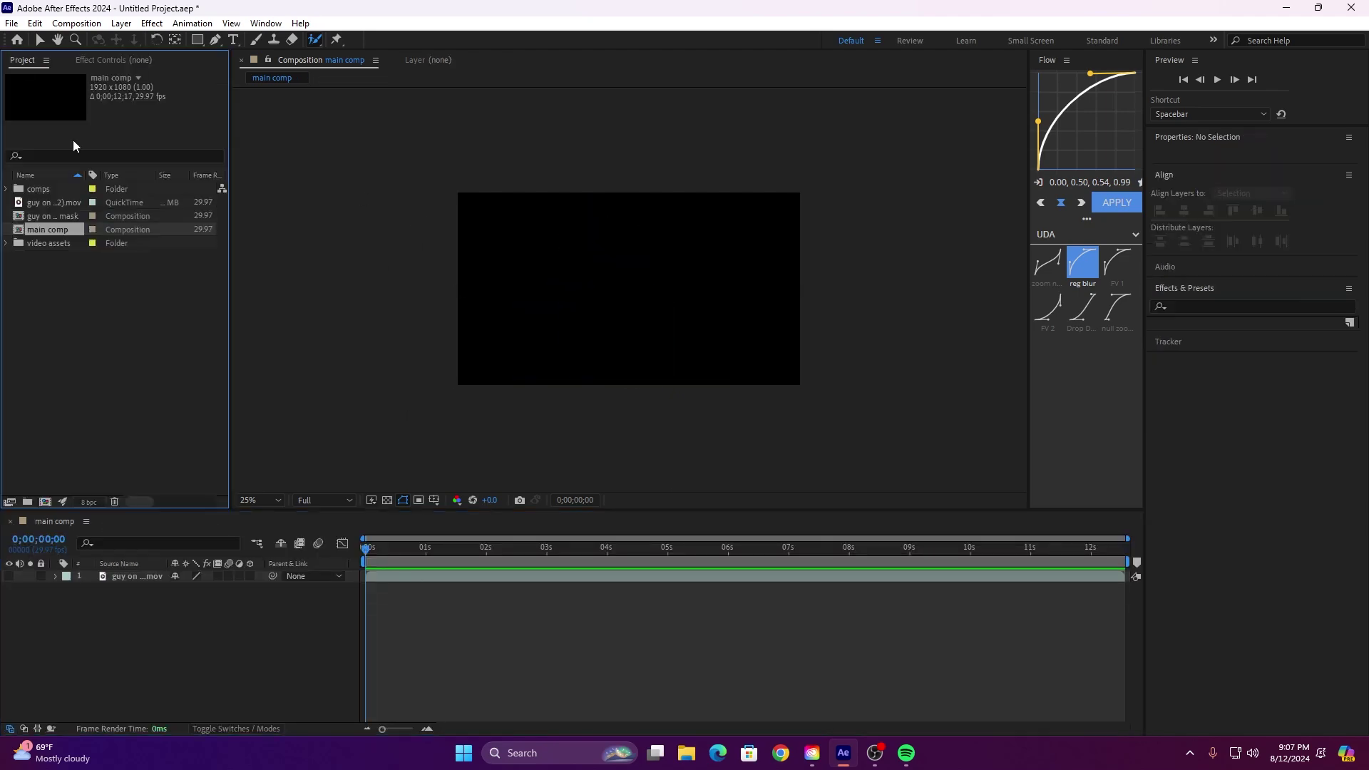
Step: Create a project folder named mask and import the rendered guy on phone massk movie into it
{"action": "key", "text": "ctrl+alt+shift+n"}
{"action": "type", "text": "ma"}
{"action": "double_click", "coordinate": [164, 323]}
{"action": "double_click", "coordinate": [182, 139]}
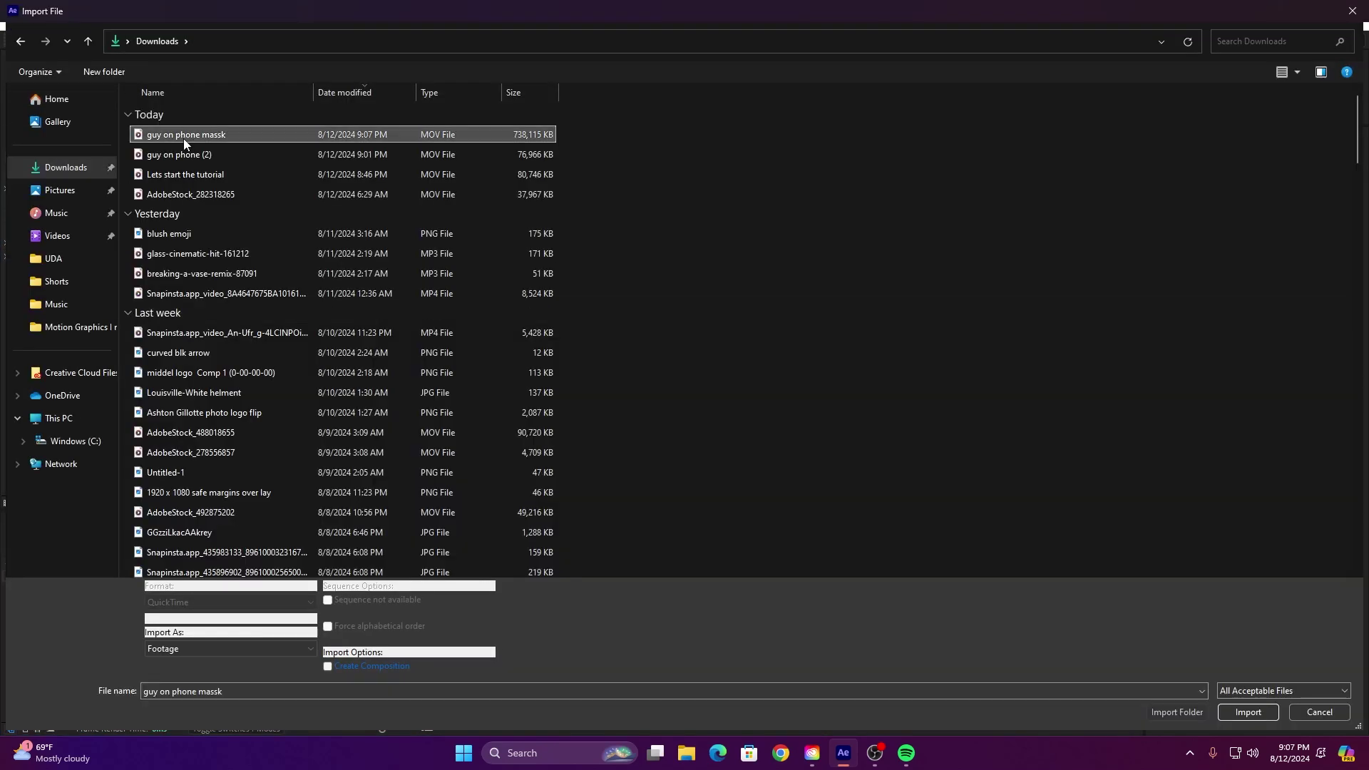
Step: Place the rendered mask clip above the original clip in main comp and make the original clip visible
{"action": "left_click", "coordinate": [6, 244]}
{"action": "left_click_drag", "start_coordinate": [53, 229], "coordinate": [390, 574]}
{"action": "mouse_move", "coordinate": [382, 729]}
{"action": "left_mouse_down"}
{"action": "mouse_move", "coordinate": [435, 730]}
{"action": "mouse_move", "coordinate": [375, 729]}
{"action": "left_mouse_up"}
{"action": "left_click", "coordinate": [10, 588]}
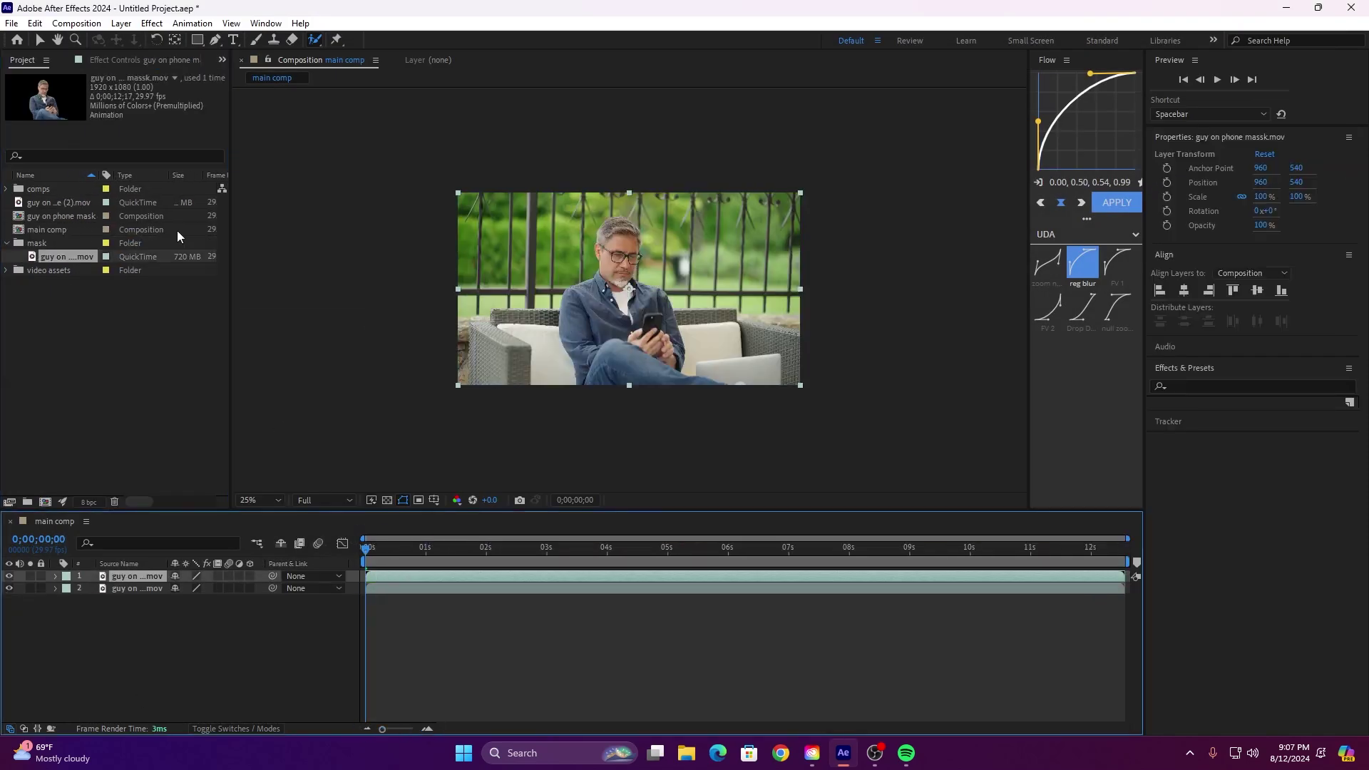
Step: Organize the project with main comps and og video folders and delete the unused guy on phone mask composition
{"action": "left_click", "coordinate": [70, 308]}
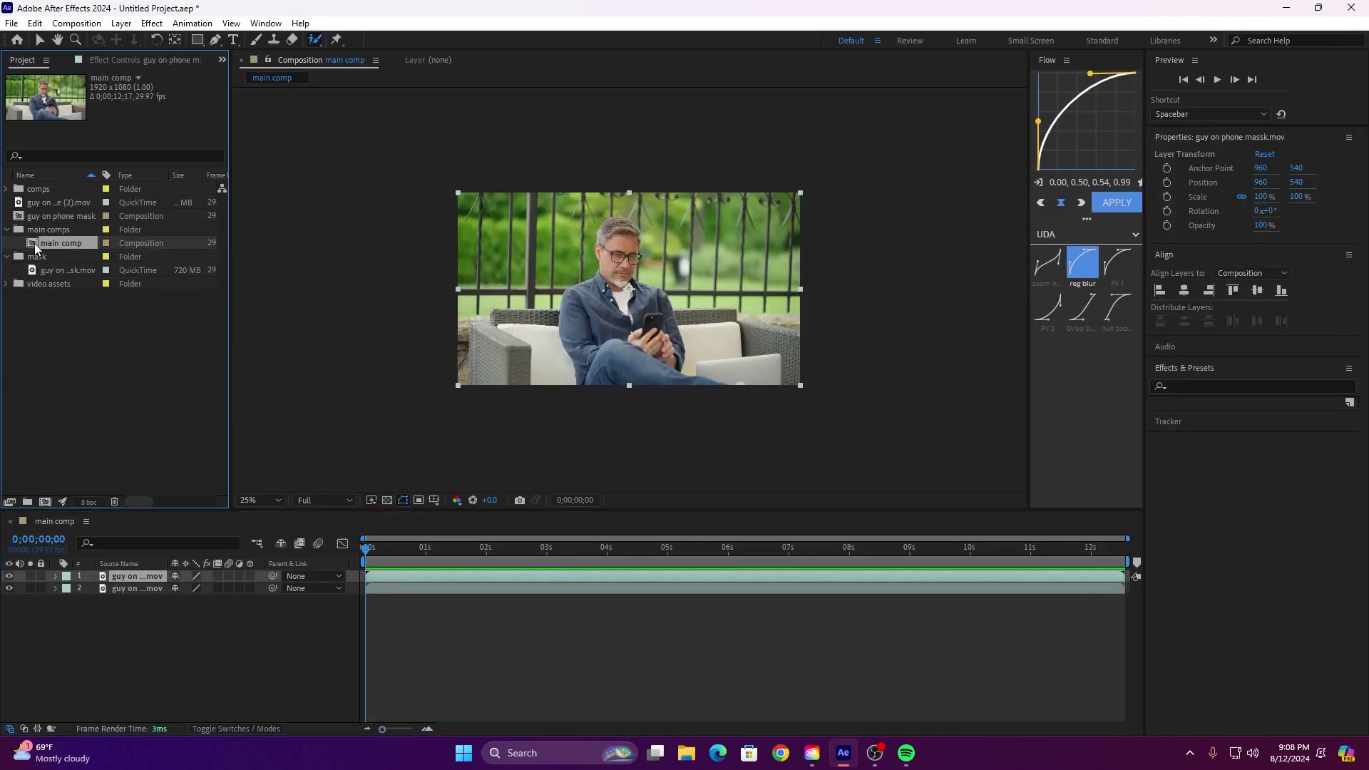
{"action": "left_click", "coordinate": [45, 216]}
{"action": "key", "text": "Delete"}
{"action": "left_click", "coordinate": [730, 392]}
{"action": "left_click", "coordinate": [7, 216]}
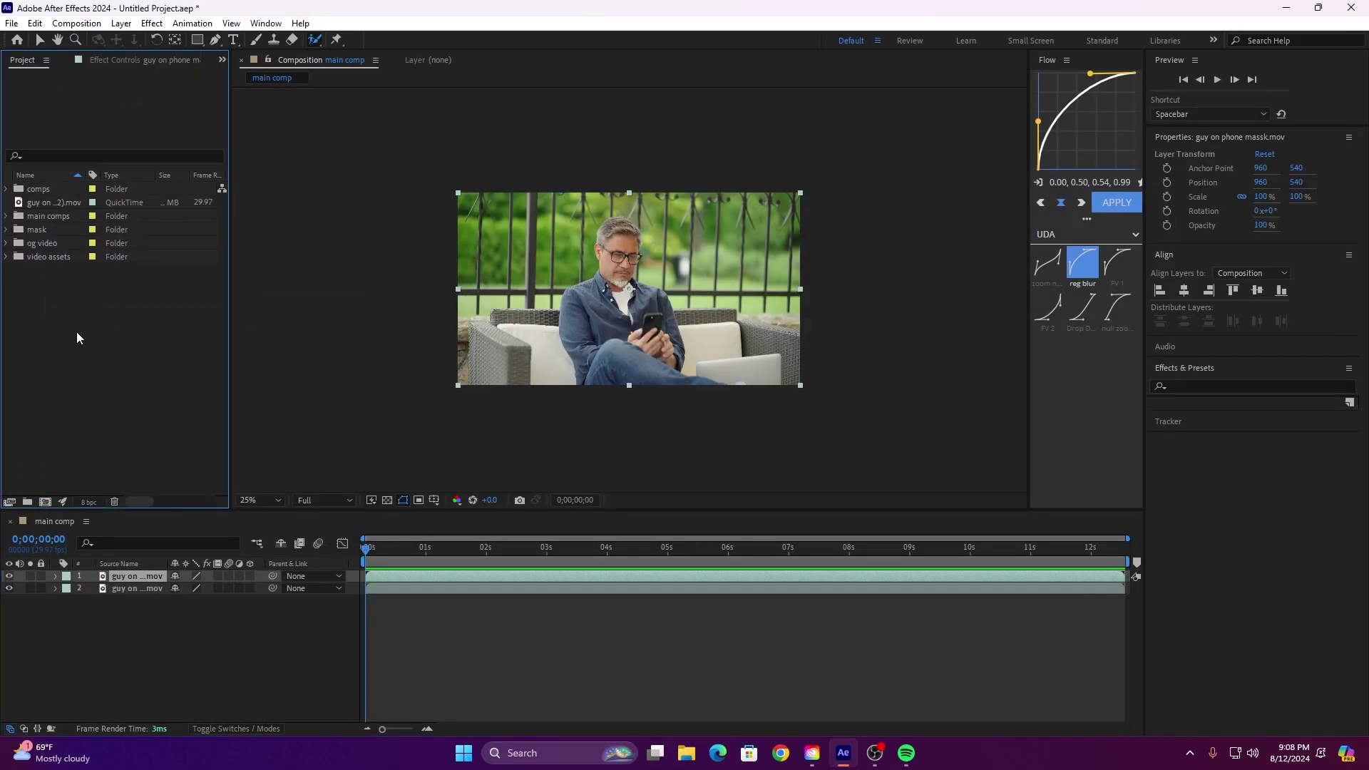
Step: Check the mask clip by briefly hiding the original clip beneath it, and bring the project items back into view
{"action": "mouse_move", "coordinate": [370, 549]}
{"action": "left_mouse_down"}
{"action": "mouse_move", "coordinate": [1084, 532]}
{"action": "mouse_move", "coordinate": [364, 545]}
{"action": "mouse_move", "coordinate": [776, 536]}
{"action": "mouse_move", "coordinate": [1074, 508]}
{"action": "mouse_move", "coordinate": [360, 549]}
{"action": "left_mouse_up"}
{"action": "left_click", "coordinate": [9, 588]}
{"action": "left_click", "coordinate": [9, 588]}
{"action": "left_click", "coordinate": [164, 60]}
{"action": "left_click", "coordinate": [222, 60]}
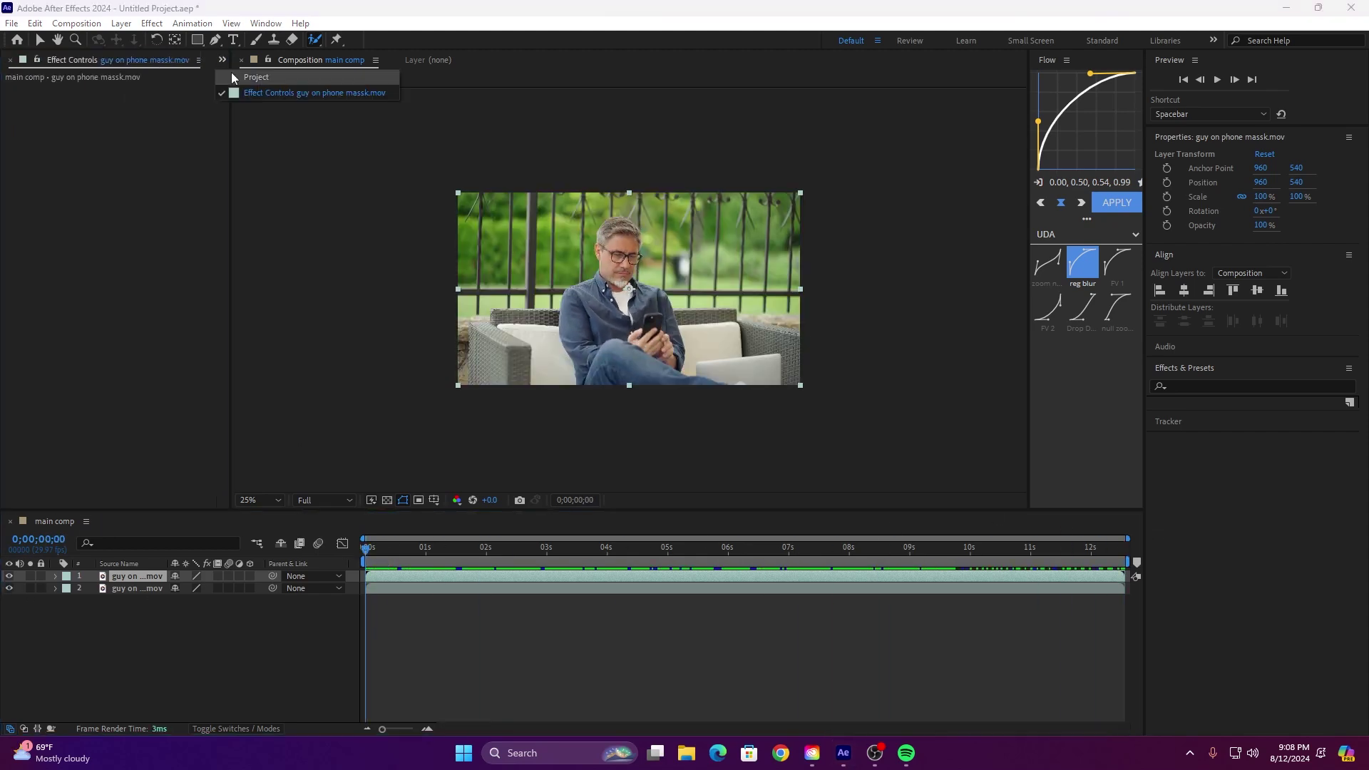
{"action": "left_click", "coordinate": [250, 76]}
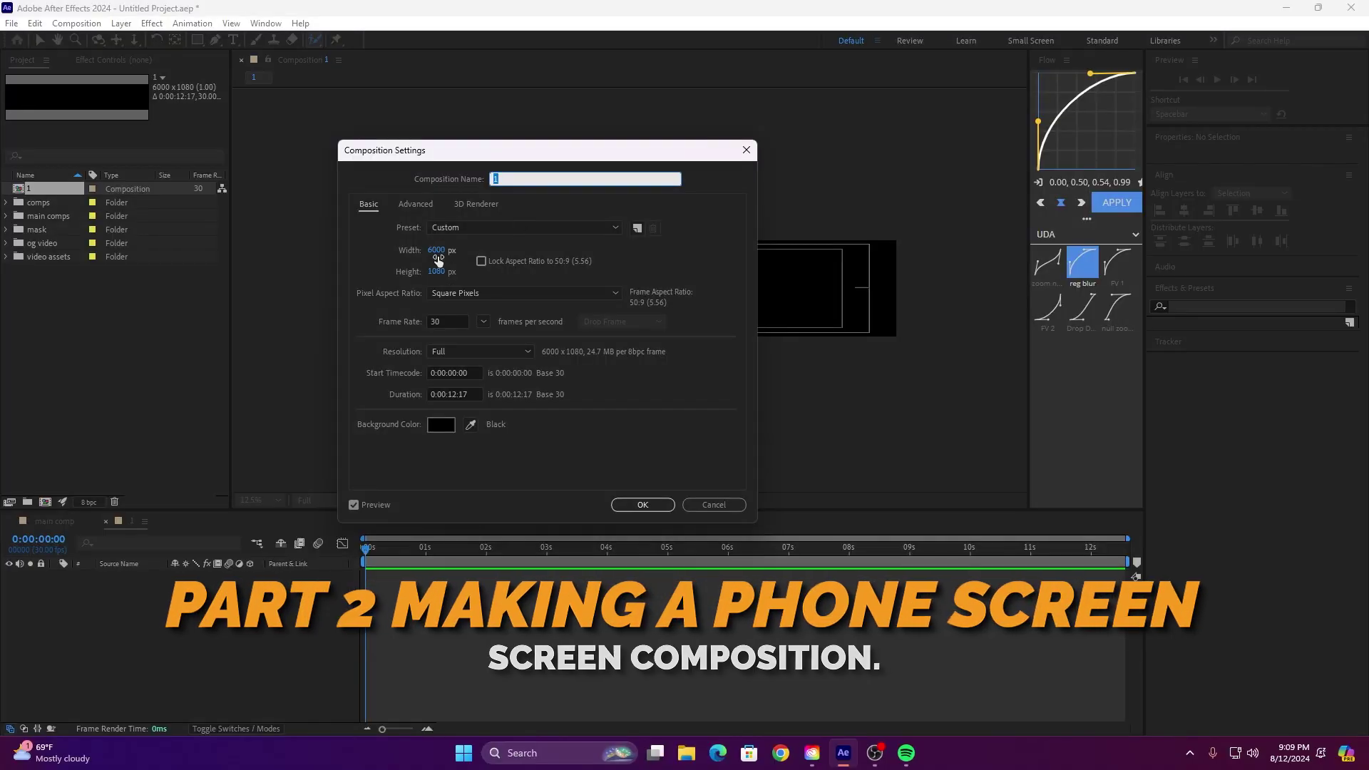
Step: Set composition 1 to a width of 1080 px and a height of 1920 px
{"action": "double_click", "coordinate": [442, 250]}
{"action": "type", "text": "1080"}
{"action": "key", "text": "Tab"}
{"action": "type", "text": "1920"}
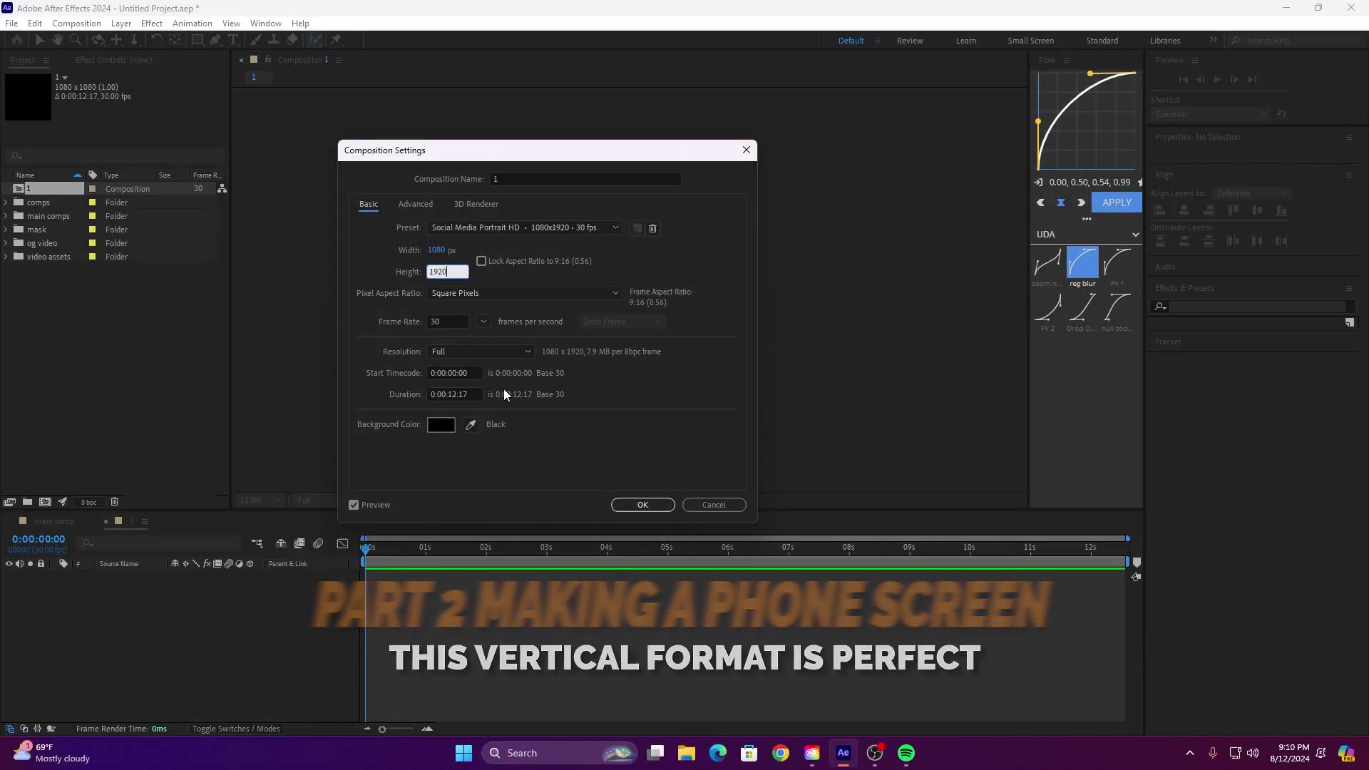
{"action": "key", "text": "Return"}
{"action": "scroll", "coordinate": [443, 220], "scroll_direction": "up", "scroll_amount": 1}
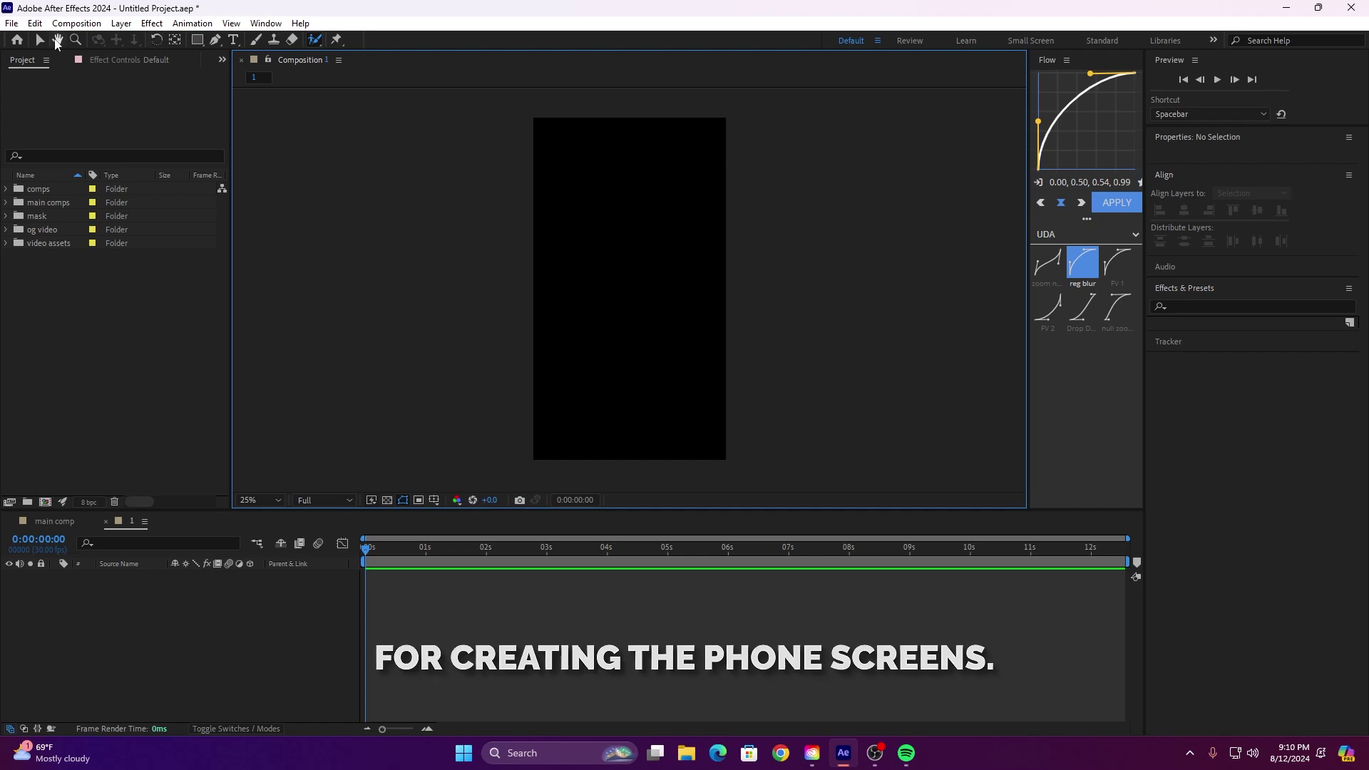
Step: Add a full-frame rounded rectangle shape layer to composition 1 using the Rounded Rectangle tool
{"action": "left_click", "coordinate": [39, 40]}
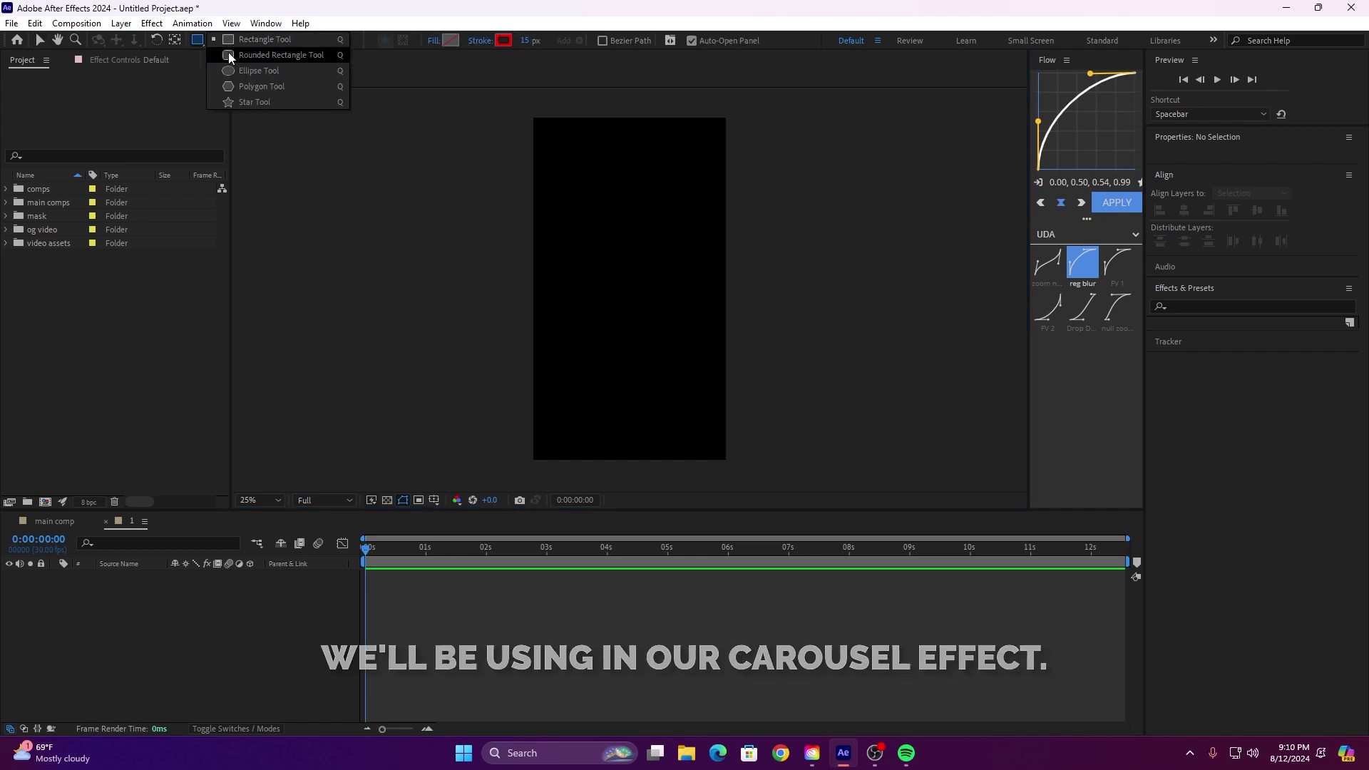
{"action": "left_click", "coordinate": [281, 54]}
{"action": "double_click", "coordinate": [198, 41]}
{"action": "key", "text": "v"}
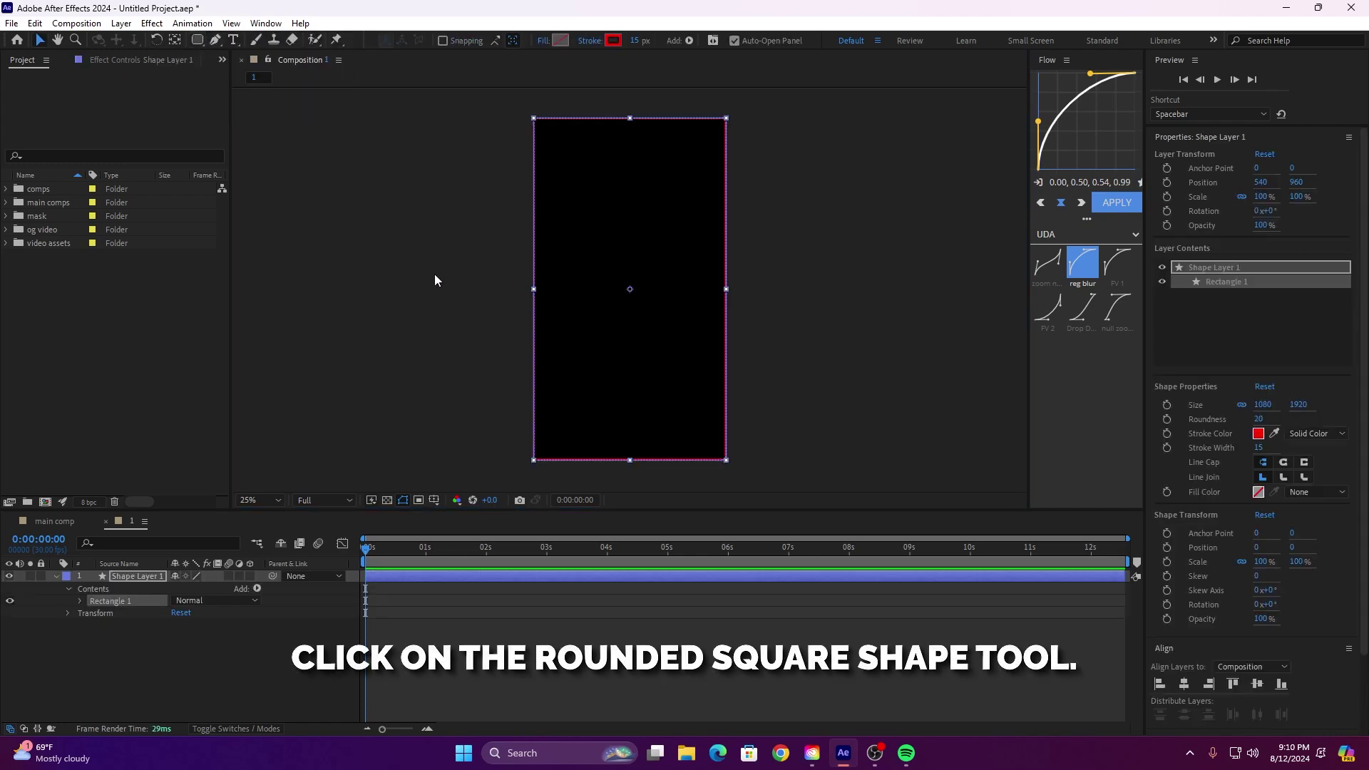
Step: Set the stroke width of composition 1's rounded rectangle outline to 5 px
{"action": "left_click", "coordinate": [433, 239]}
{"action": "left_click", "coordinate": [385, 574]}
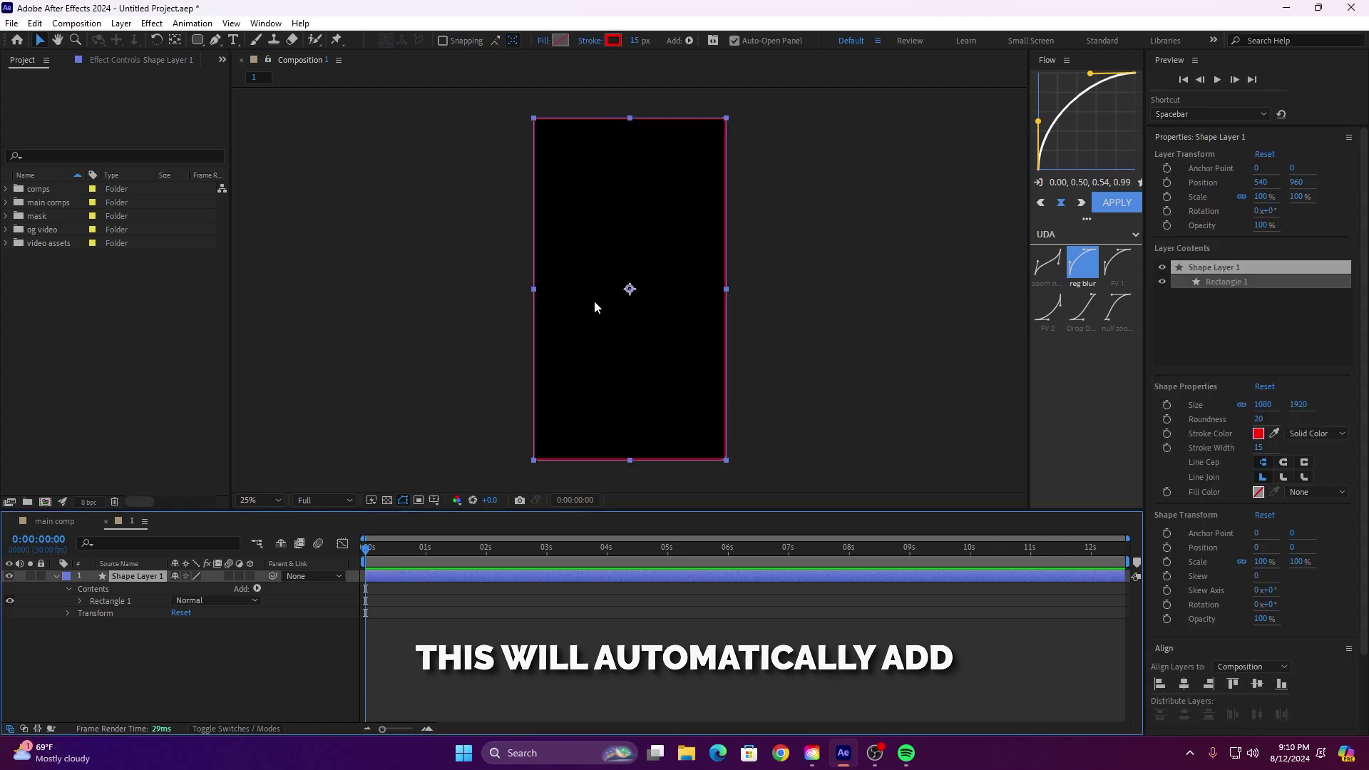
{"action": "left_click", "coordinate": [911, 417]}
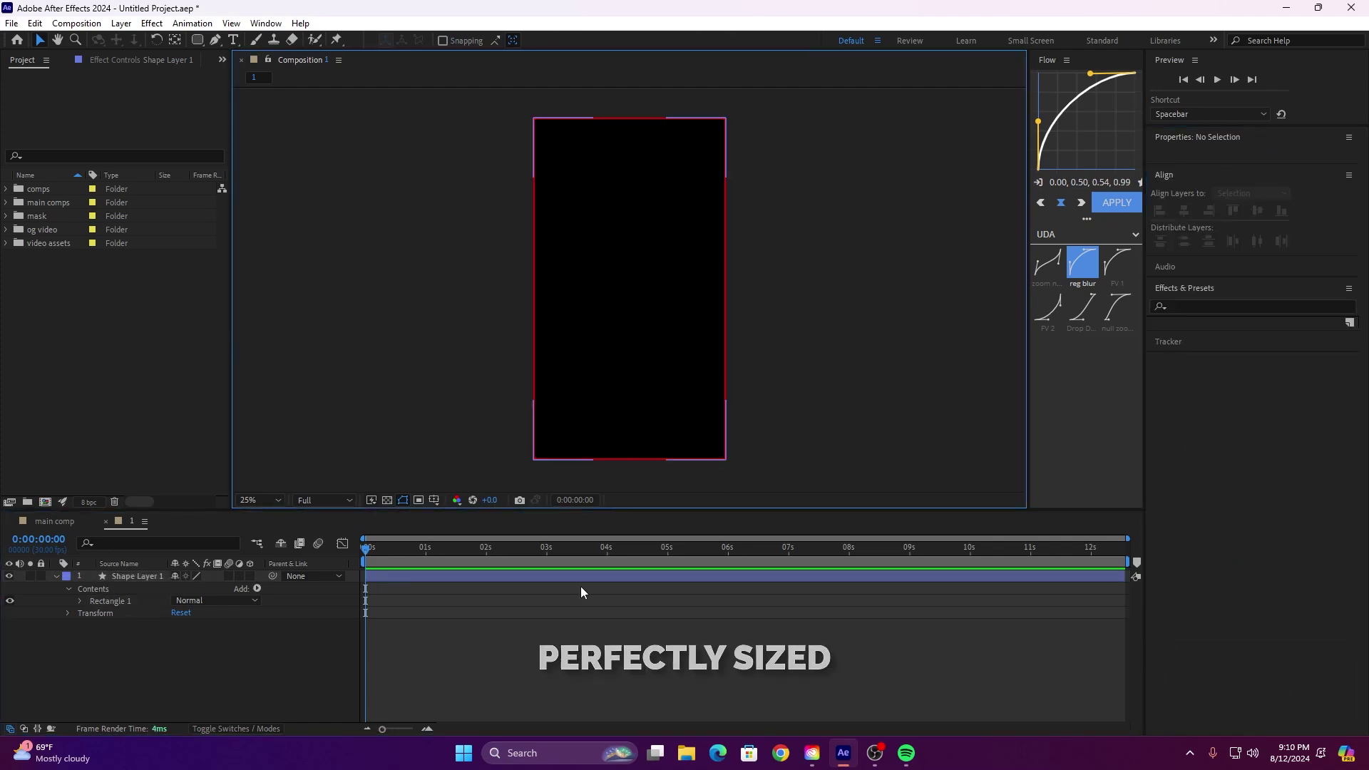
{"action": "left_click", "coordinate": [504, 572]}
{"action": "left_click", "coordinate": [580, 125]}
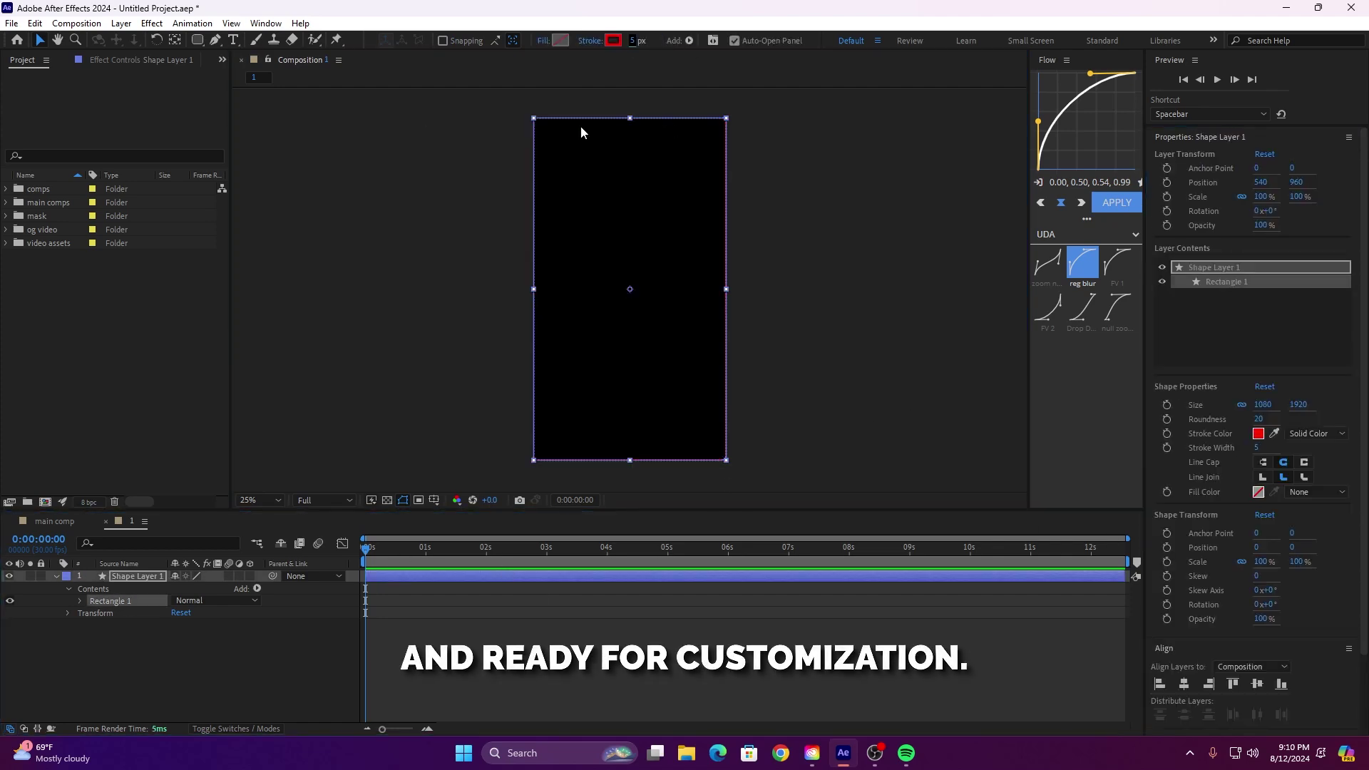
Step: Try a 2 px stroke width on the rounded rectangle outline and return it to 5 px
{"action": "left_click", "coordinate": [548, 572]}
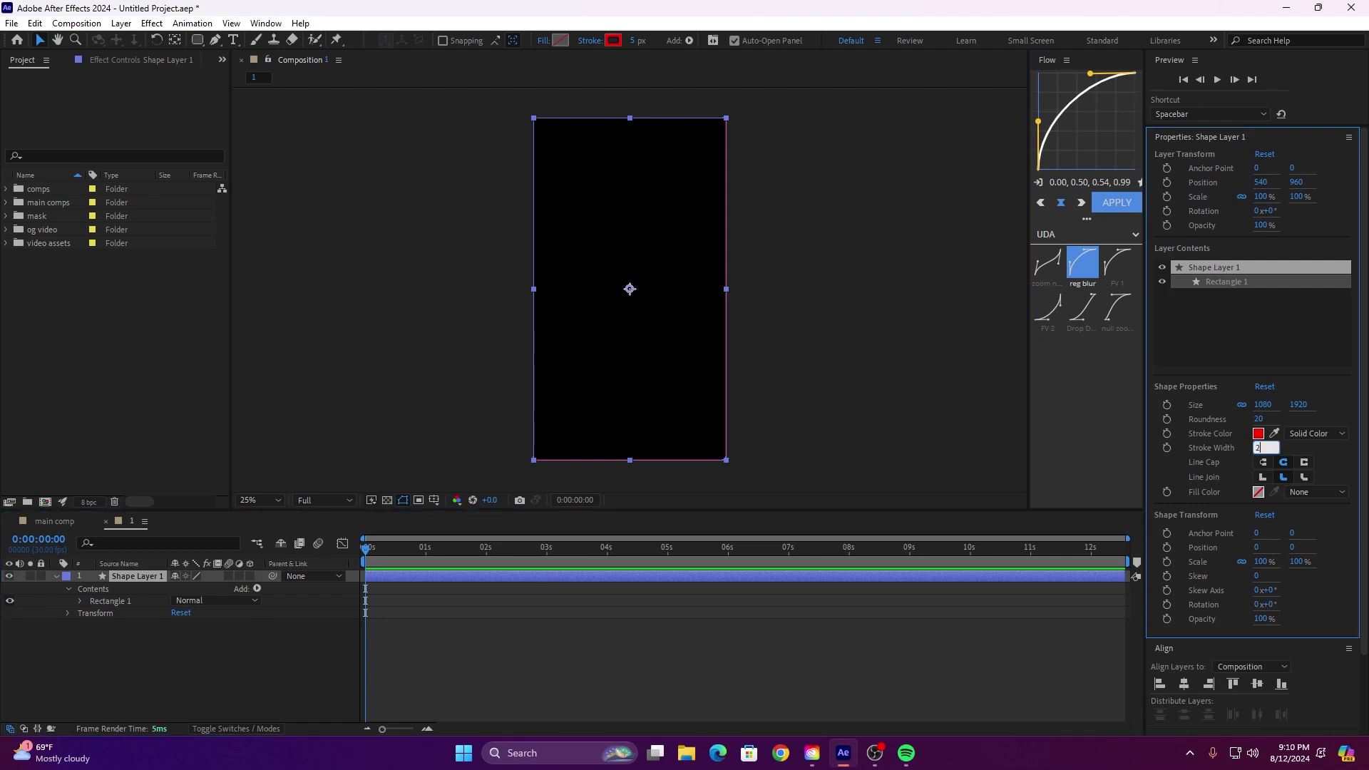
{"action": "left_click", "coordinate": [448, 271]}
{"action": "left_click", "coordinate": [542, 574]}
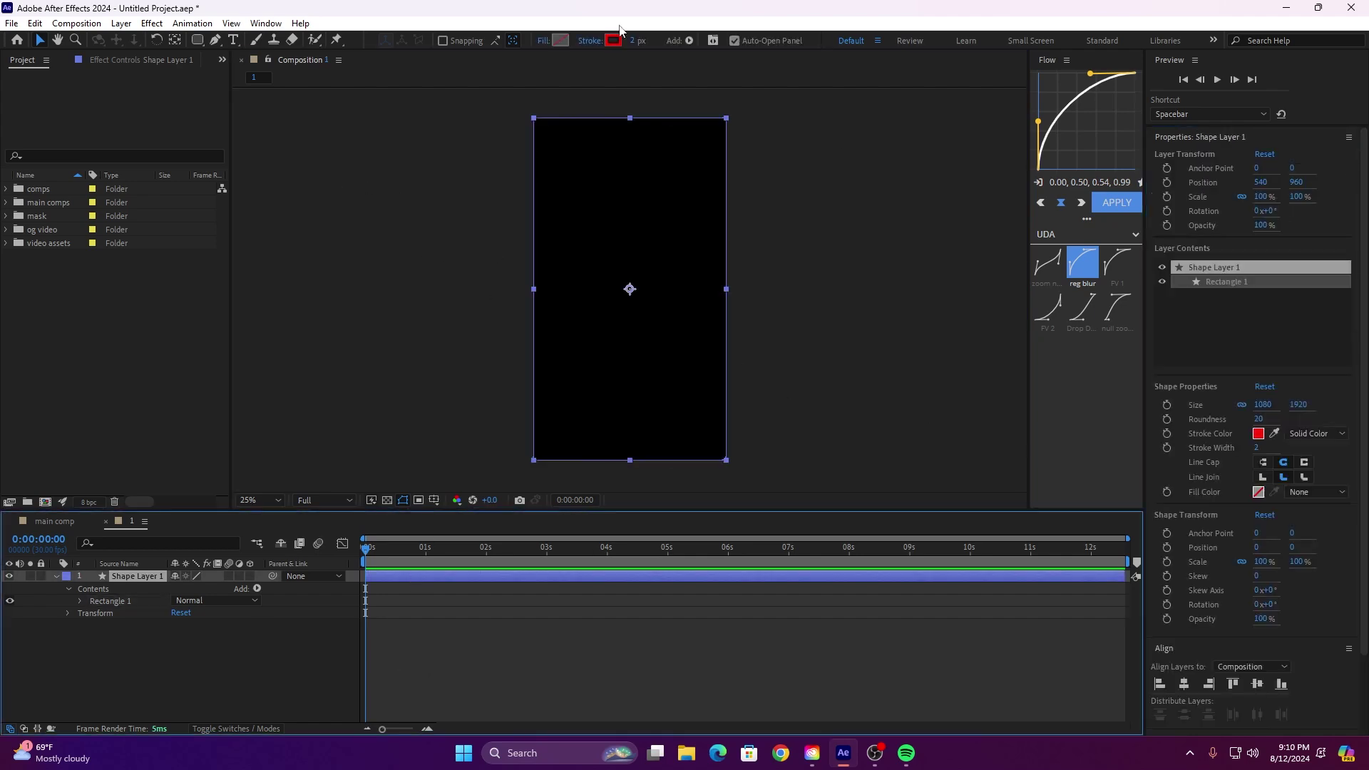
{"action": "left_click", "coordinate": [556, 87]}
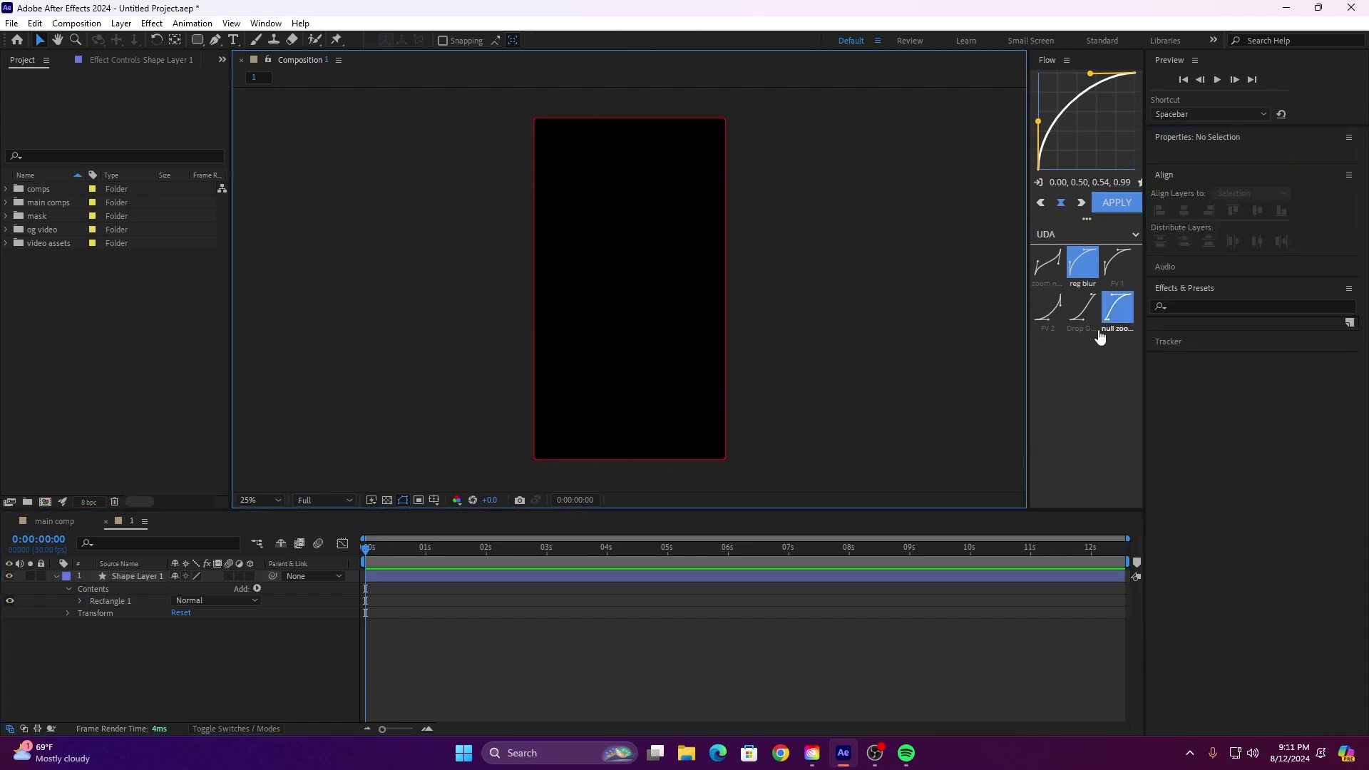
{"action": "left_click", "coordinate": [746, 574]}
{"action": "left_click", "coordinate": [457, 231]}
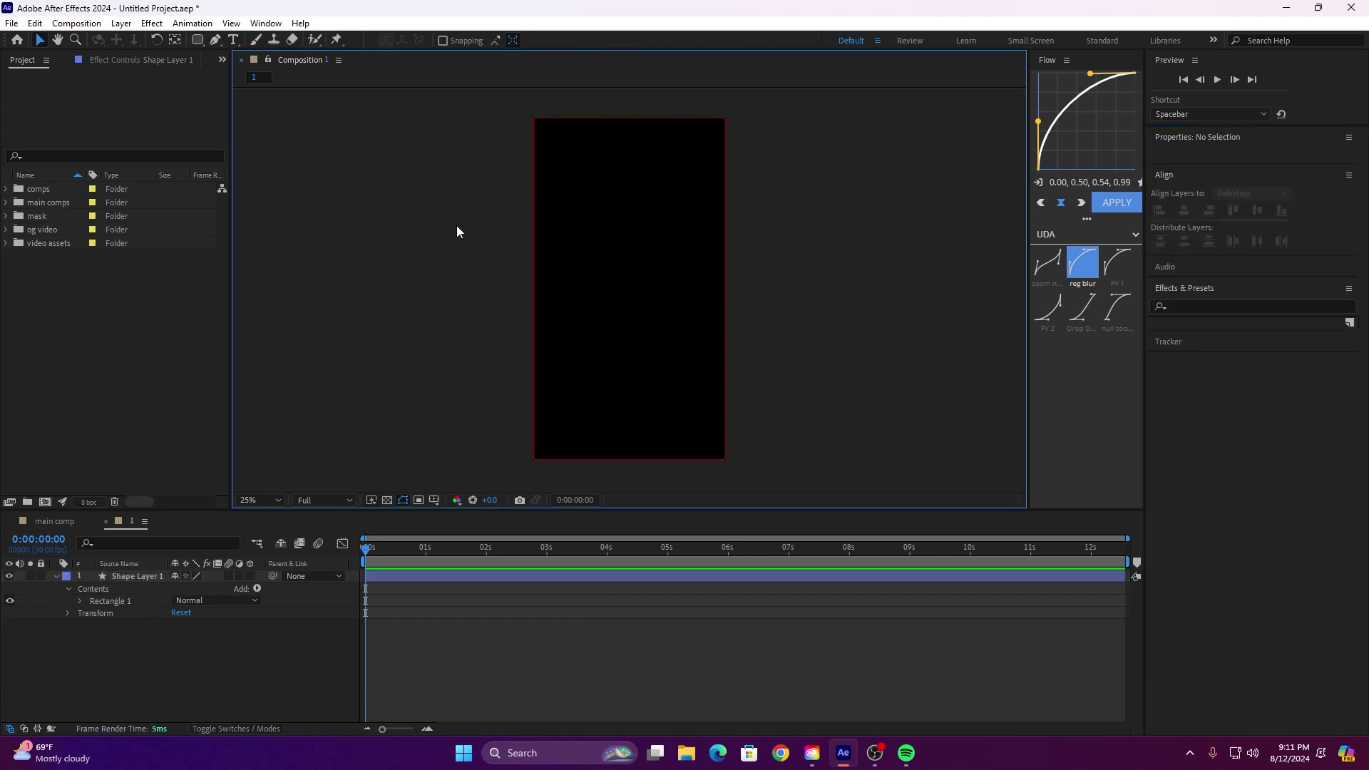
{"action": "left_click", "coordinate": [417, 572]}
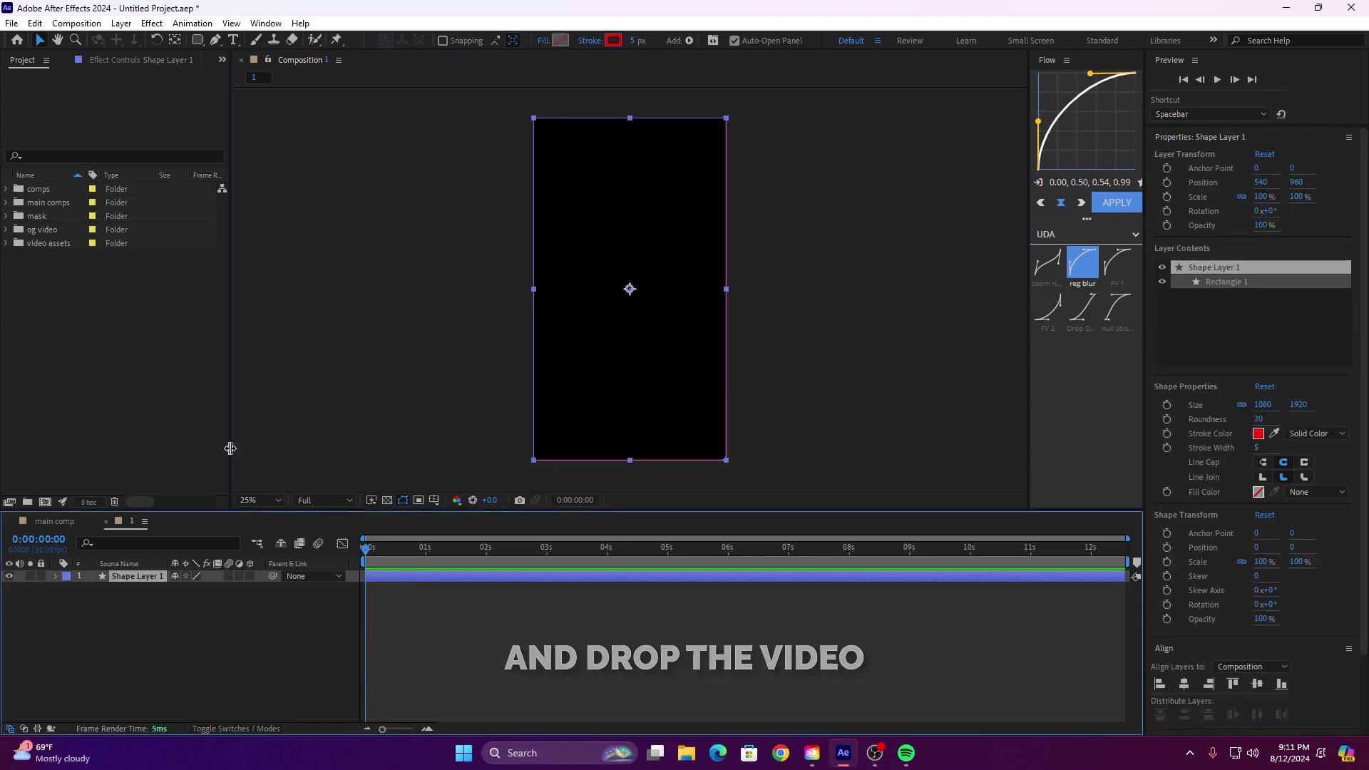
Step: Add the Saber Effect Tutorial UDA short video above the outline in composition 1 and enable time remapping on it
{"action": "left_click", "coordinate": [7, 244]}
{"action": "left_click_drag", "start_coordinate": [68, 256], "coordinate": [1134, 556]}
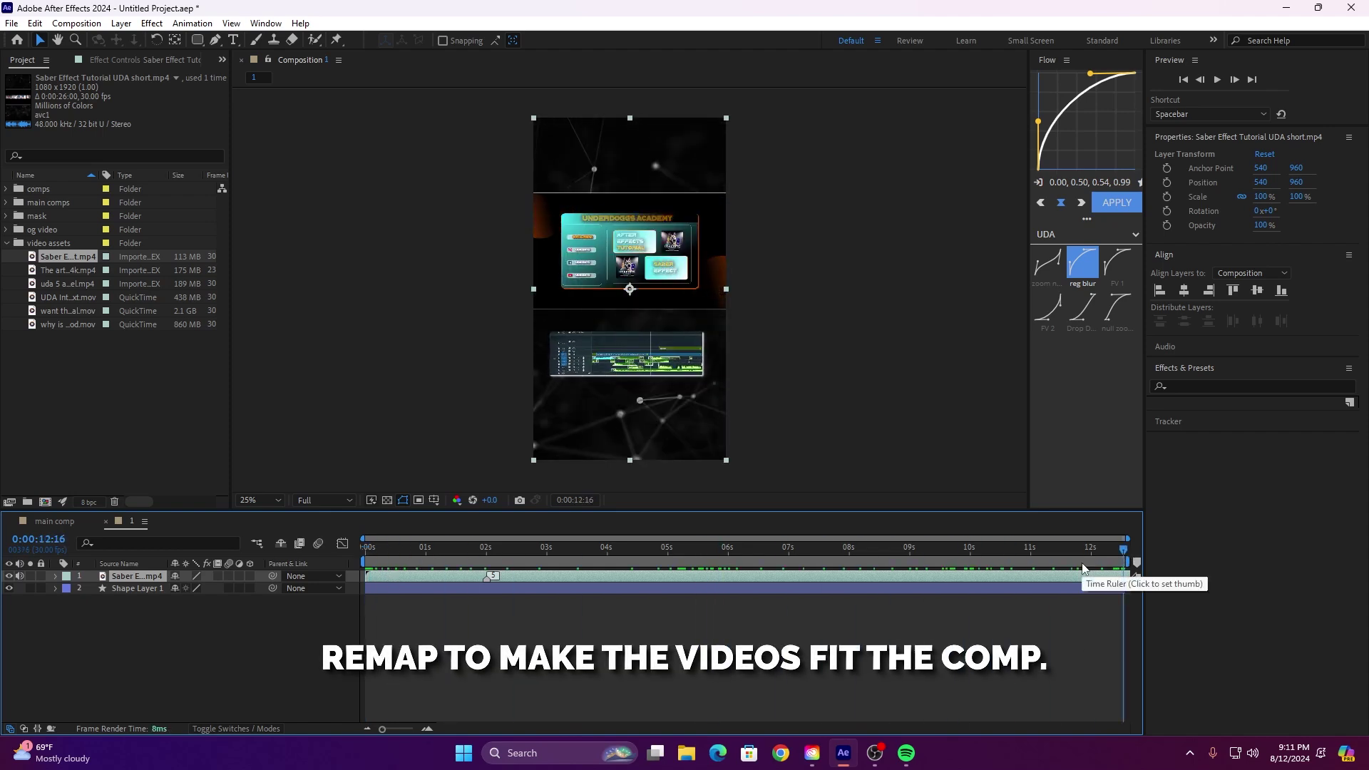
{"action": "key", "text": "ctrl+alt+t"}
Step: Extend composition 1's duration in its composition settings to reach beyond the end of the Saber clip
{"action": "right_click", "coordinate": [322, 404]}
{"action": "left_click", "coordinate": [382, 437]}
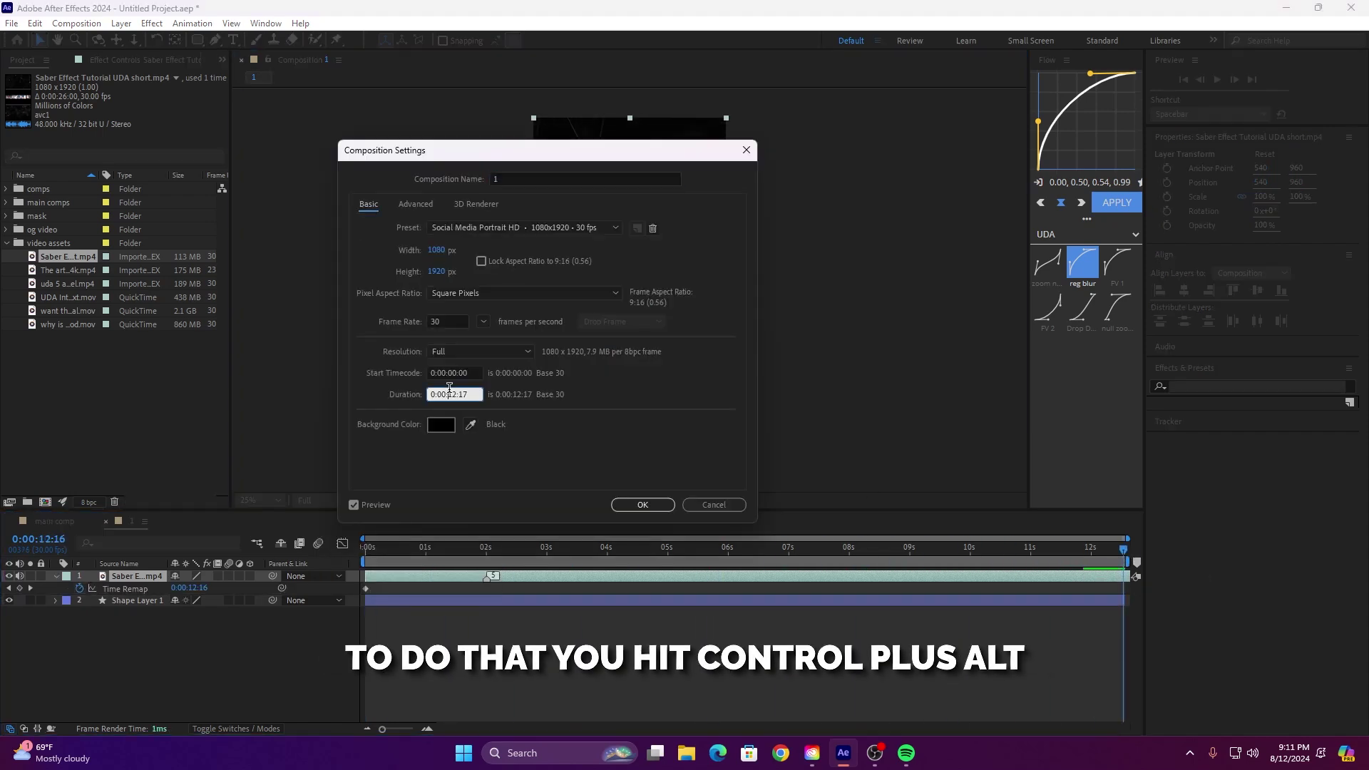
{"action": "key", "text": "BackSpace"}
{"action": "type", "text": "1"}
{"action": "left_click", "coordinate": [662, 504]}
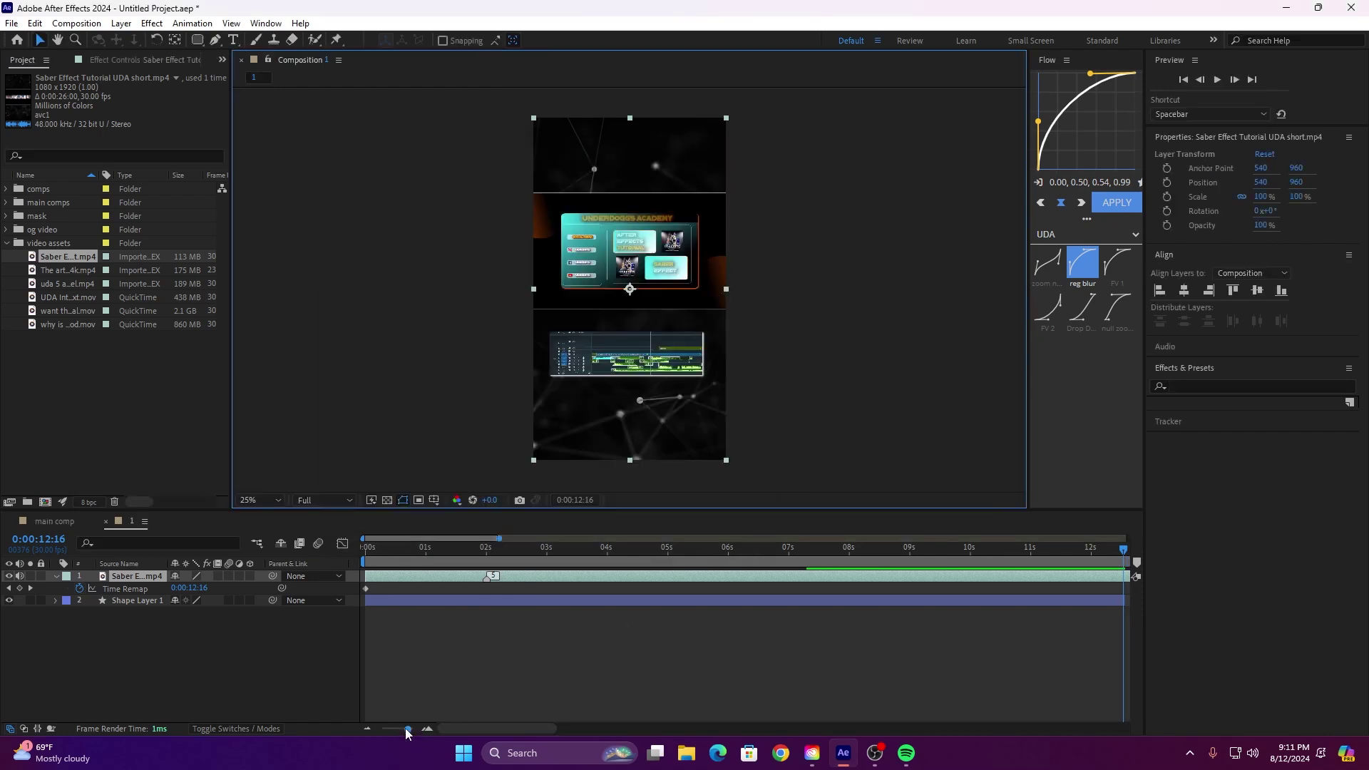
Step: Move the Saber clip's final time remap keyframe to 0:00:12:17
{"action": "left_click_drag", "start_coordinate": [407, 730], "coordinate": [394, 733]}
{"action": "left_click_drag", "start_coordinate": [913, 591], "coordinate": [632, 611]}
{"action": "left_click_drag", "start_coordinate": [395, 729], "coordinate": [447, 720]}
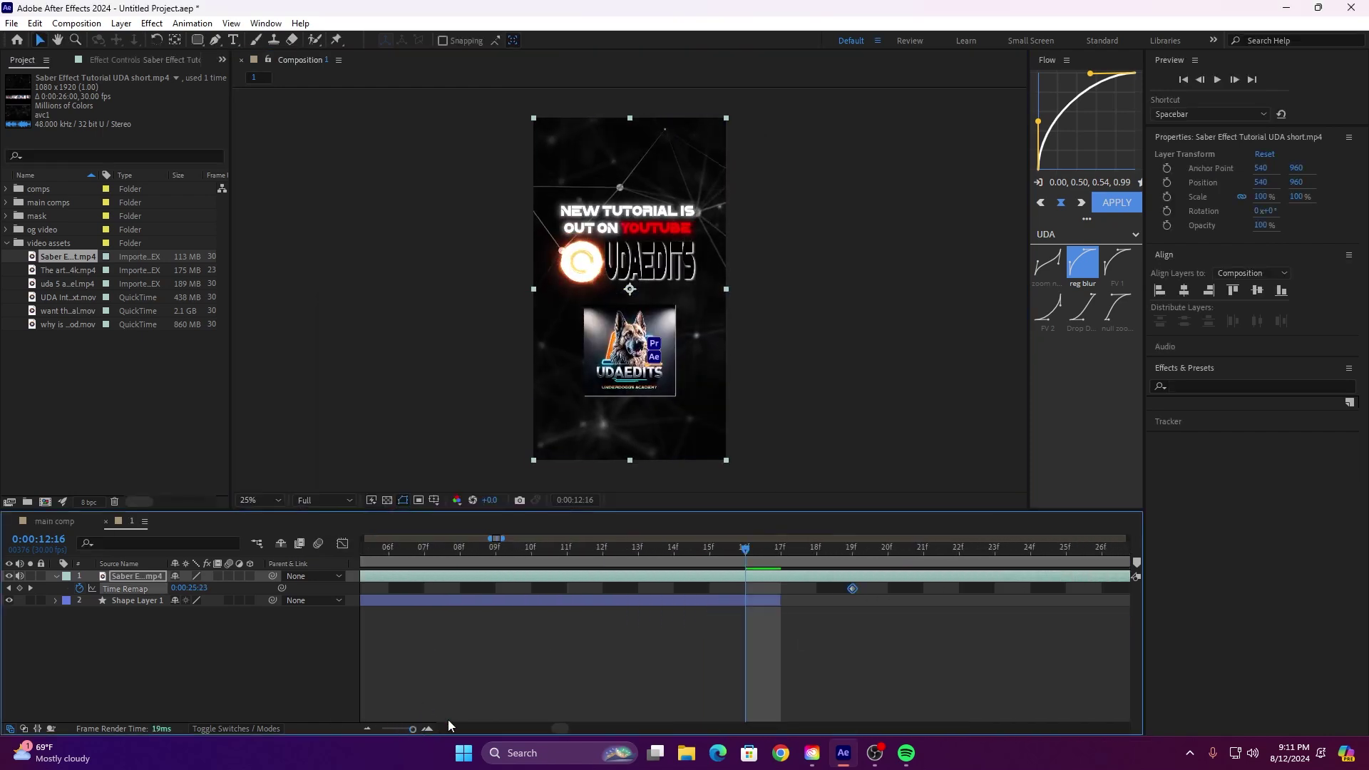
{"action": "left_click", "coordinate": [783, 553]}
Step: Split the Saber clip at 0:00:12:17 and delete the part after the cut
{"action": "left_click", "coordinate": [803, 575]}
{"action": "key", "text": "ctrl+shift+d"}
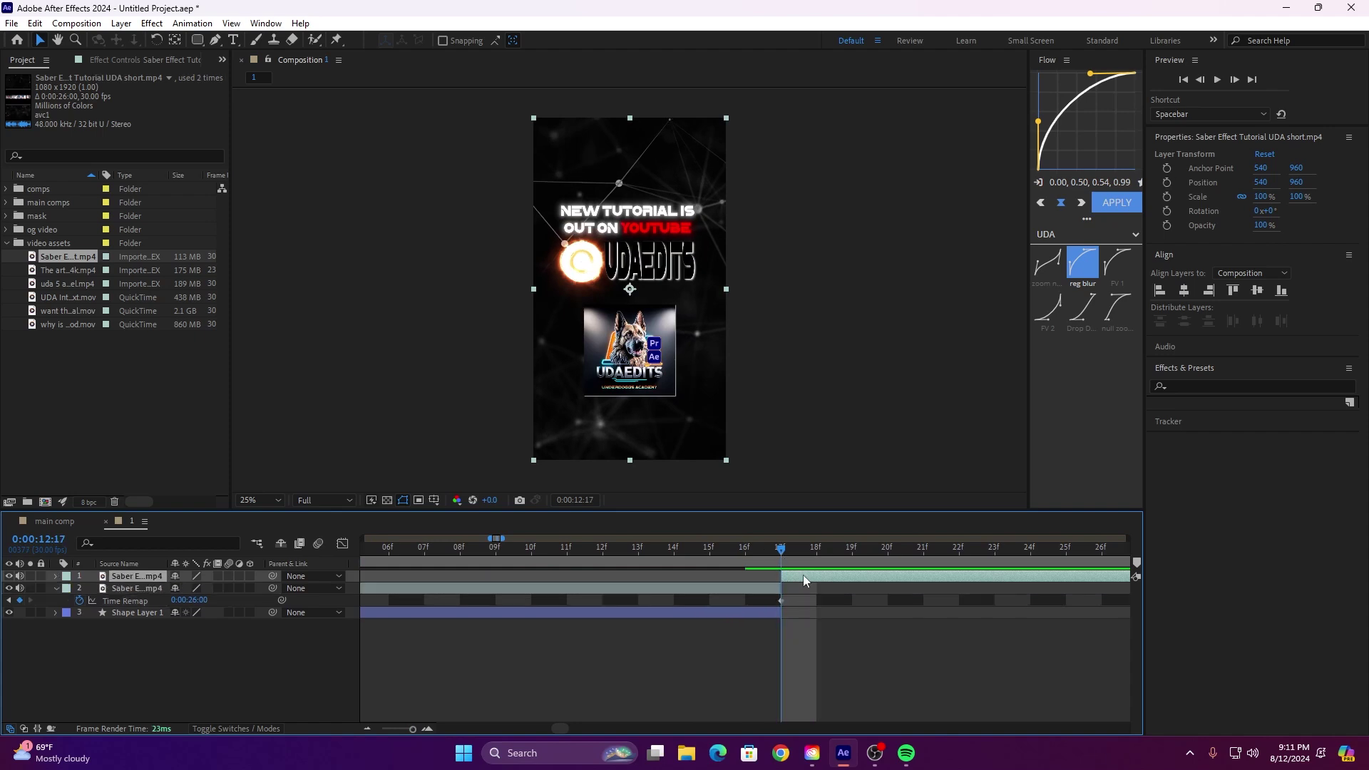
{"action": "key", "text": "Delete"}
{"action": "key", "text": "Page_Up"}
Step: Restore composition 1's duration to 0:00:12:17 and collapse the Saber clip's time remap property
{"action": "right_click", "coordinate": [421, 292]}
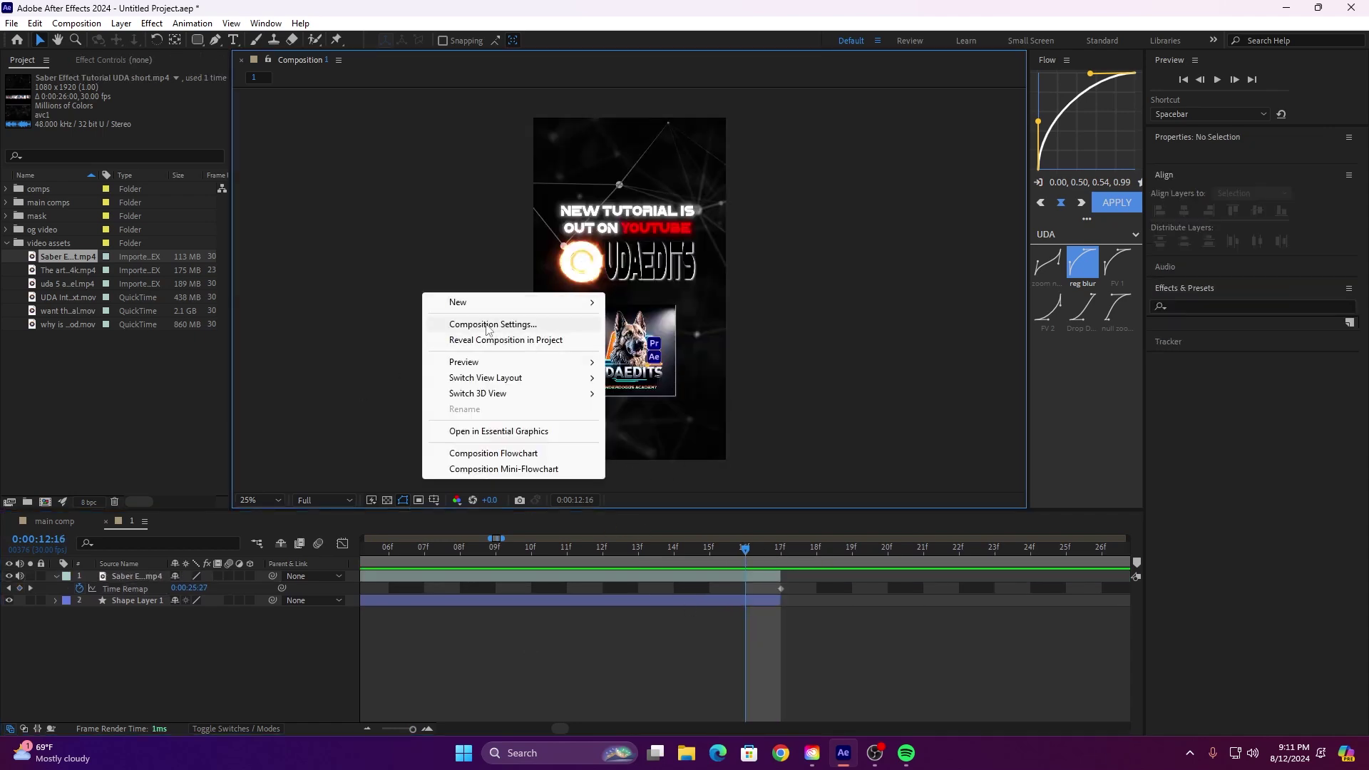
{"action": "left_click", "coordinate": [463, 321]}
{"action": "key", "text": "Return"}
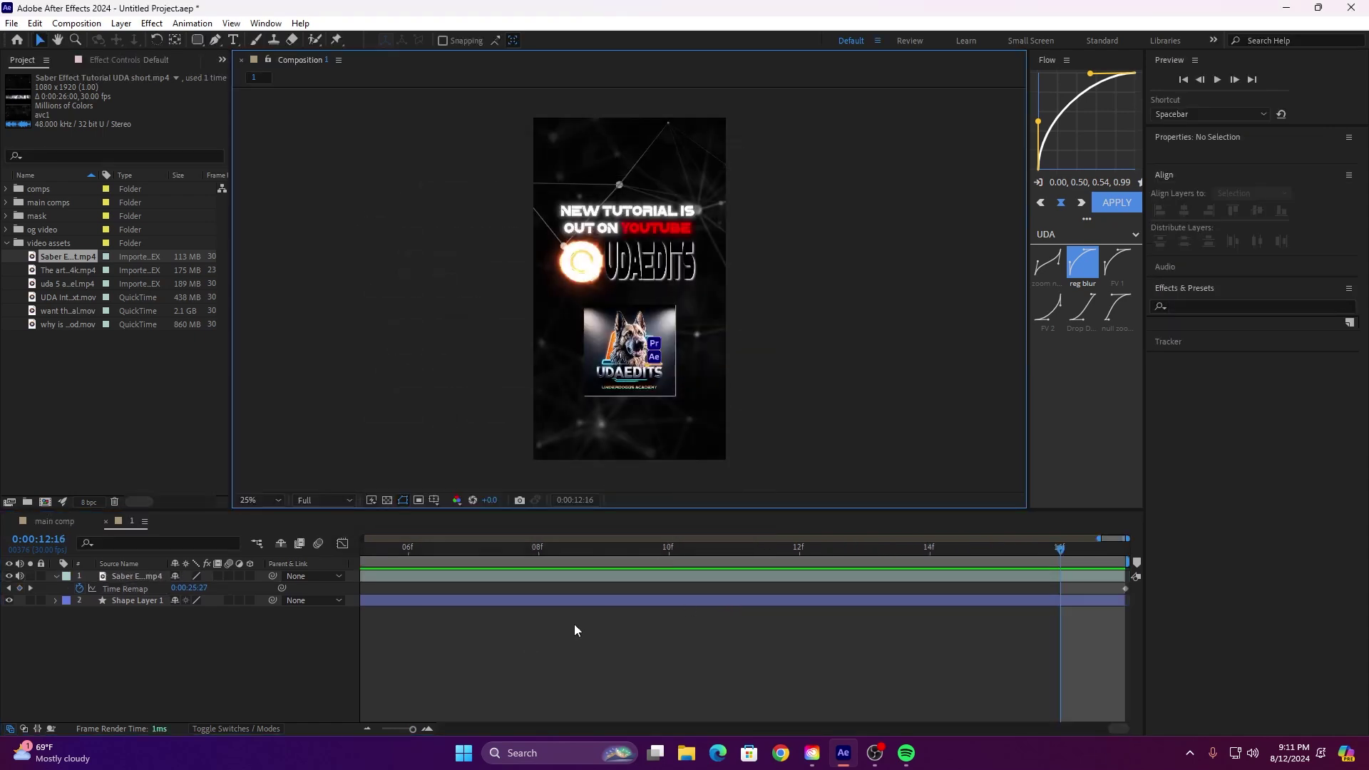
{"action": "left_click_drag", "start_coordinate": [413, 728], "coordinate": [369, 729]}
{"action": "left_click", "coordinate": [434, 574]}
{"action": "key", "text": "u"}
Step: Play back composition 1 from near its start to check the time-remapped Saber clip
{"action": "left_click_drag", "start_coordinate": [1080, 558], "coordinate": [386, 581]}
{"action": "key", "text": "space"}
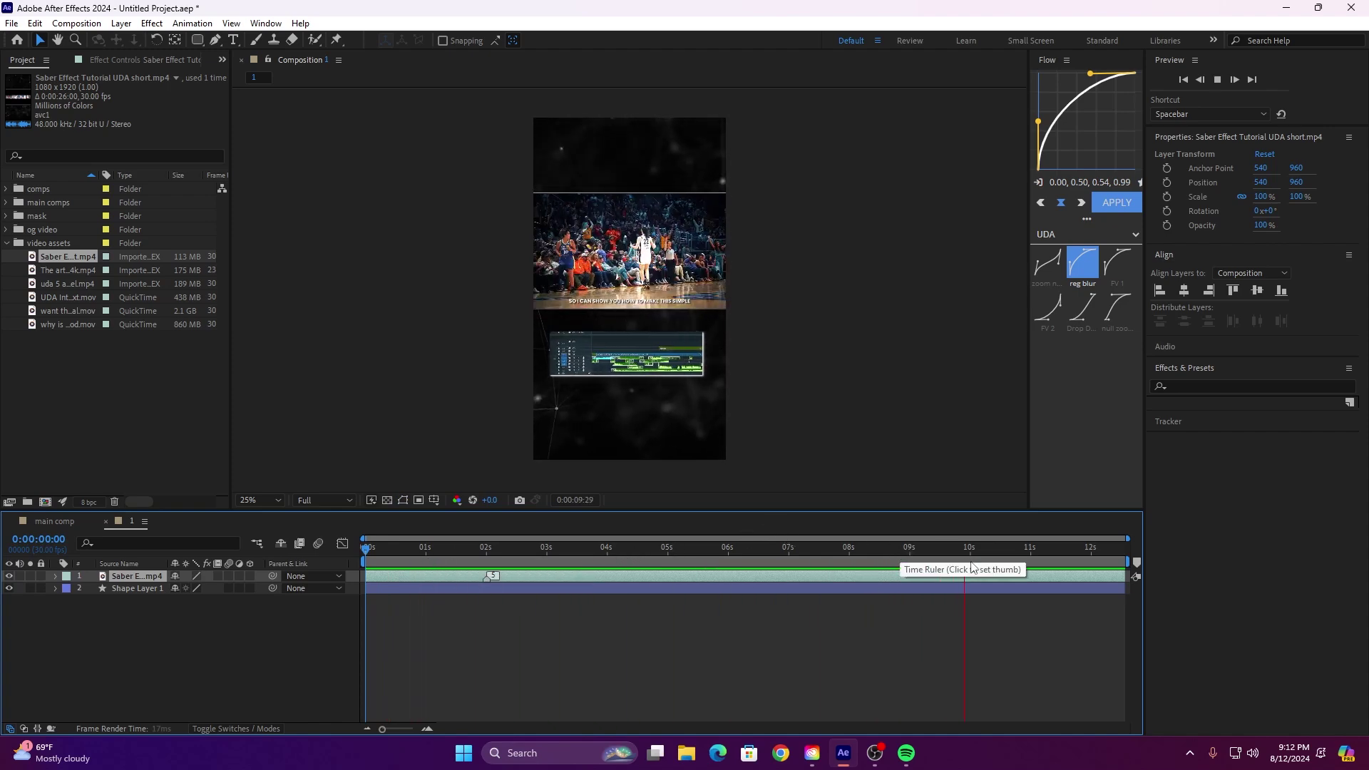
{"action": "key", "text": "space"}
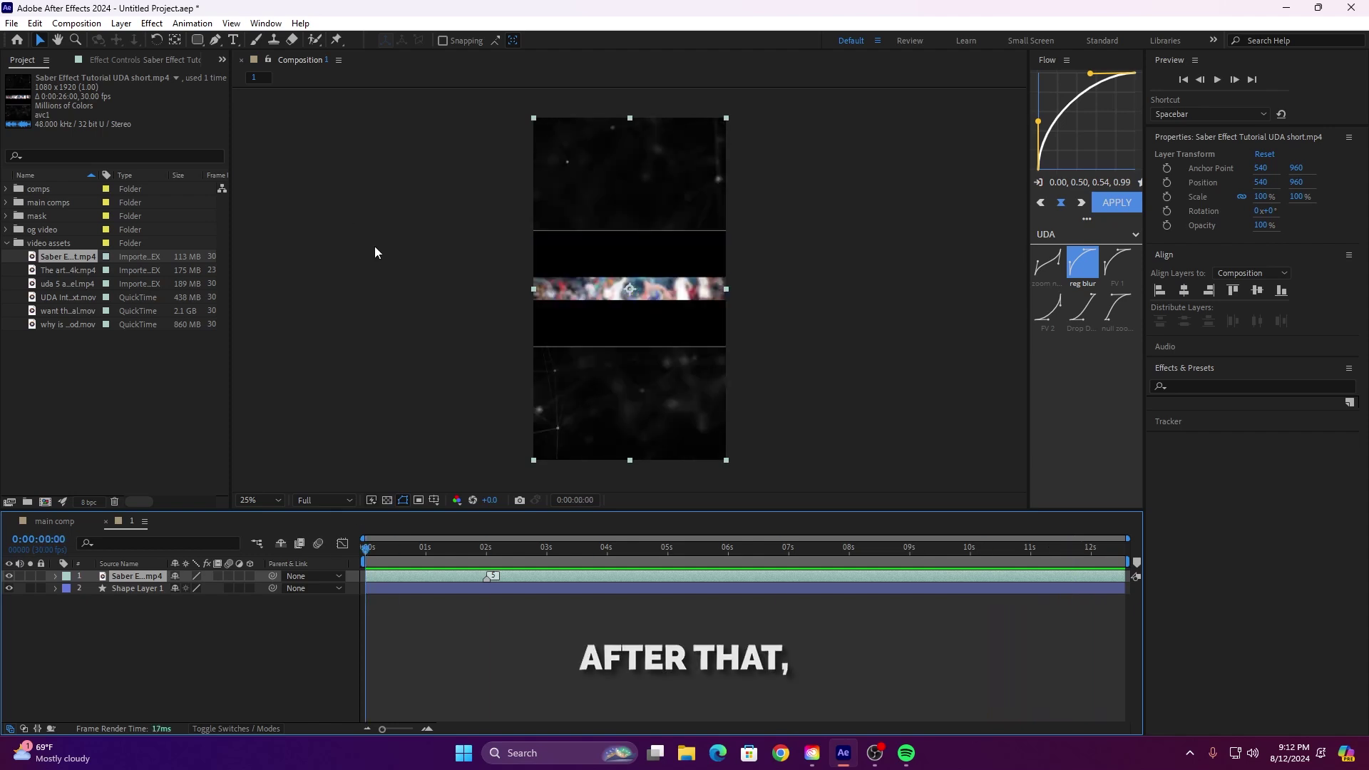
Step: Add a full-frame rounded rectangle shape layer with a black fill and no stroke above the Saber clip
{"action": "left_click", "coordinate": [200, 40]}
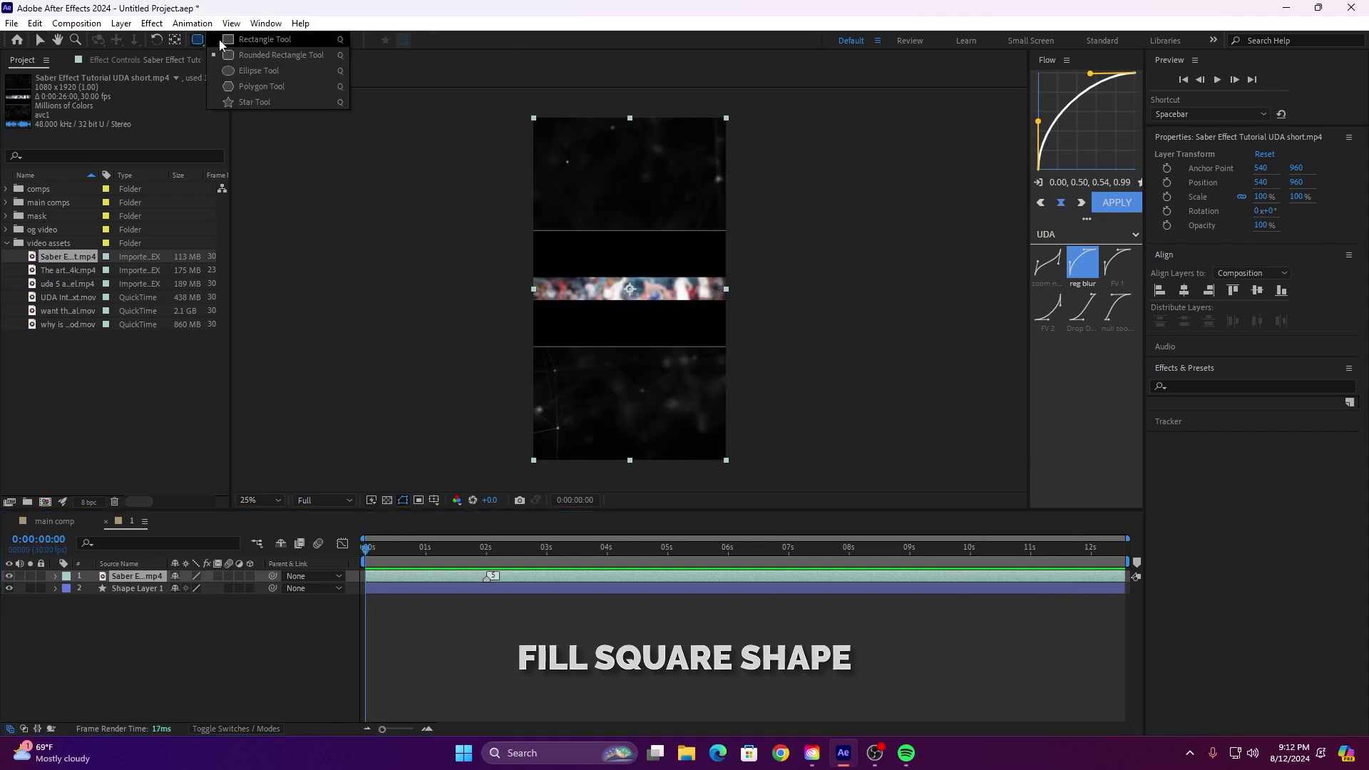
{"action": "left_click", "coordinate": [230, 54]}
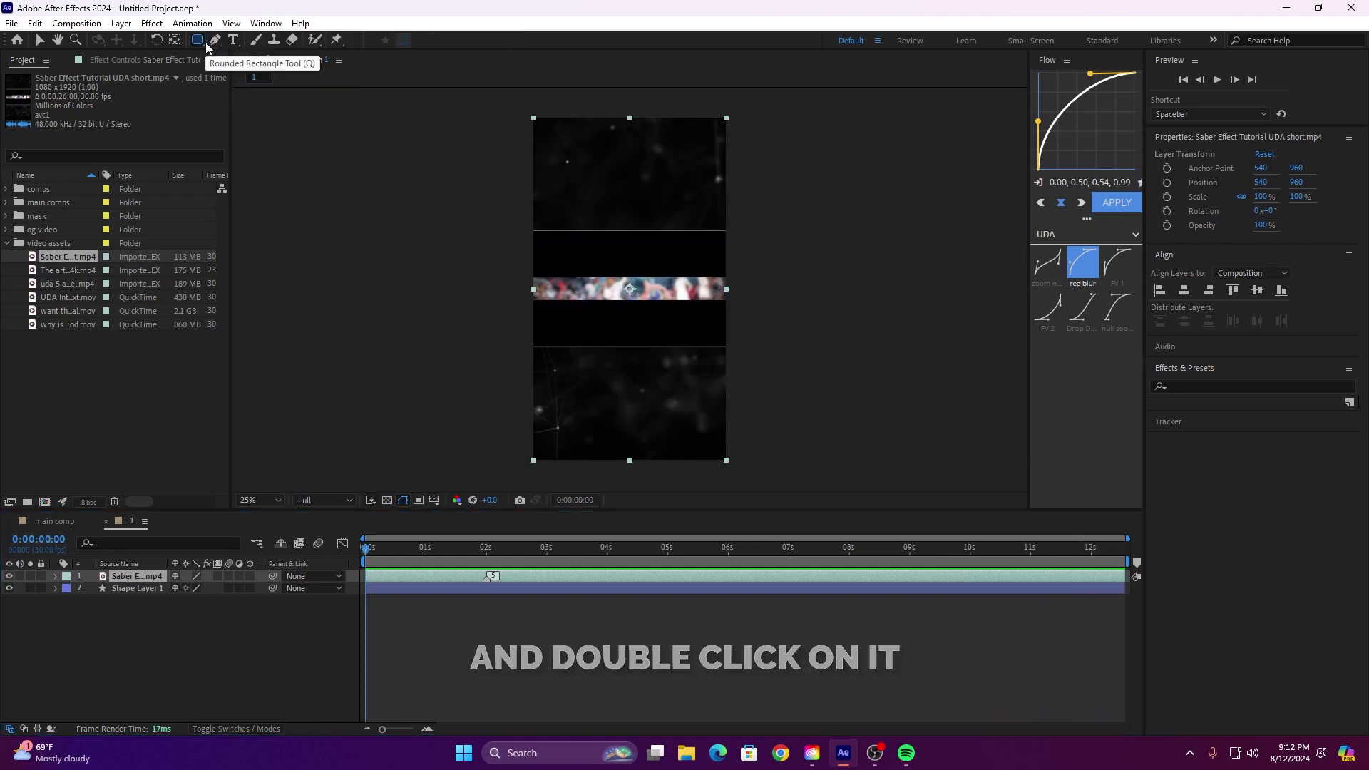
{"action": "left_click", "coordinate": [286, 642]}
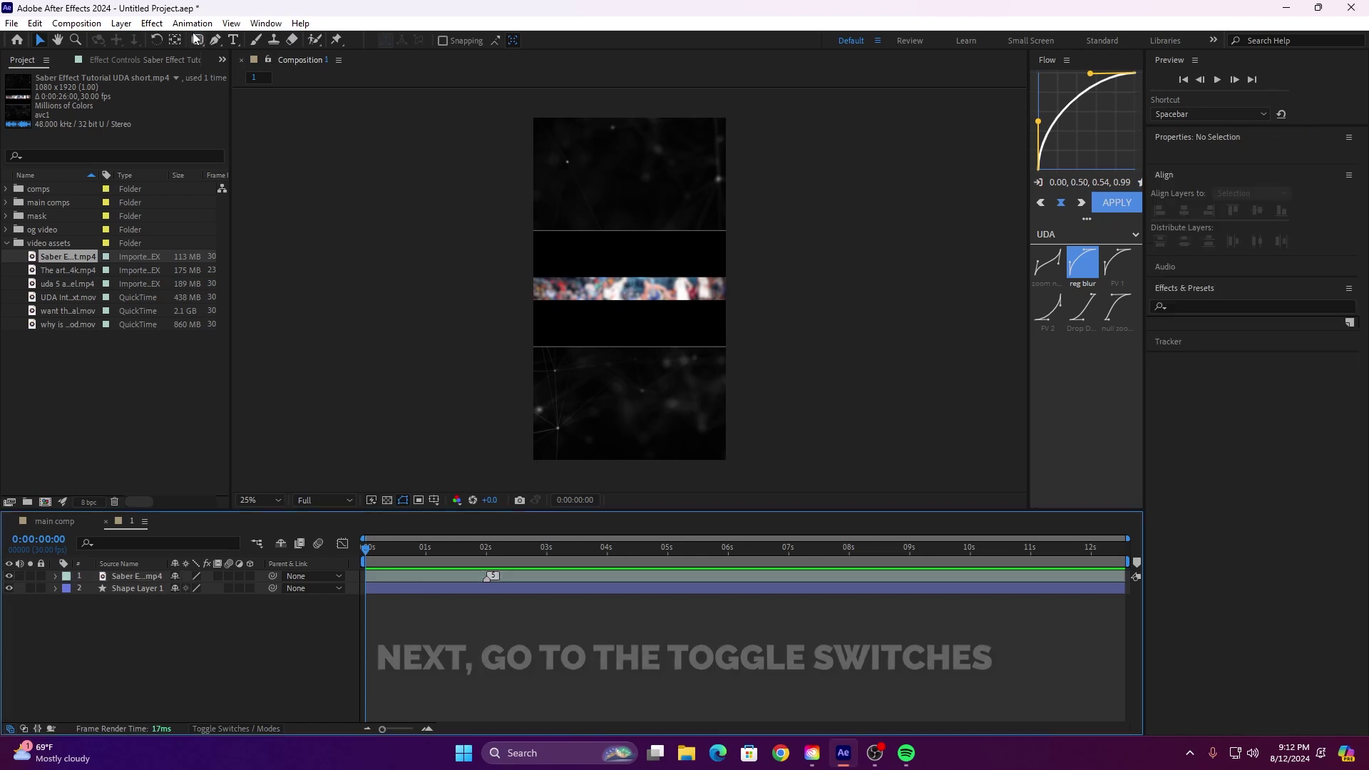
{"action": "left_click", "coordinate": [198, 40]}
{"action": "left_click", "coordinate": [504, 42], "text": "alt"}
{"action": "left_click", "coordinate": [503, 42], "text": "alt"}
{"action": "left_click", "coordinate": [503, 42], "text": "alt"}
{"action": "left_click", "coordinate": [450, 42], "text": "alt"}
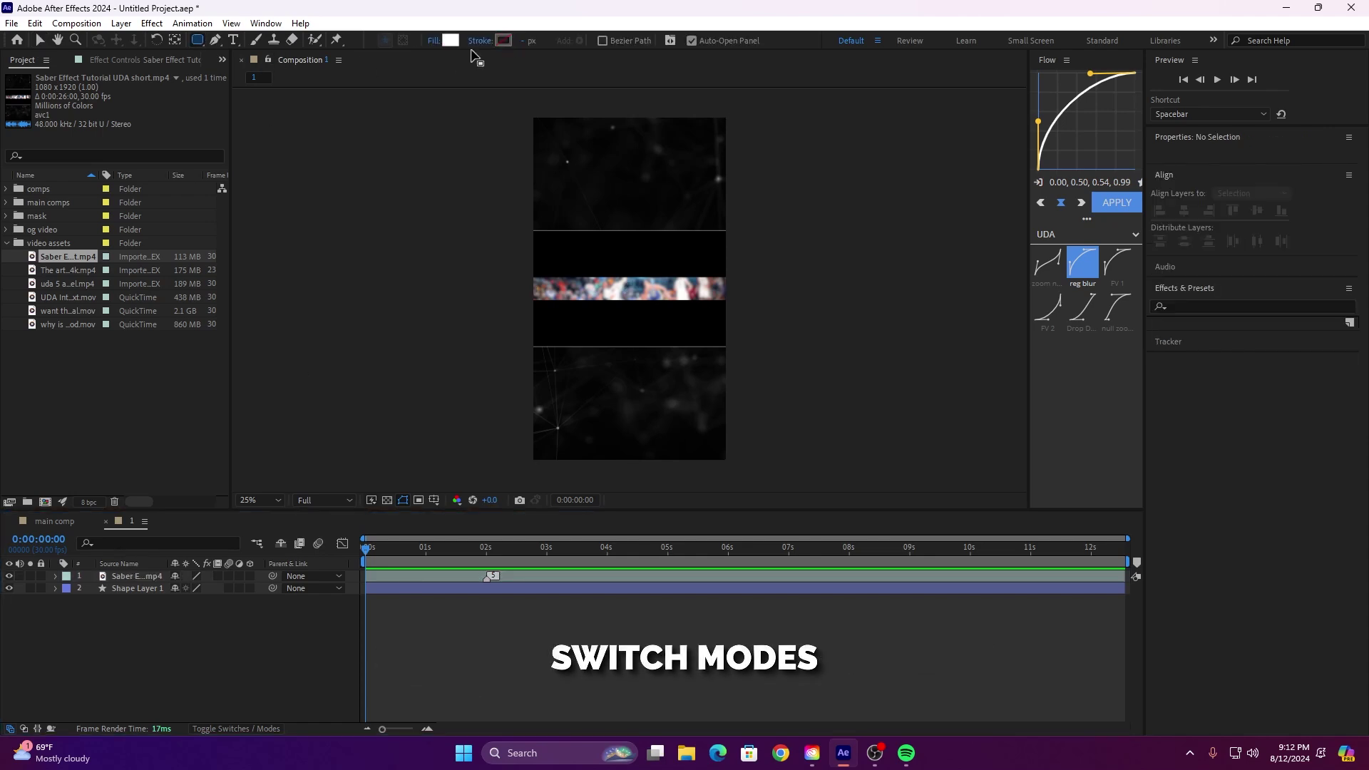
{"action": "left_click", "coordinate": [451, 41]}
{"action": "left_click", "coordinate": [464, 300]}
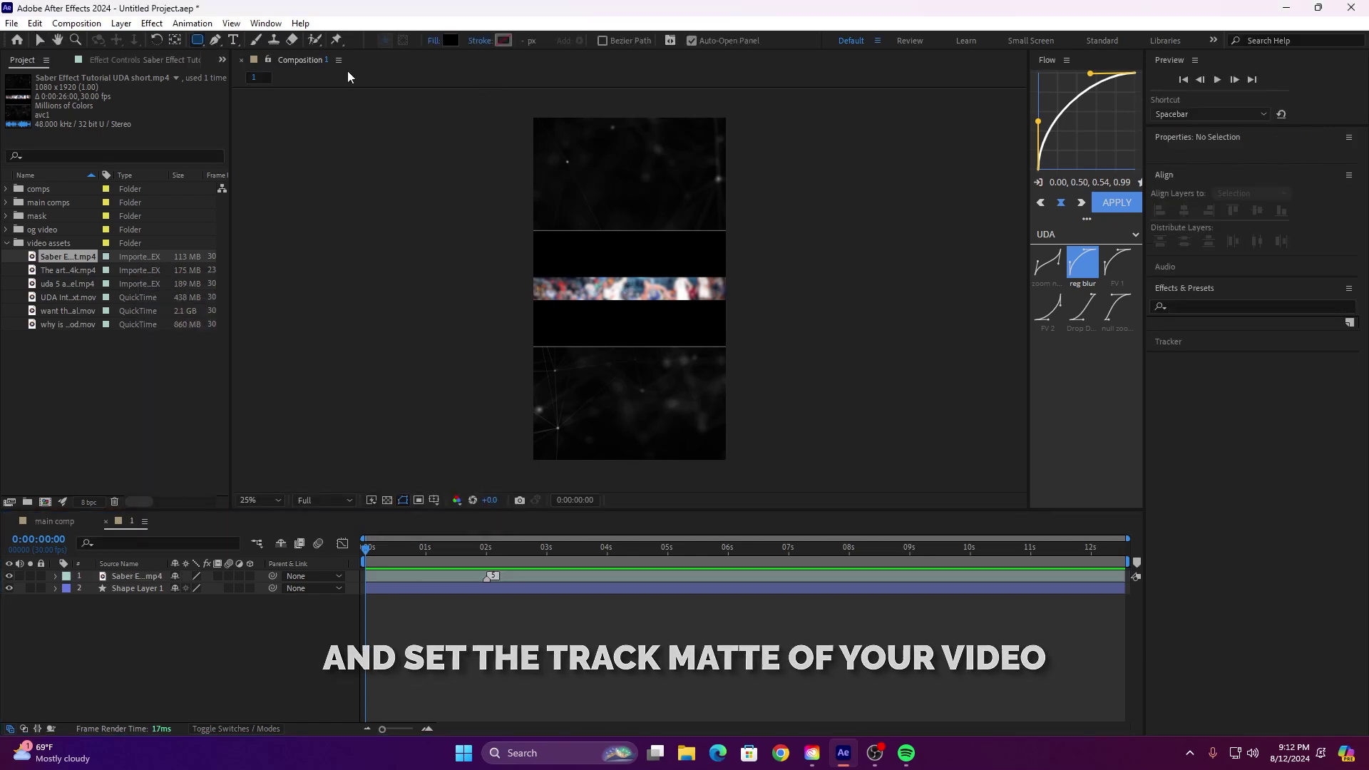
{"action": "double_click", "coordinate": [198, 40]}
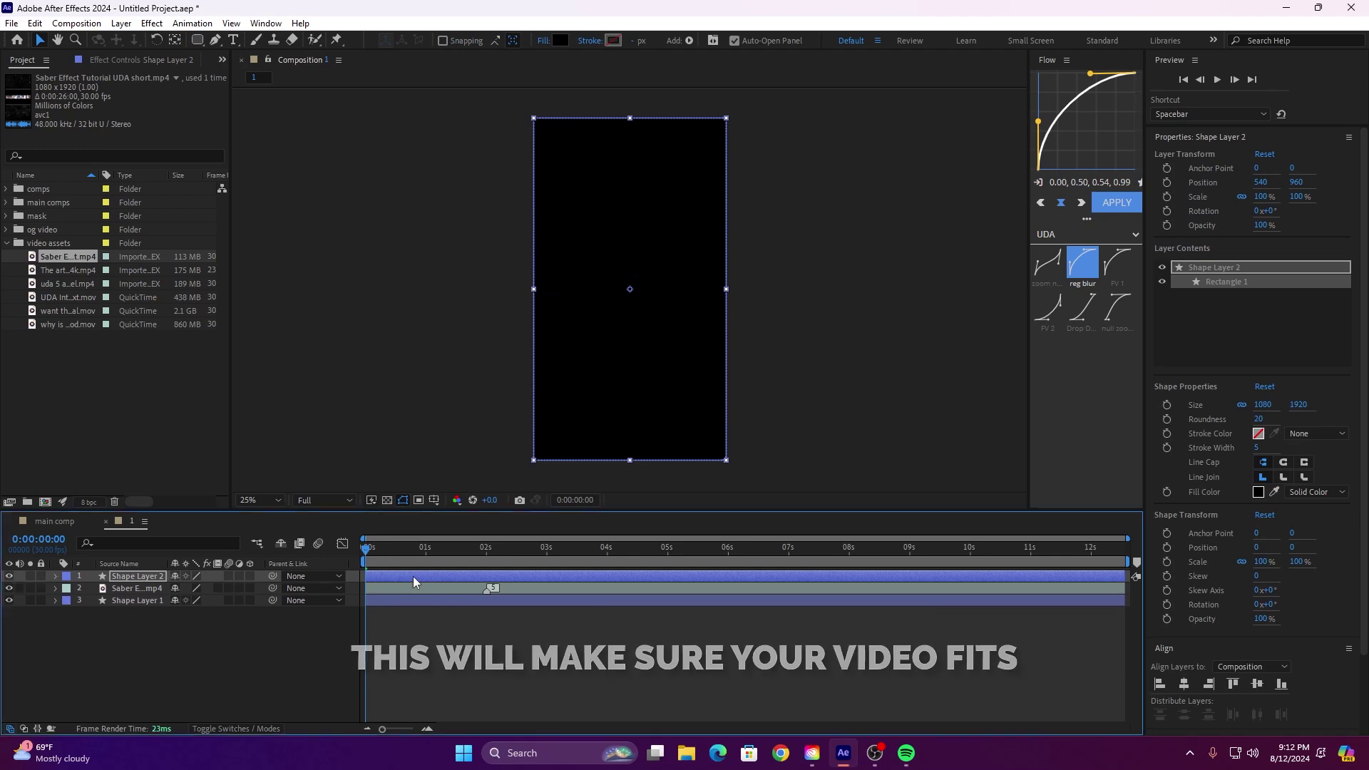
Step: Set the Saber clip's track matte to the black-filled Shape Layer 2
{"action": "left_click", "coordinate": [236, 728]}
{"action": "left_click", "coordinate": [265, 576]}
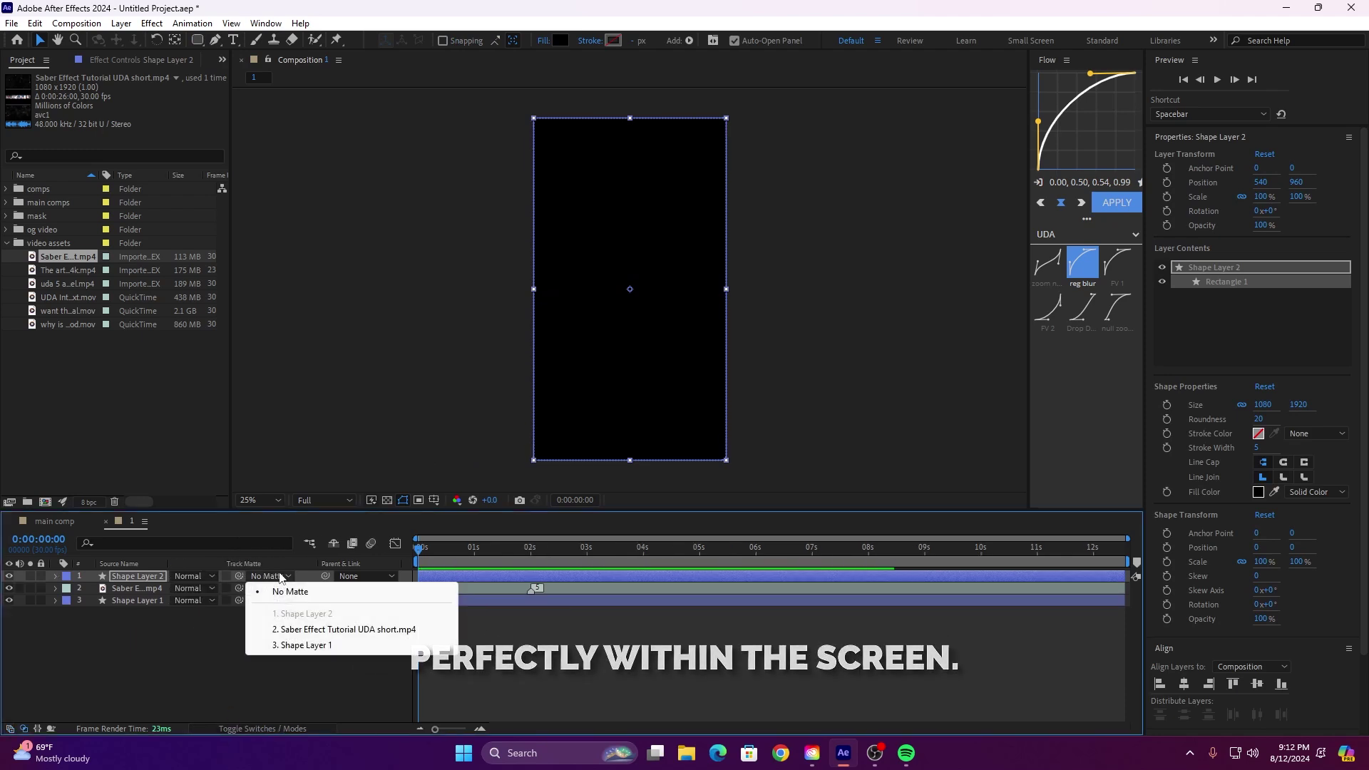
{"action": "left_click", "coordinate": [277, 630]}
{"action": "left_click", "coordinate": [265, 589]}
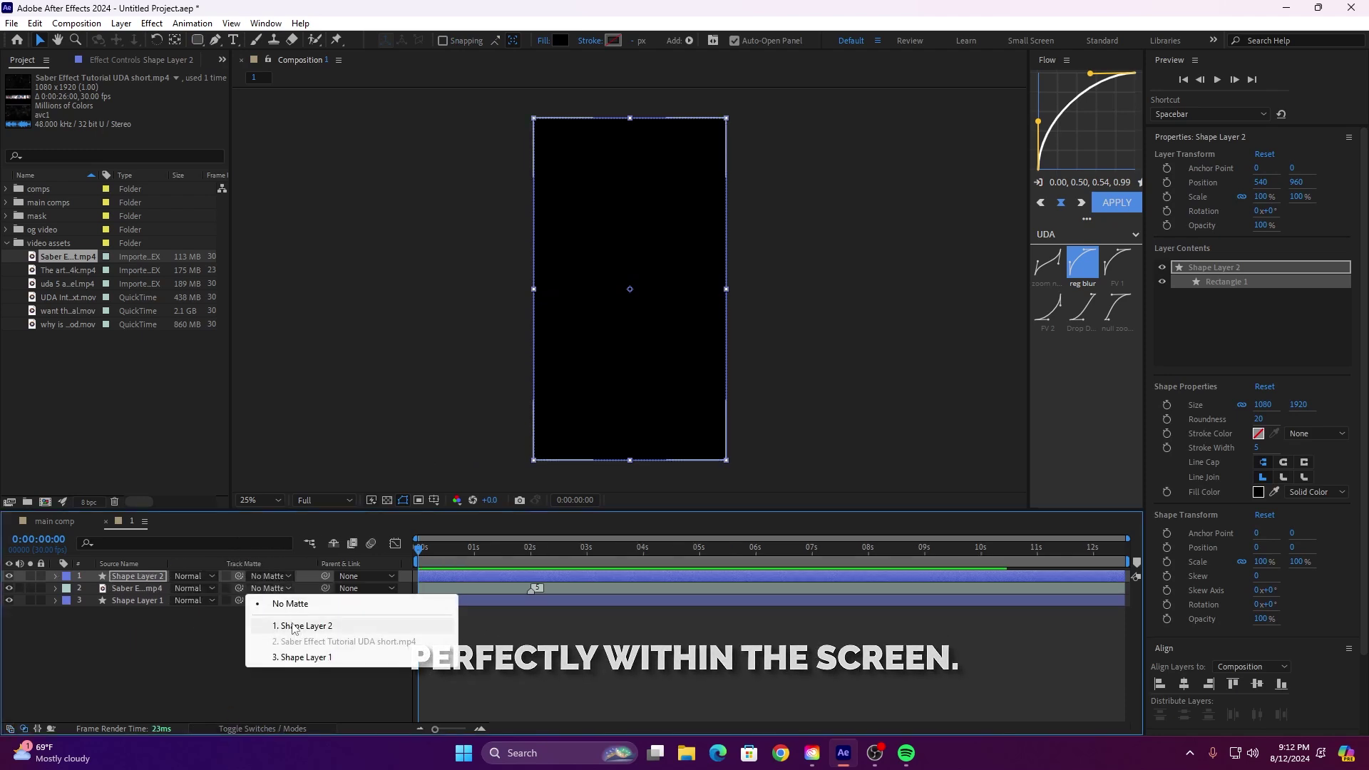
{"action": "left_click", "coordinate": [286, 624]}
{"action": "left_click", "coordinate": [380, 378]}
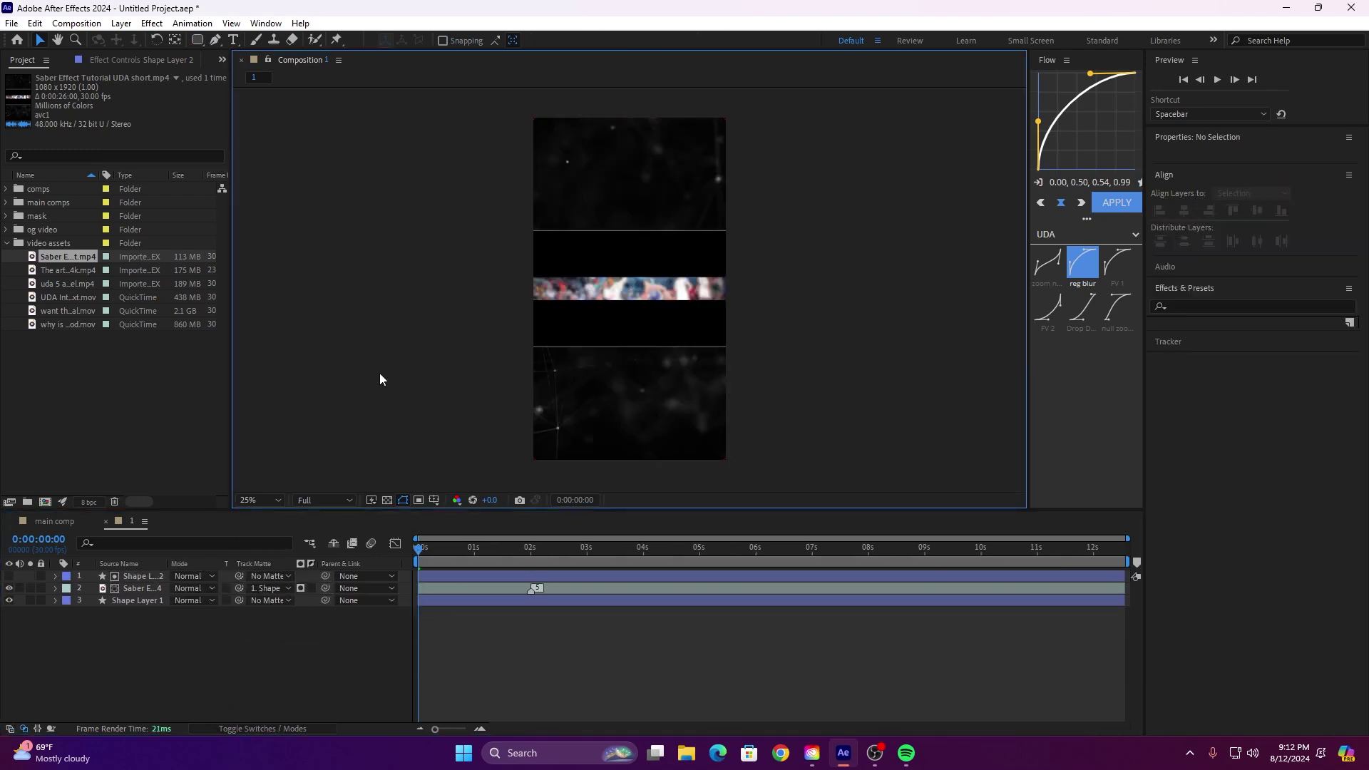
Step: Reorder composition 1 so the outline Shape Layer 1 is above the Saber clip and the matte Shape Layer 2 is below it
{"action": "left_click", "coordinate": [429, 603]}
{"action": "mouse_move", "coordinate": [136, 602]}
{"action": "left_mouse_down"}
{"action": "mouse_move", "coordinate": [135, 572]}
{"action": "mouse_move", "coordinate": [135, 604]}
{"action": "left_mouse_up"}
{"action": "left_click", "coordinate": [301, 658]}
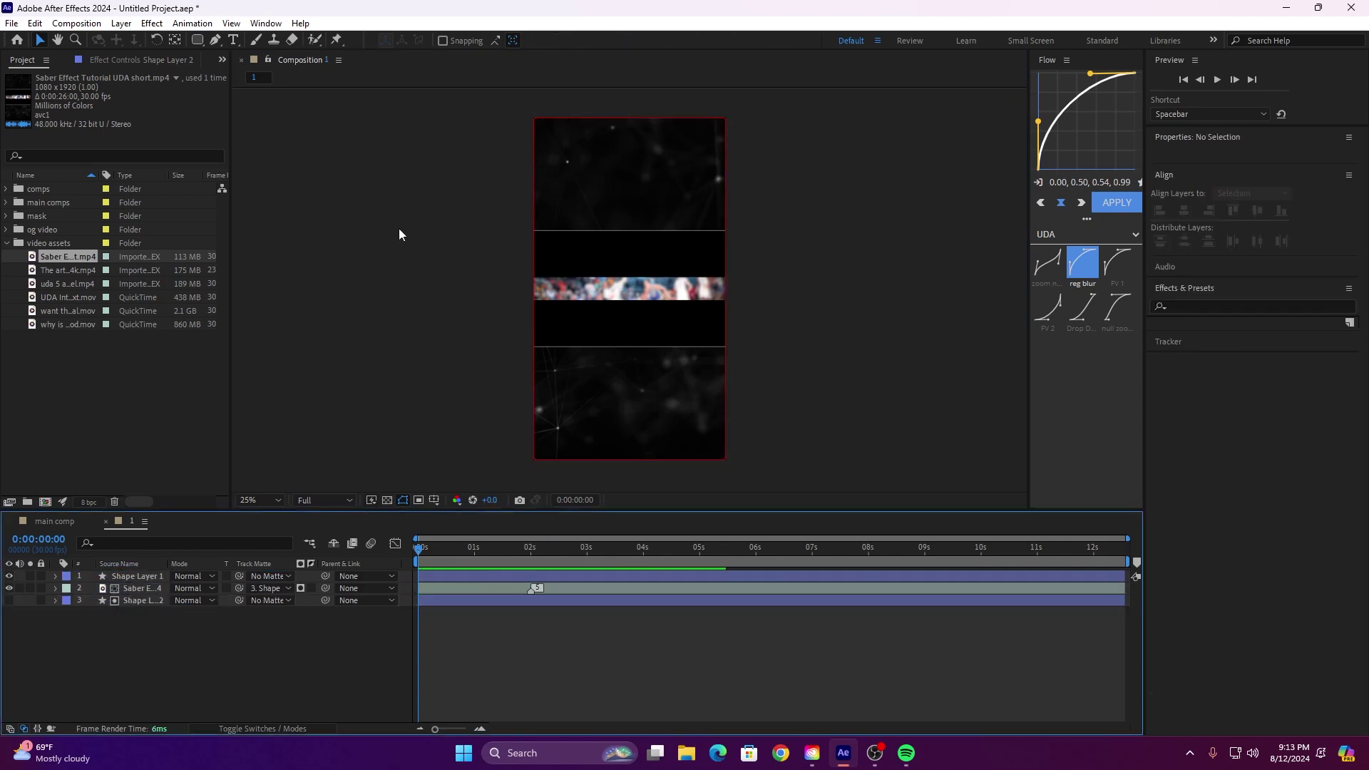
{"action": "left_click_drag", "start_coordinate": [472, 566], "coordinate": [306, 438]}
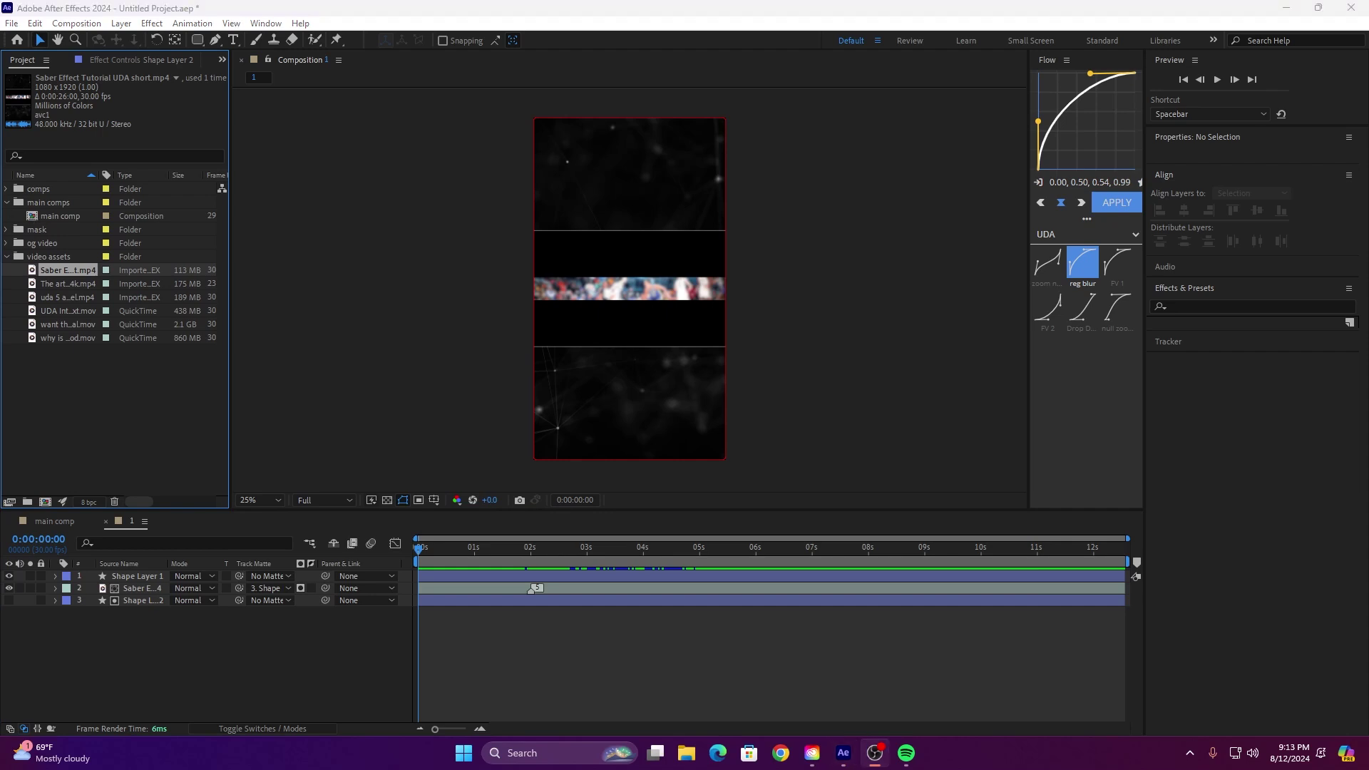
Step: Duplicate composition 1 in the comps folder and open the copy, composition 2
{"action": "left_click", "coordinate": [7, 189]}
{"action": "left_click", "coordinate": [37, 203]}
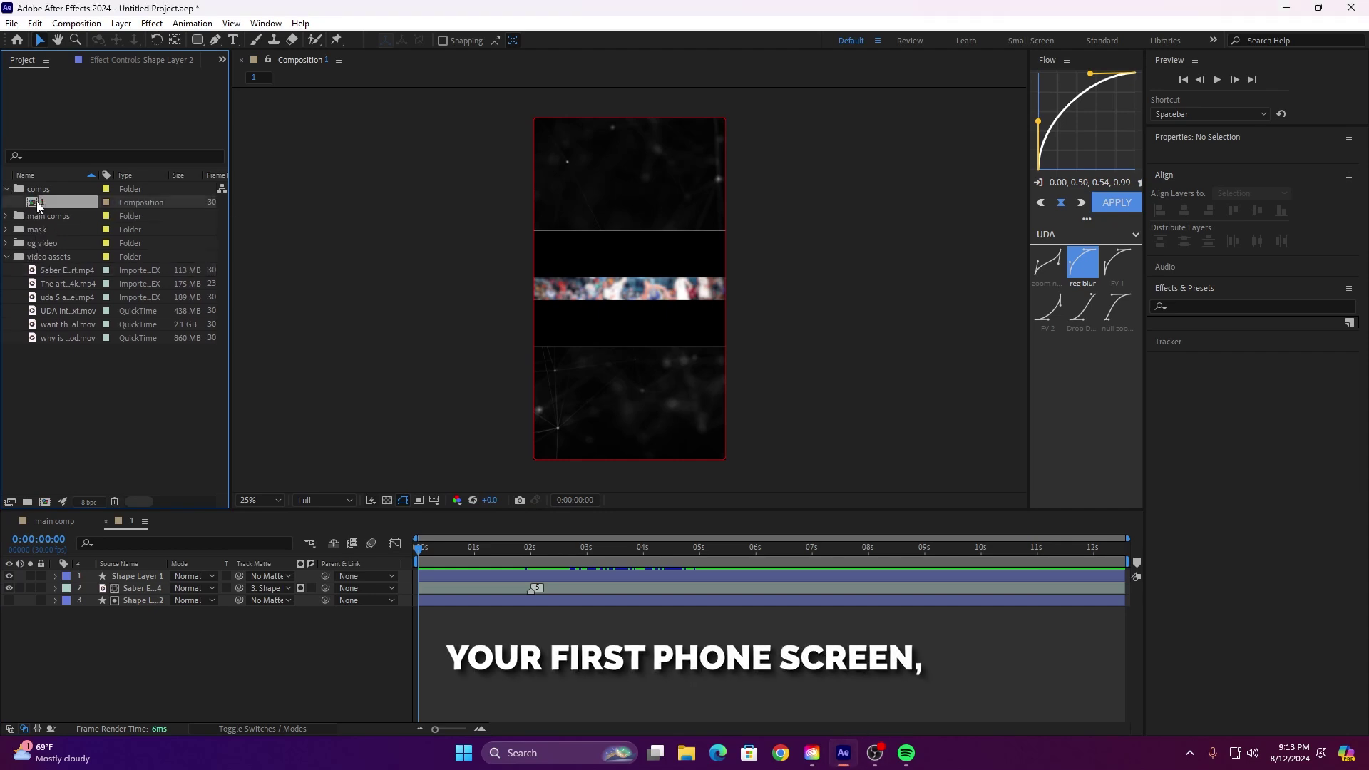
{"action": "key", "text": "ctrl+d"}
{"action": "double_click", "coordinate": [76, 217]}
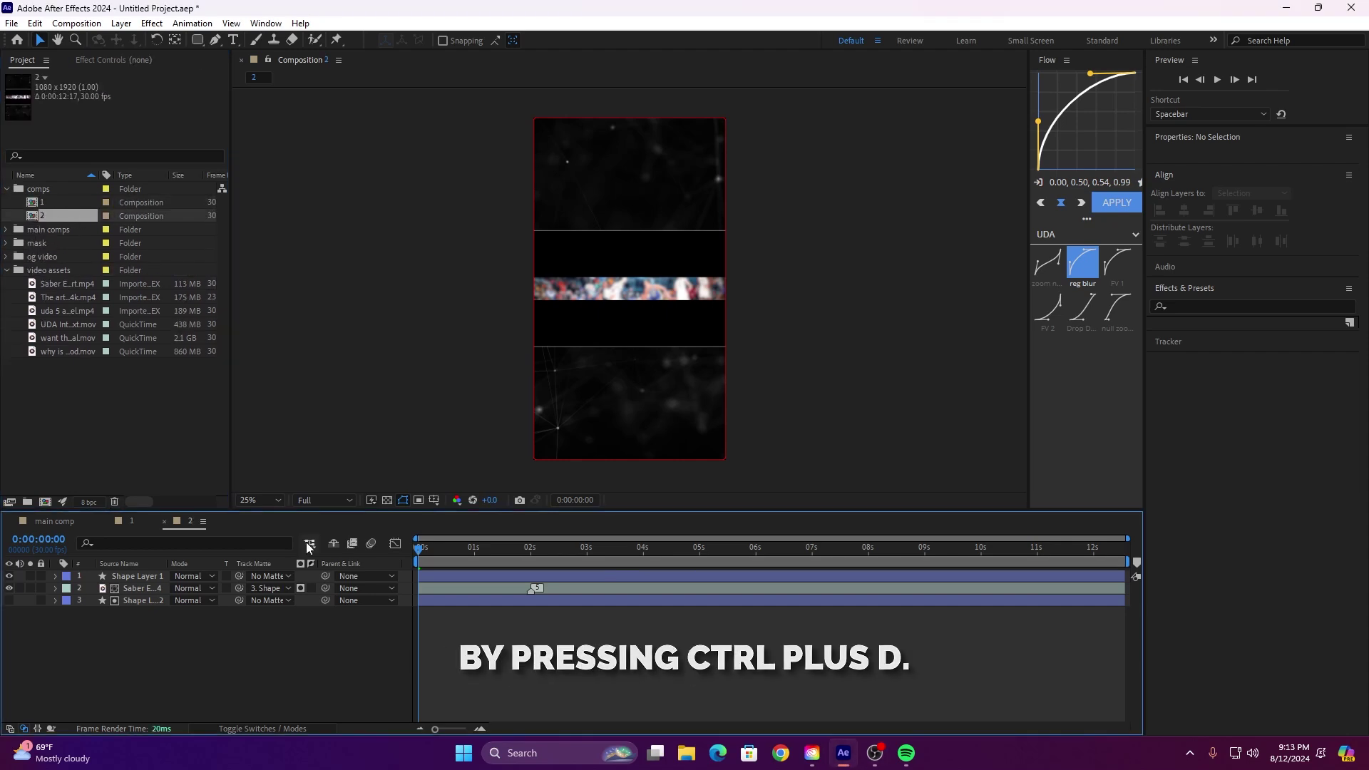
Step: Replace the Saber clip in composition 2 with The art of war states 4k.mp4
{"action": "left_click", "coordinate": [44, 298]}
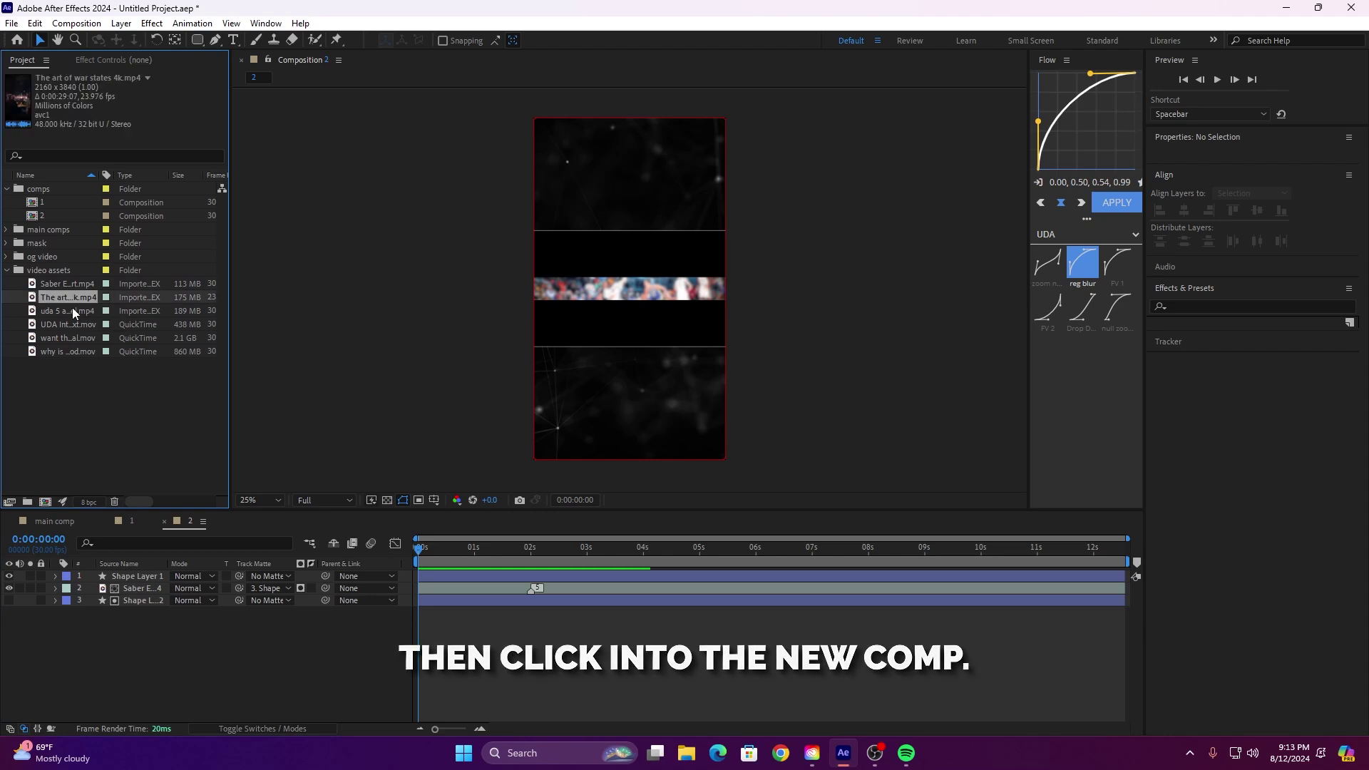
{"action": "left_click", "coordinate": [446, 589]}
{"action": "key", "text": "ctrl+alt+slash"}
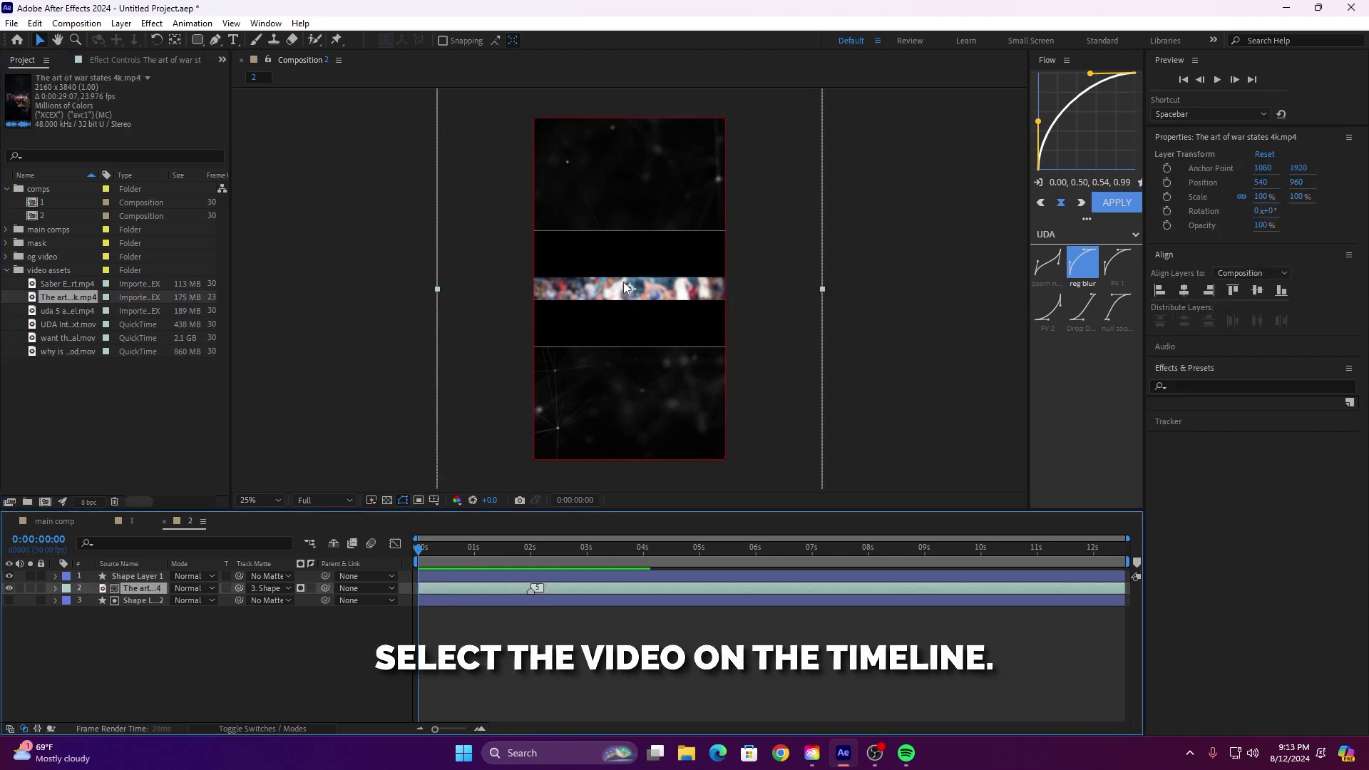
Step: Scale The art of war states clip to 50% so it fits the phone screen frame
{"action": "left_click_drag", "start_coordinate": [420, 549], "coordinate": [631, 554]}
{"action": "key", "text": "s"}
{"action": "left_click", "coordinate": [197, 600]}
{"action": "type", "text": "50"}
{"action": "key", "text": "Return"}
{"action": "key", "text": "s"}
Step: Try time remapping on The art of war states clip from composition 2's end and turn it back off
{"action": "left_click_drag", "start_coordinate": [739, 553], "coordinate": [1124, 570]}
{"action": "key", "text": "ctrl+alt+t"}
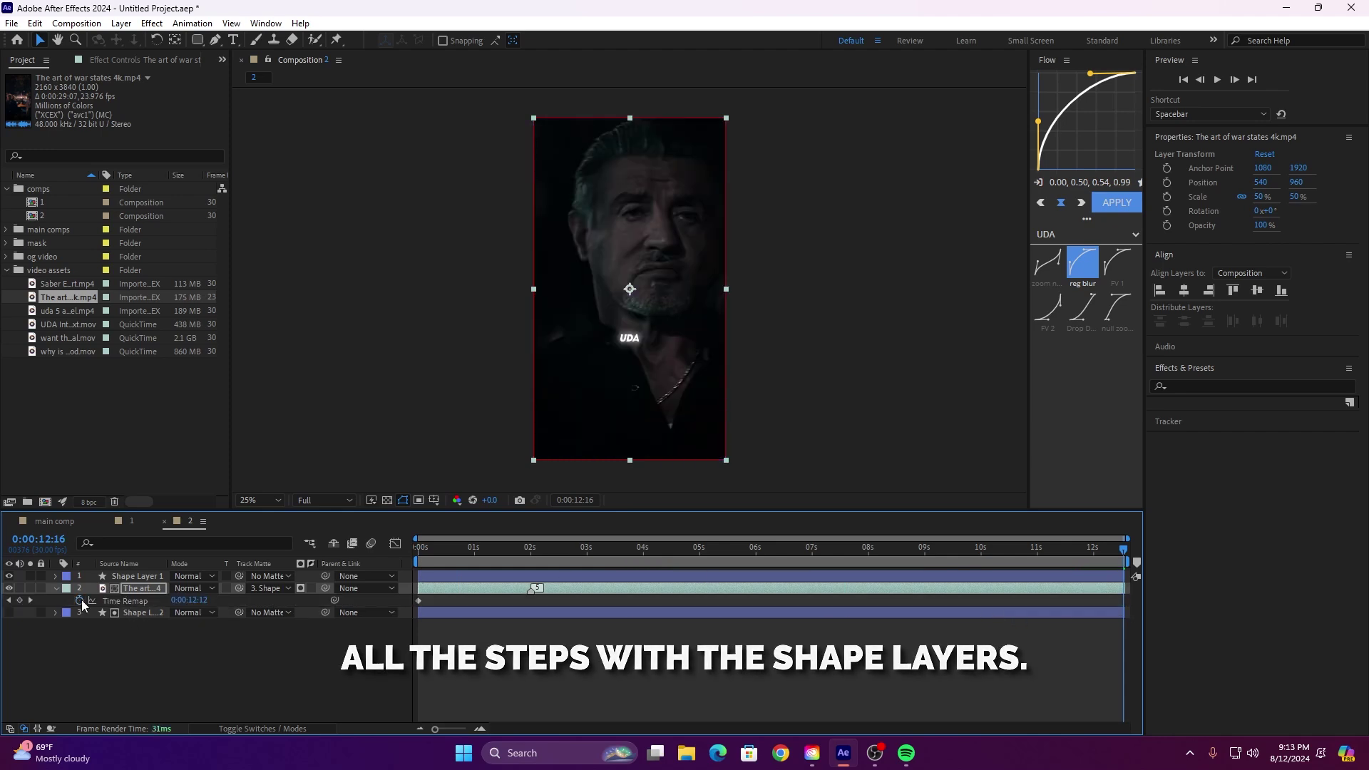
{"action": "left_click", "coordinate": [80, 602]}
Step: Scrub through composition 2 to check how The art of war states clip plays
{"action": "left_click_drag", "start_coordinate": [1123, 552], "coordinate": [442, 587]}
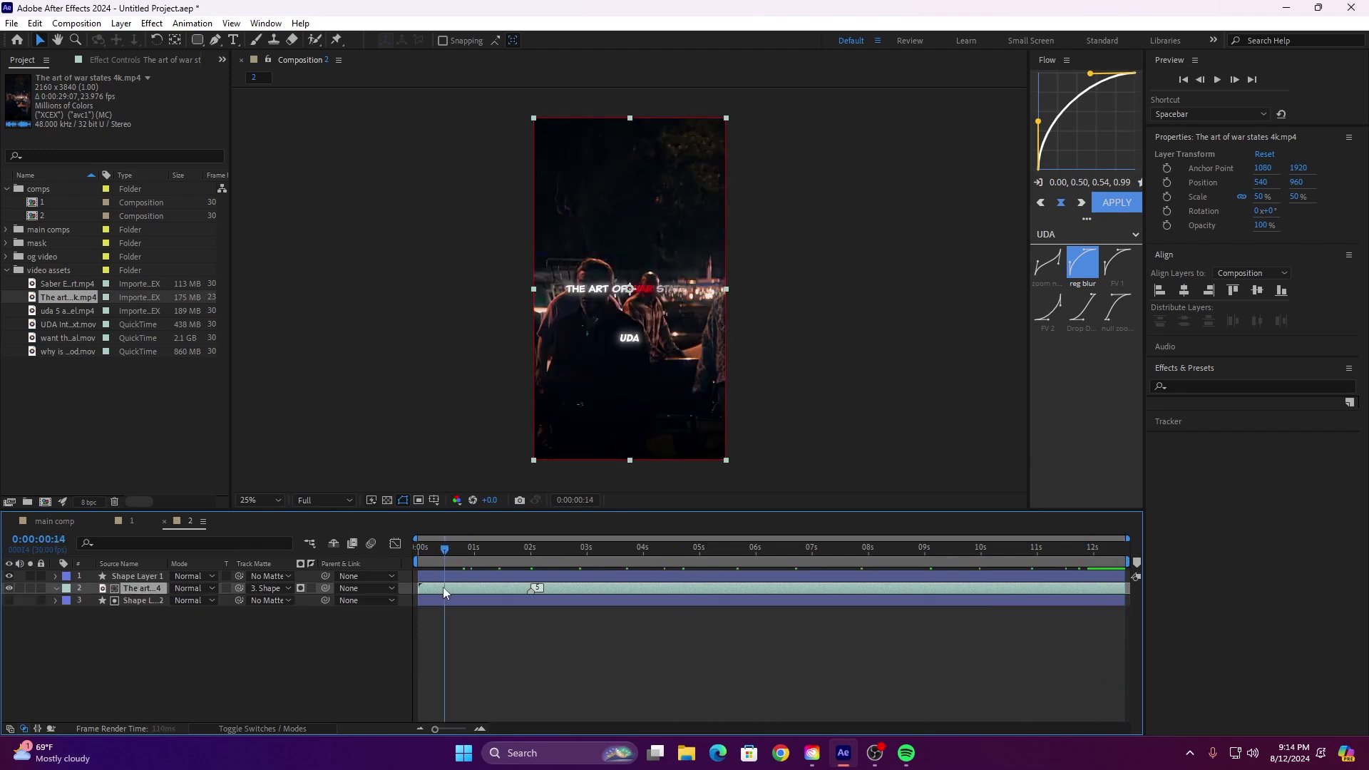
{"action": "left_click_drag", "start_coordinate": [628, 592], "coordinate": [877, 591]}
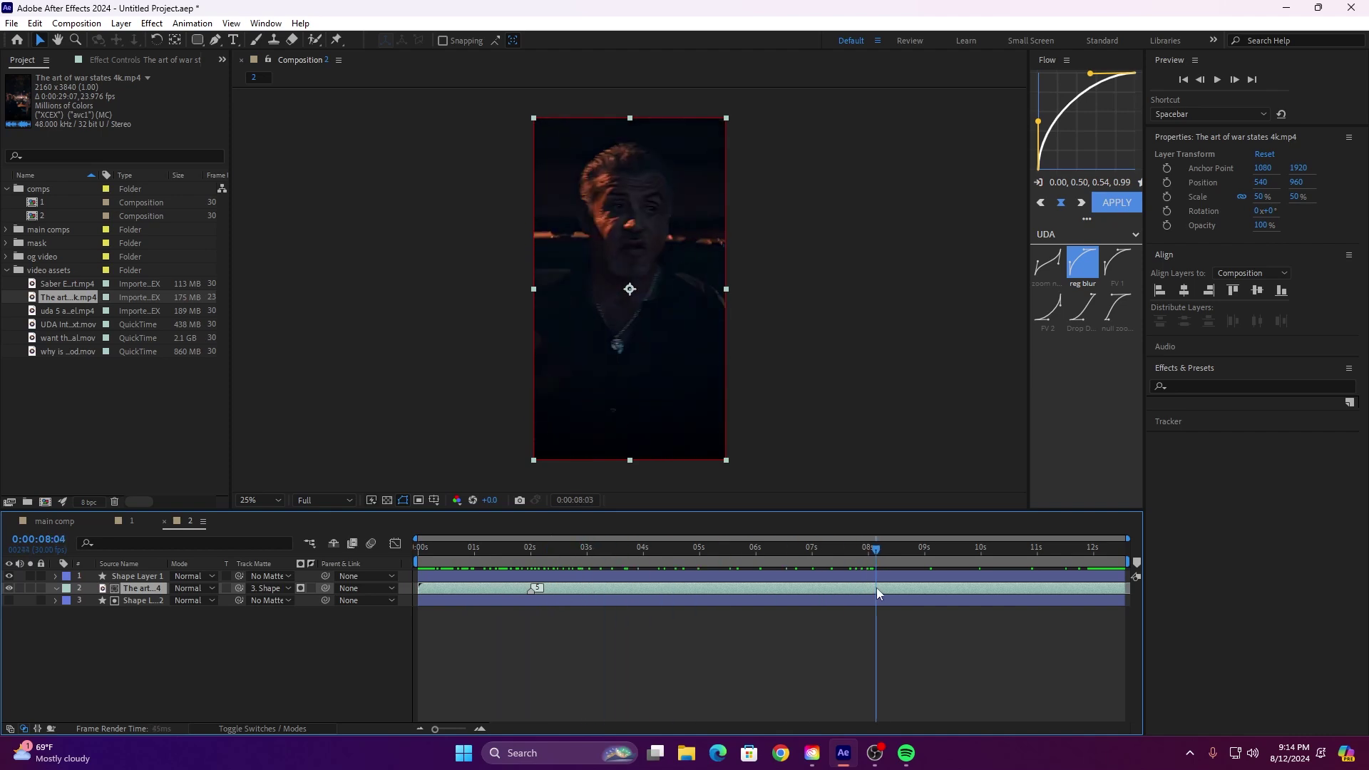
Step: Scrub composition 2 back to its beginning
{"action": "left_click_drag", "start_coordinate": [1004, 589], "coordinate": [405, 588]}
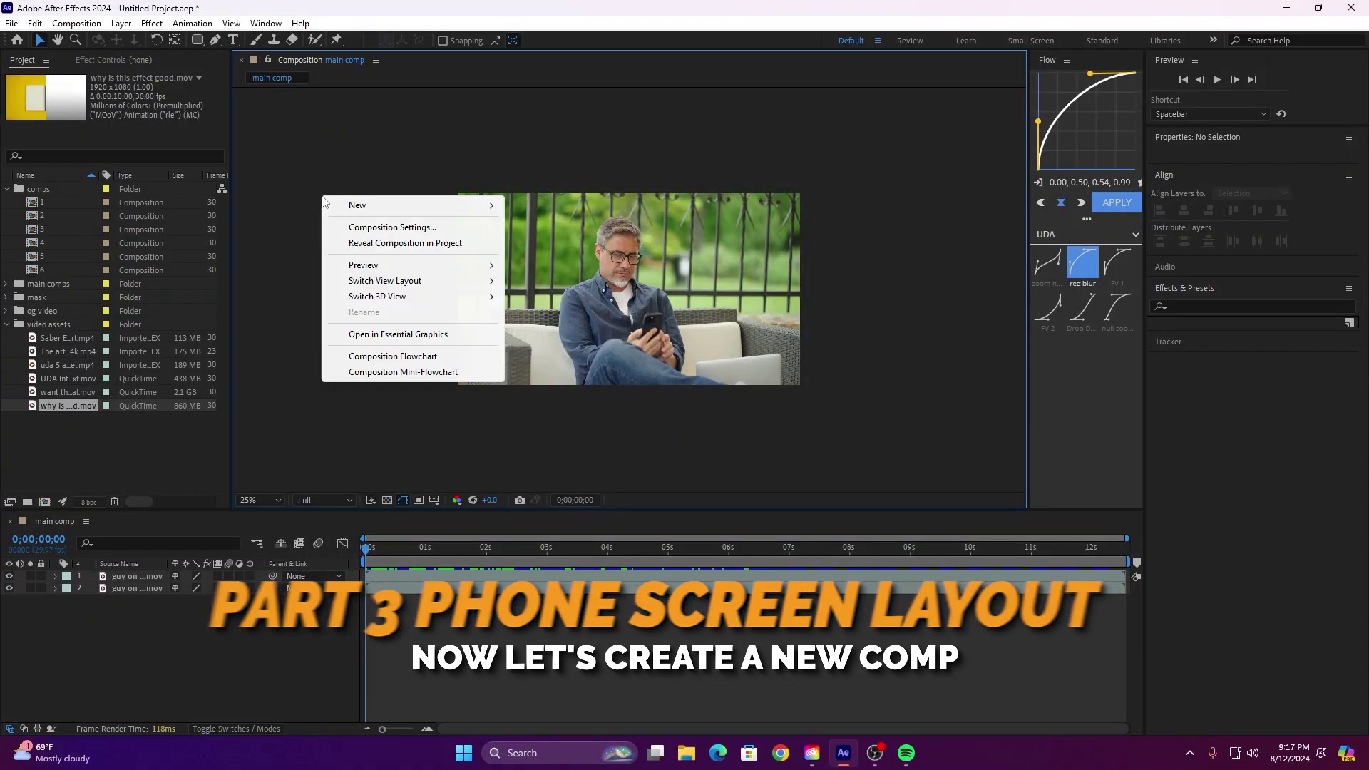
Step: Collapse the comps and video assets folders to tidy the project list
{"action": "mouse_move", "coordinate": [338, 205]}
{"action": "left_click", "coordinate": [92, 24]}
{"action": "left_click", "coordinate": [6, 189]}
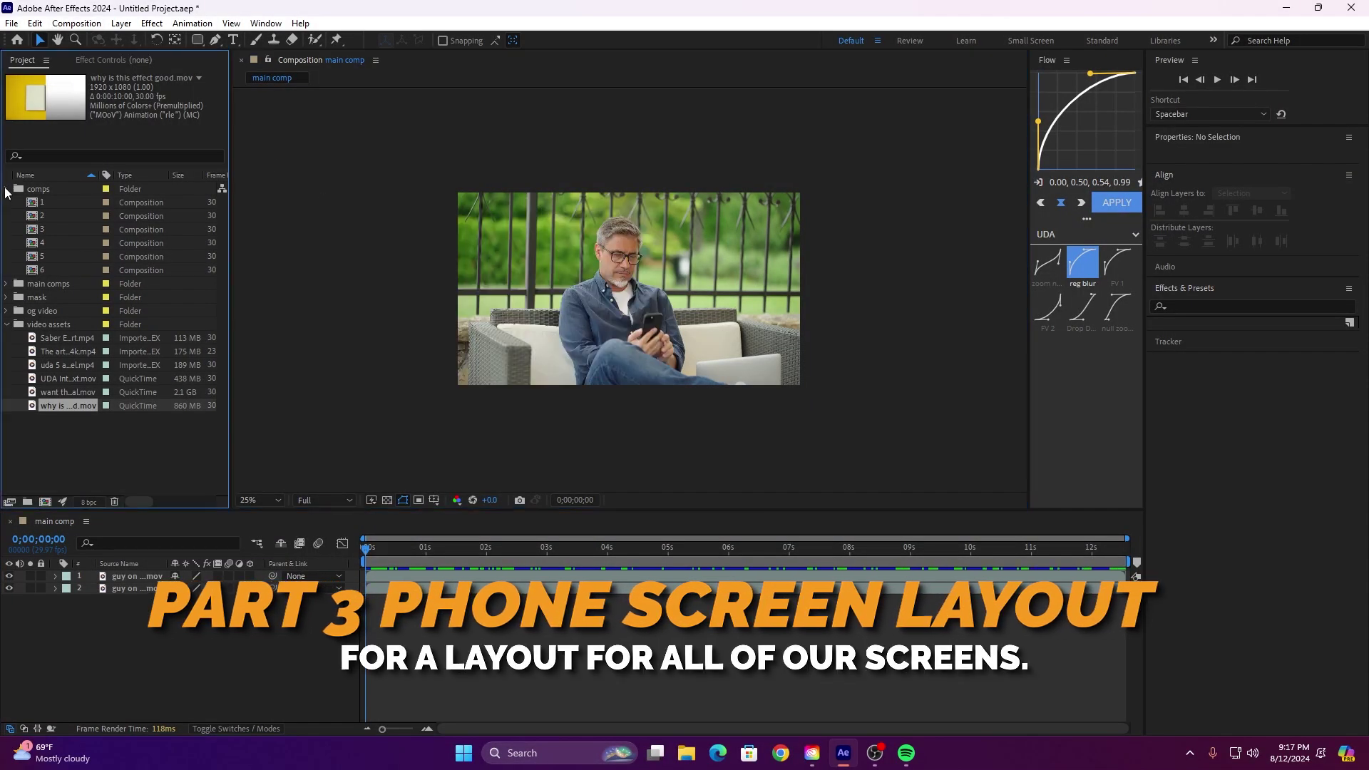
{"action": "left_click", "coordinate": [6, 243]}
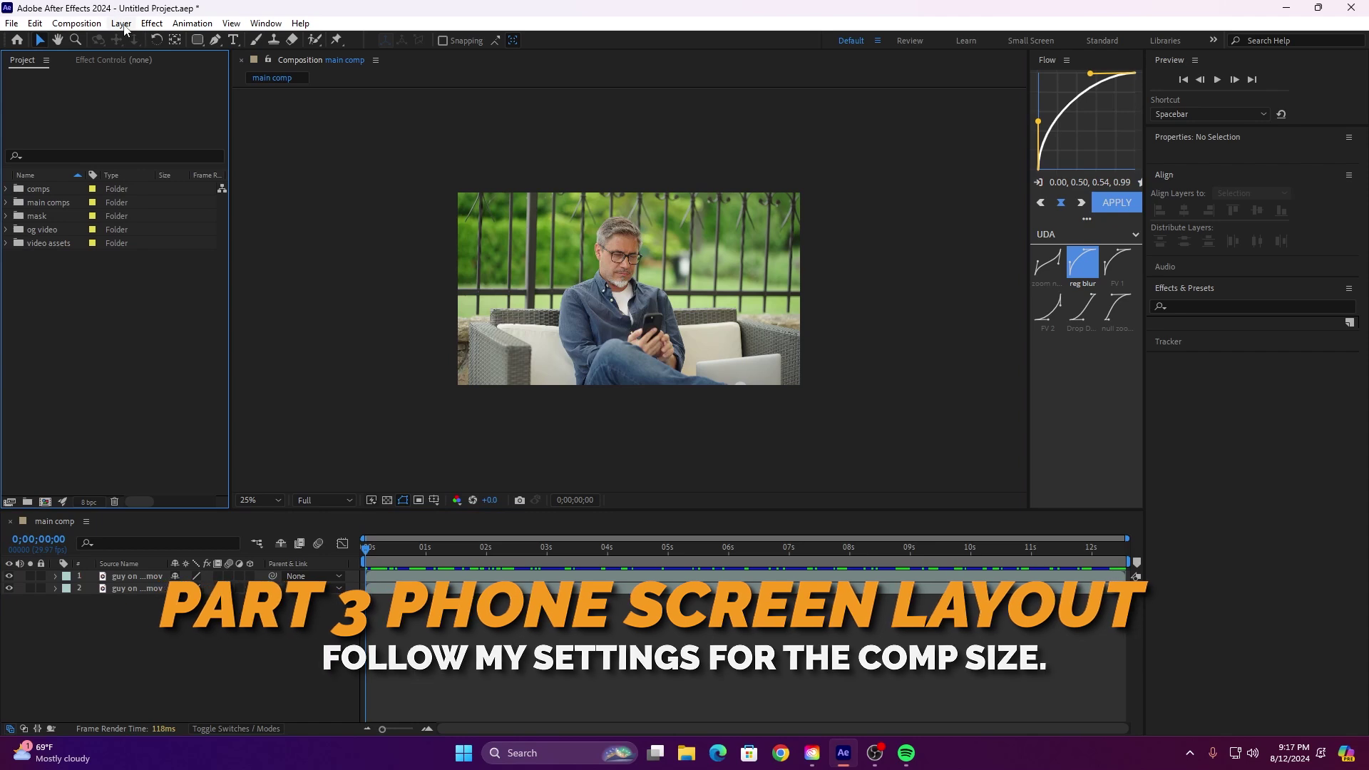
Step: Create a new composition named carousal setup with a width of 6000 px and a height of 1920 px
{"action": "left_click", "coordinate": [76, 22]}
{"action": "left_click", "coordinate": [89, 41]}
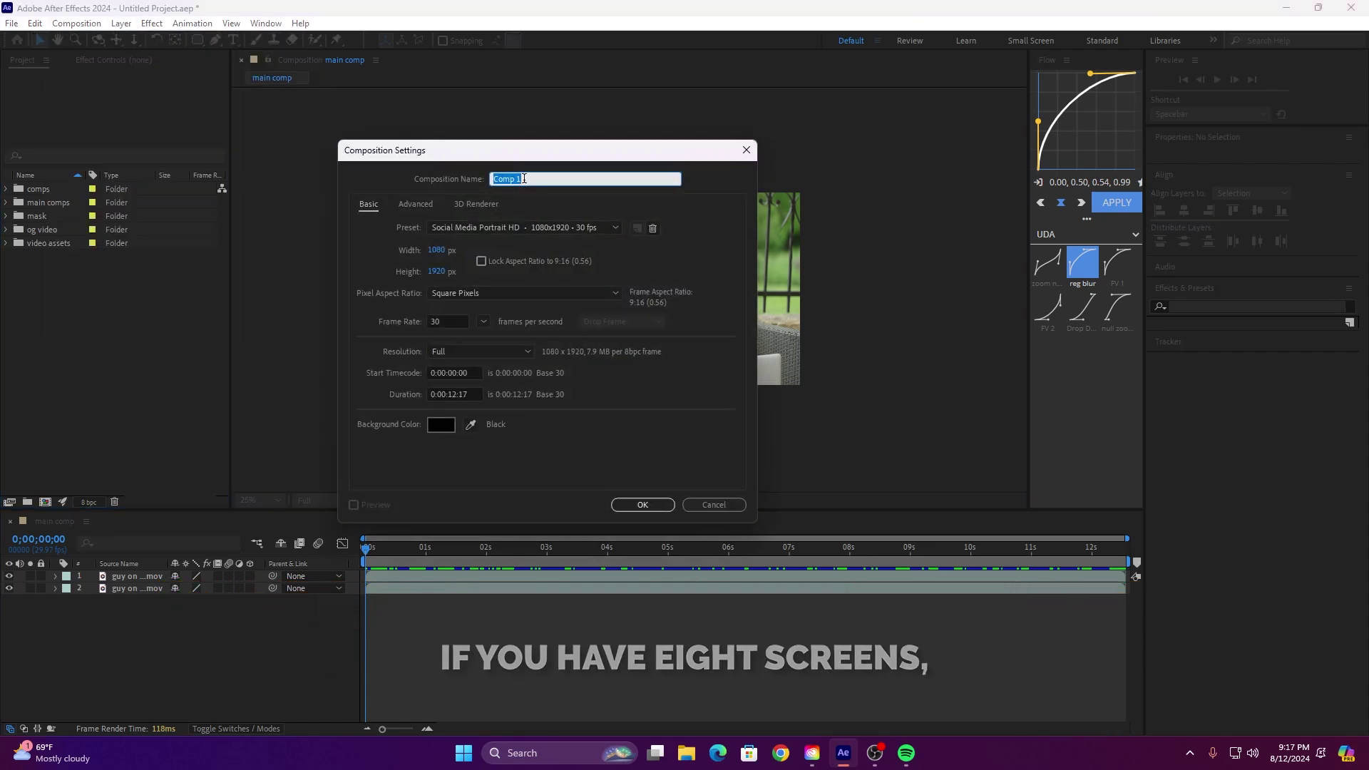
{"action": "type", "text": "carousal"}
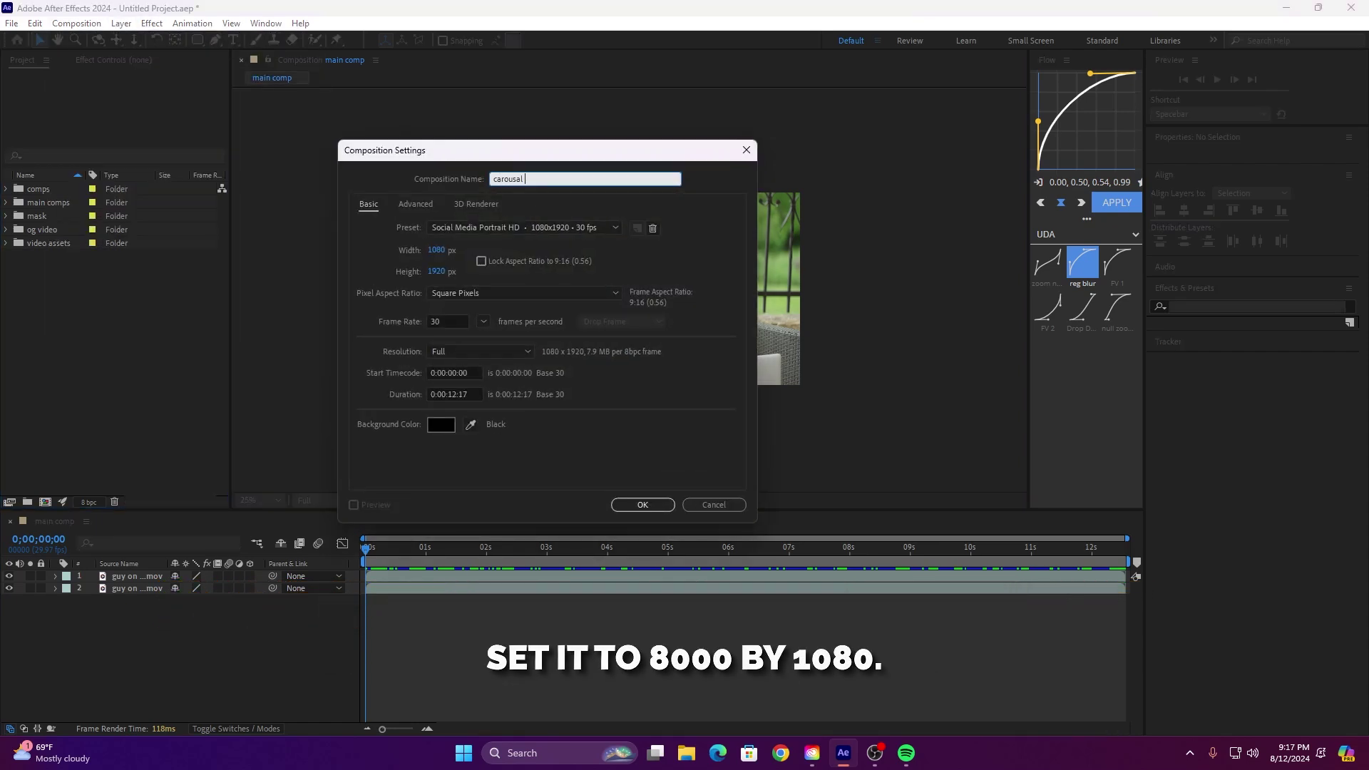
{"action": "type", "text": " setup"}
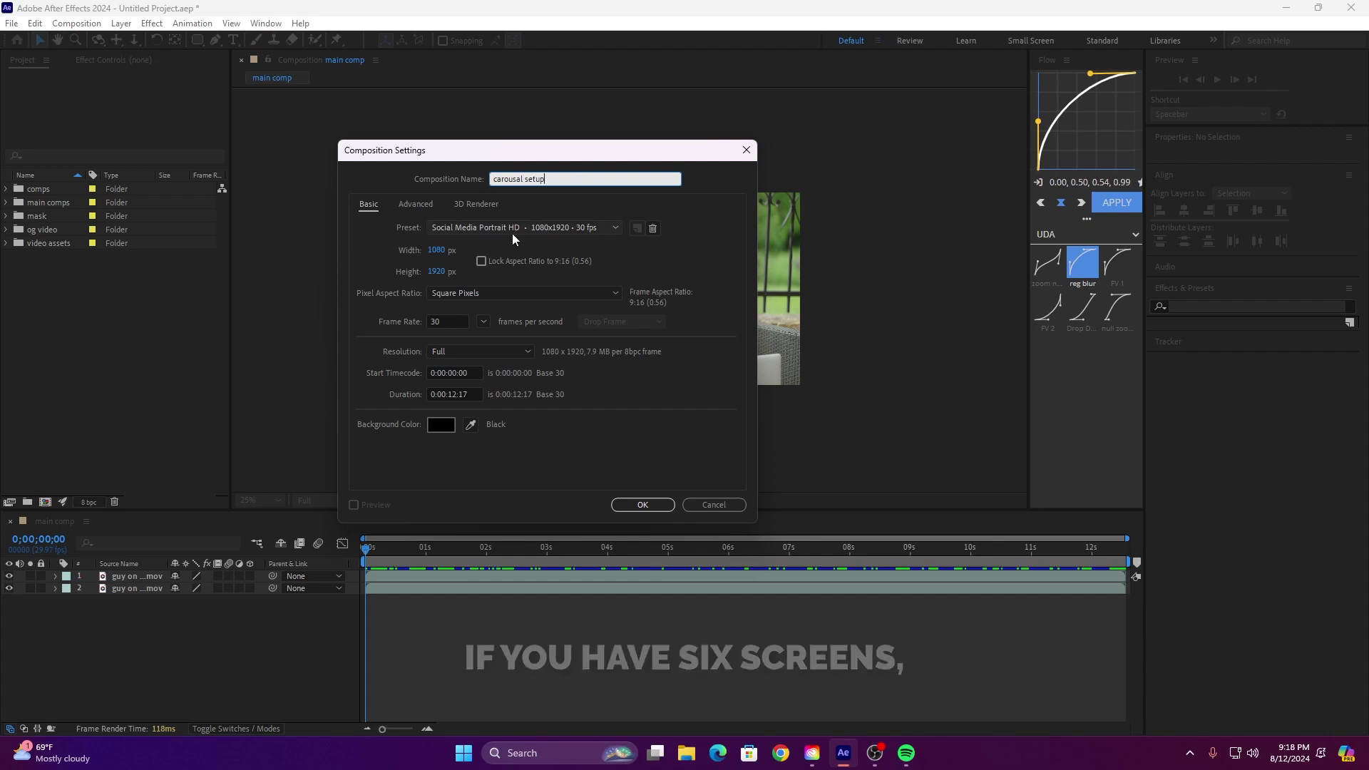
{"action": "key", "text": "Tab"}
{"action": "type", "text": "6000"}
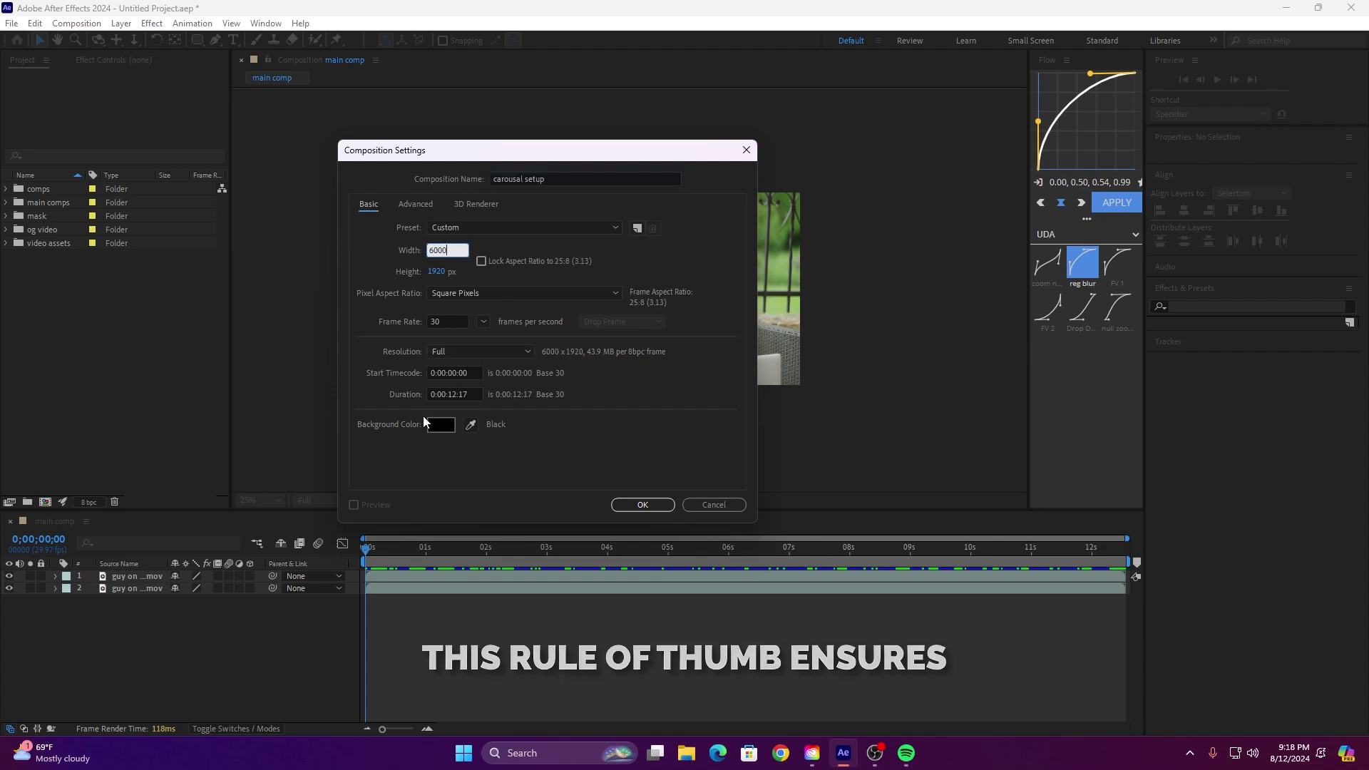
{"action": "left_click", "coordinate": [643, 504]}
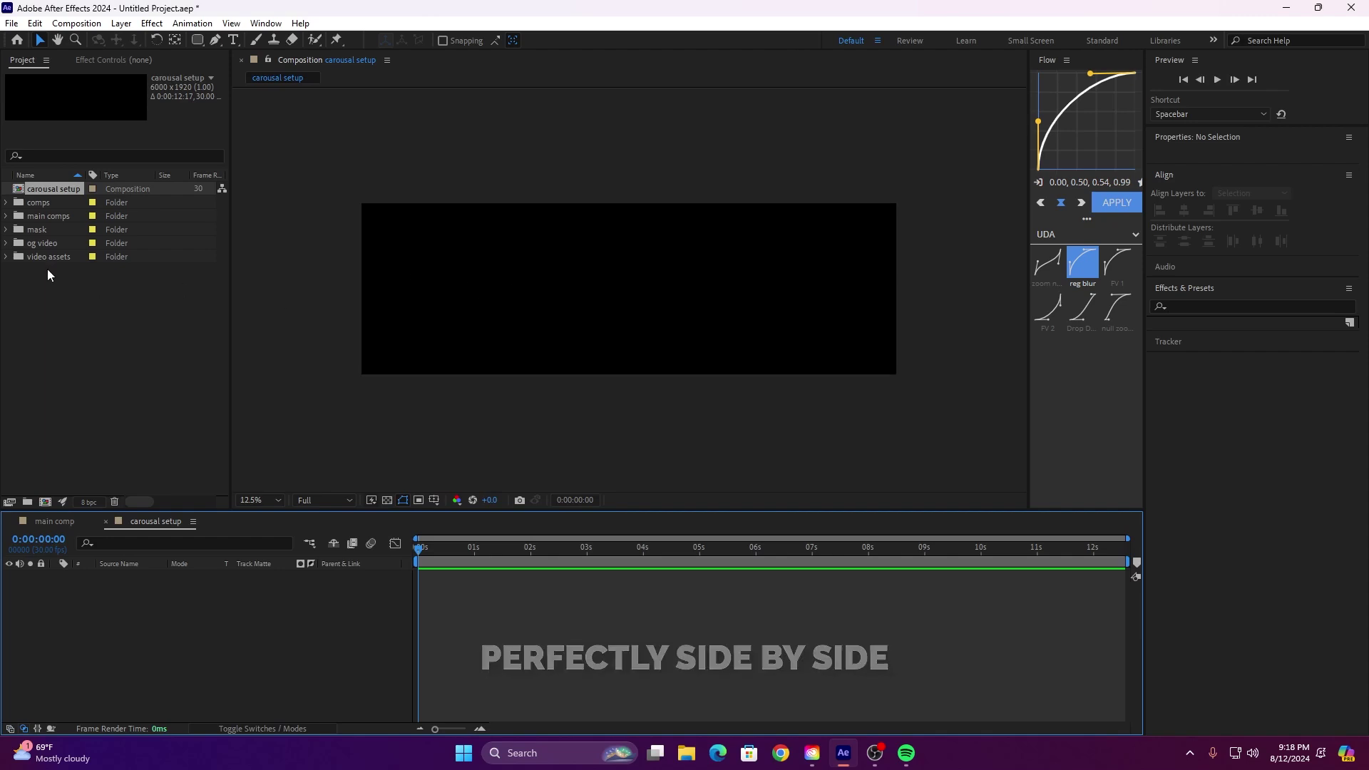
Step: Create a project folder named carousal comp and move the carousal setup composition into it
{"action": "right_click", "coordinate": [104, 312]}
{"action": "left_click", "coordinate": [127, 338]}
{"action": "type", "text": "caro"}
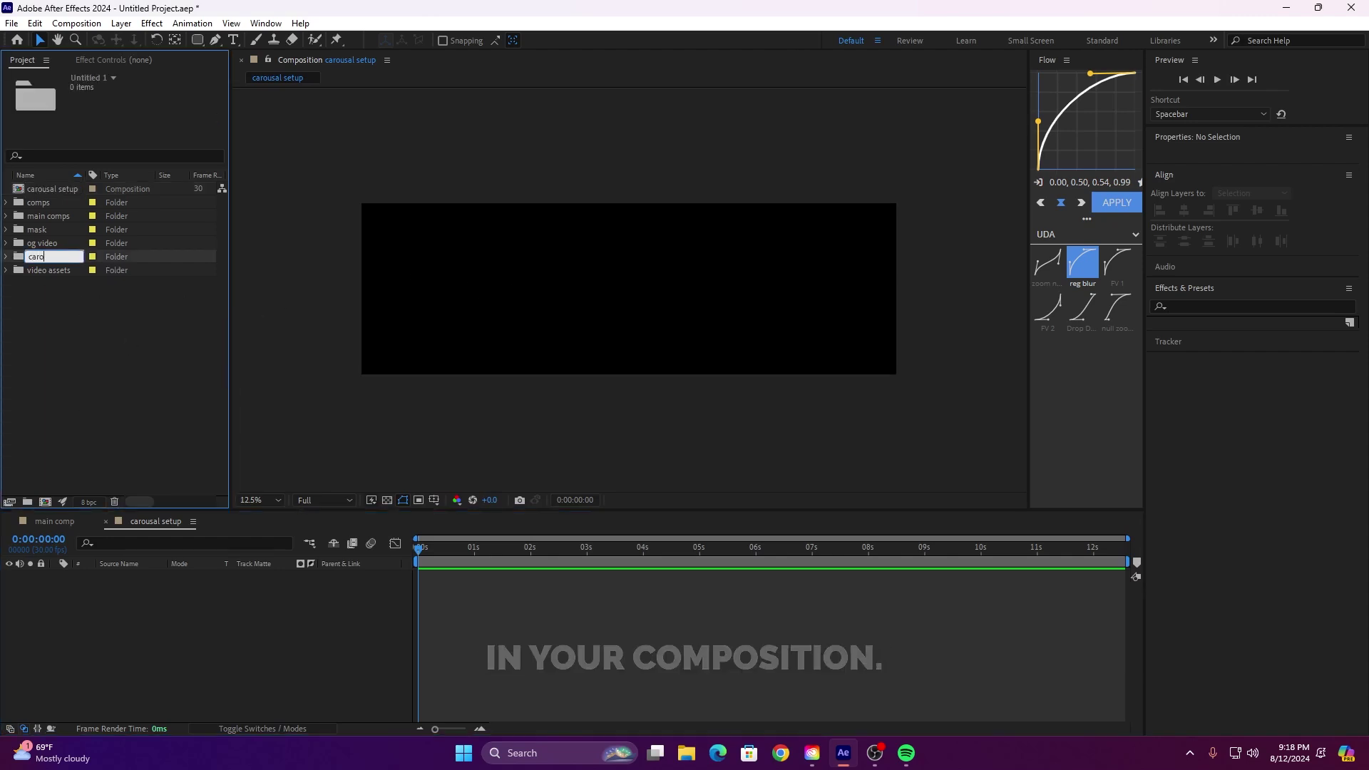
{"action": "type", "text": "usal comp"}
{"action": "left_click", "coordinate": [63, 349]}
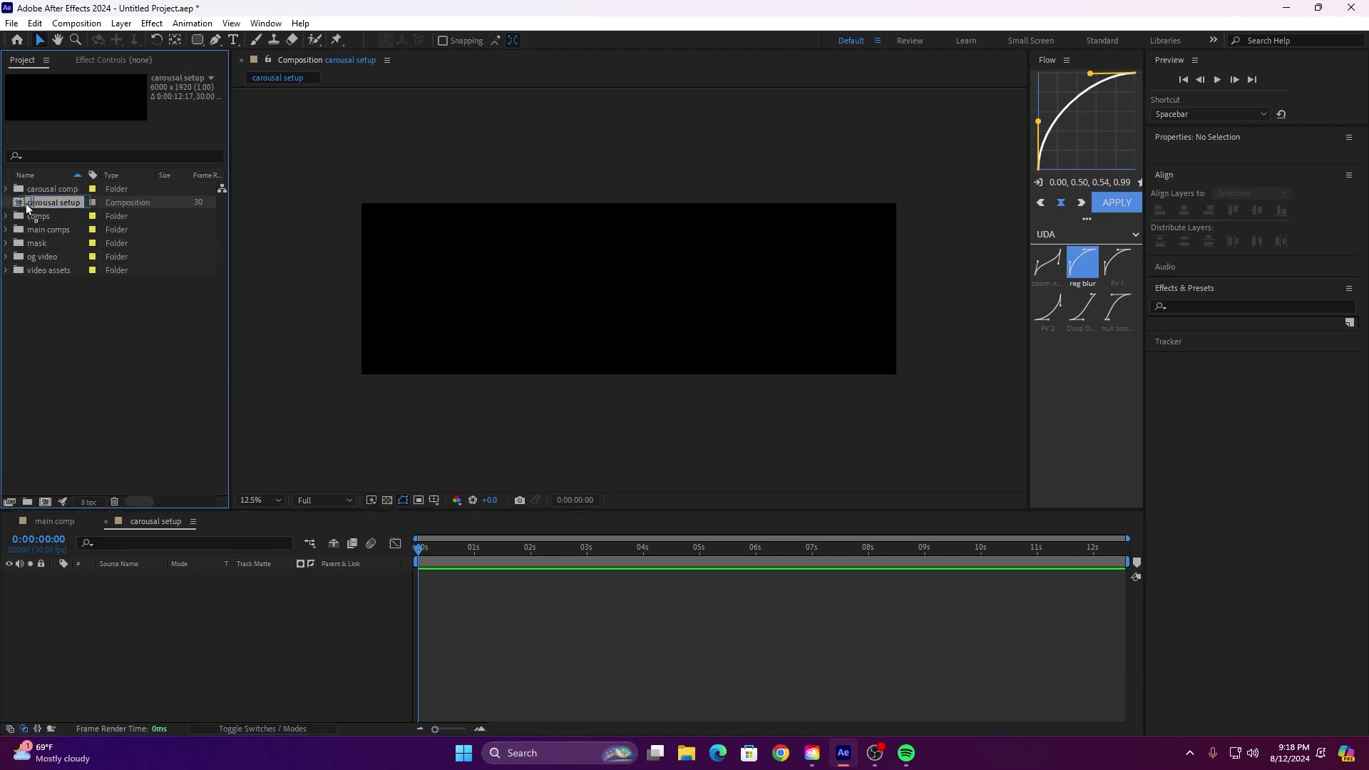
{"action": "left_click", "coordinate": [8, 190]}
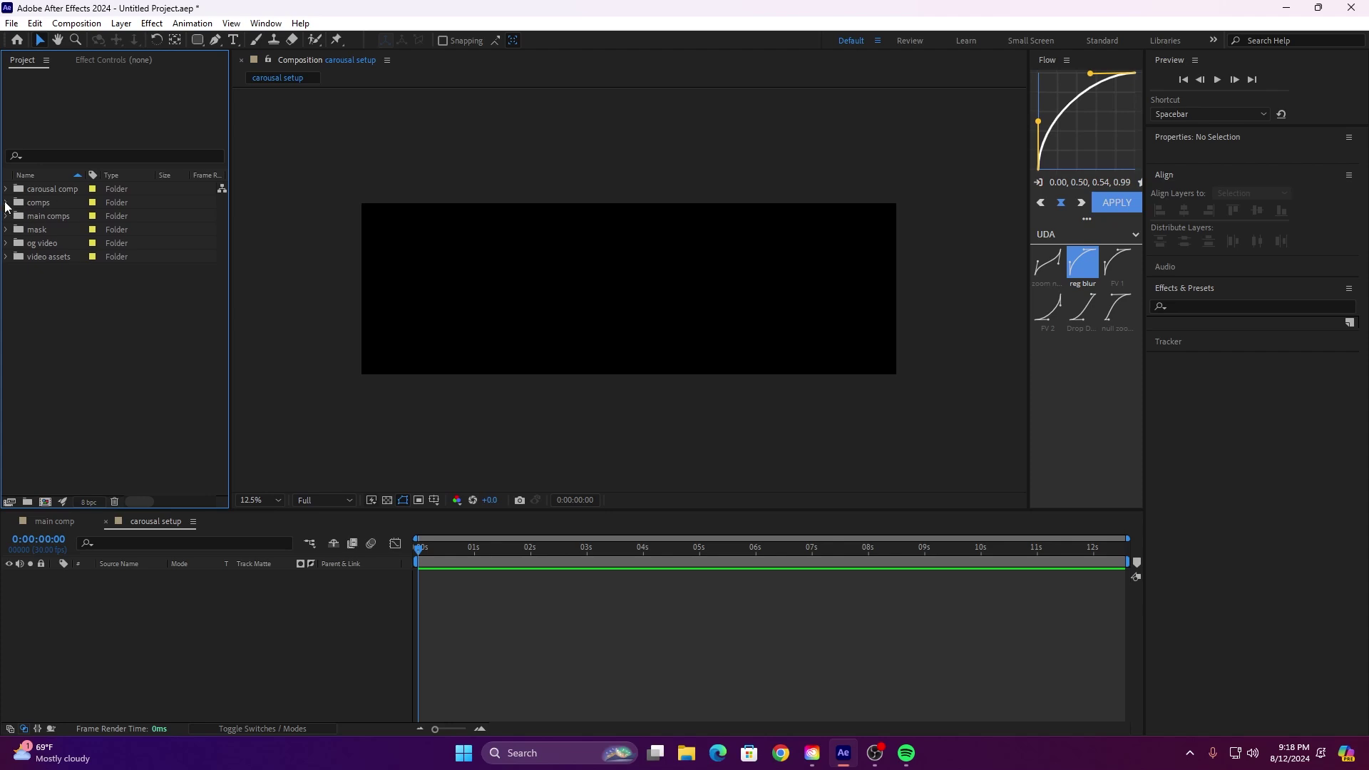
Step: Add compositions 1 through 6 as layers in the carousal setup composition and mute their audio
{"action": "left_click", "coordinate": [6, 203]}
{"action": "left_click", "coordinate": [40, 217]}
{"action": "left_click", "coordinate": [33, 284], "text": "shift"}
{"action": "left_click_drag", "start_coordinate": [37, 219], "coordinate": [475, 600]}
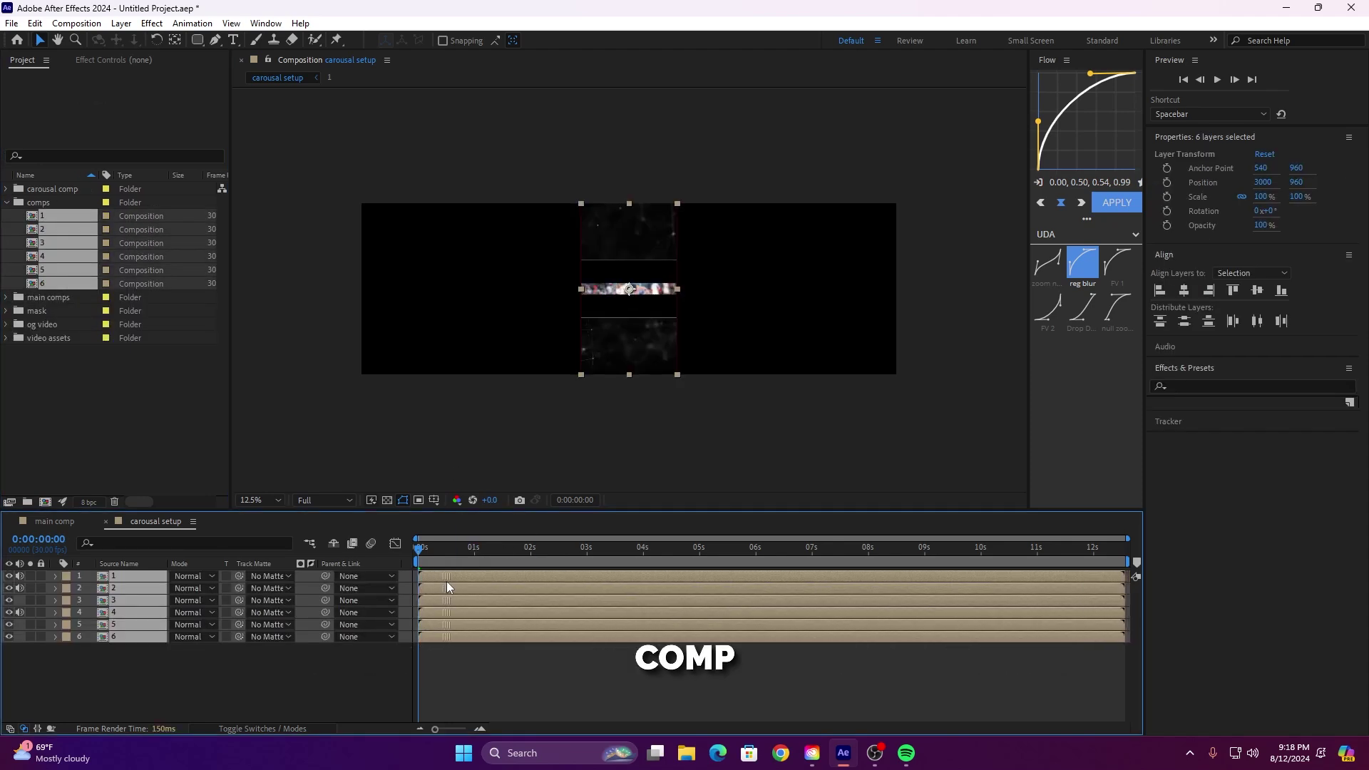
{"action": "left_click_drag", "start_coordinate": [435, 729], "coordinate": [488, 729]}
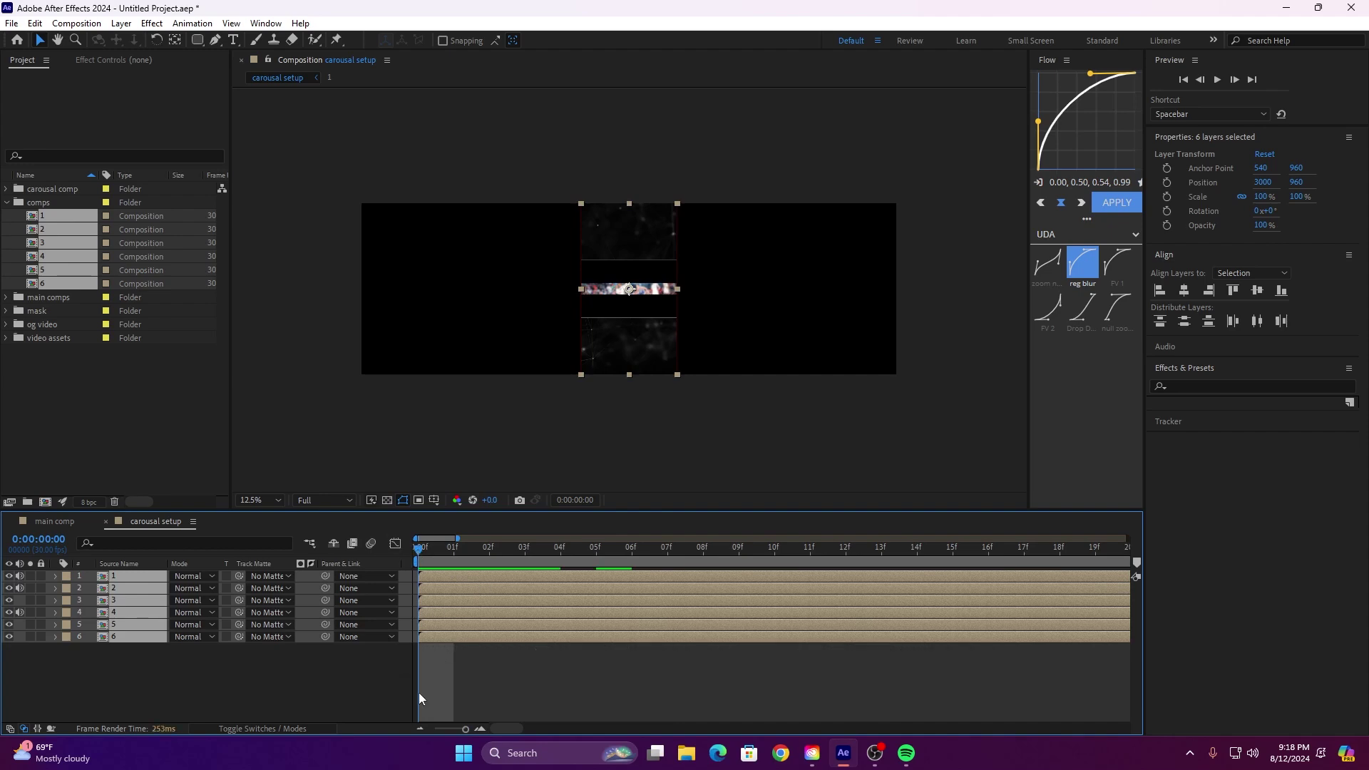
{"action": "left_click", "coordinate": [419, 728]}
{"action": "left_click", "coordinate": [434, 702]}
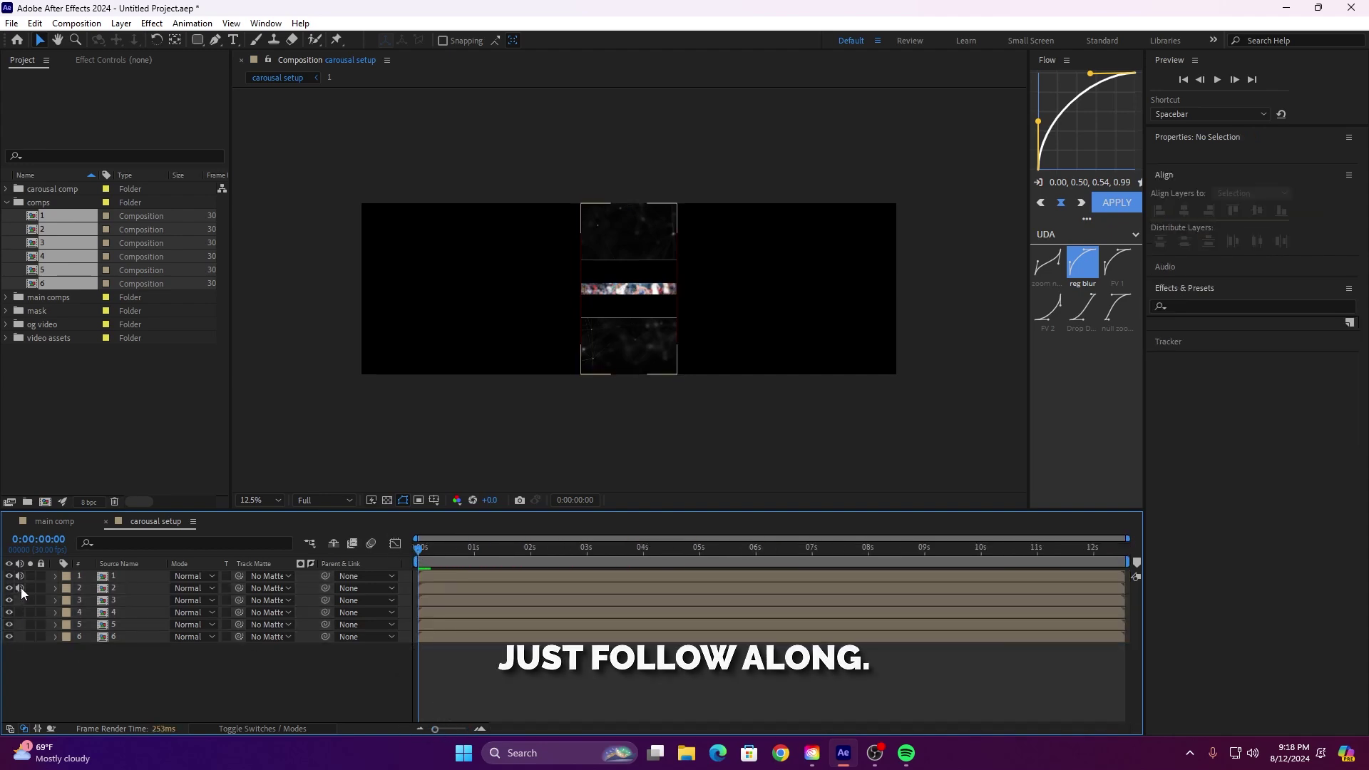
{"action": "left_click", "coordinate": [458, 576]}
{"action": "left_click_drag", "start_coordinate": [604, 247], "coordinate": [412, 246]}
{"action": "left_click", "coordinate": [434, 500]}
{"action": "left_click", "coordinate": [471, 515]}
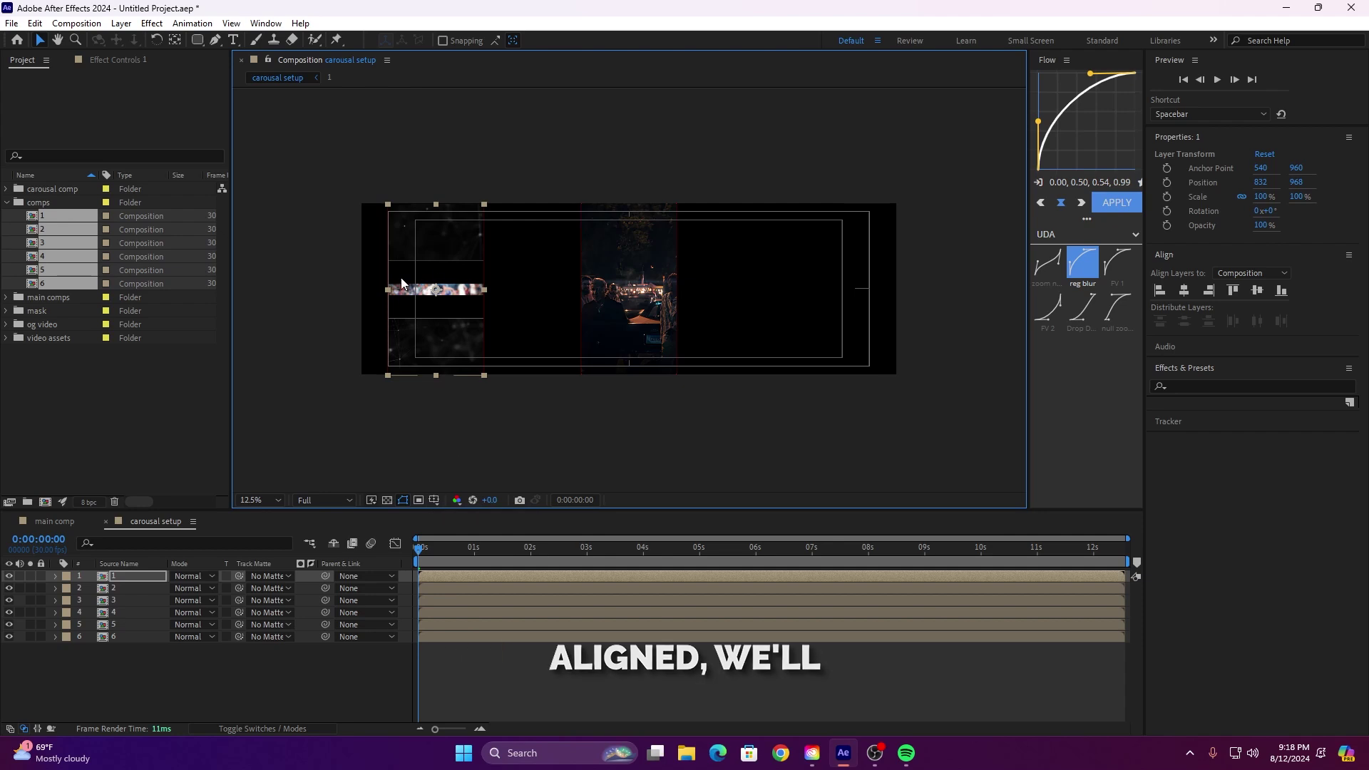
{"action": "left_click", "coordinate": [435, 500]}
{"action": "left_click", "coordinate": [458, 517]}
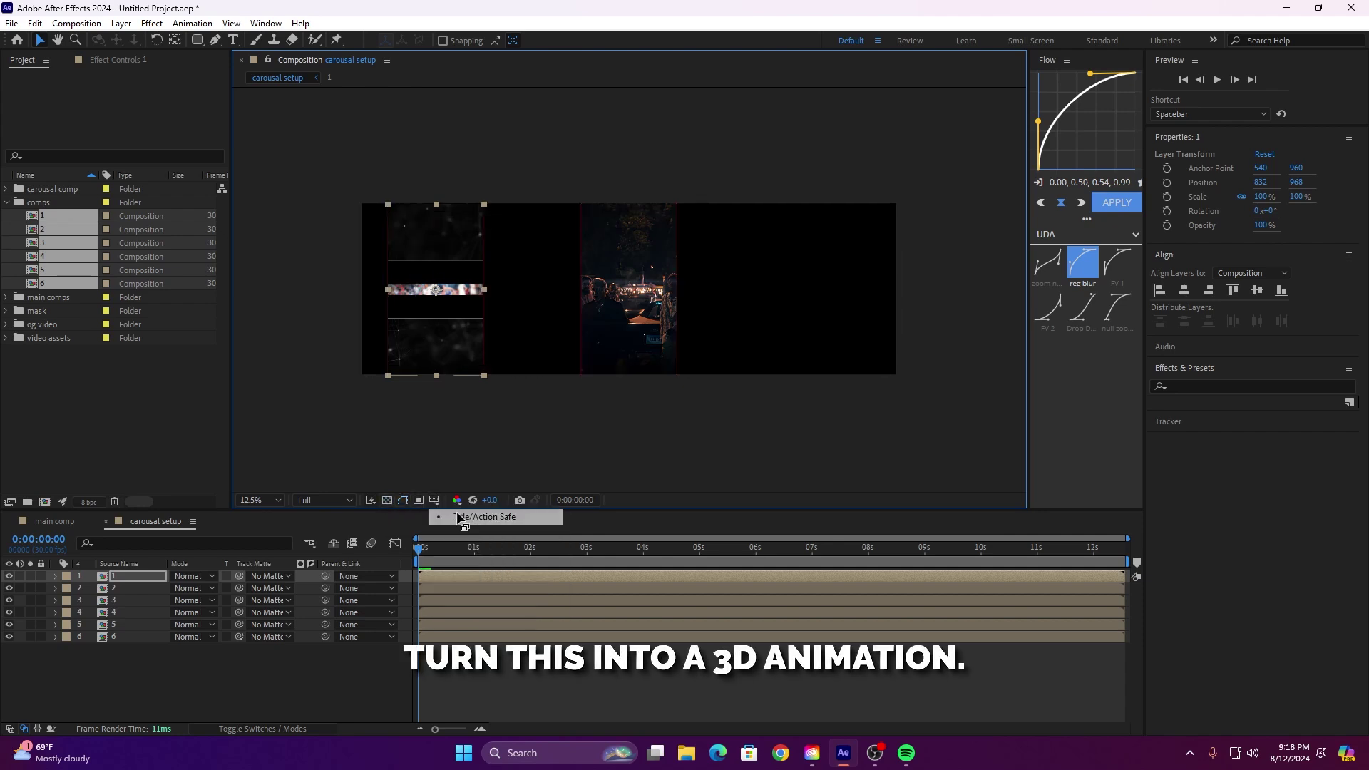
{"action": "left_click_drag", "start_coordinate": [417, 256], "coordinate": [396, 256]}
{"action": "scroll", "coordinate": [429, 255], "scroll_direction": "up", "scroll_amount": 1}
{"action": "scroll", "coordinate": [429, 256], "scroll_direction": "down", "scroll_amount": 1}
{"action": "key", "text": "ctrl+z"}
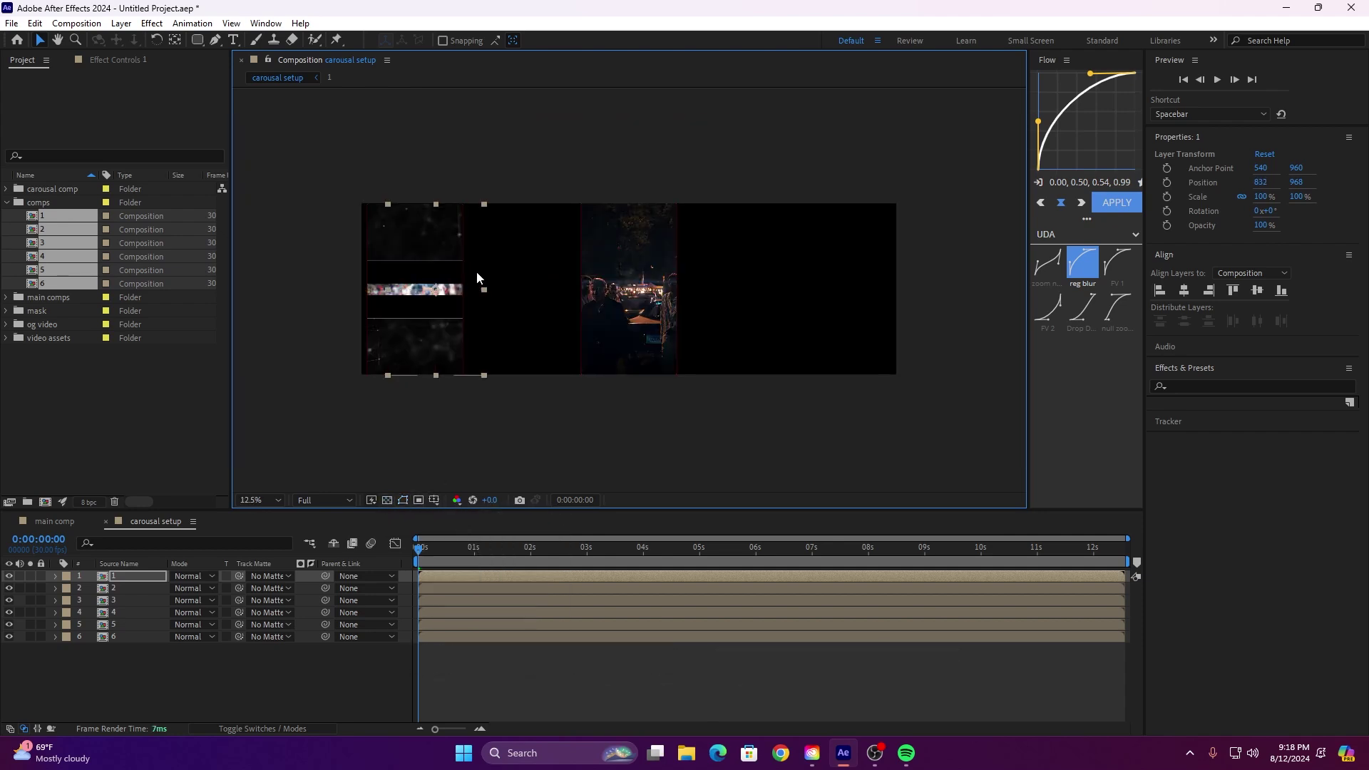
{"action": "key", "text": "ctrl+z"}
Step: Show the title/action safe guides and scale all six screen layers to 80%
{"action": "left_click", "coordinate": [448, 636], "text": "shift"}
{"action": "key", "text": "s"}
{"action": "left_click", "coordinate": [434, 500]}
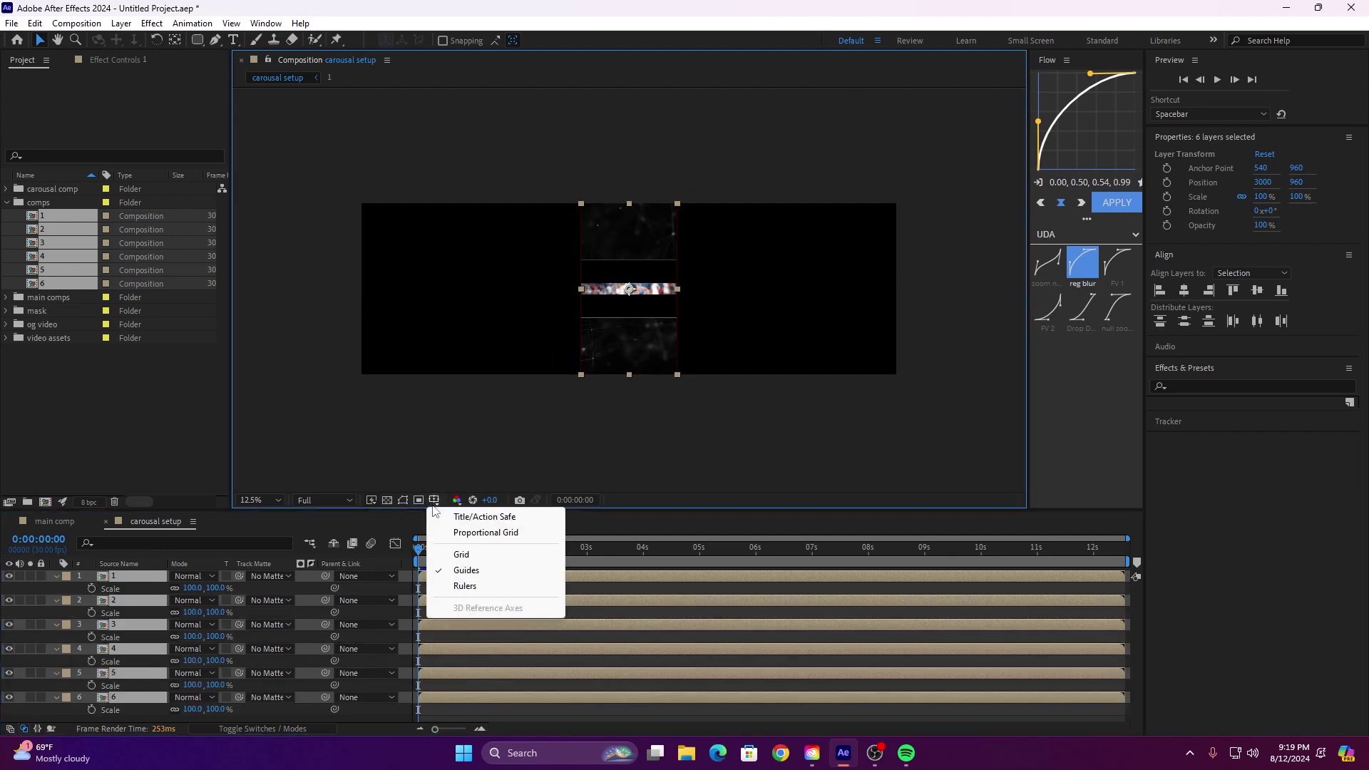
{"action": "left_click", "coordinate": [474, 517]}
{"action": "key", "text": "s"}
{"action": "key", "text": "s"}
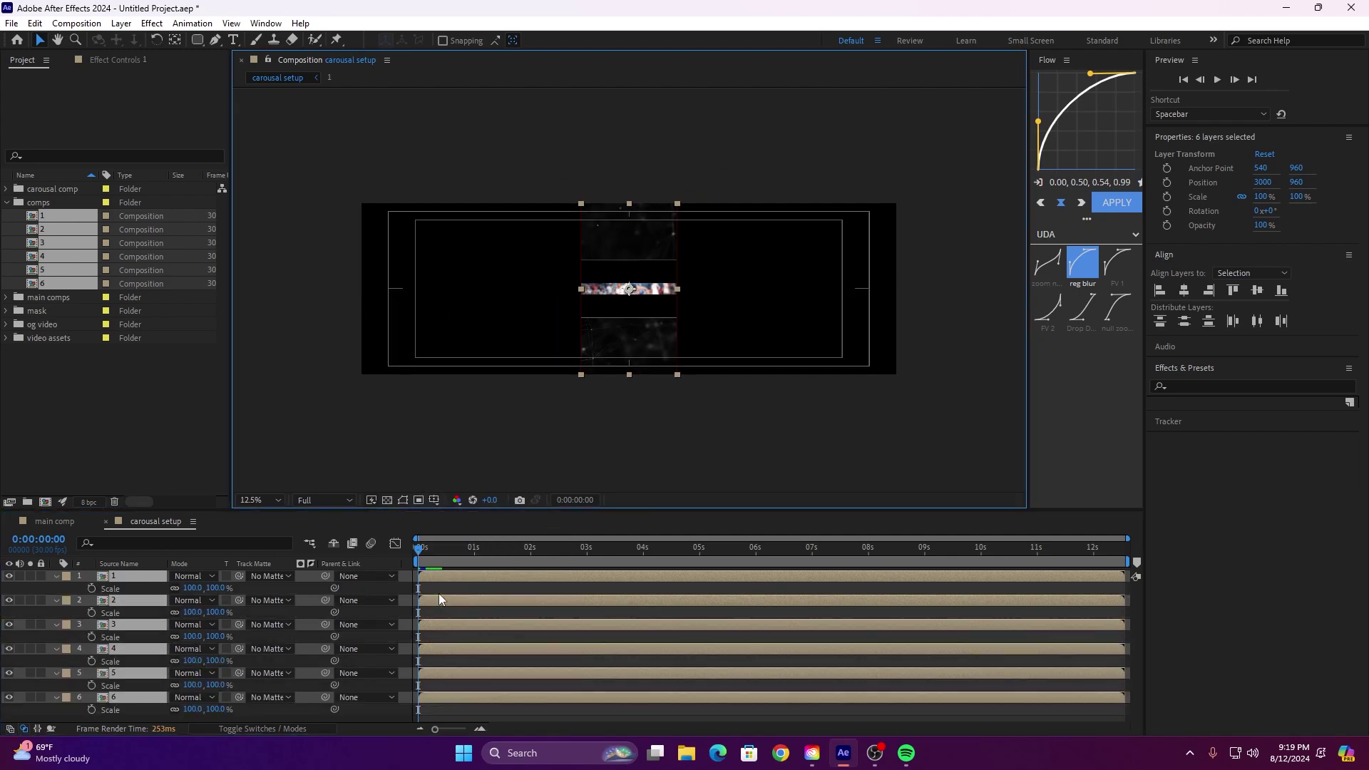
{"action": "left_click_drag", "start_coordinate": [190, 587], "coordinate": [178, 588]}
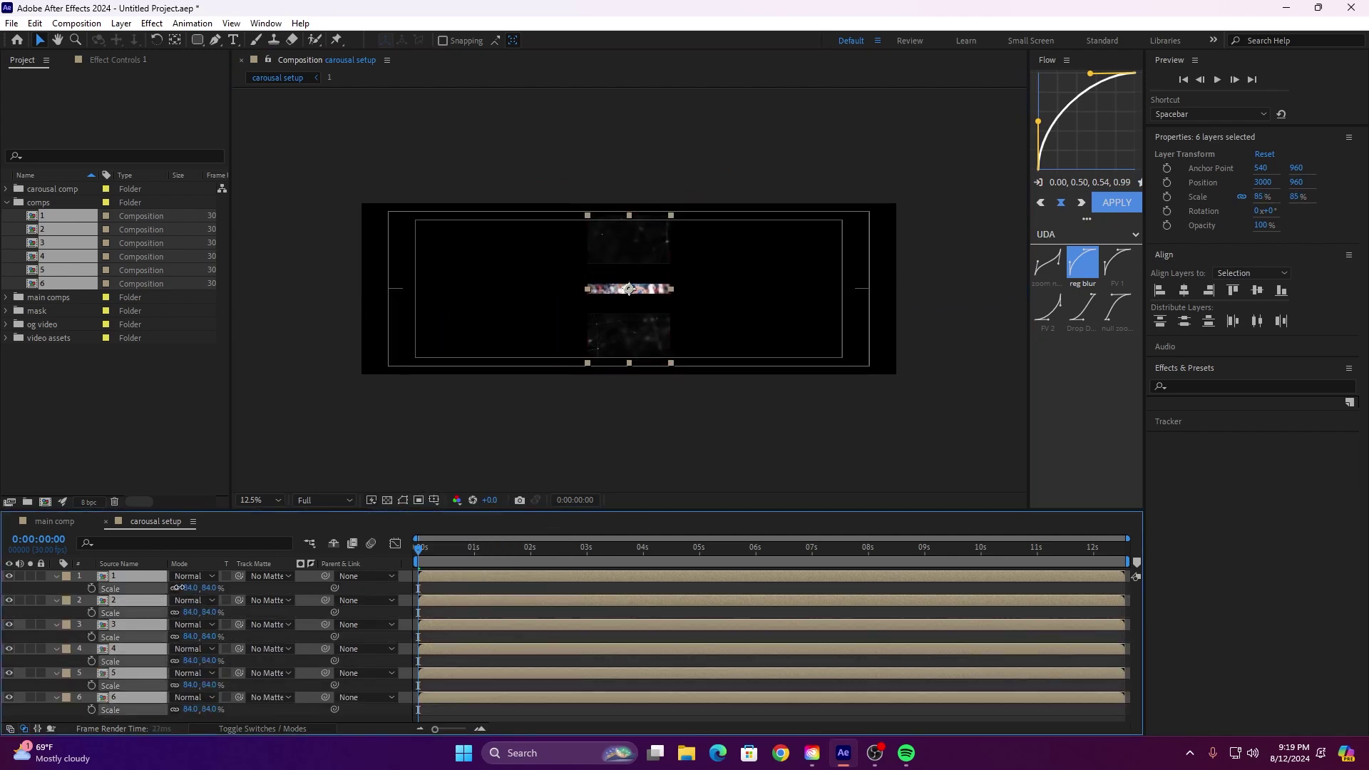
{"action": "scroll", "coordinate": [630, 288], "scroll_direction": "up", "scroll_amount": 1}
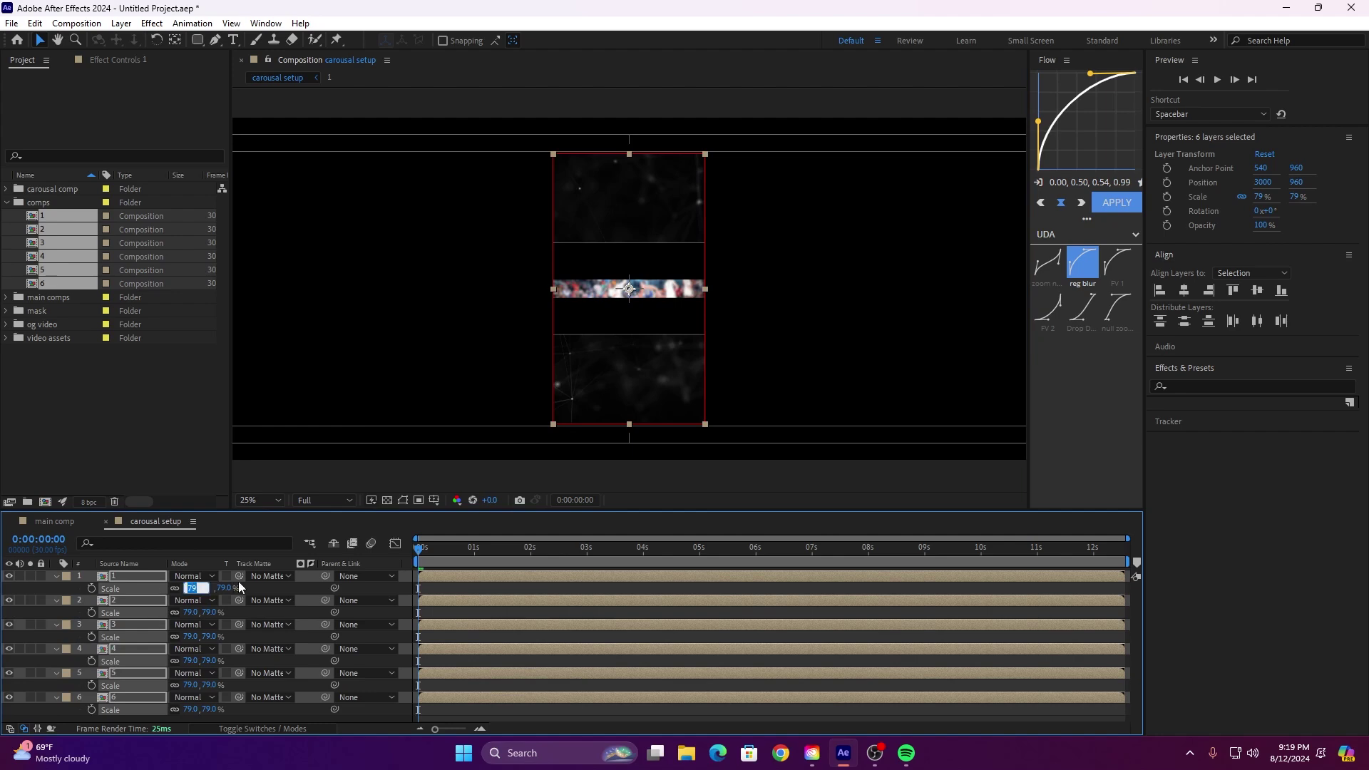
{"action": "key", "text": "s"}
{"action": "left_click", "coordinate": [528, 660]}
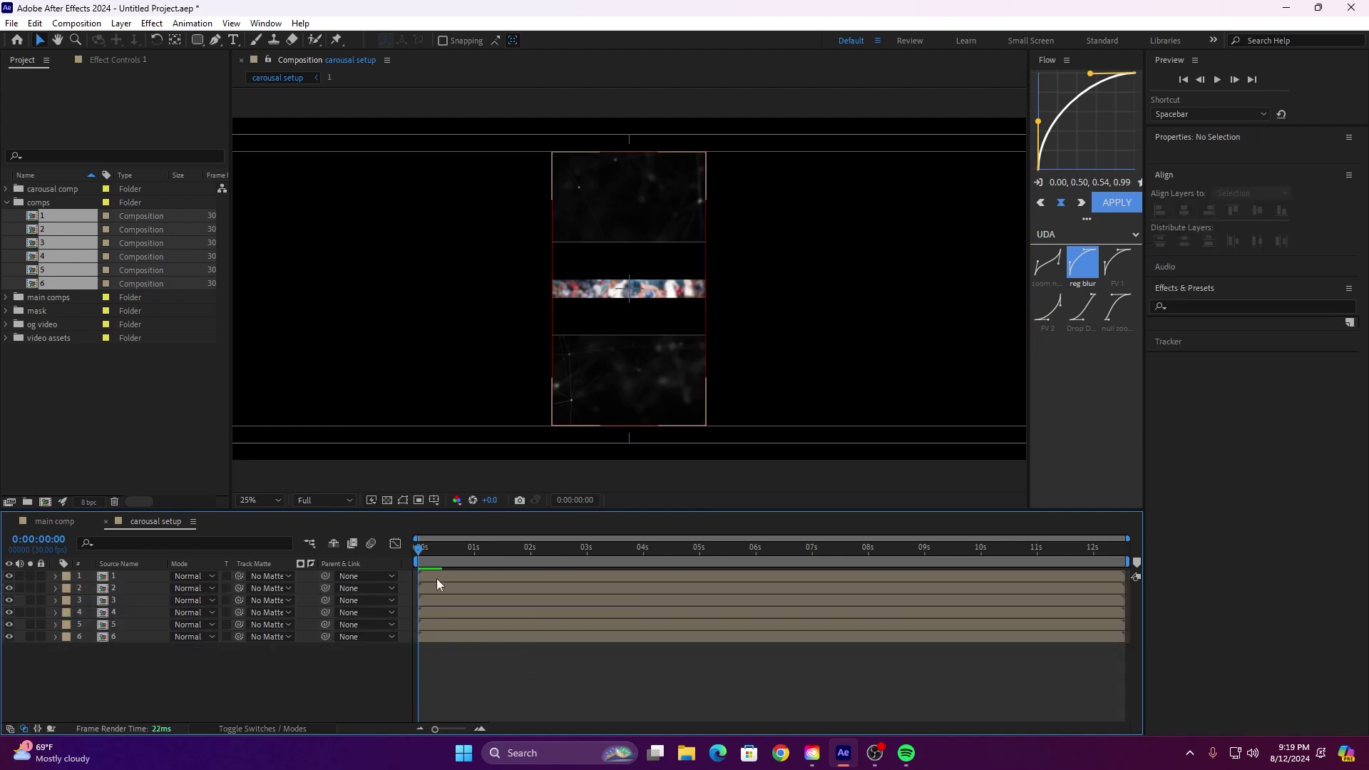
Step: Place layer 1 against the left action-safe edge at about 768, 952 and layer 2 directly beside it
{"action": "left_click", "coordinate": [437, 579]}
{"action": "scroll", "coordinate": [373, 330], "scroll_direction": "down", "scroll_amount": 1}
{"action": "left_click_drag", "start_coordinate": [609, 256], "coordinate": [404, 252]}
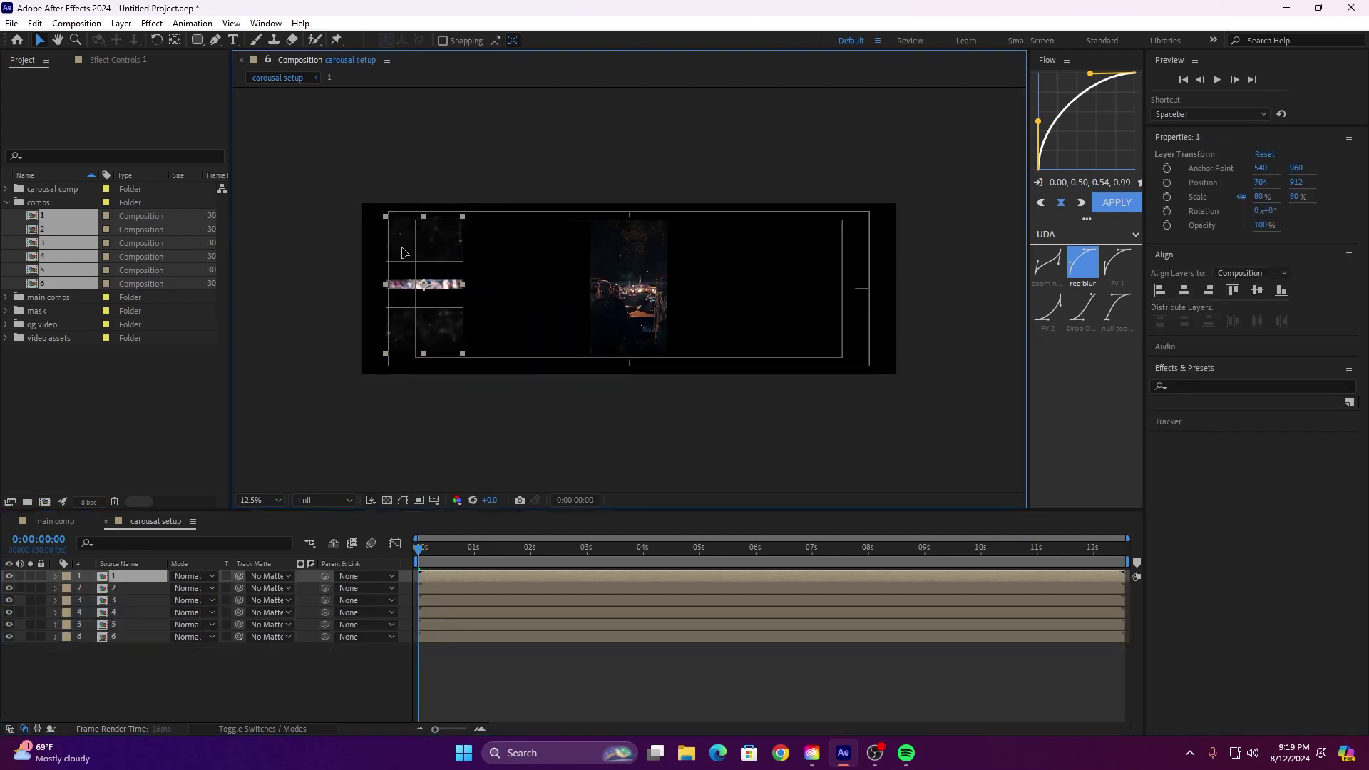
{"action": "left_click", "coordinate": [433, 589]}
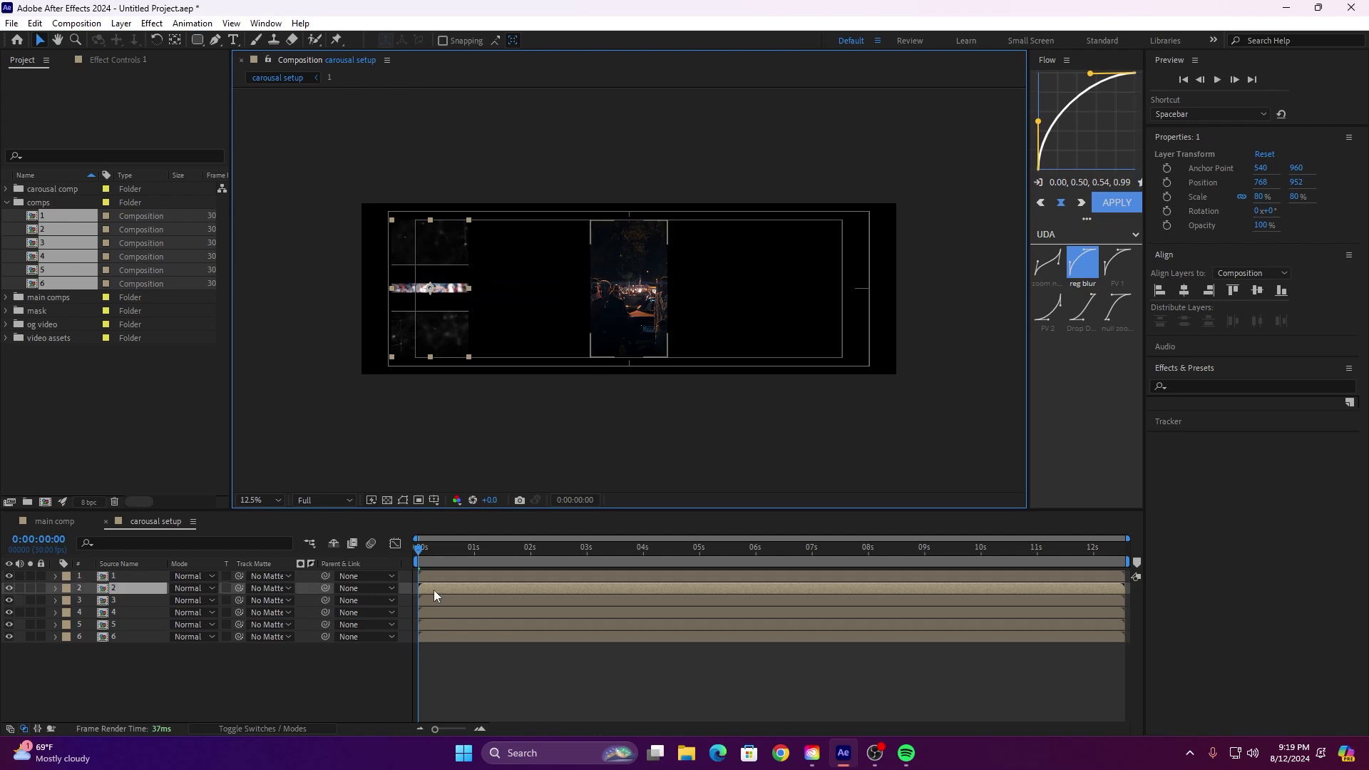
{"action": "left_click_drag", "start_coordinate": [617, 268], "coordinate": [504, 268]}
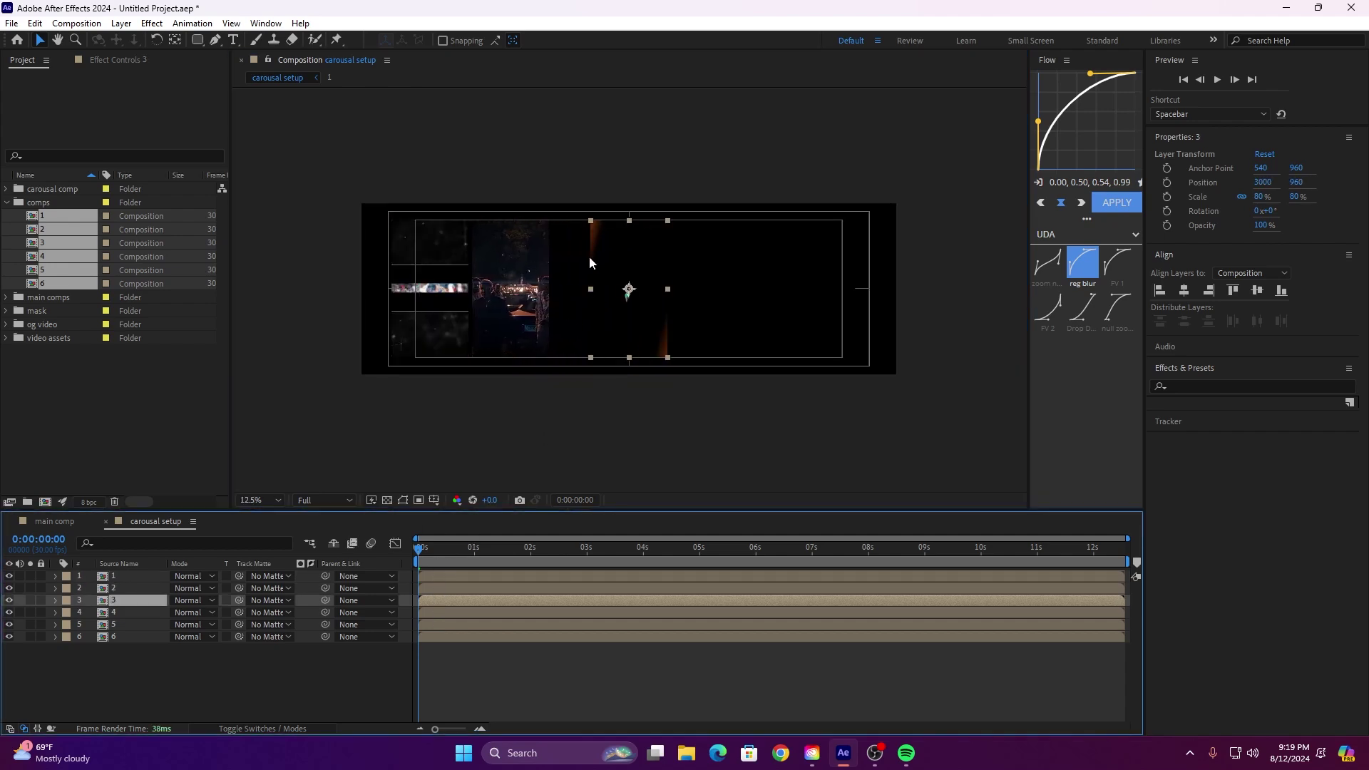
Step: Place layers 3 through 6 side by side after layer 2, ending at the right action-safe edge
{"action": "left_click_drag", "start_coordinate": [590, 260], "coordinate": [644, 254]}
{"action": "left_click", "coordinate": [467, 612]}
{"action": "left_click", "coordinate": [444, 626]}
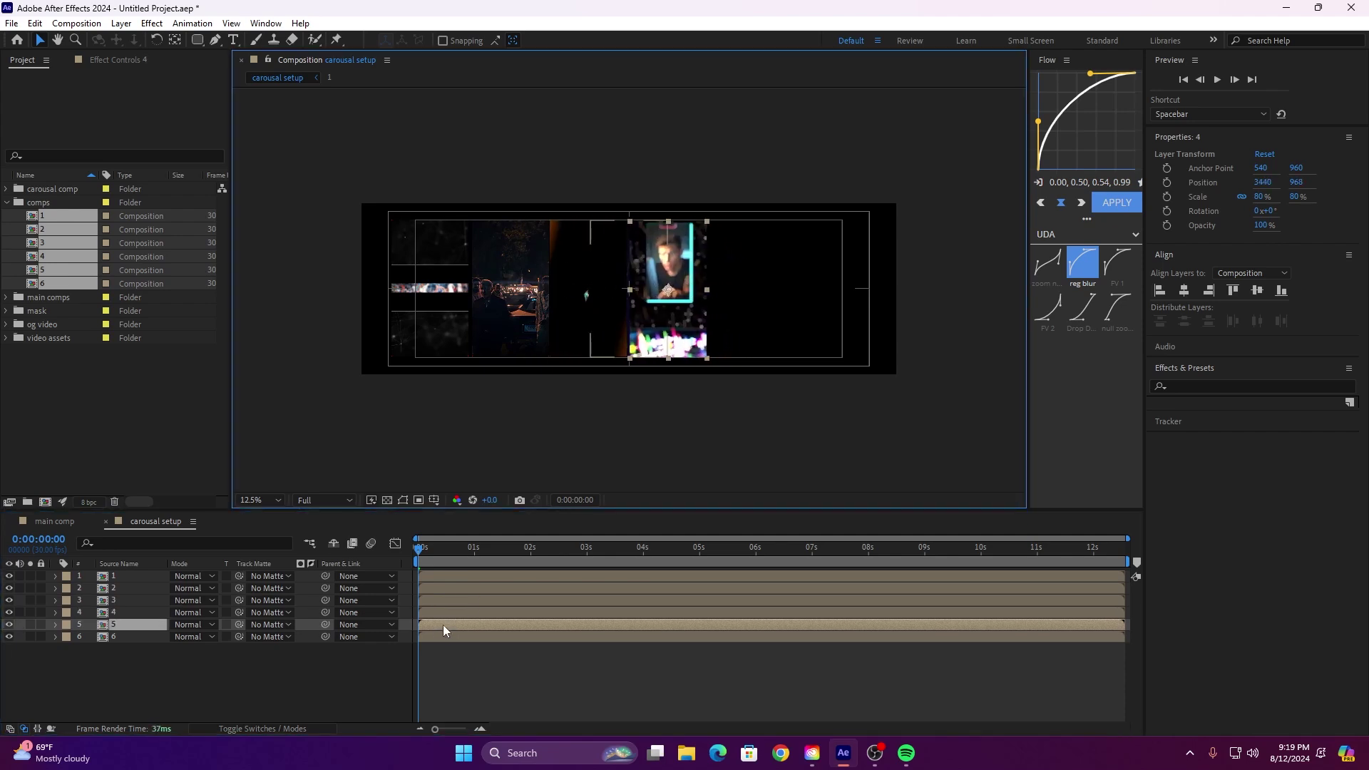
{"action": "left_click", "coordinate": [486, 638]}
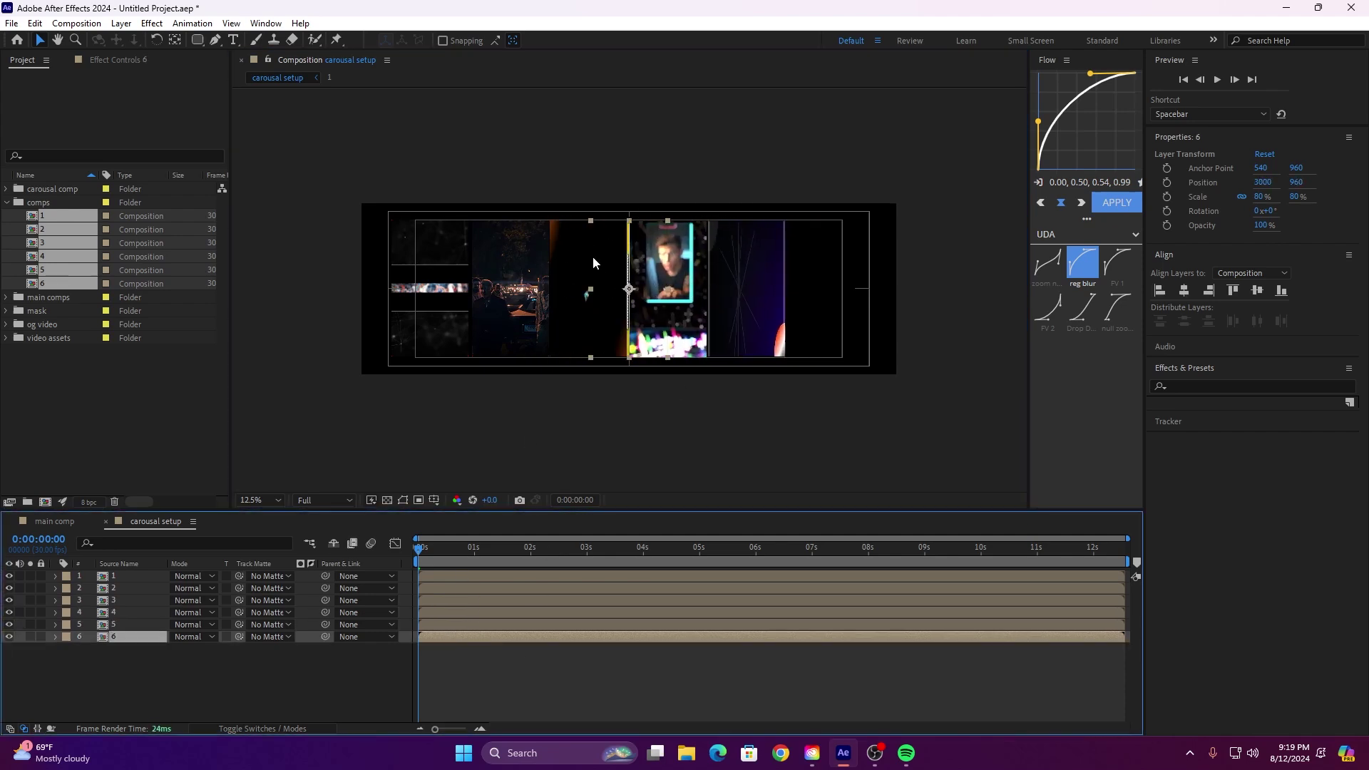
{"action": "left_click_drag", "start_coordinate": [593, 263], "coordinate": [794, 264]}
Step: Align all six screen layers on their vertical centers and distribute them evenly in the horizontal direction
{"action": "left_click", "coordinate": [453, 575], "text": "shift"}
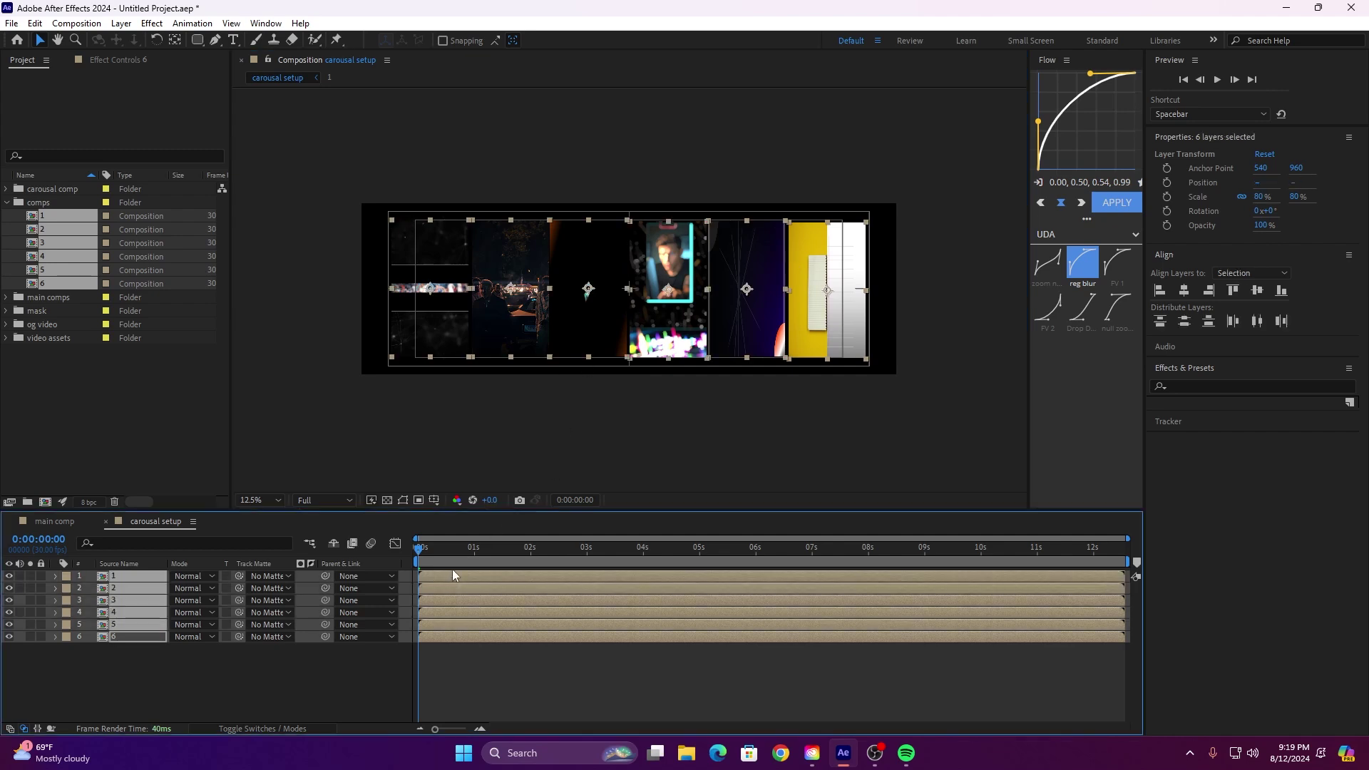
{"action": "left_click", "coordinate": [1258, 291]}
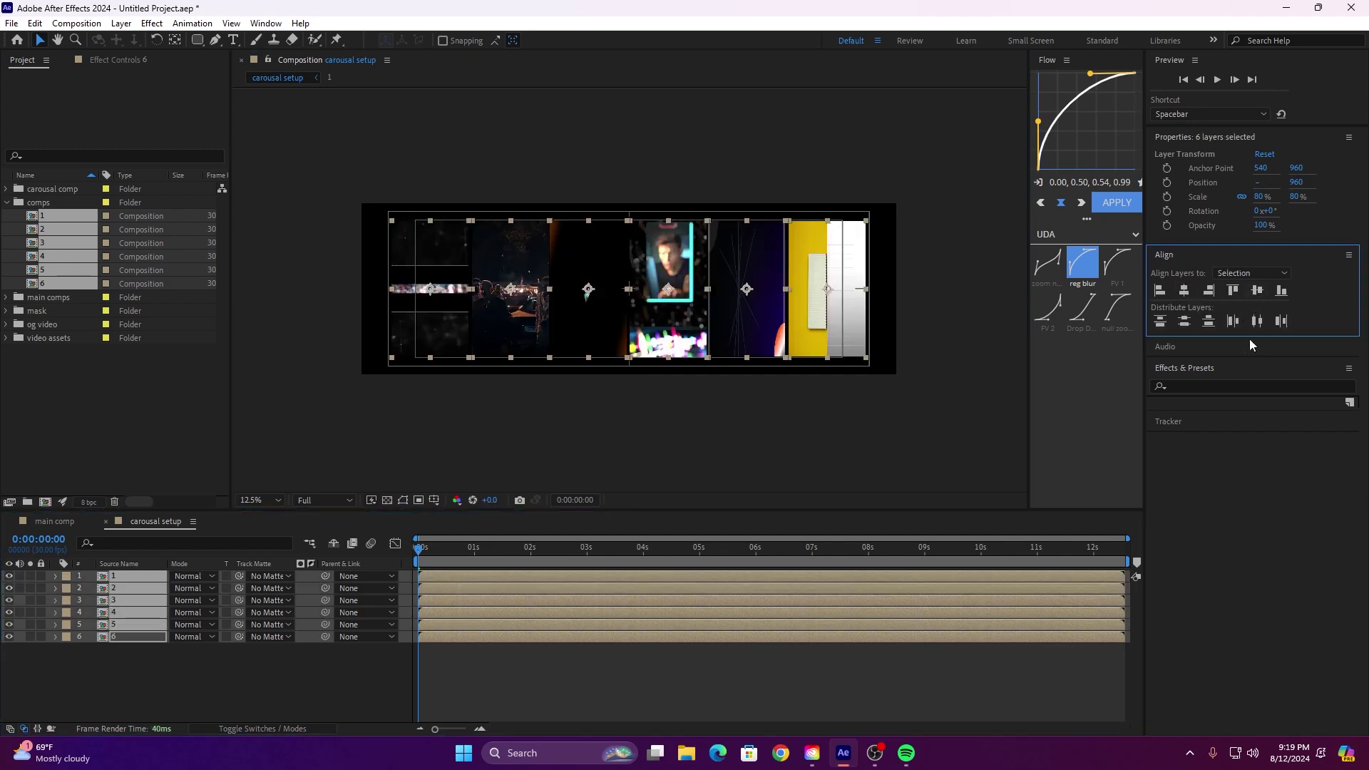
{"action": "left_click", "coordinate": [1257, 322]}
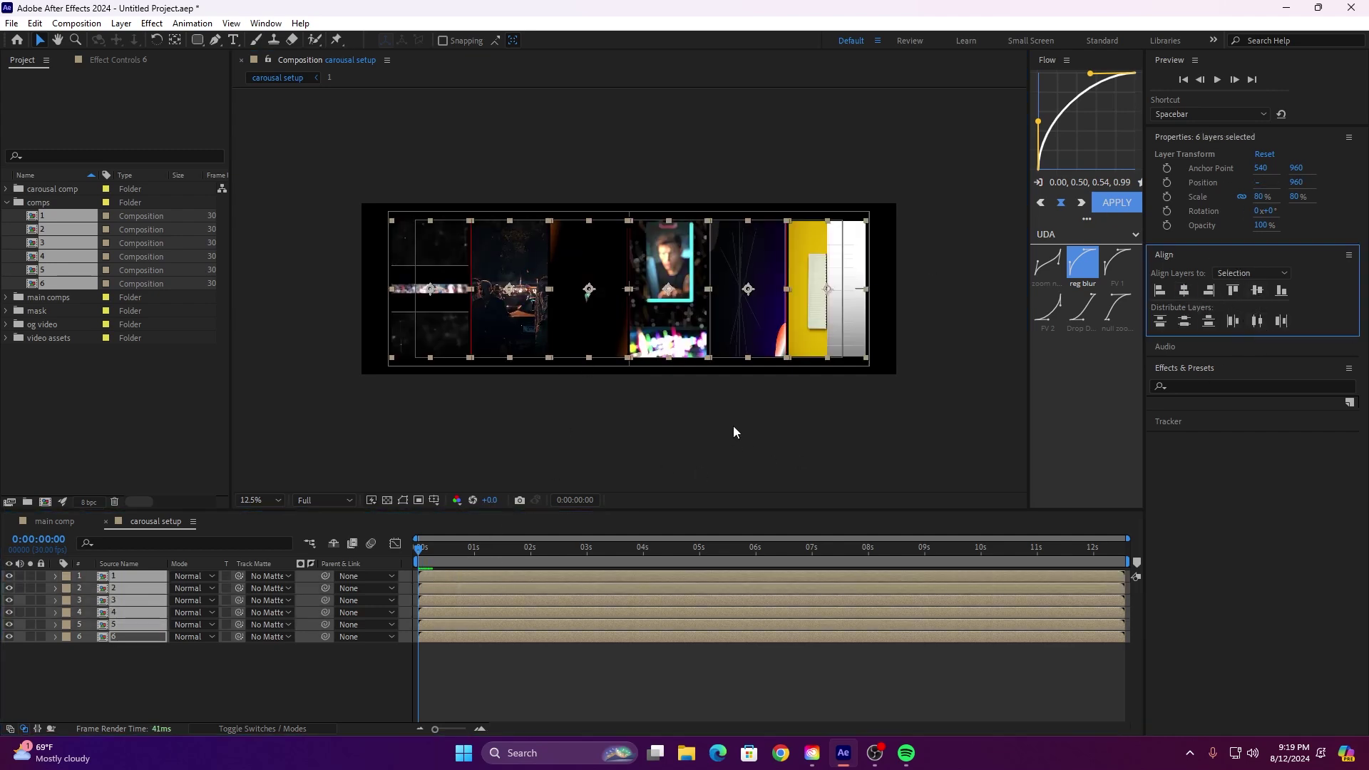
Step: Deselect the layers and hide the title/action safe guides
{"action": "left_click", "coordinate": [731, 428]}
{"action": "left_click", "coordinate": [434, 500]}
{"action": "left_click", "coordinate": [463, 516]}
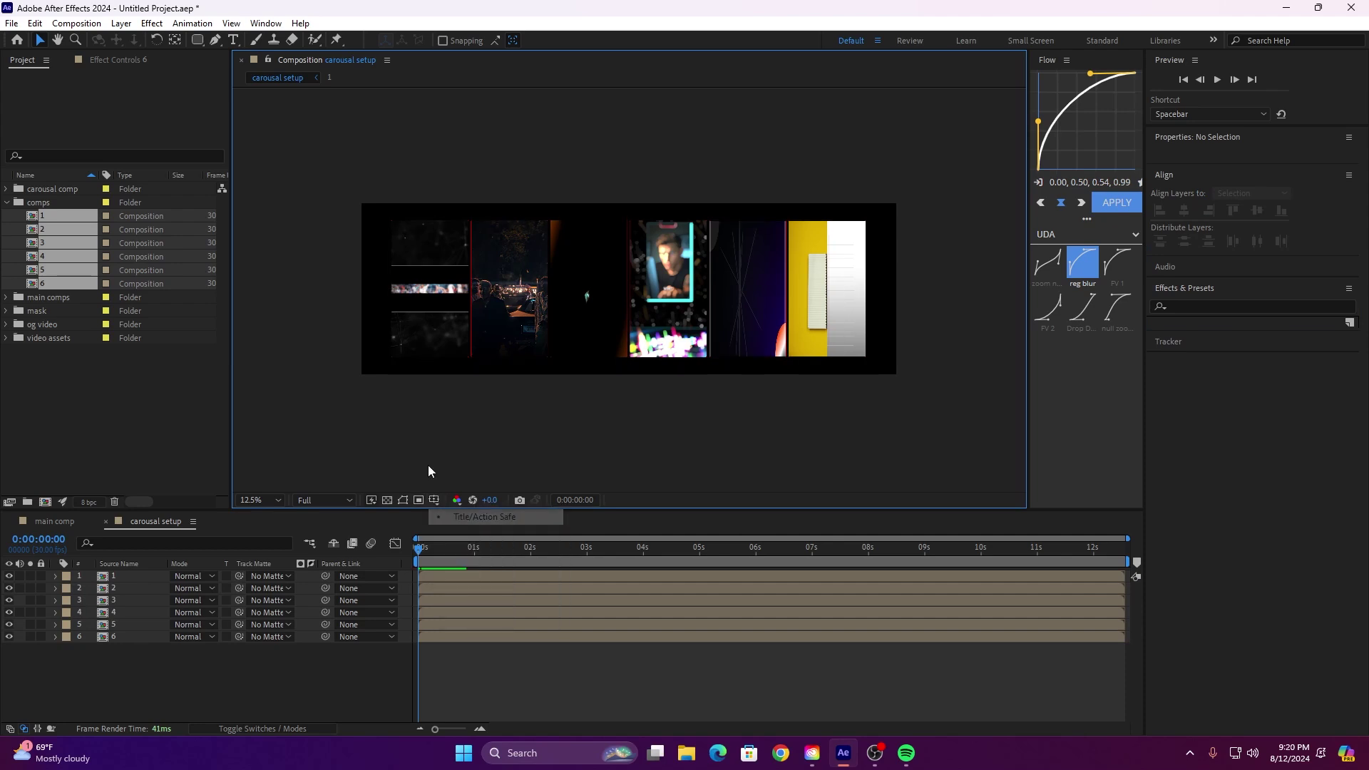
Step: Scrub through carousal setup and inspect the row of six screens up close
{"action": "key", "text": "alt+Tab"}
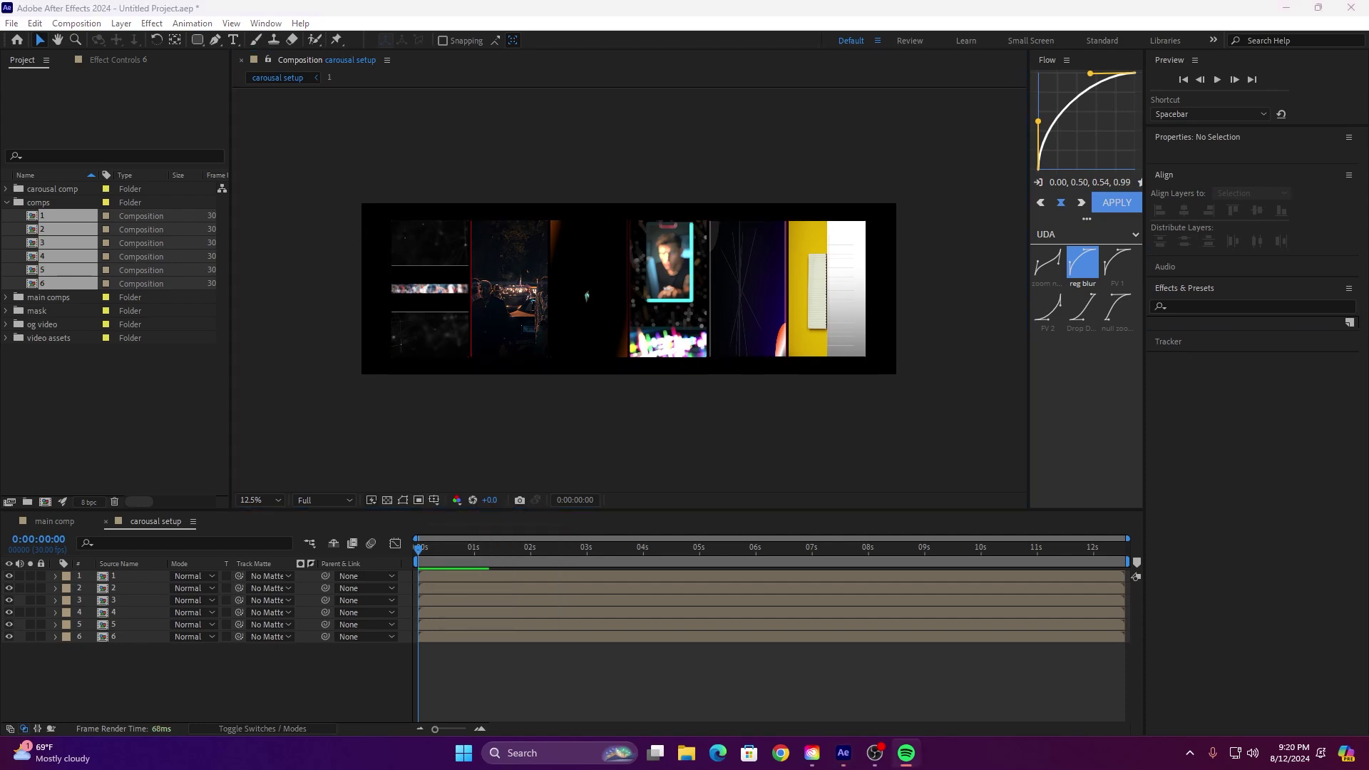
{"action": "left_click_drag", "start_coordinate": [456, 547], "coordinate": [414, 542]}
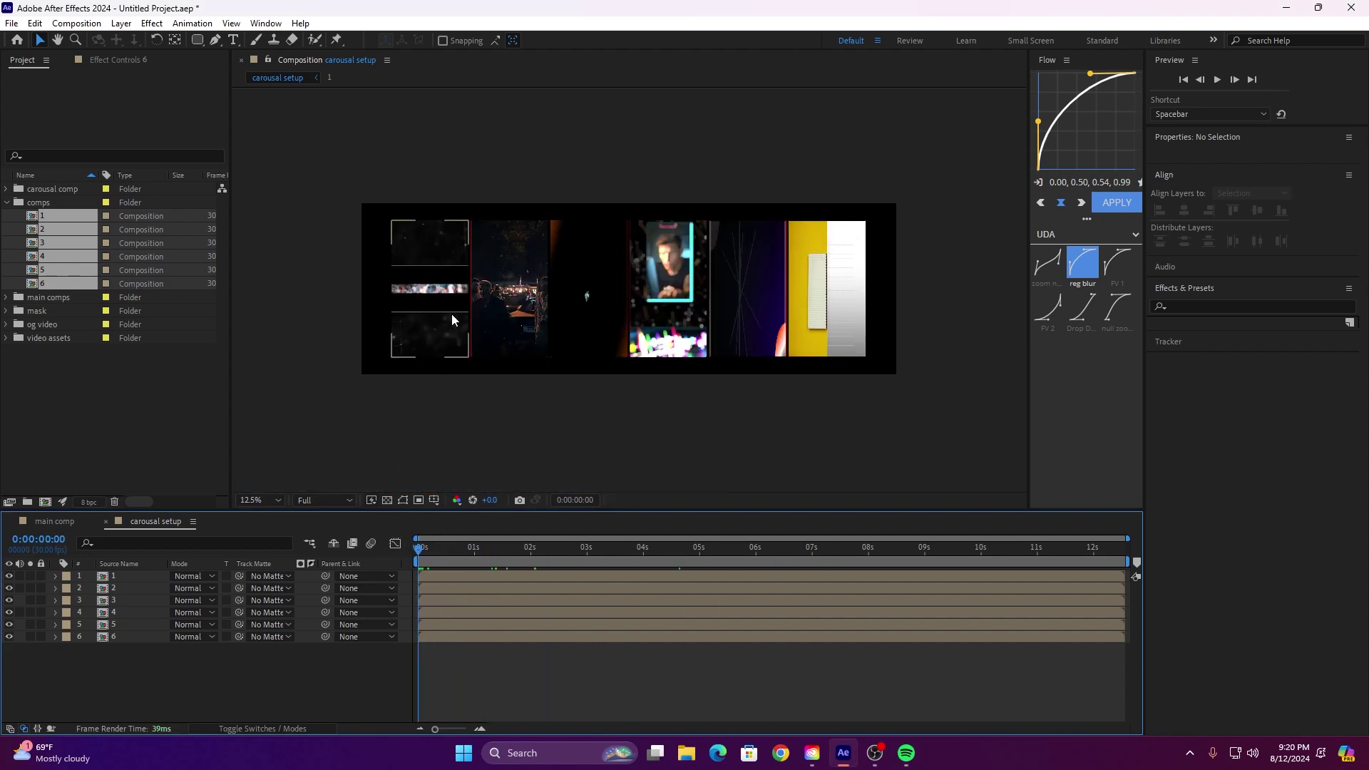
{"action": "scroll", "coordinate": [452, 314], "scroll_direction": "up", "scroll_amount": 1}
{"action": "scroll", "coordinate": [427, 329], "scroll_direction": "down", "scroll_amount": 1}
Step: Turn all six screen layers in carousal setup into 3D layers
{"action": "left_click", "coordinate": [211, 412]}
{"action": "left_click", "coordinate": [262, 728]}
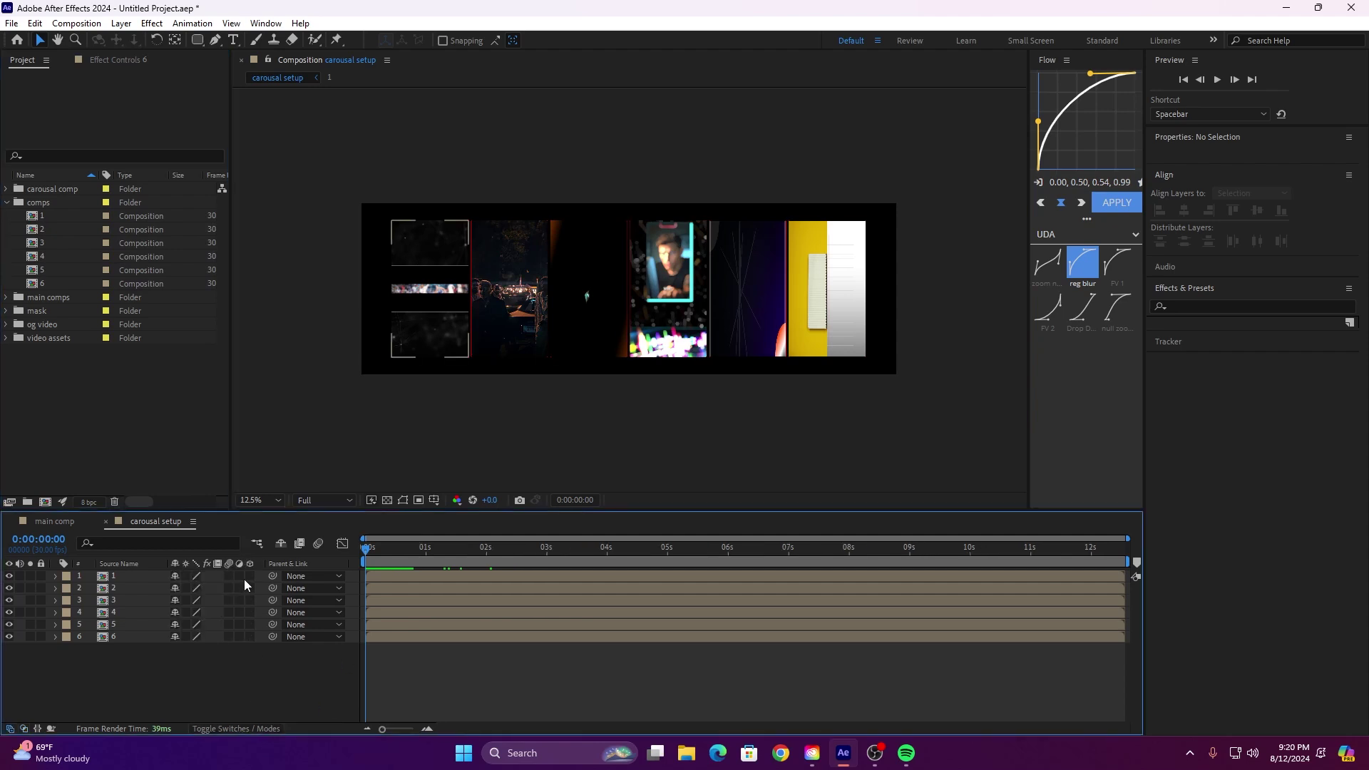
{"action": "left_click_drag", "start_coordinate": [249, 575], "coordinate": [250, 636]}
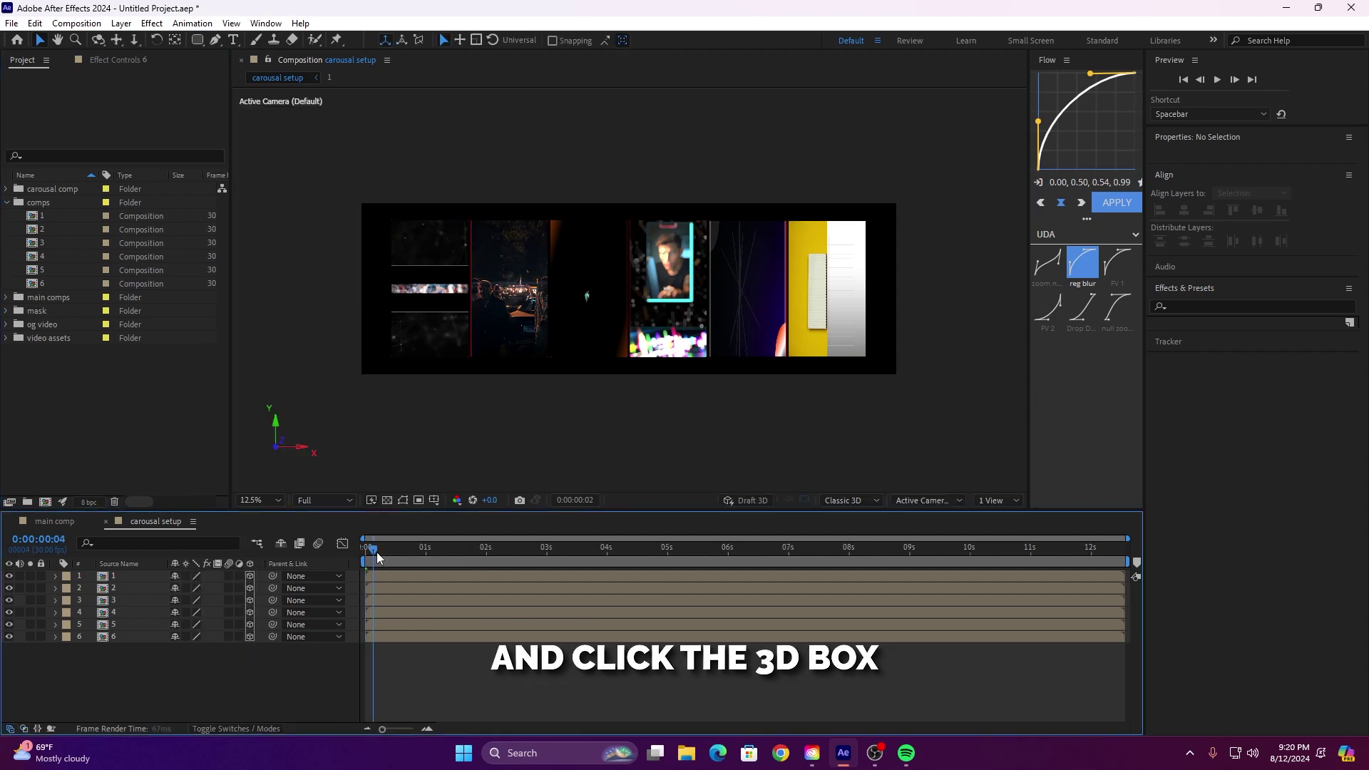
Step: Add marker 1 at 0:00:01:00 and enable Position and Y Rotation keyframes there on all six screen layers
{"action": "left_click", "coordinate": [425, 563]}
{"action": "key", "text": "shift+1"}
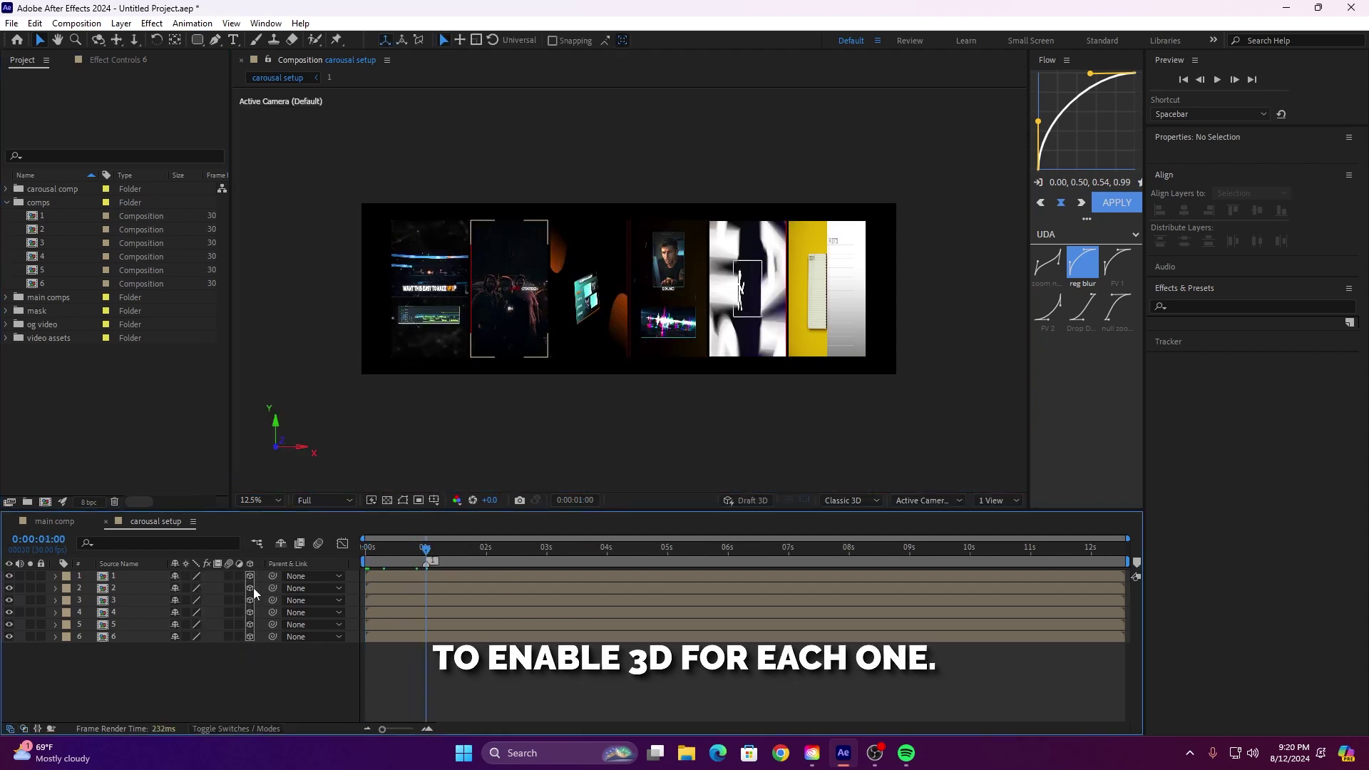
{"action": "left_click", "coordinate": [57, 576]}
{"action": "left_click", "coordinate": [67, 589]}
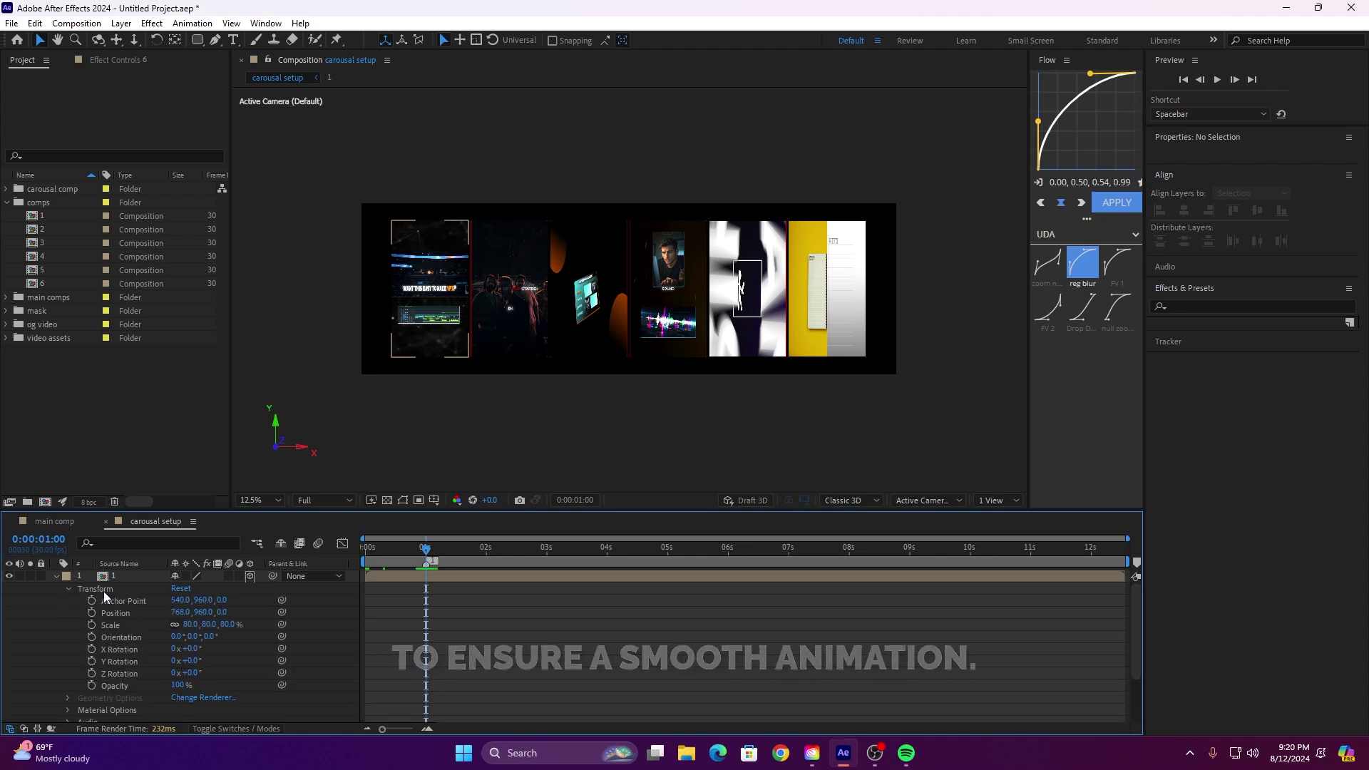
{"action": "scroll", "coordinate": [491, 598], "scroll_direction": "down", "scroll_amount": 2}
{"action": "left_click", "coordinate": [421, 716]}
{"action": "scroll", "coordinate": [435, 629], "scroll_direction": "up", "scroll_amount": 2}
{"action": "key", "text": "ctrl+a"}
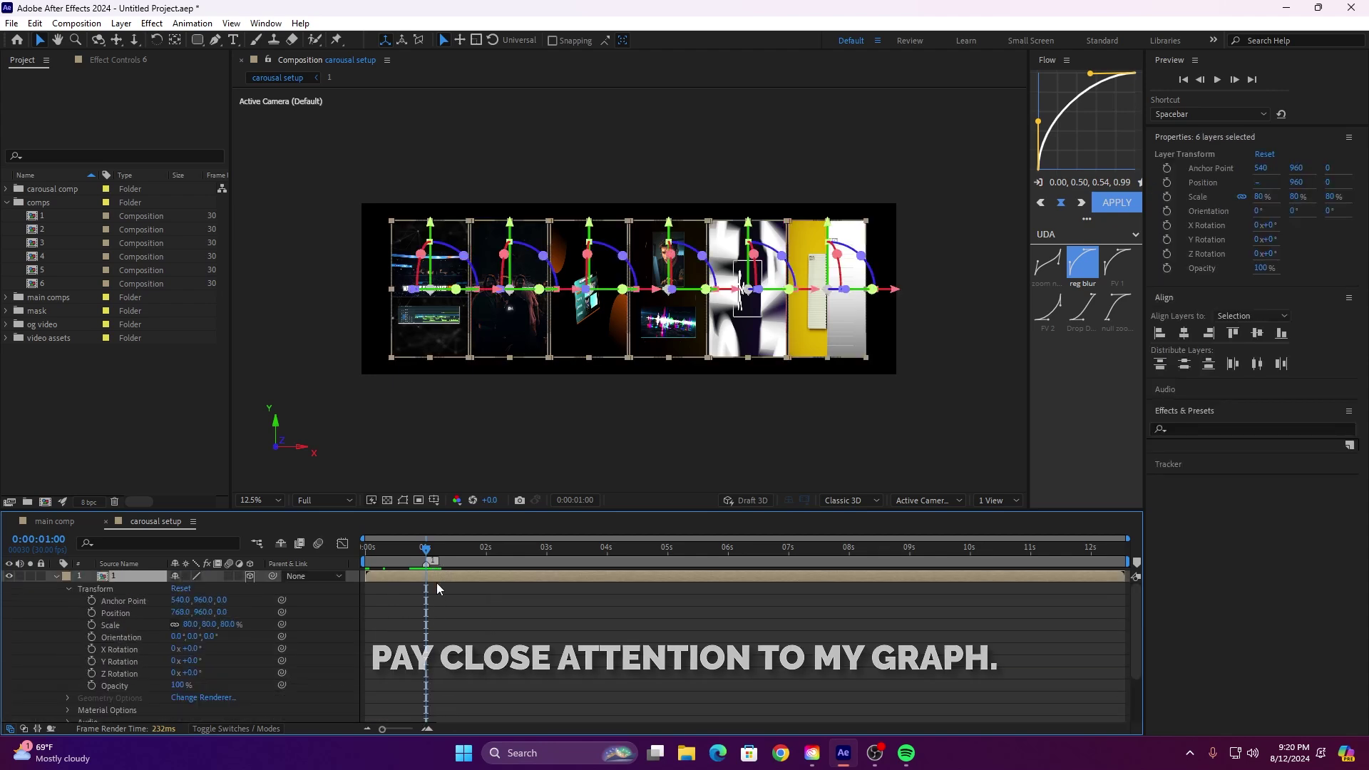
{"action": "left_click", "coordinate": [91, 613]}
{"action": "left_click", "coordinate": [91, 661]}
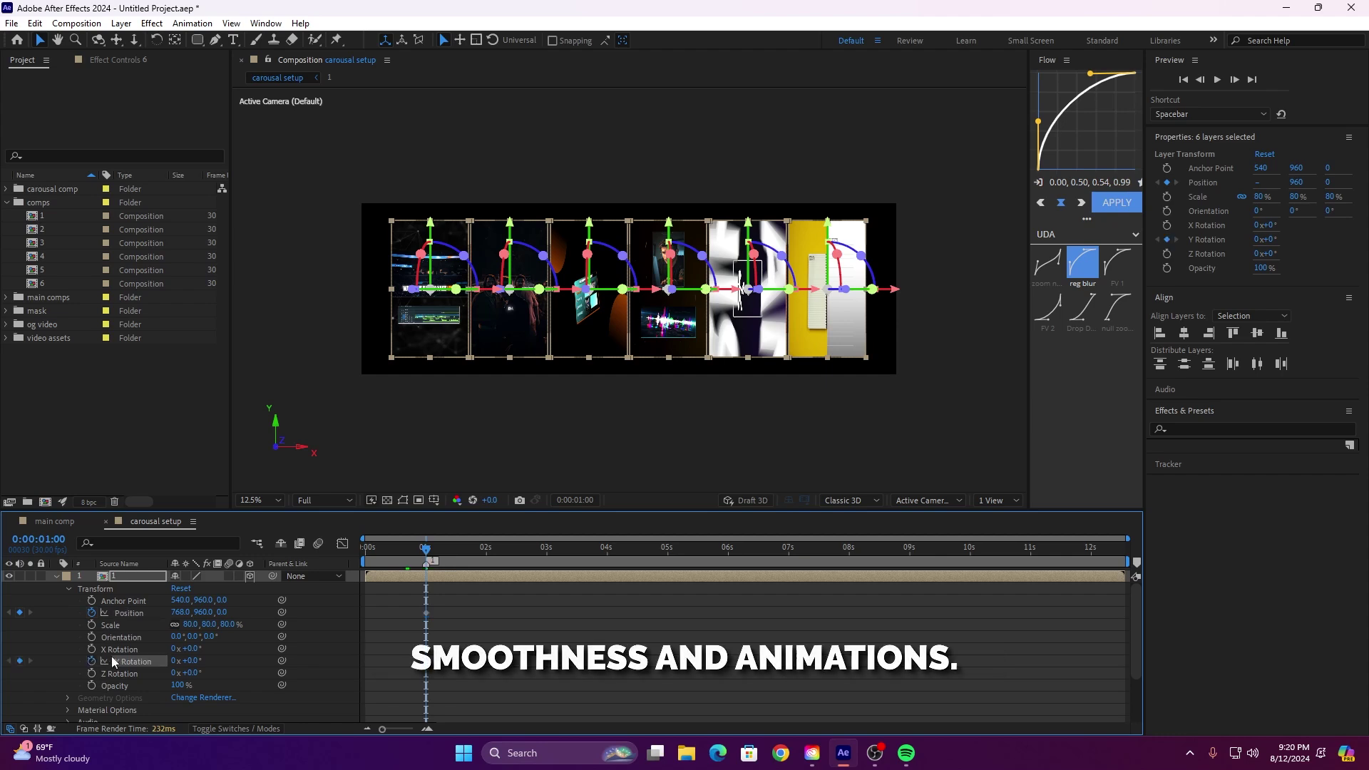
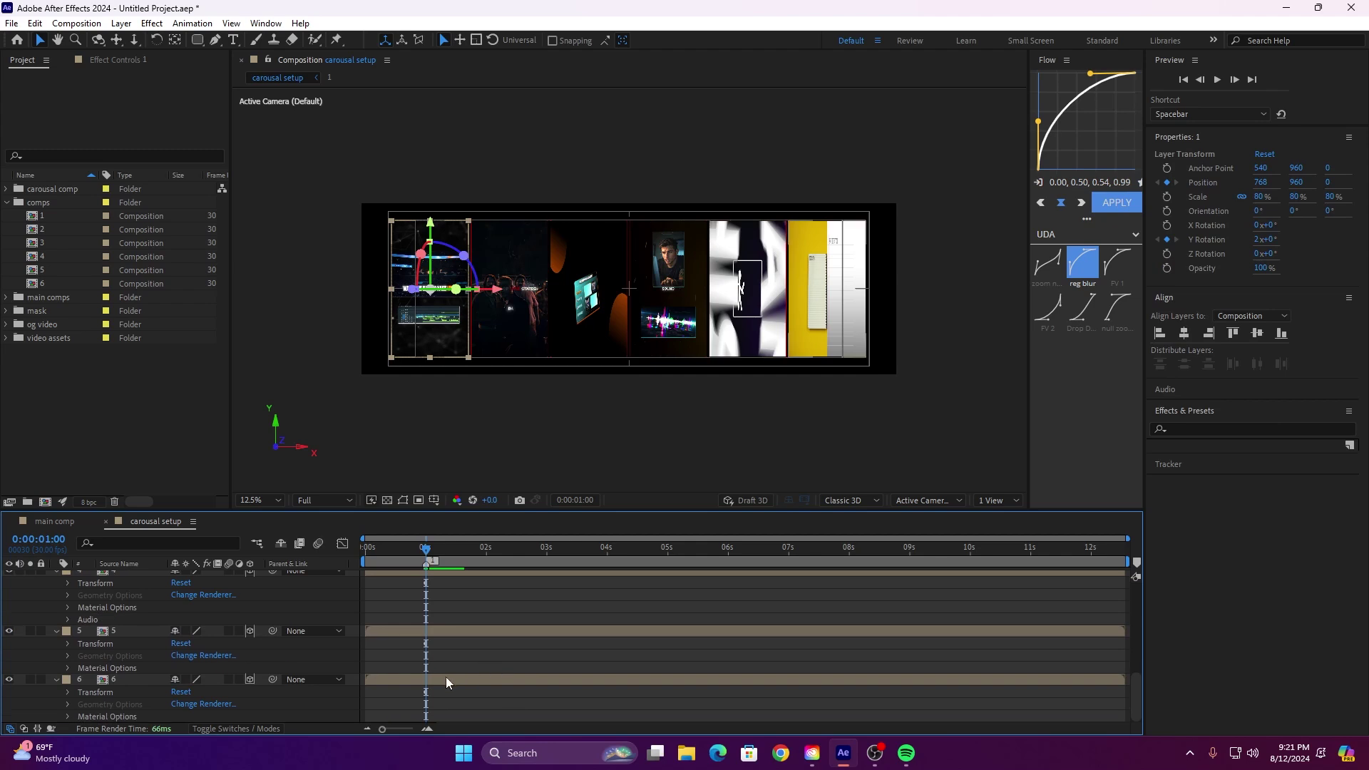
Step: Set all six layers' vertical position to 873 at one second and 2699 at the start, with Y Rotation at 0x there
{"action": "key", "text": "ctrl+a"}
{"action": "left_click_drag", "start_coordinate": [195, 613], "coordinate": [129, 616]}
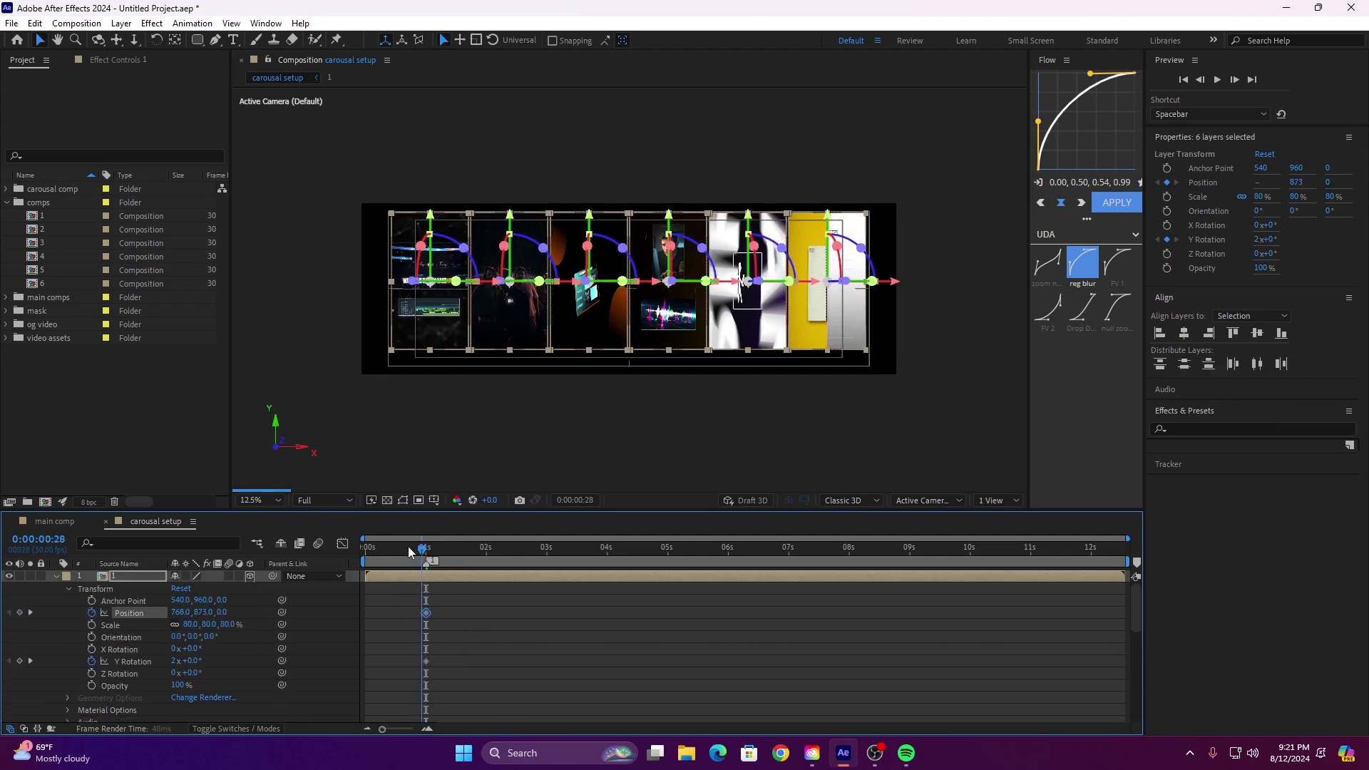
{"action": "left_click_drag", "start_coordinate": [410, 551], "coordinate": [365, 576]}
{"action": "left_click_drag", "start_coordinate": [200, 617], "coordinate": [1337, 637]}
{"action": "left_click_drag", "start_coordinate": [201, 618], "coordinate": [339, 613]}
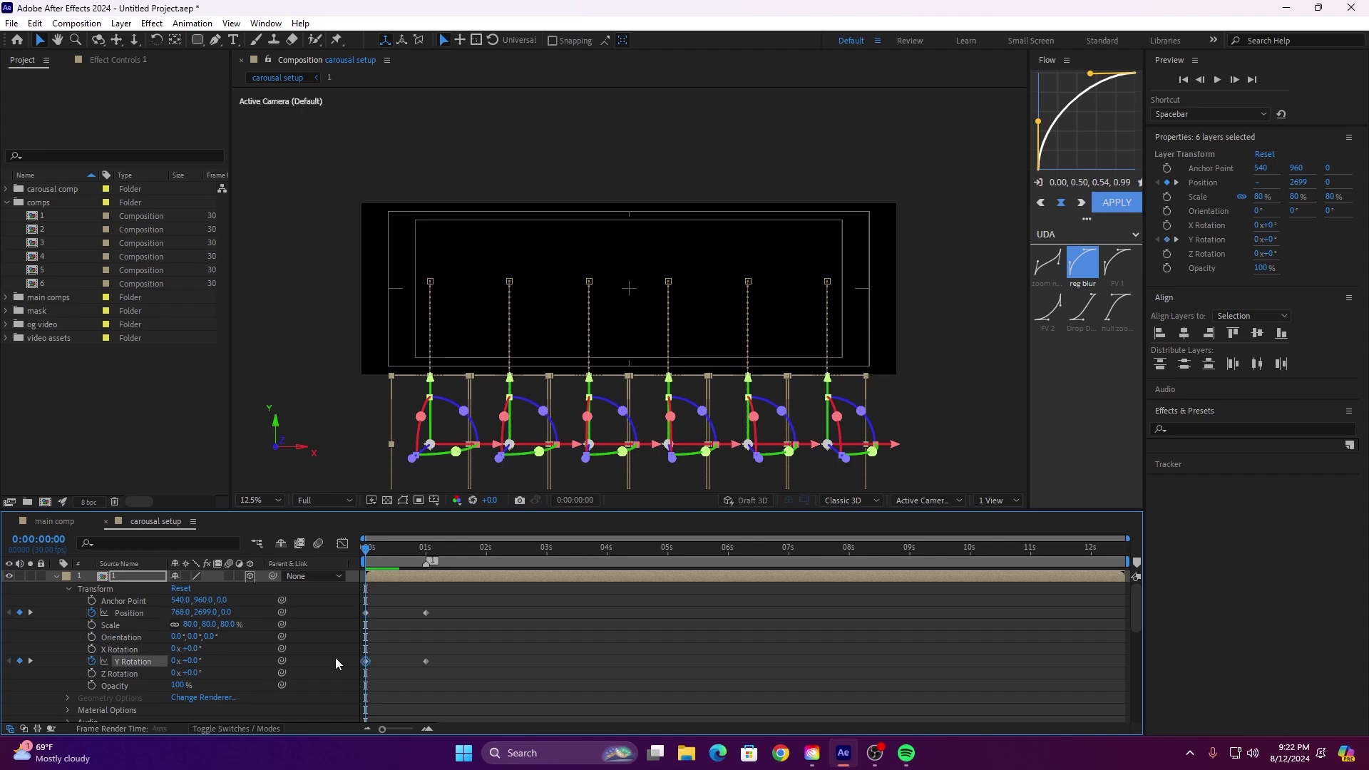
Step: Add bounce Position keyframes to all six layers, with vertical position 1098 at 0:00:01:10 and 951 at 0:00:01:20
{"action": "left_click_drag", "start_coordinate": [371, 553], "coordinate": [430, 553]}
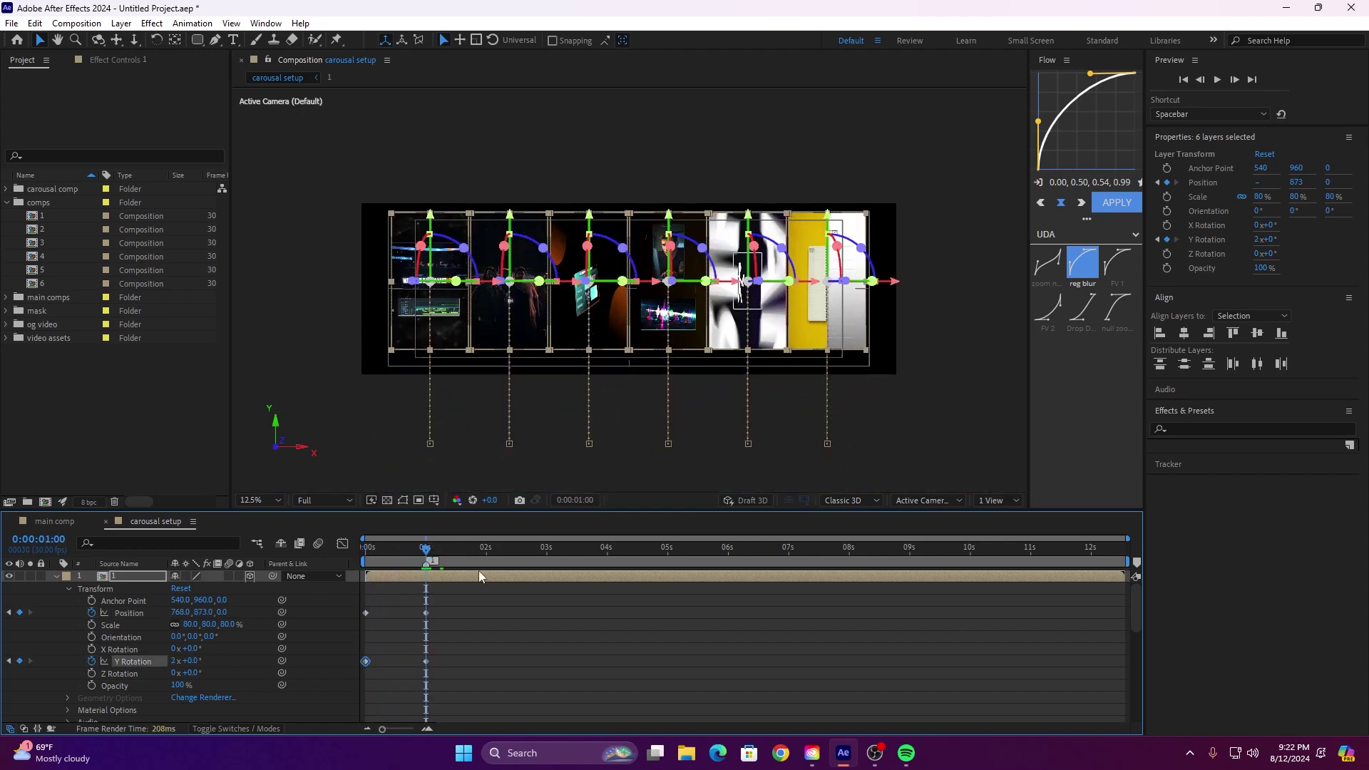
{"action": "key", "text": "shift+Page_Down"}
{"action": "key", "text": "shift+Page_Down"}
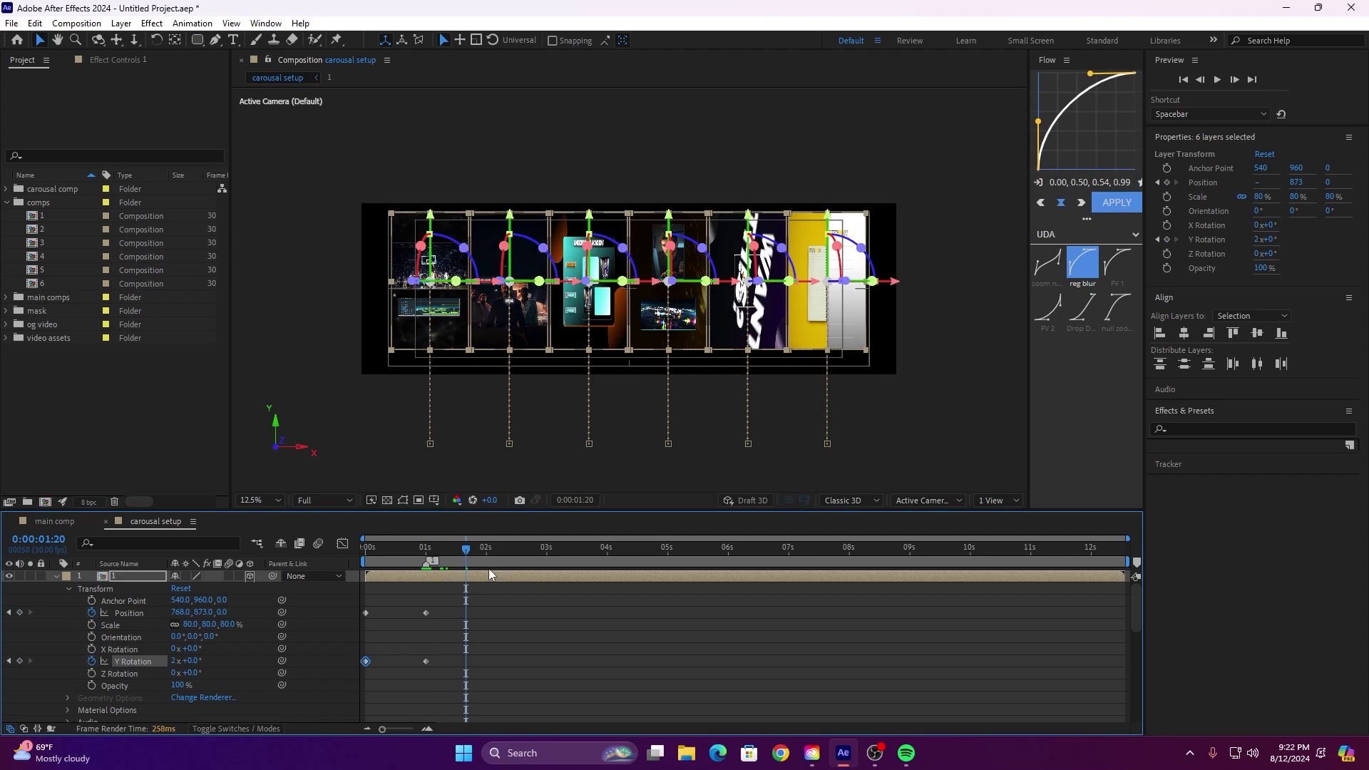
{"action": "key", "text": "shift+Page_Up"}
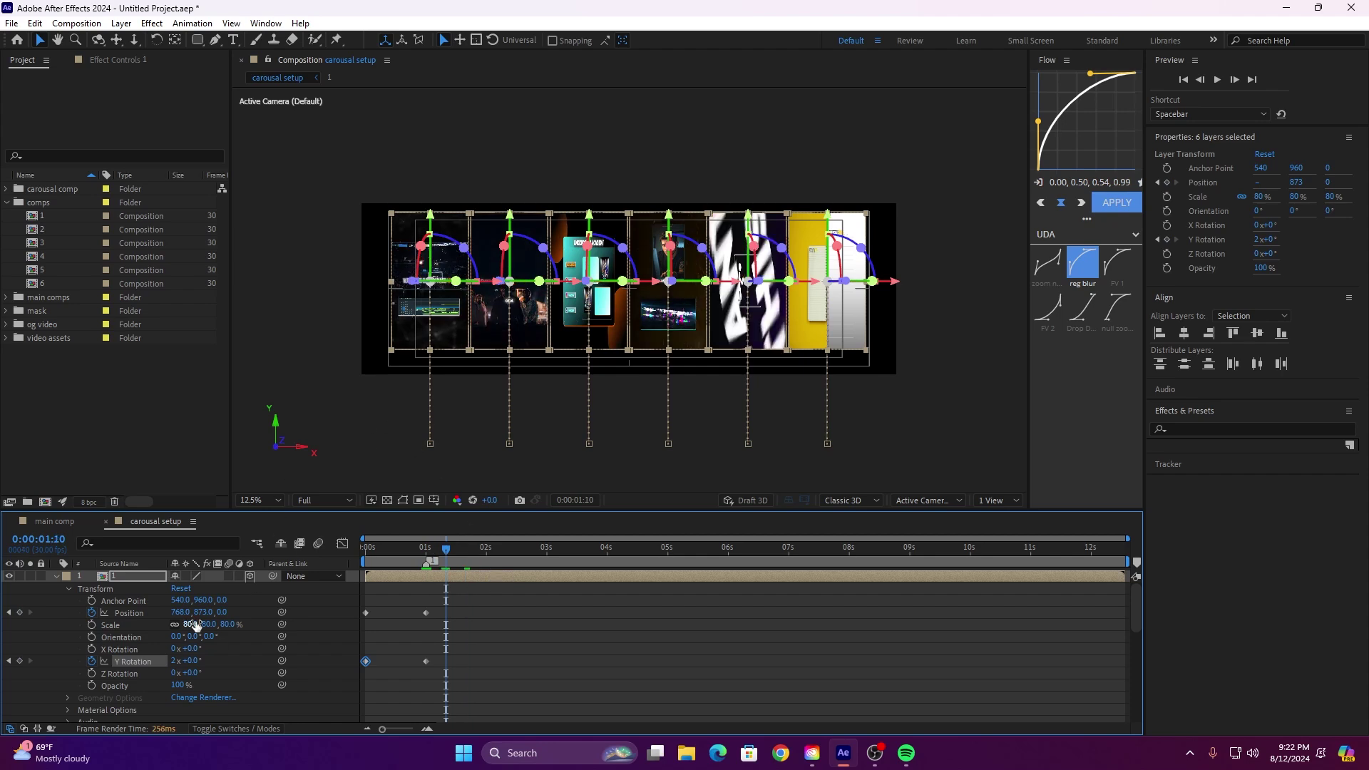
{"action": "left_click_drag", "start_coordinate": [201, 615], "coordinate": [358, 621]}
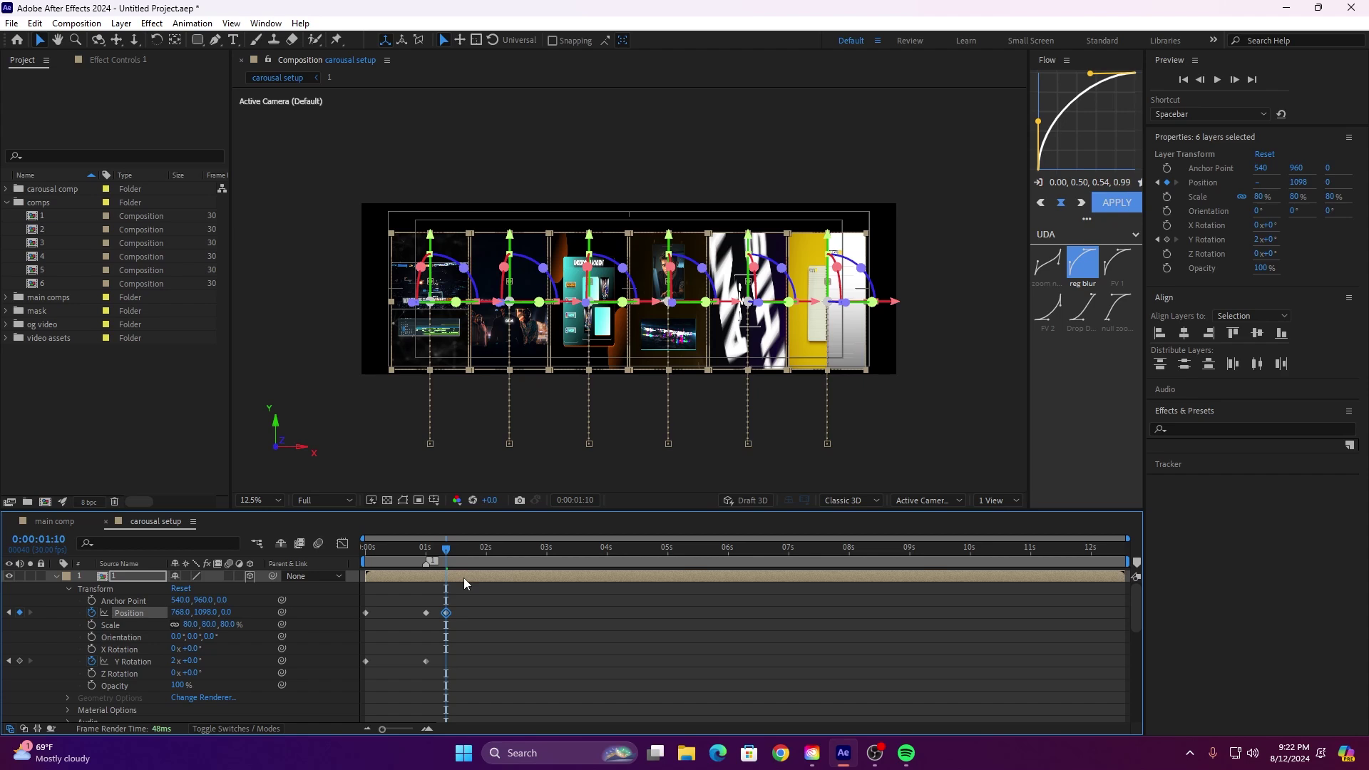
{"action": "key", "text": "shift+Page_Down"}
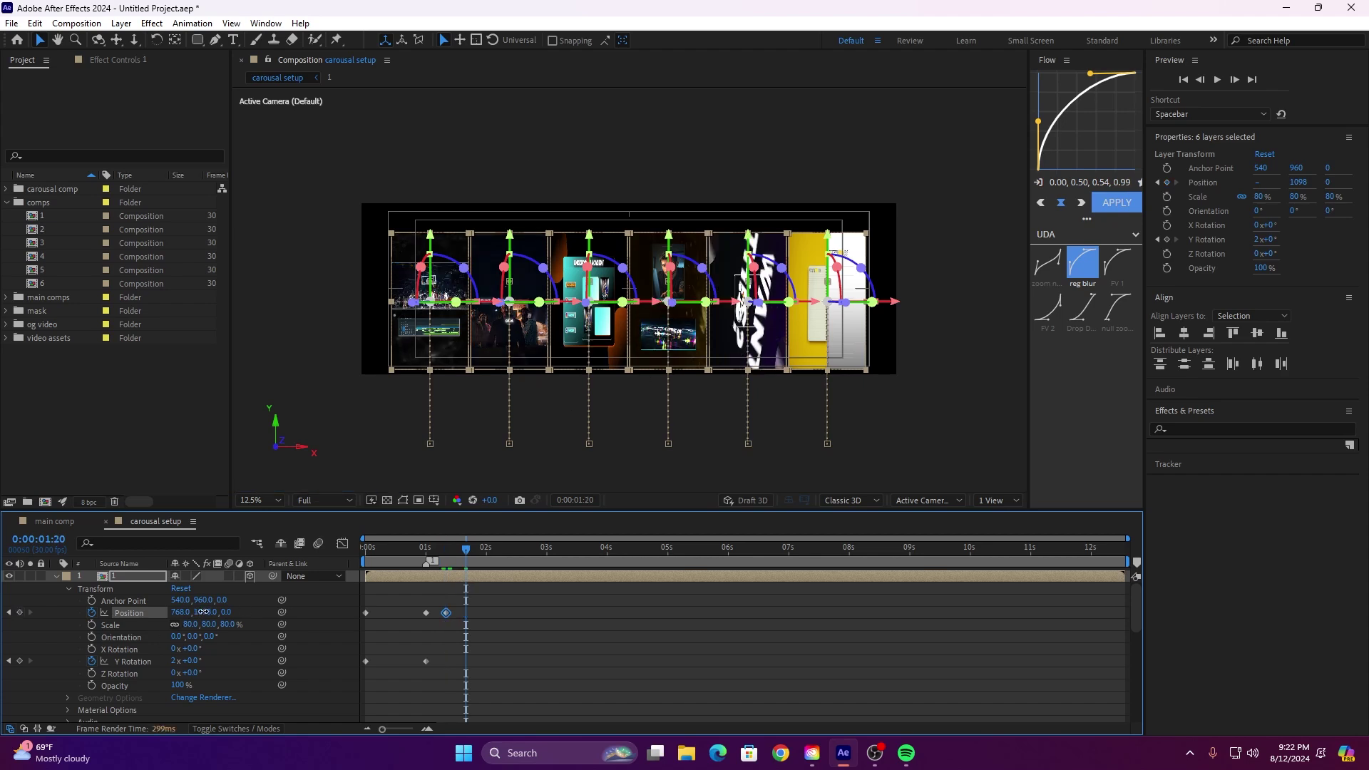
{"action": "left_click_drag", "start_coordinate": [203, 612], "coordinate": [164, 611]}
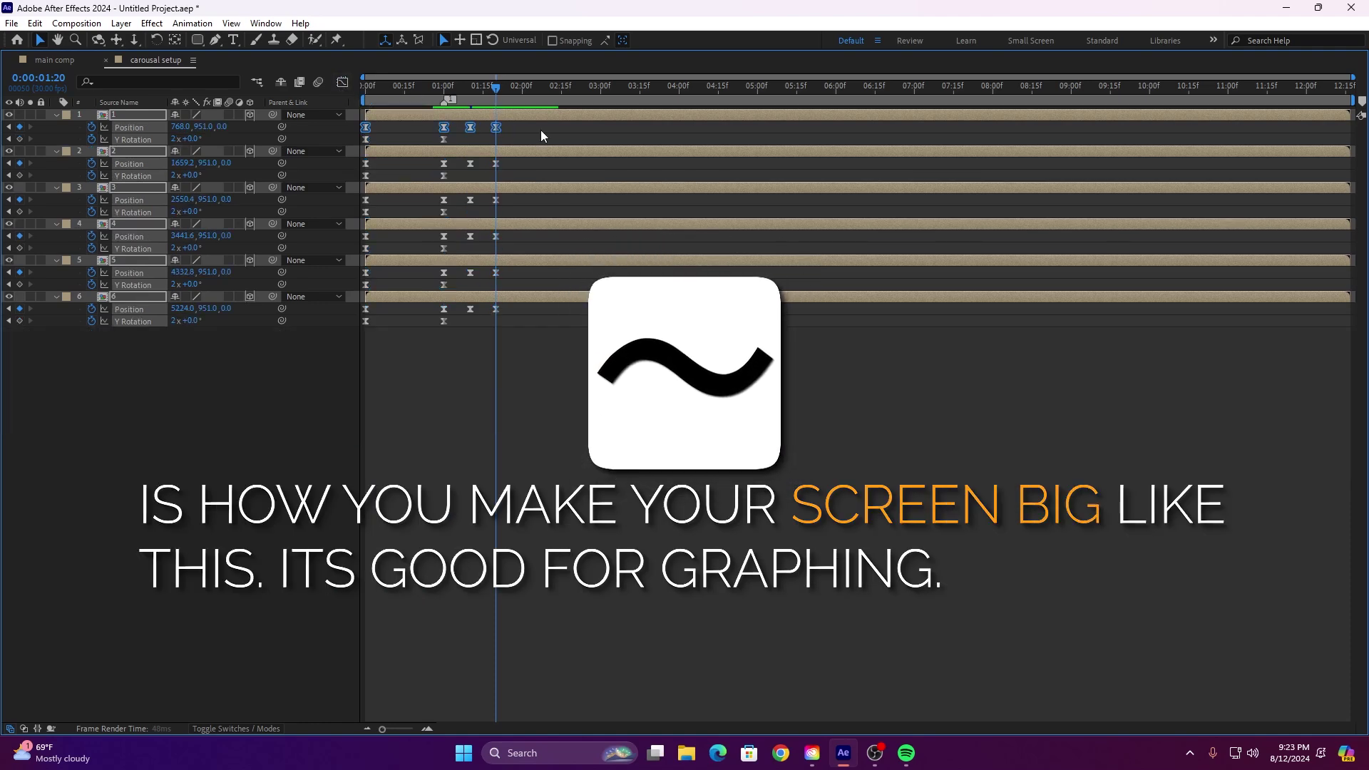
Step: Select all the Position and Y Rotation keyframes and display their speed graph in the Graph Editor
{"action": "left_click", "coordinate": [450, 115]}
{"action": "left_click", "coordinate": [499, 299], "text": "shift"}
{"action": "left_click_drag", "start_coordinate": [531, 123], "coordinate": [361, 312]}
{"action": "right_click", "coordinate": [442, 125]}
{"action": "left_click", "coordinate": [428, 129]}
{"action": "left_click_drag", "start_coordinate": [520, 120], "coordinate": [357, 333]}
{"action": "left_click", "coordinate": [342, 82]}
{"action": "right_click", "coordinate": [507, 465]}
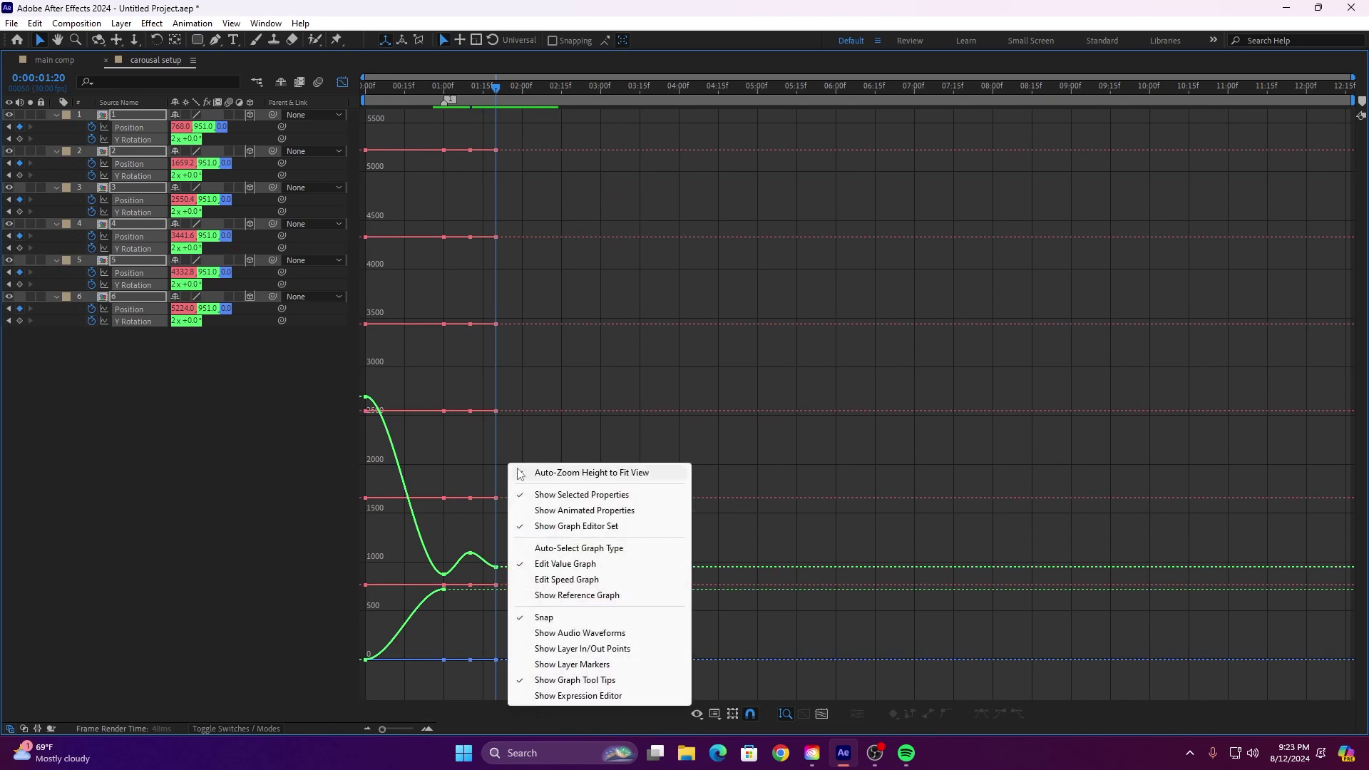
{"action": "left_click", "coordinate": [569, 579]}
{"action": "left_click_drag", "start_coordinate": [407, 729], "coordinate": [410, 738]}
{"action": "key", "text": "Home"}
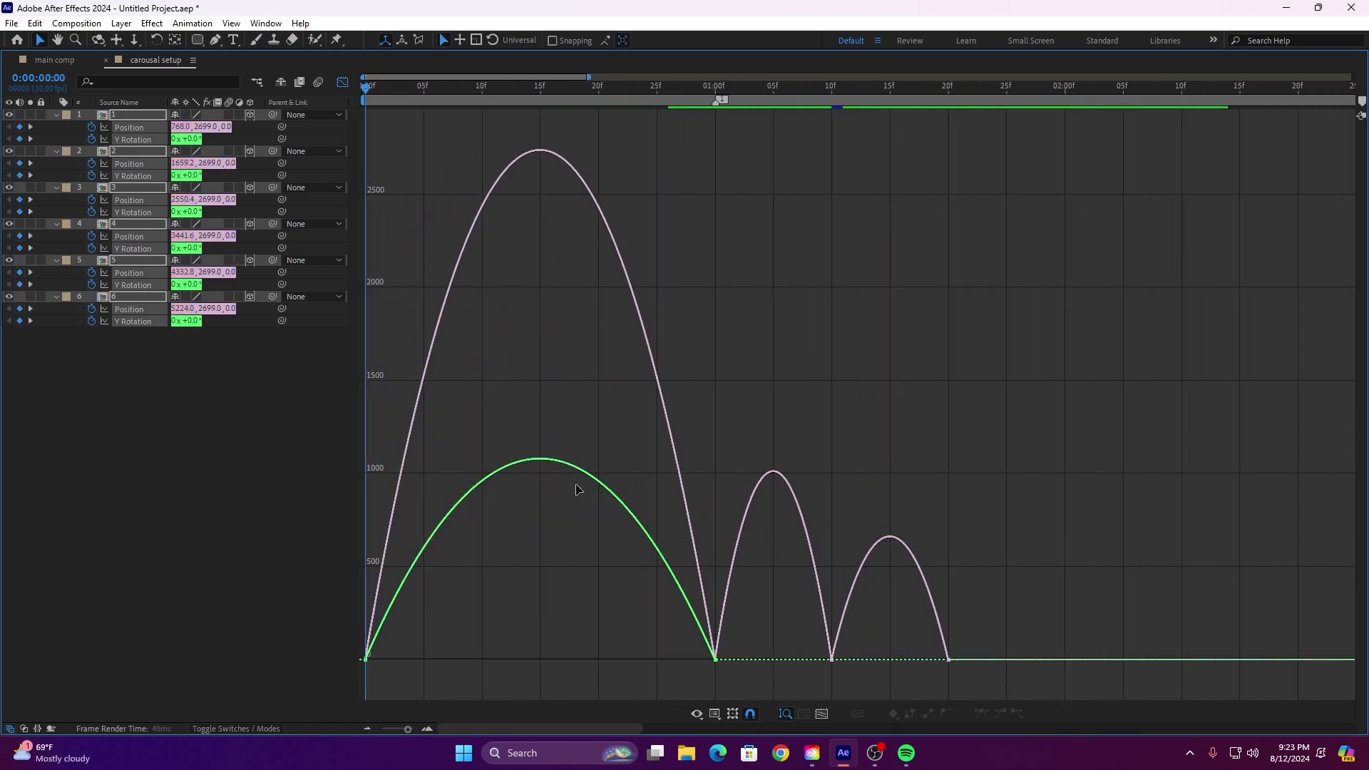
Step: Reshape the first two speed curves to peak late, setting the one-second keyframes' outgoing influence to about 88.6%
{"action": "left_click_drag", "start_coordinate": [439, 617], "coordinate": [525, 661]}
{"action": "left_click_drag", "start_coordinate": [756, 639], "coordinate": [652, 677]}
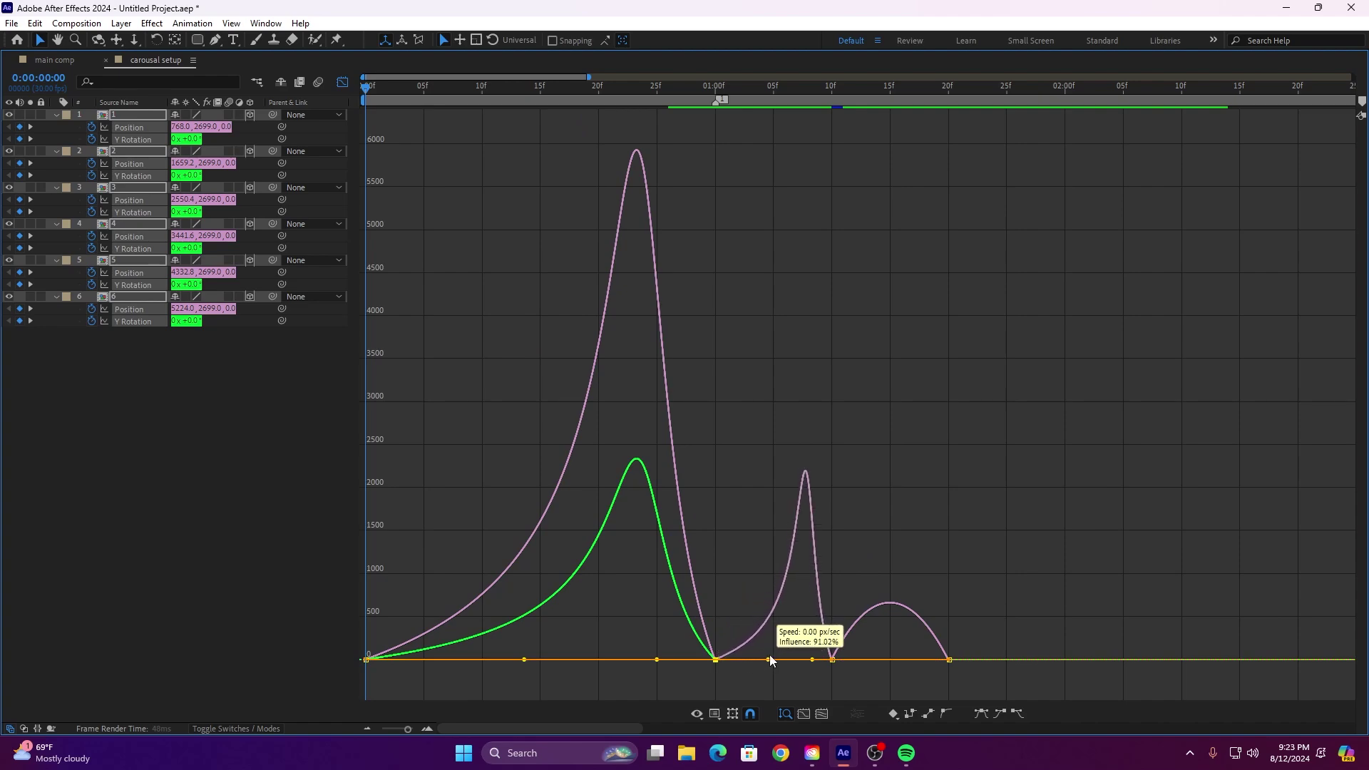
{"action": "left_click_drag", "start_coordinate": [770, 658], "coordinate": [767, 660]}
{"action": "left_click", "coordinate": [415, 729]}
{"action": "left_click_drag", "start_coordinate": [471, 728], "coordinate": [530, 732]}
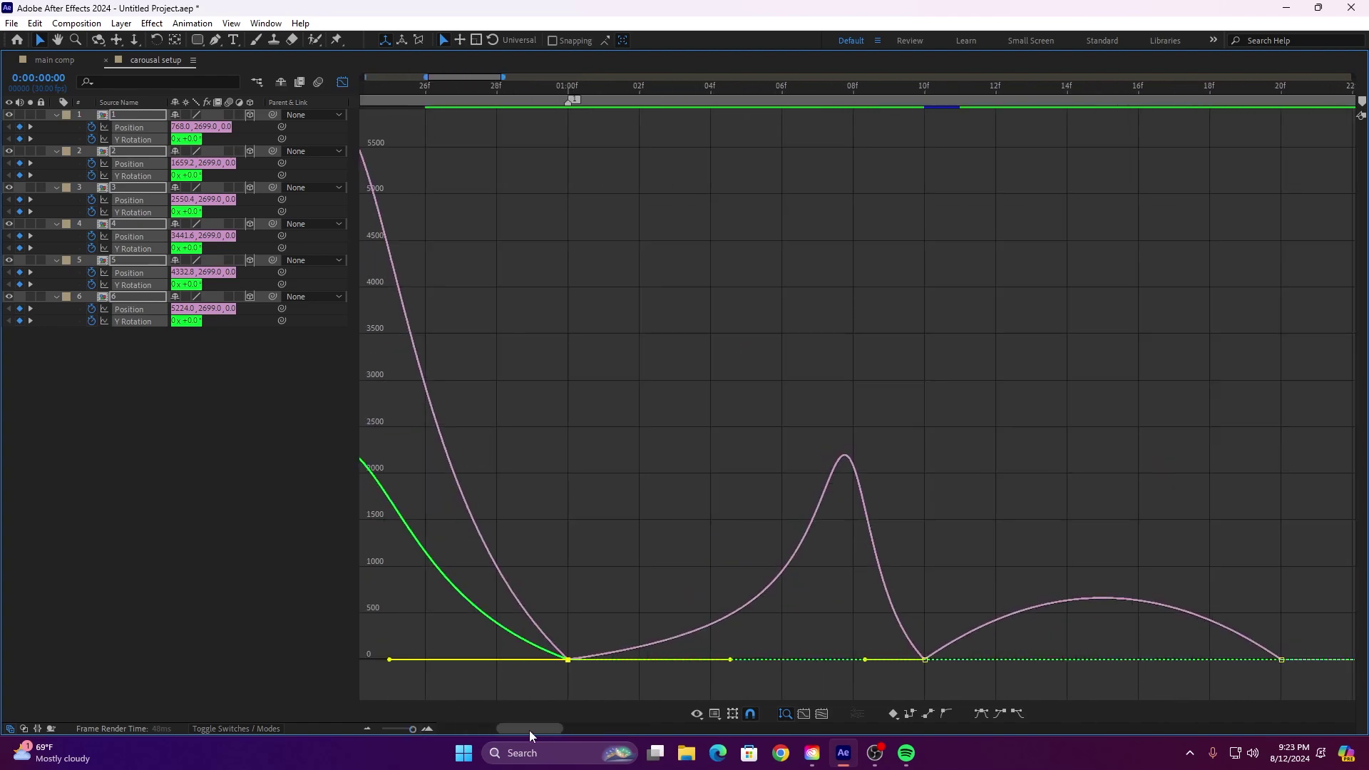
{"action": "left_click", "coordinate": [789, 622]}
{"action": "left_click_drag", "start_coordinate": [676, 584], "coordinate": [535, 674]}
{"action": "left_click_drag", "start_coordinate": [731, 659], "coordinate": [727, 660]}
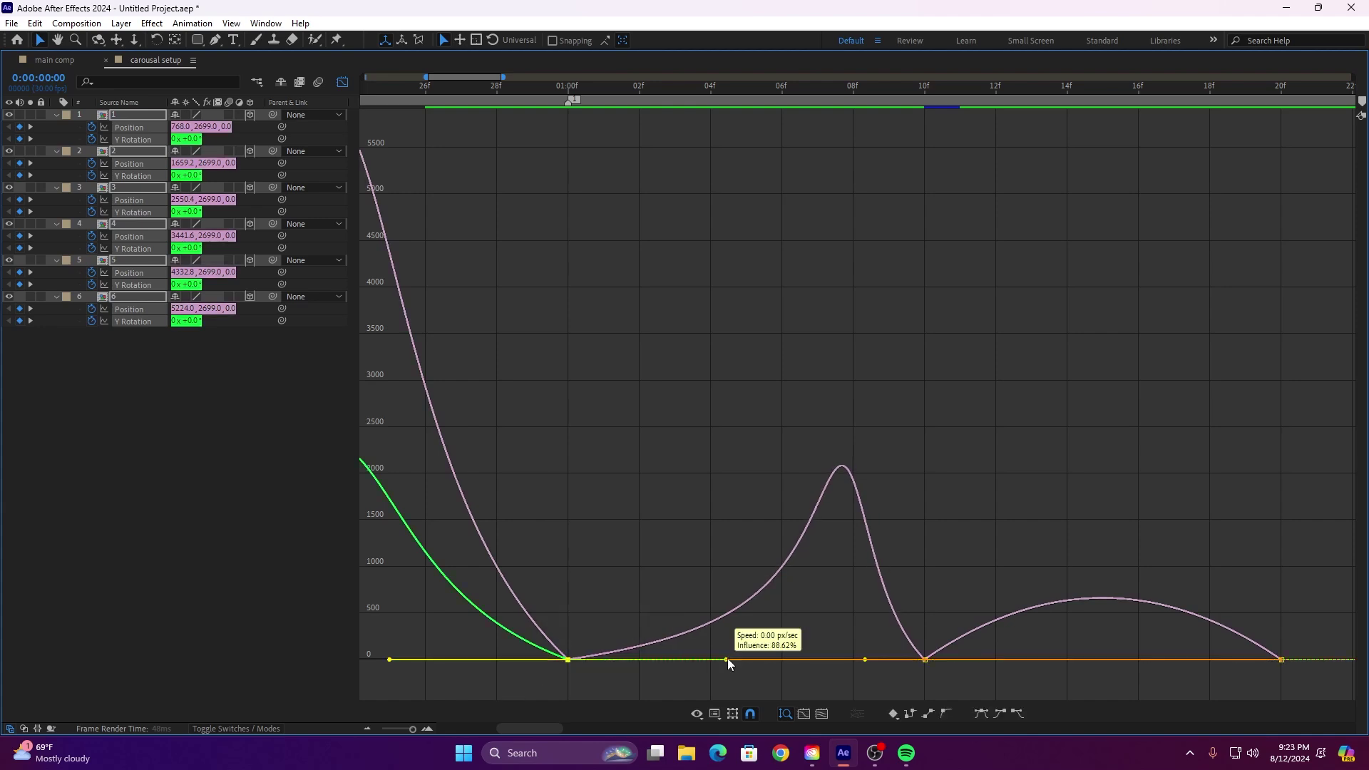
Step: Reshape the final speed curve between 1:10 and 1:20 to start fast and ease out, then restore the normal timeline layout
{"action": "left_click_drag", "start_coordinate": [530, 728], "coordinate": [556, 730]}
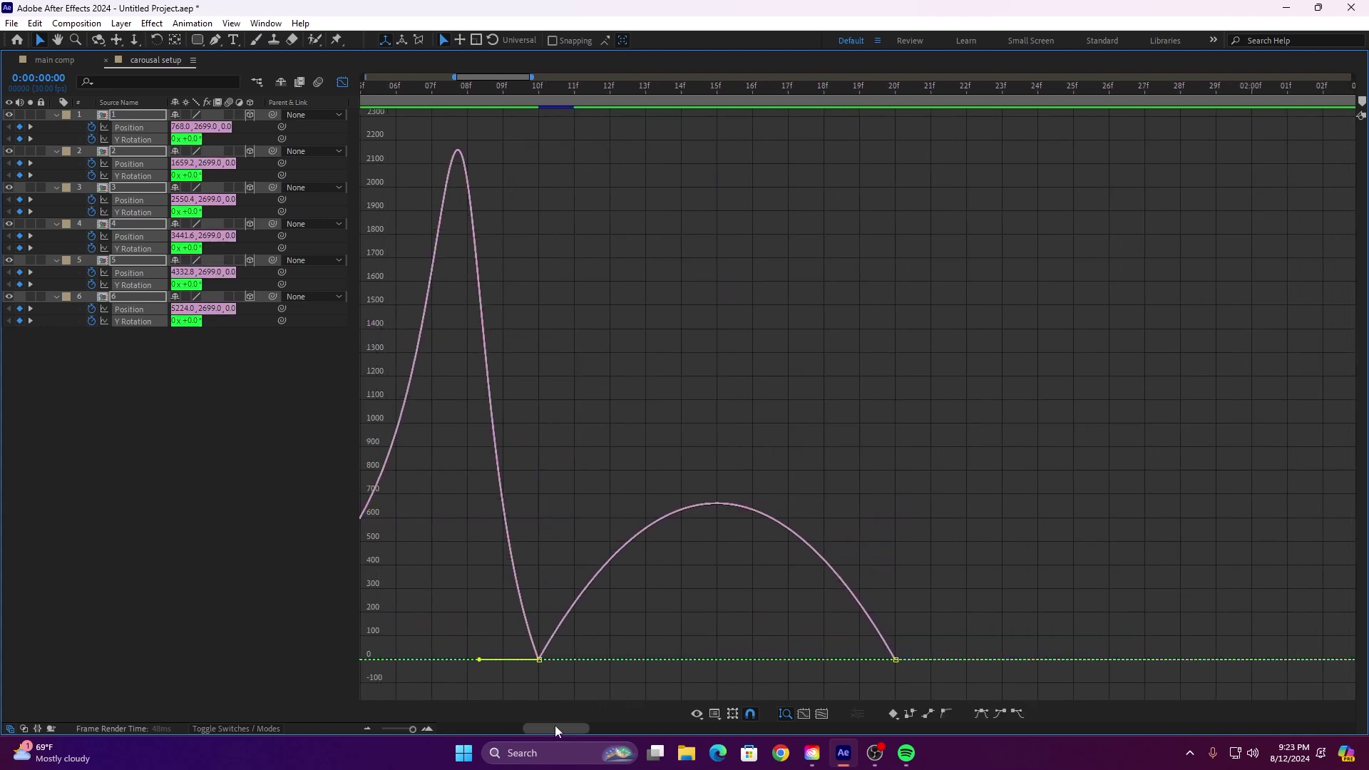
{"action": "left_click_drag", "start_coordinate": [598, 661], "coordinate": [573, 661]}
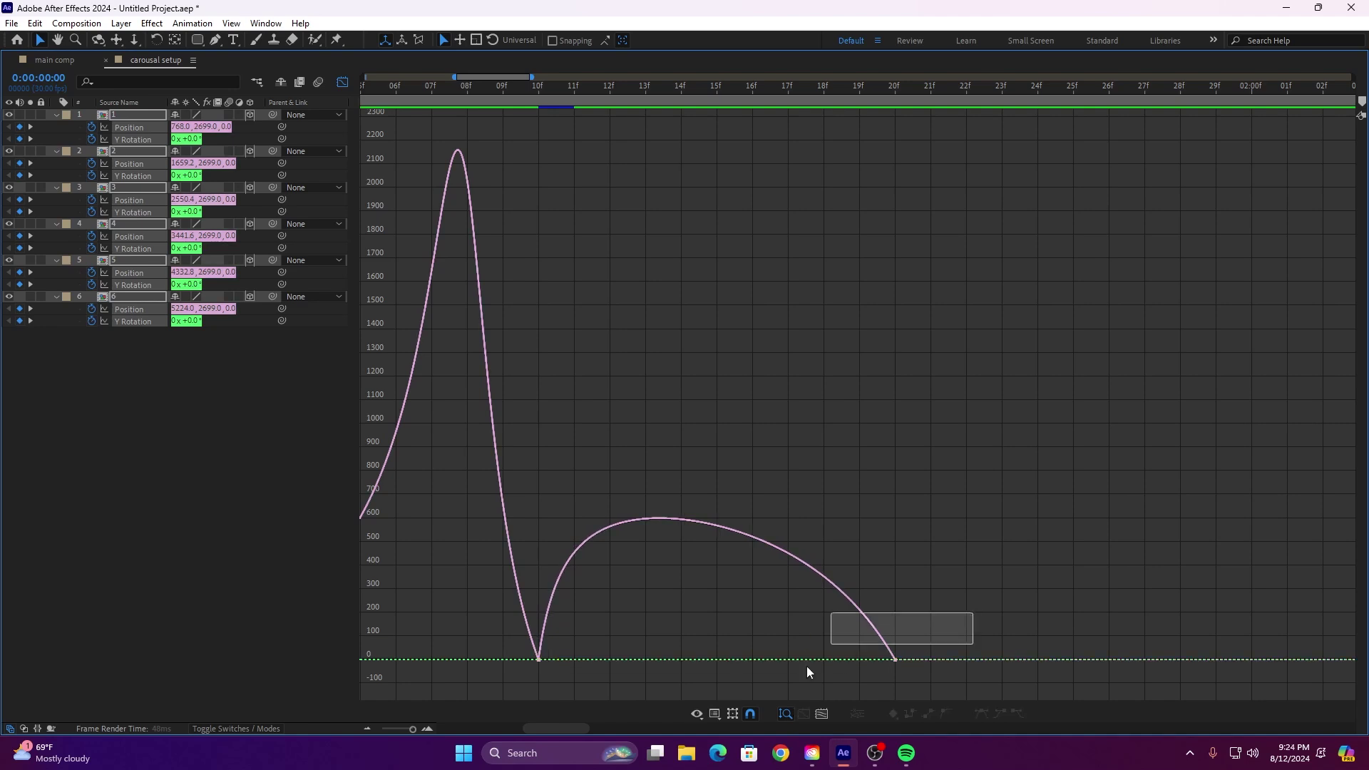
{"action": "left_click_drag", "start_coordinate": [835, 660], "coordinate": [767, 660]}
{"action": "left_click", "coordinate": [342, 82]}
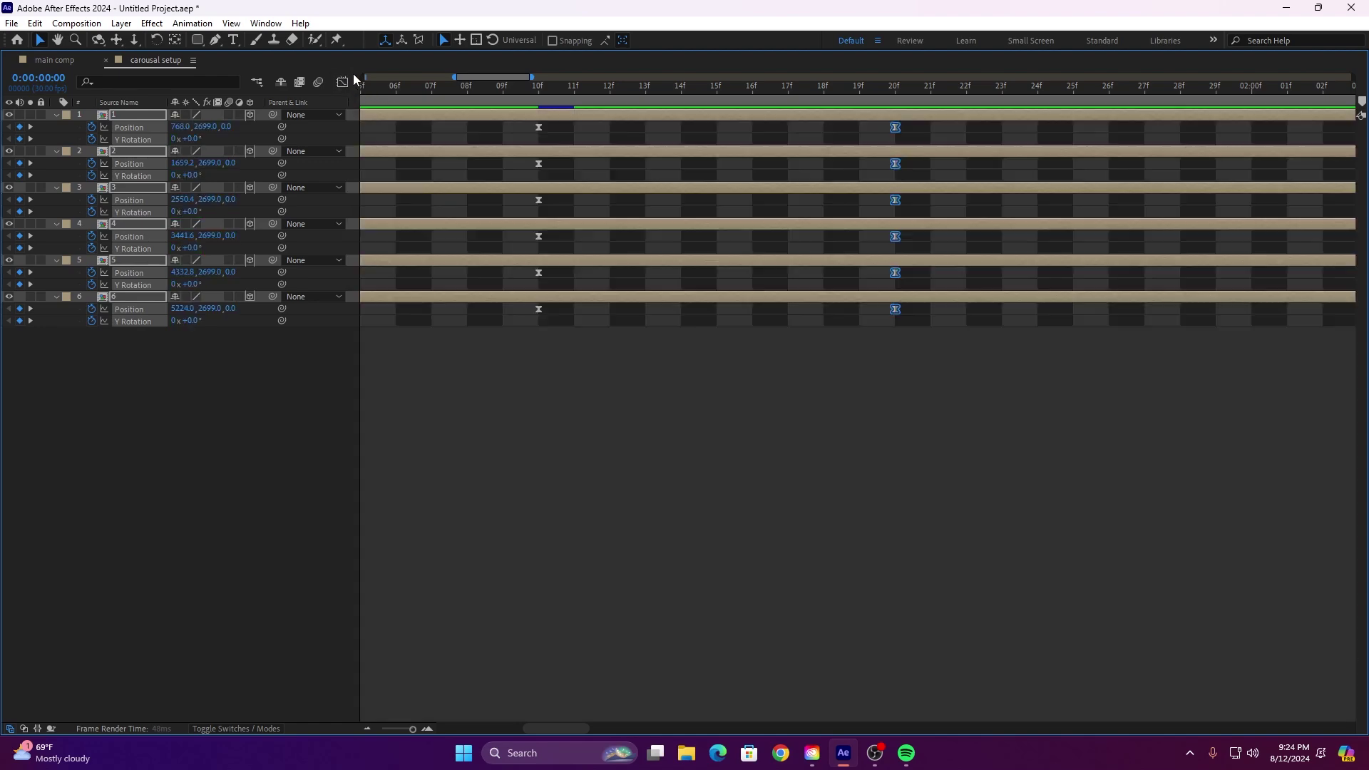
{"action": "key", "text": "grave"}
{"action": "left_click_drag", "start_coordinate": [412, 729], "coordinate": [383, 728]}
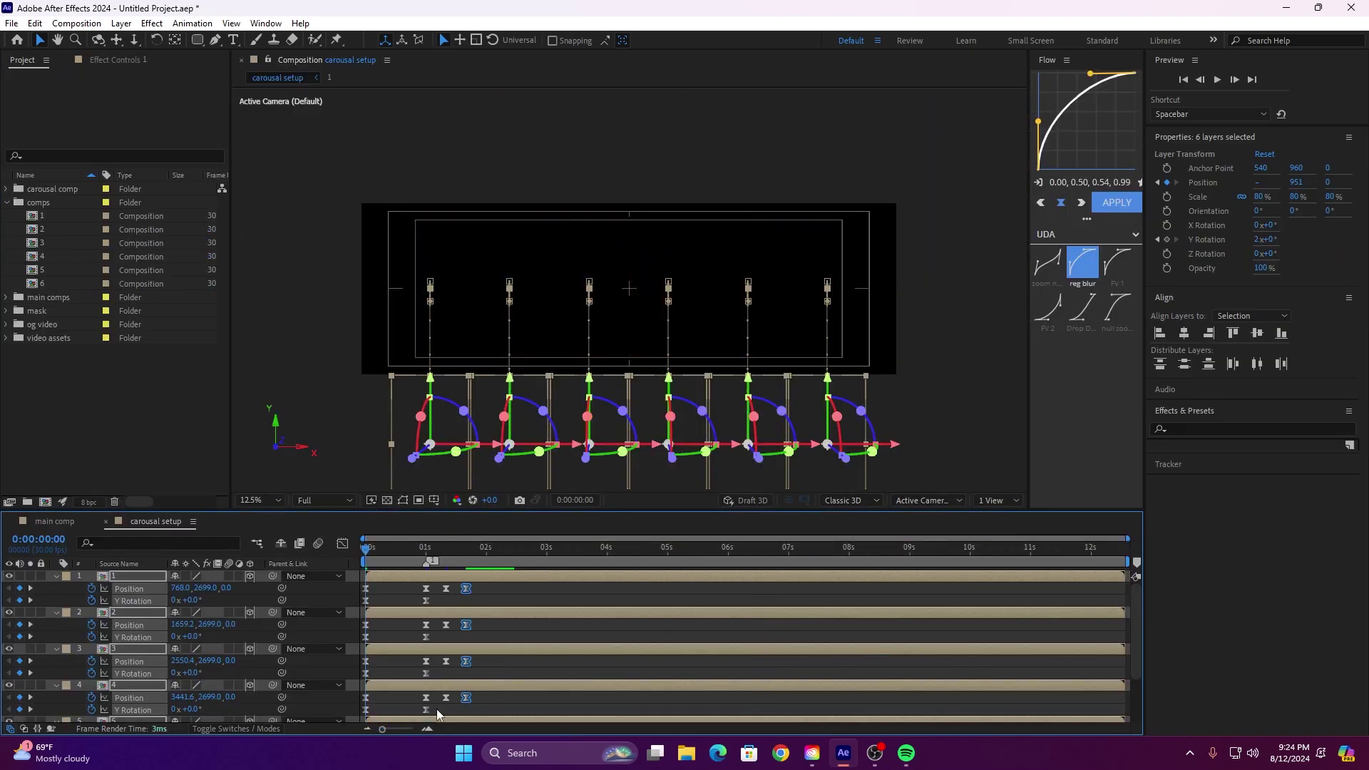
Step: Collapse the layer properties and preview the carousel animation from the start at Quarter resolution
{"action": "key", "text": "u"}
{"action": "mouse_move", "coordinate": [366, 551]}
{"action": "left_mouse_down"}
{"action": "mouse_move", "coordinate": [487, 547]}
{"action": "mouse_move", "coordinate": [394, 549]}
{"action": "mouse_move", "coordinate": [349, 520]}
{"action": "mouse_move", "coordinate": [371, 548]}
{"action": "mouse_move", "coordinate": [442, 548]}
{"action": "mouse_move", "coordinate": [370, 553]}
{"action": "left_mouse_up"}
{"action": "left_click", "coordinate": [345, 503]}
{"action": "left_click", "coordinate": [324, 583]}
{"action": "key", "text": "space"}
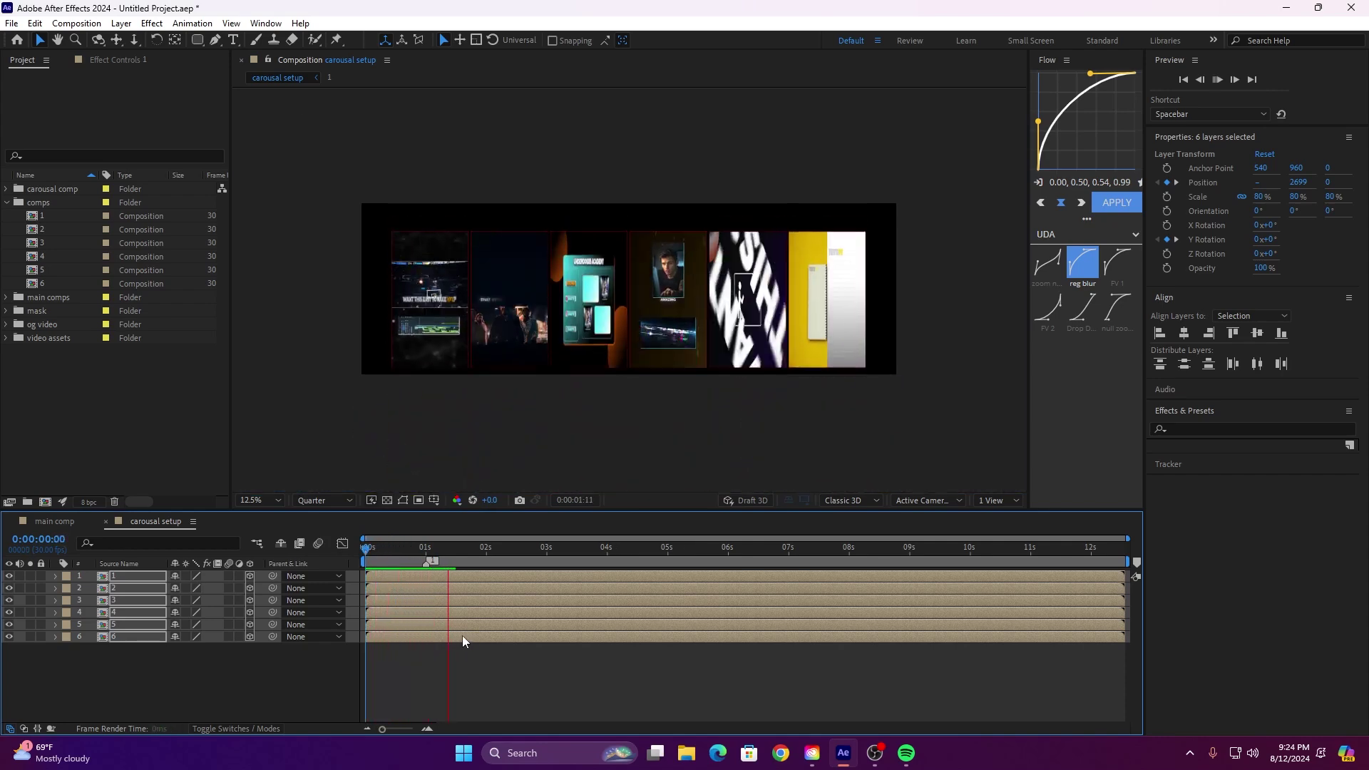
{"action": "left_click", "coordinate": [395, 549]}
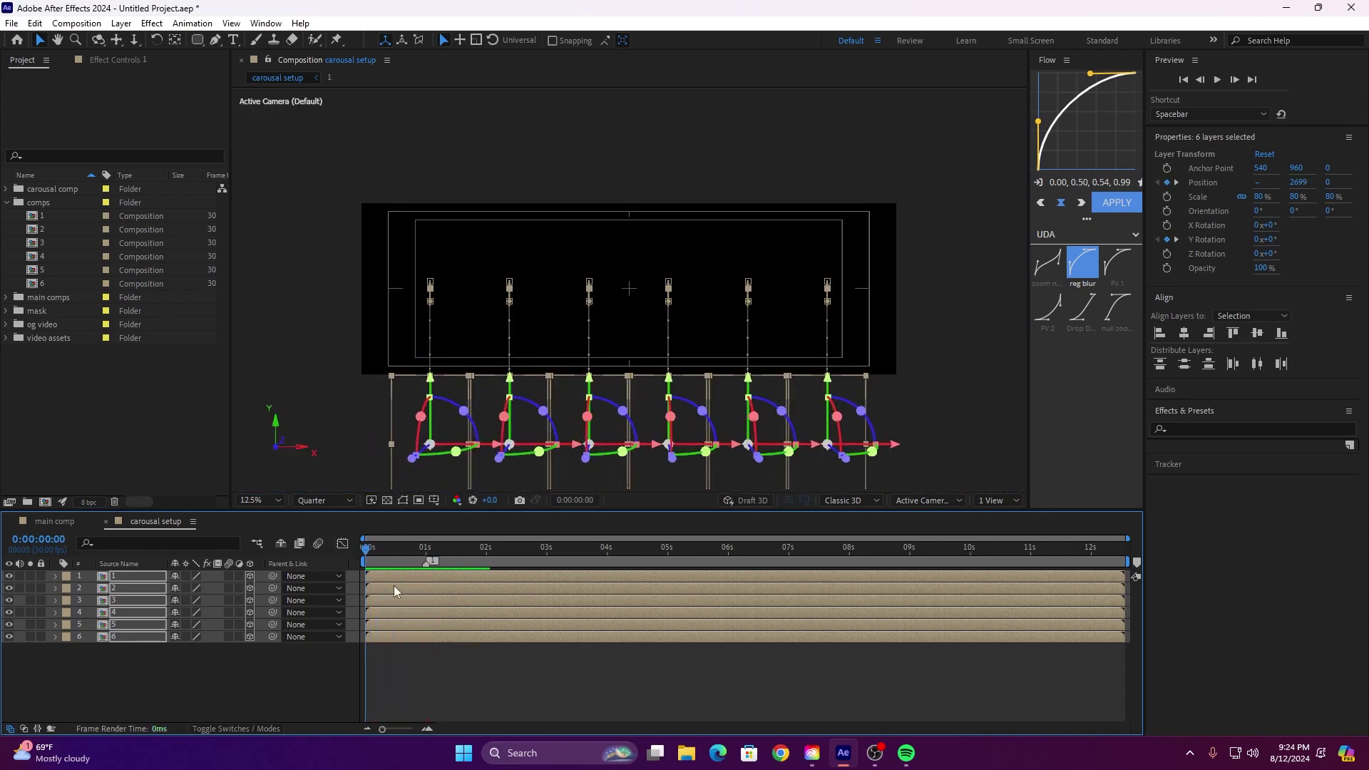
Step: Enable motion blur for all six screen layers and preview the animation from the start
{"action": "left_click_drag", "start_coordinate": [229, 576], "coordinate": [232, 606]}
{"action": "mouse_move", "coordinate": [368, 557]}
{"action": "left_mouse_down"}
{"action": "mouse_move", "coordinate": [428, 546]}
{"action": "mouse_move", "coordinate": [369, 547]}
{"action": "mouse_move", "coordinate": [388, 542]}
{"action": "mouse_move", "coordinate": [408, 575]}
{"action": "mouse_move", "coordinate": [533, 584]}
{"action": "mouse_move", "coordinate": [356, 574]}
{"action": "left_mouse_up"}
{"action": "key", "text": "space"}
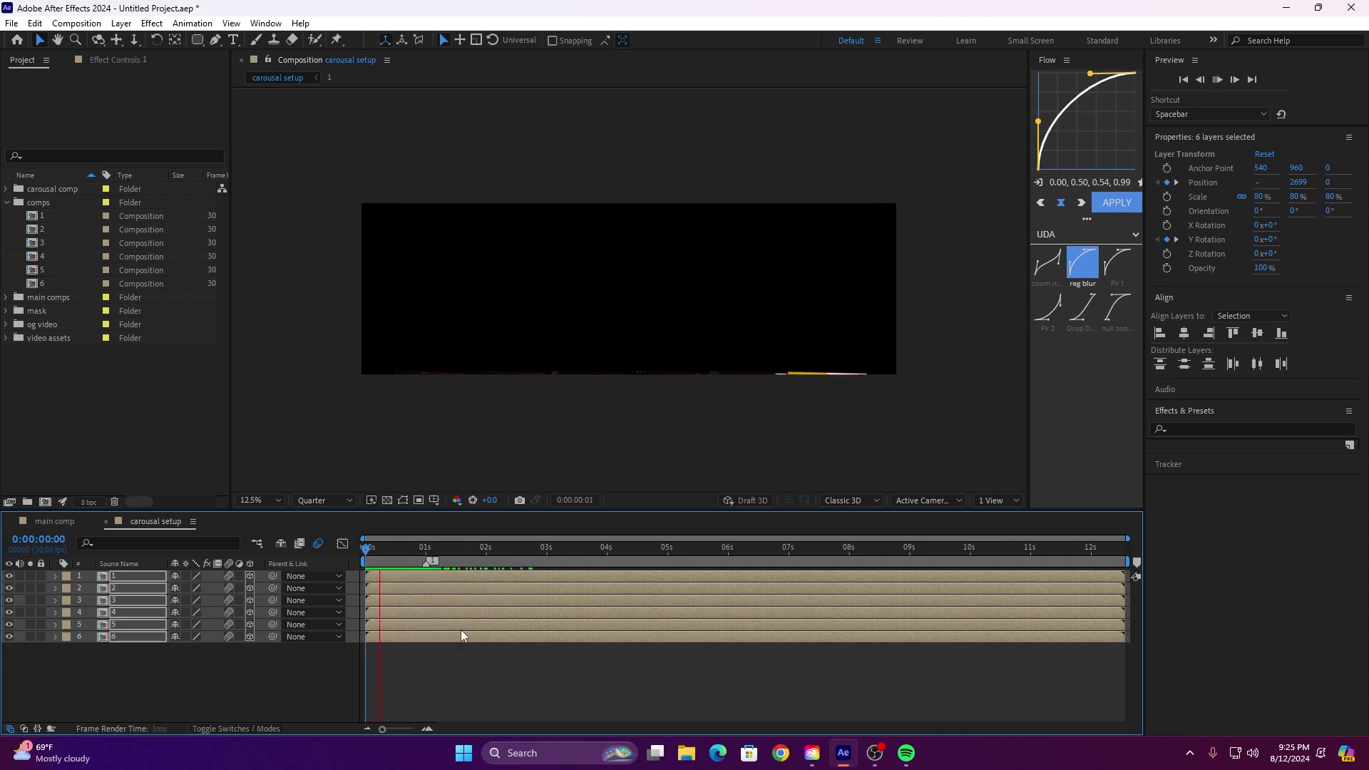
{"action": "key", "text": "space"}
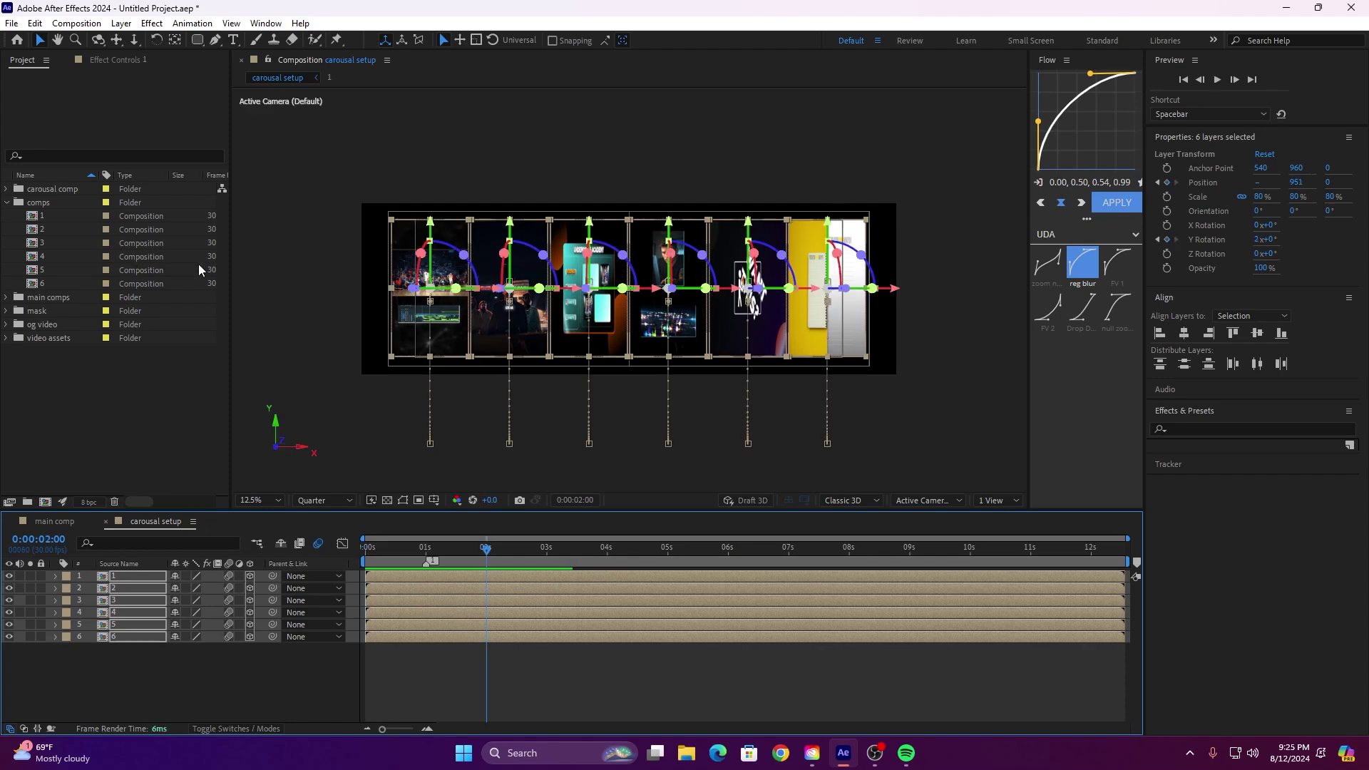
Step: Save the project in the Videos folder as "how to carousal for tut"
{"action": "key", "text": "ctrl+s"}
{"action": "left_click", "coordinate": [301, 208]}
{"action": "type", "text": "how to carousal for tut"}
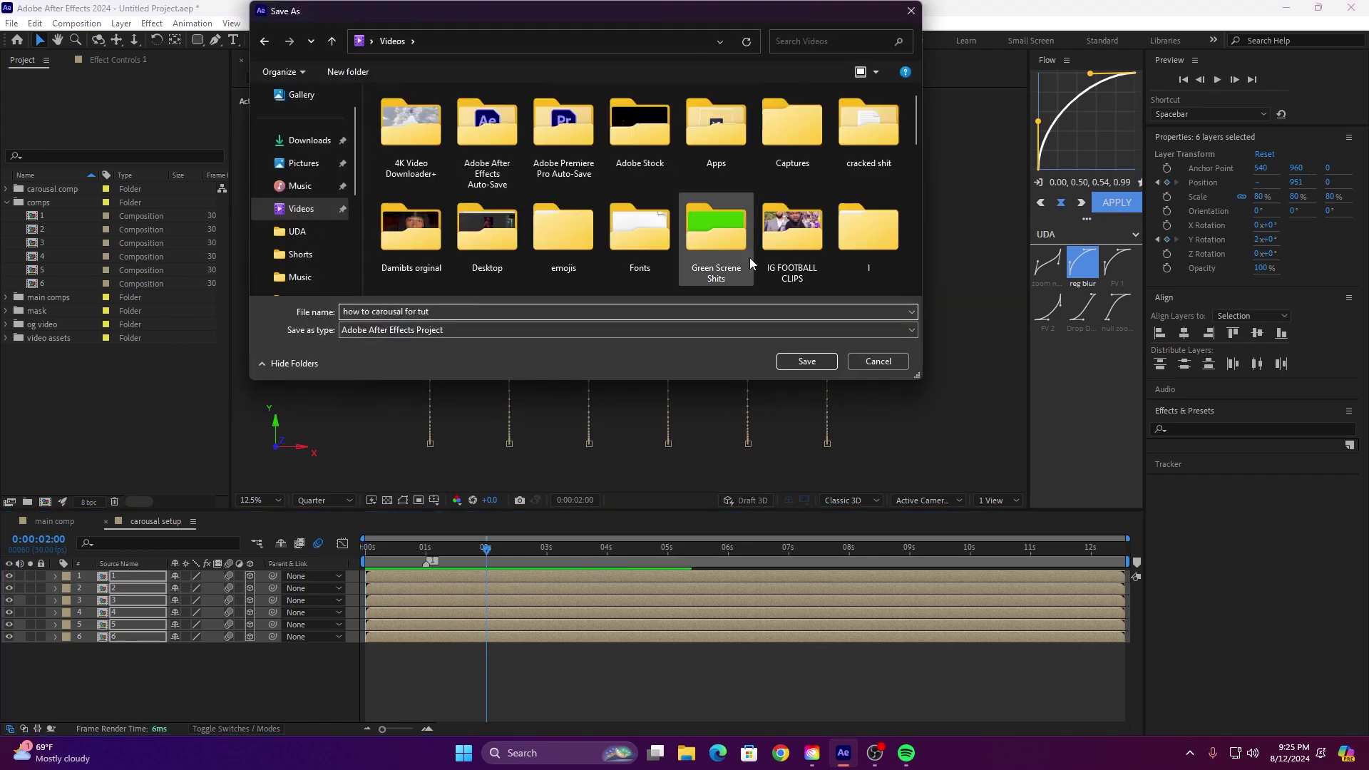
{"action": "left_click", "coordinate": [806, 361]}
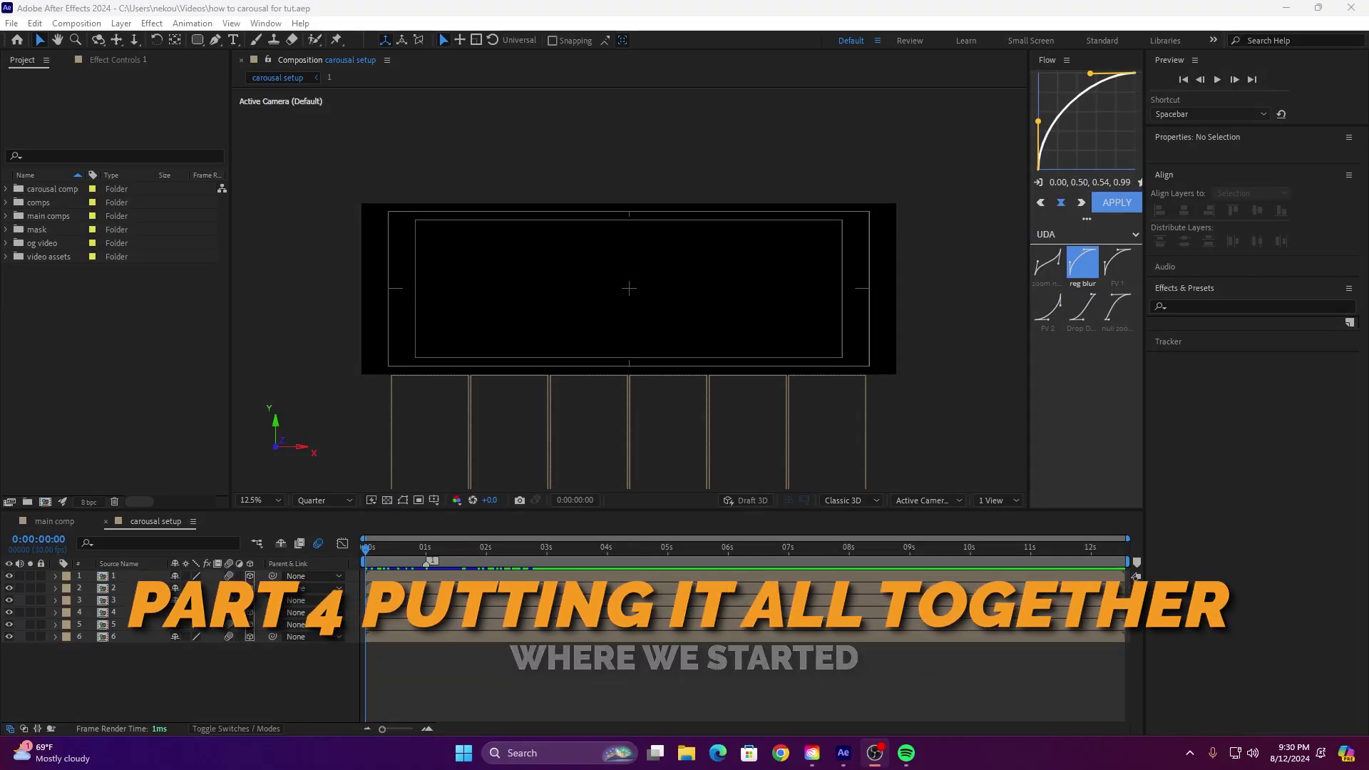
Step: Insert the carousal setup composition into main comp between the two layers of the man
{"action": "left_click", "coordinate": [49, 524]}
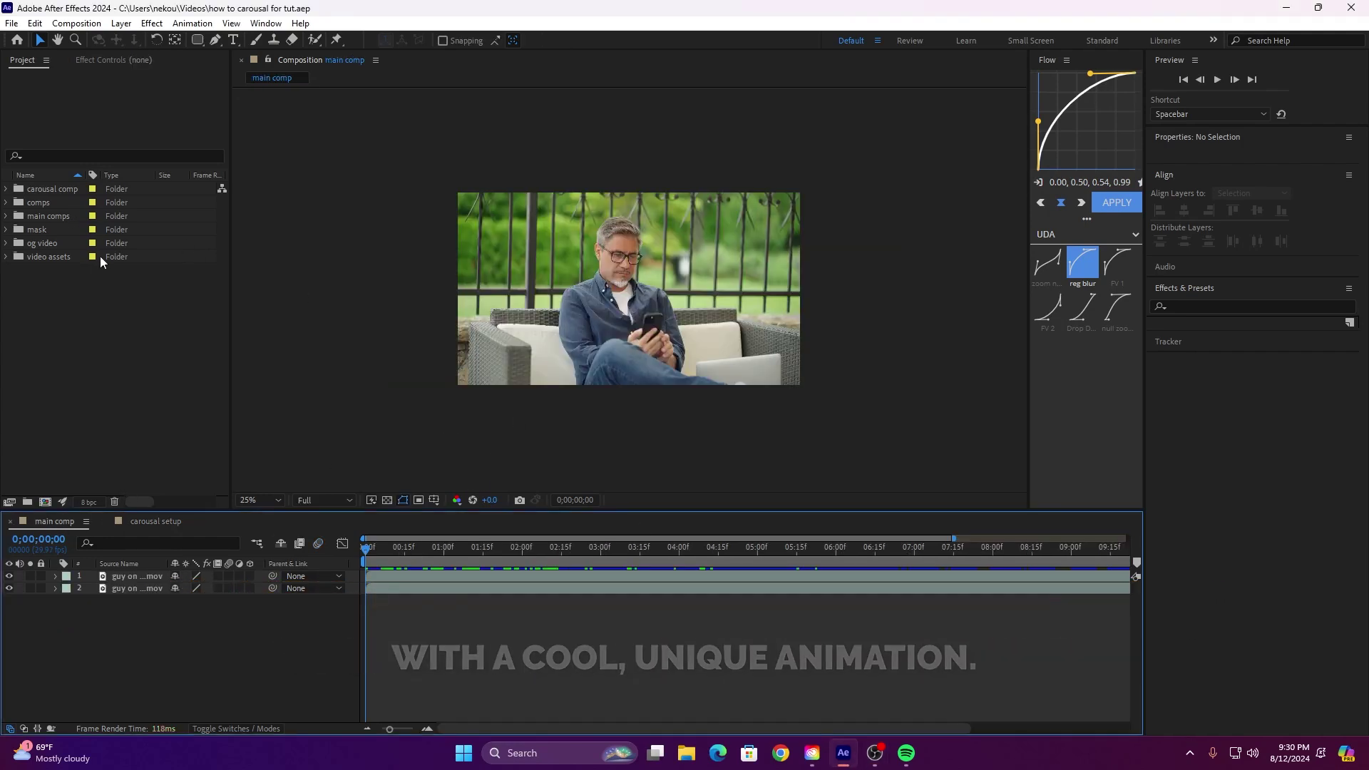
{"action": "left_click", "coordinate": [7, 190]}
{"action": "left_click_drag", "start_coordinate": [66, 203], "coordinate": [379, 592]}
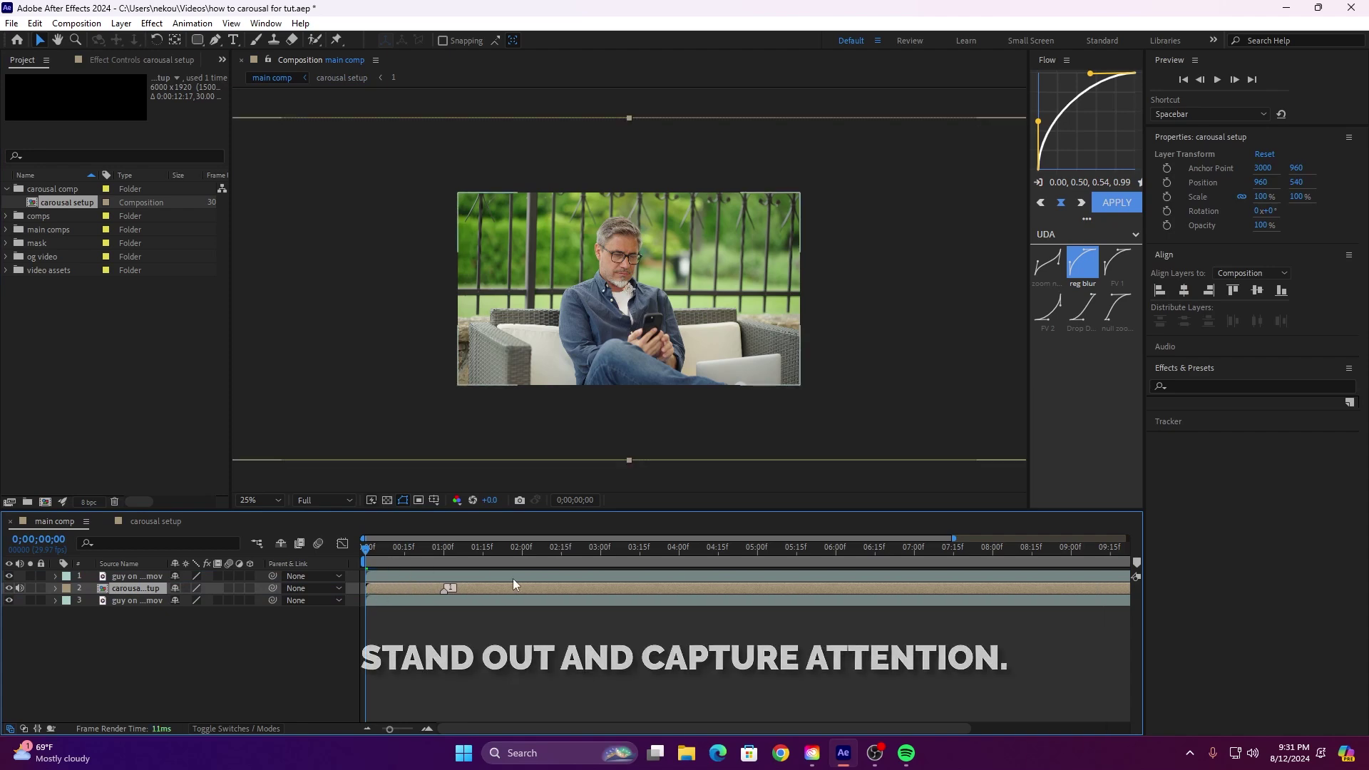
Step: Scale the carousal setup layer to 32%, checking its fit at 0;00;01;25
{"action": "left_click_drag", "start_coordinate": [390, 729], "coordinate": [371, 729]}
{"action": "left_click_drag", "start_coordinate": [370, 550], "coordinate": [476, 551]}
{"action": "key", "text": "s"}
{"action": "mouse_move", "coordinate": [190, 600]}
{"action": "left_mouse_down"}
{"action": "mouse_move", "coordinate": [146, 600]}
{"action": "mouse_move", "coordinate": [184, 600]}
{"action": "left_mouse_up"}
{"action": "left_click", "coordinate": [403, 500]}
{"action": "left_click", "coordinate": [484, 520]}
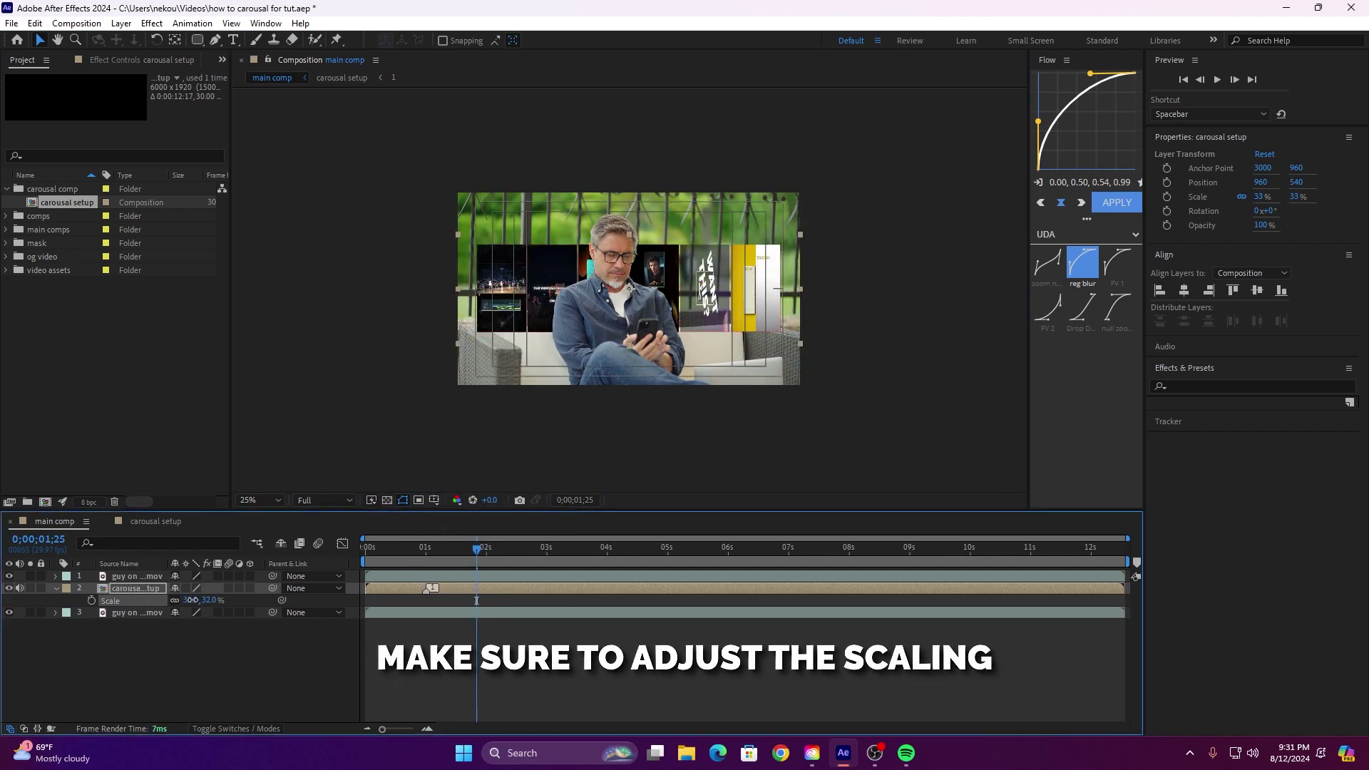
{"action": "key", "text": "s"}
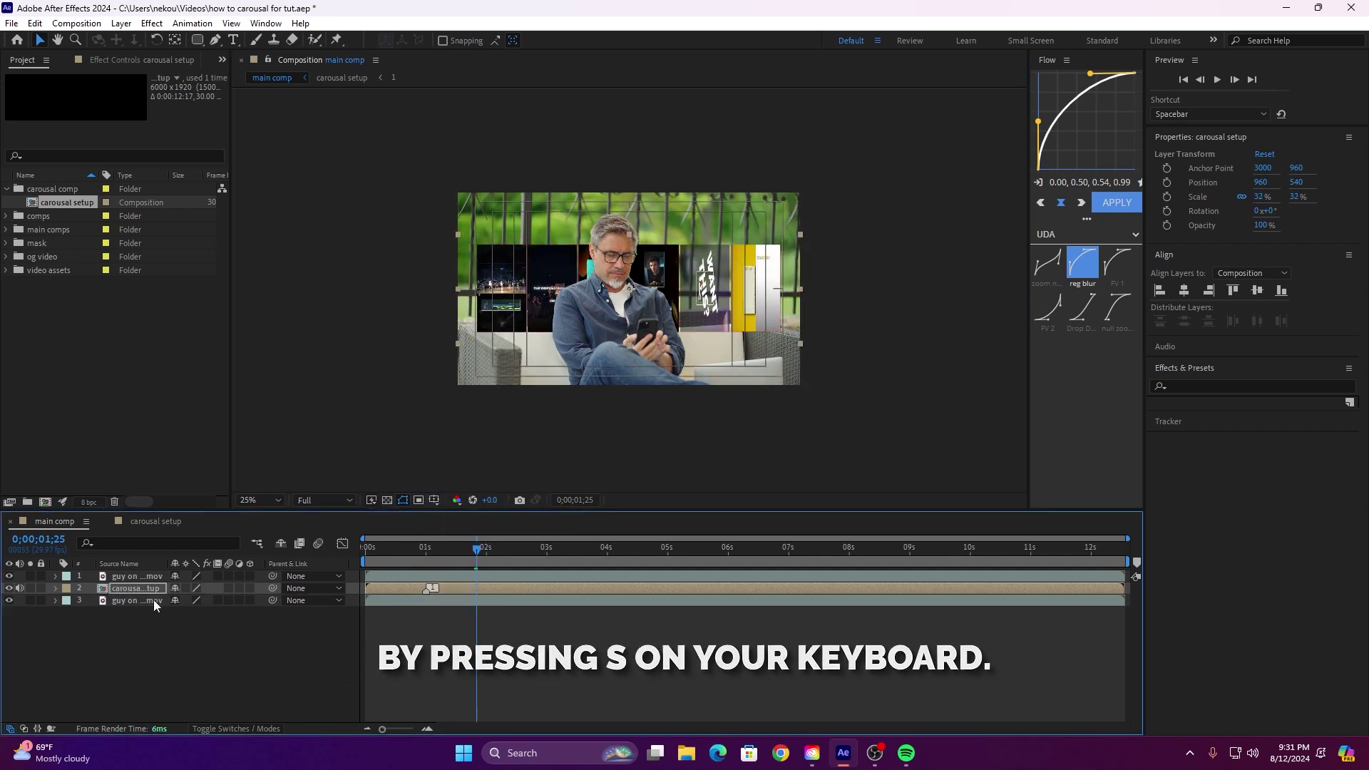
Step: Find the CC Cylinder effect and apply it to the carousal setup layer
{"action": "left_click", "coordinate": [1280, 387]}
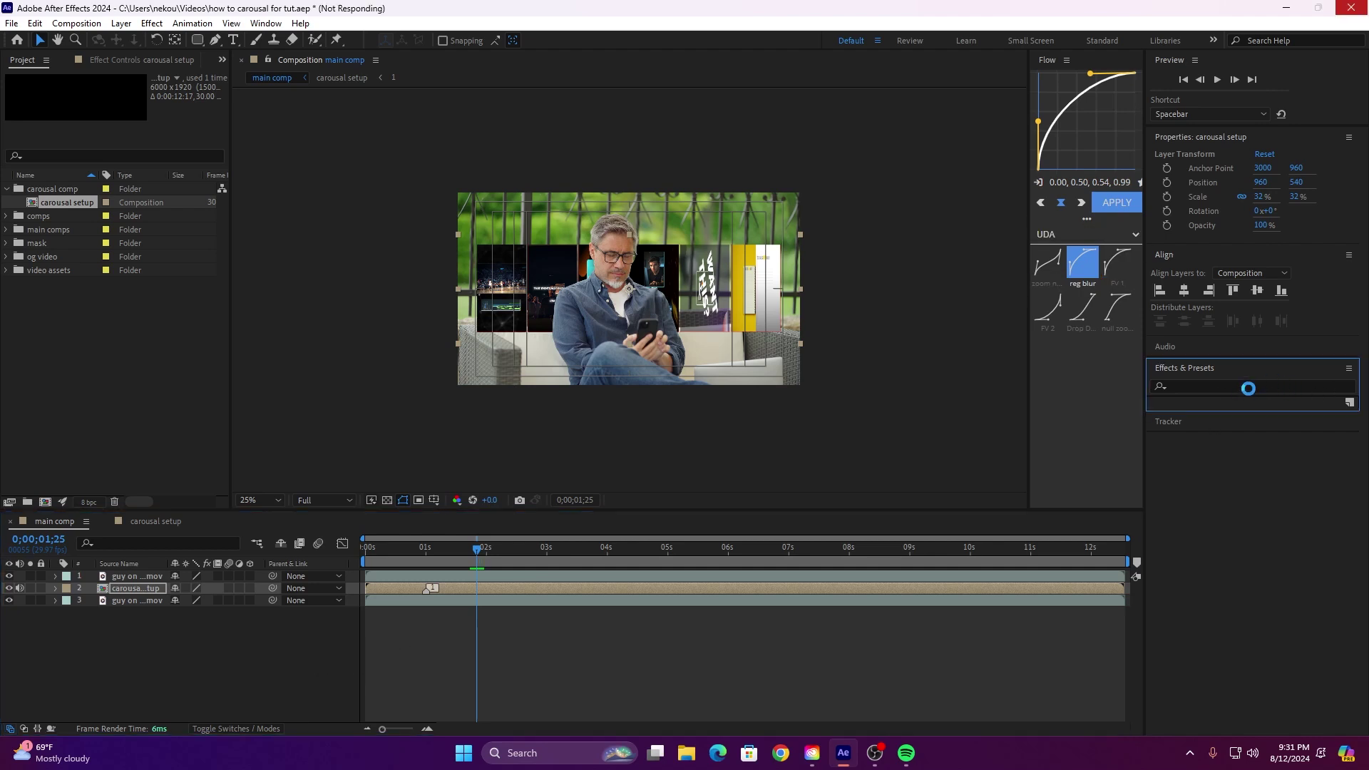
{"action": "type", "text": "cc cyl"}
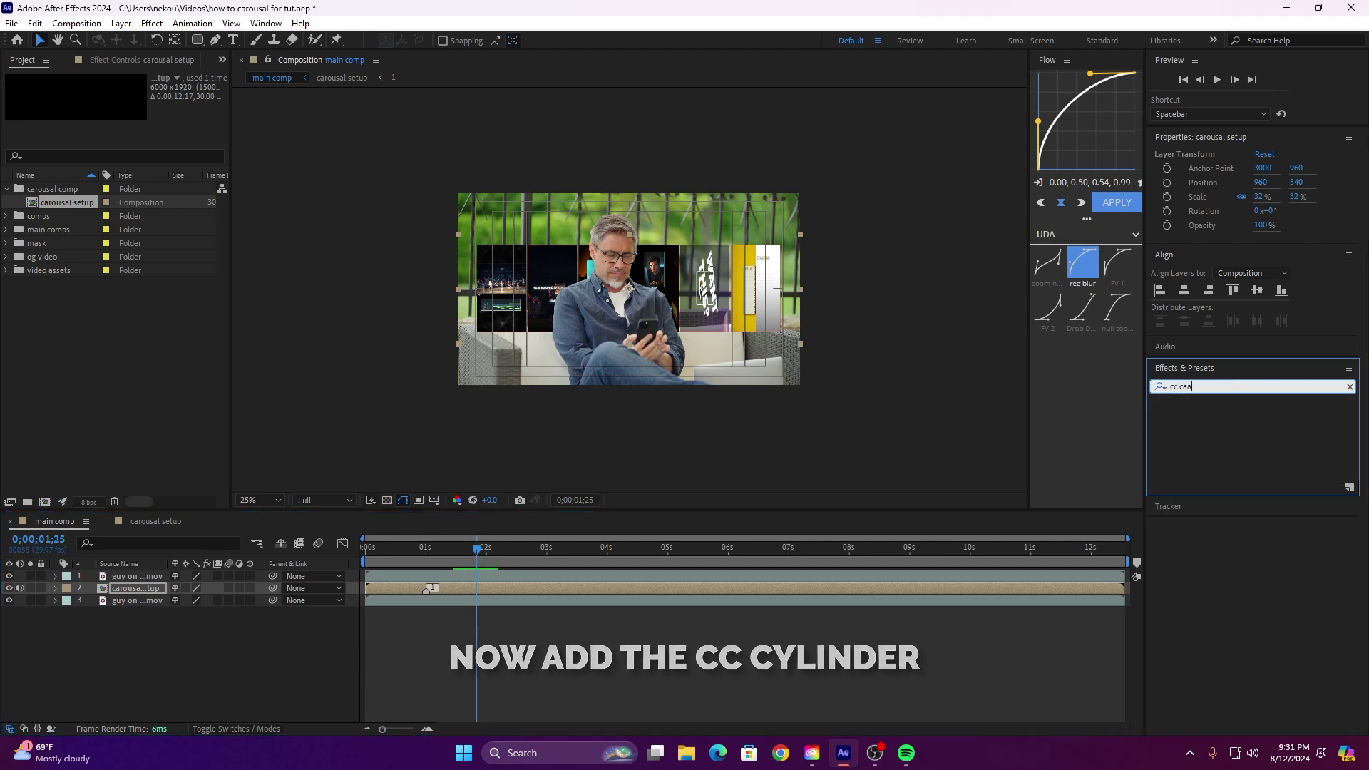
{"action": "left_click_drag", "start_coordinate": [1205, 438], "coordinate": [585, 591]}
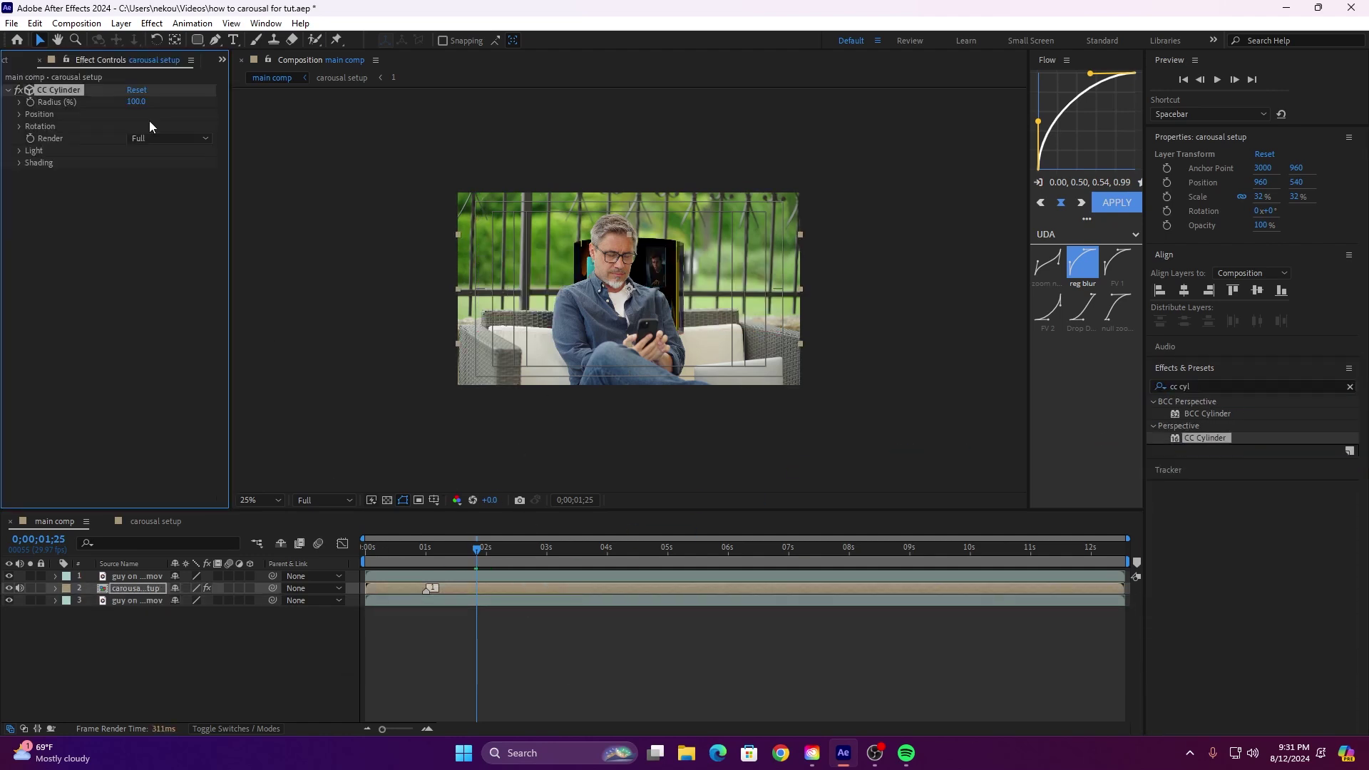
Step: Scale the carousal setup layer in main comp up to 53% and return to the start of the composition
{"action": "key", "text": "s"}
{"action": "left_click_drag", "start_coordinate": [191, 601], "coordinate": [209, 601]}
{"action": "left_click_drag", "start_coordinate": [477, 550], "coordinate": [448, 557]}
{"action": "key", "text": "Home"}
Step: Lower the preview resolution to Quarter and review how the carousel rises behind the man during the first seconds
{"action": "left_click", "coordinate": [323, 500]}
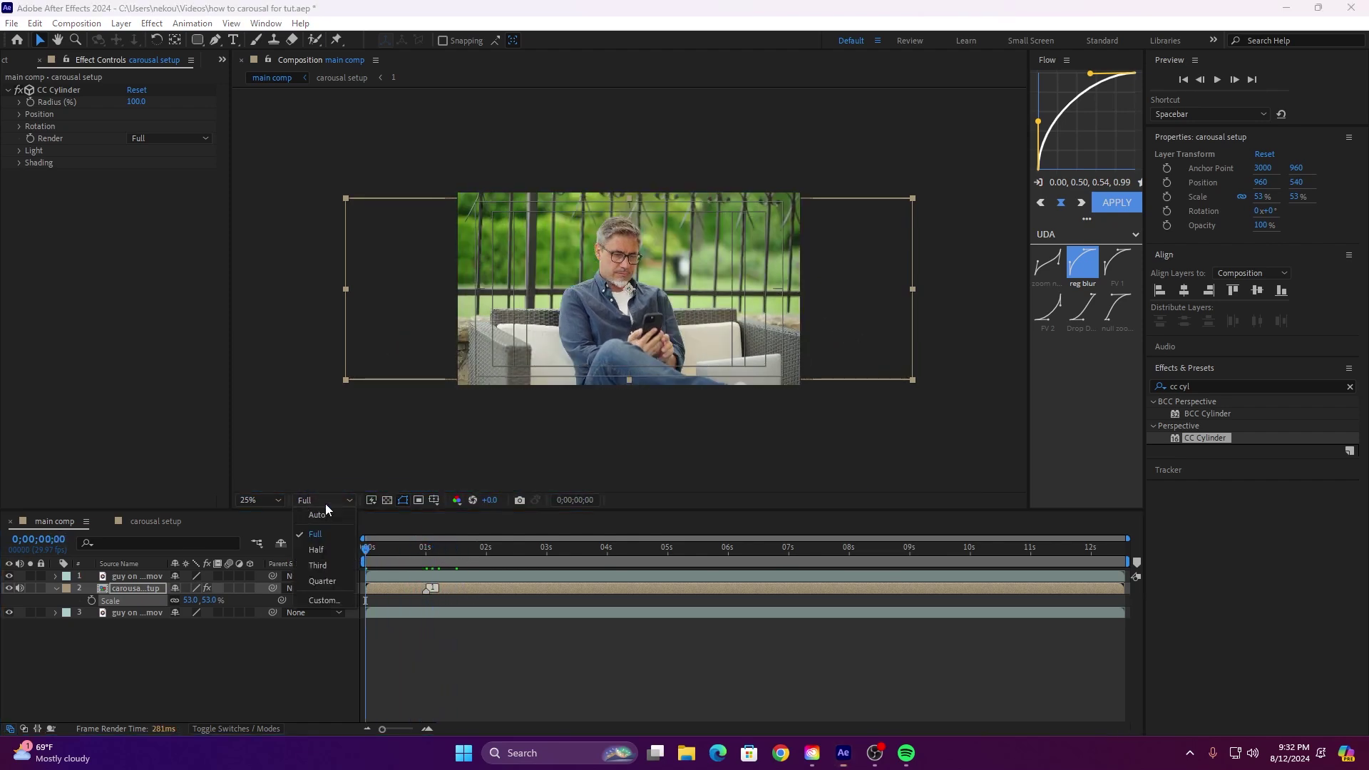
{"action": "left_click", "coordinate": [324, 582]}
{"action": "left_click", "coordinate": [379, 550]}
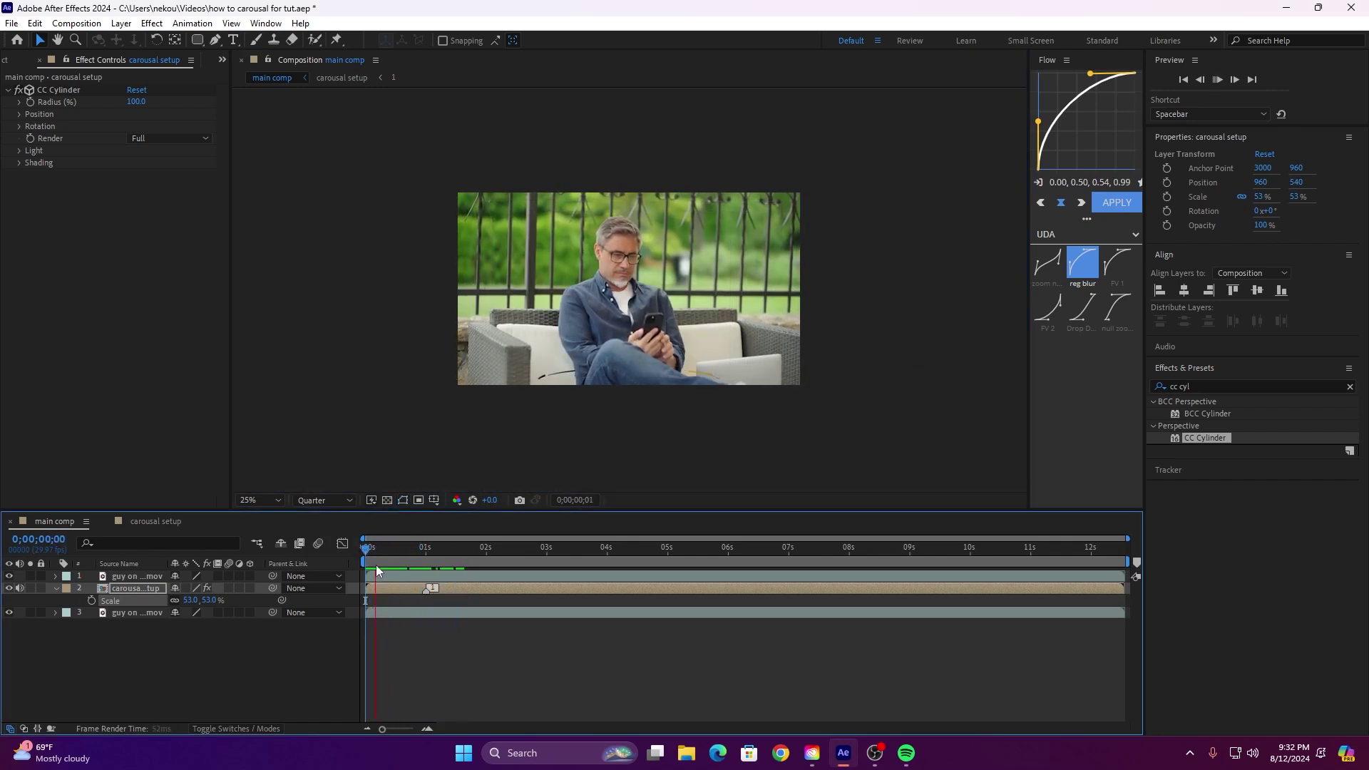
{"action": "key", "text": "space"}
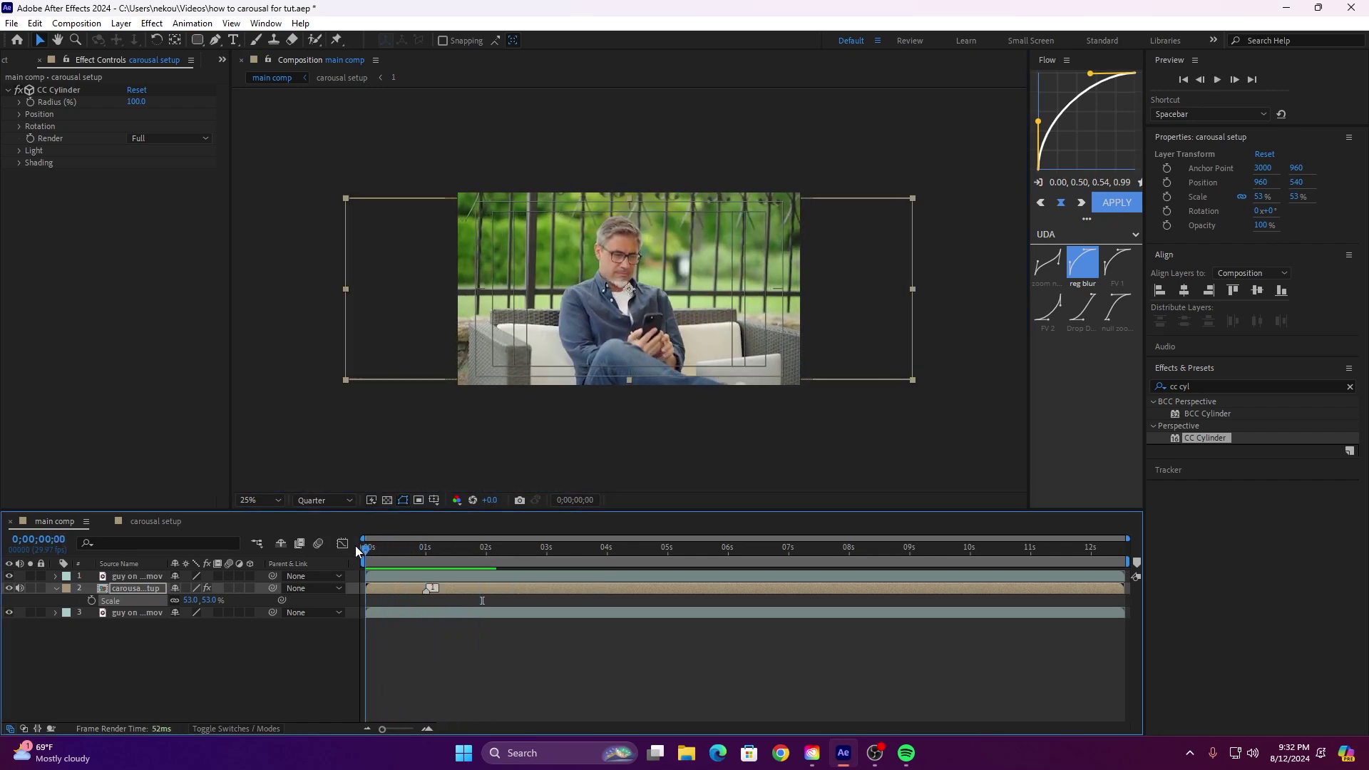
{"action": "left_click_drag", "start_coordinate": [499, 552], "coordinate": [618, 553]}
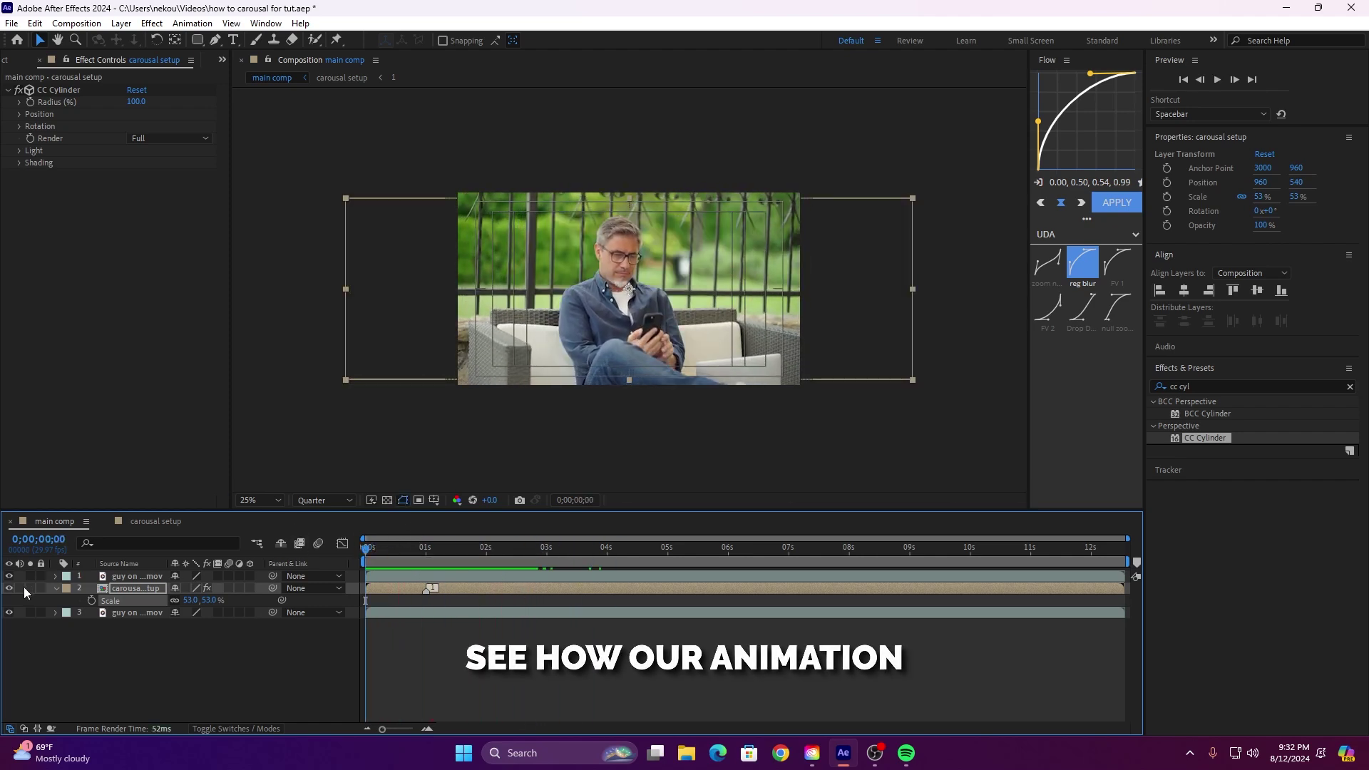
{"action": "left_click", "coordinate": [418, 549]}
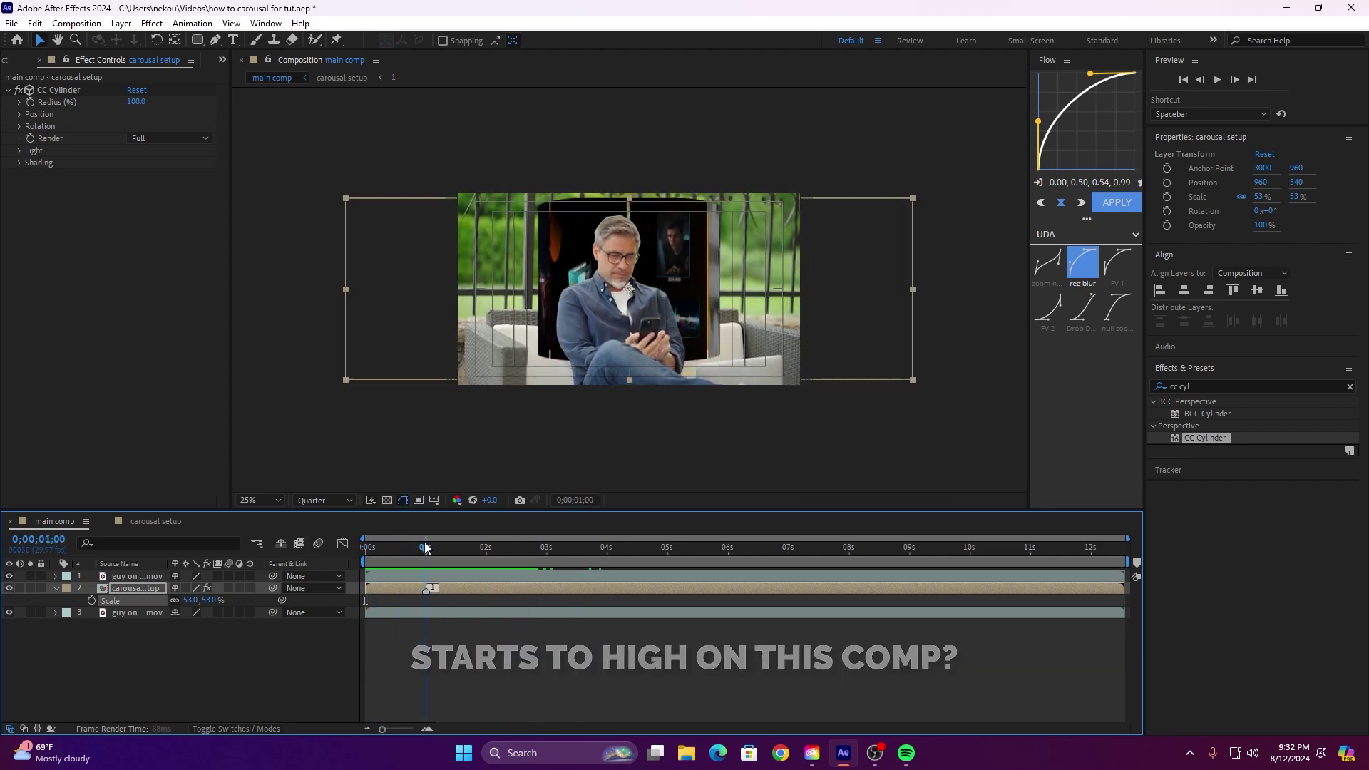
{"action": "left_click", "coordinate": [458, 548]}
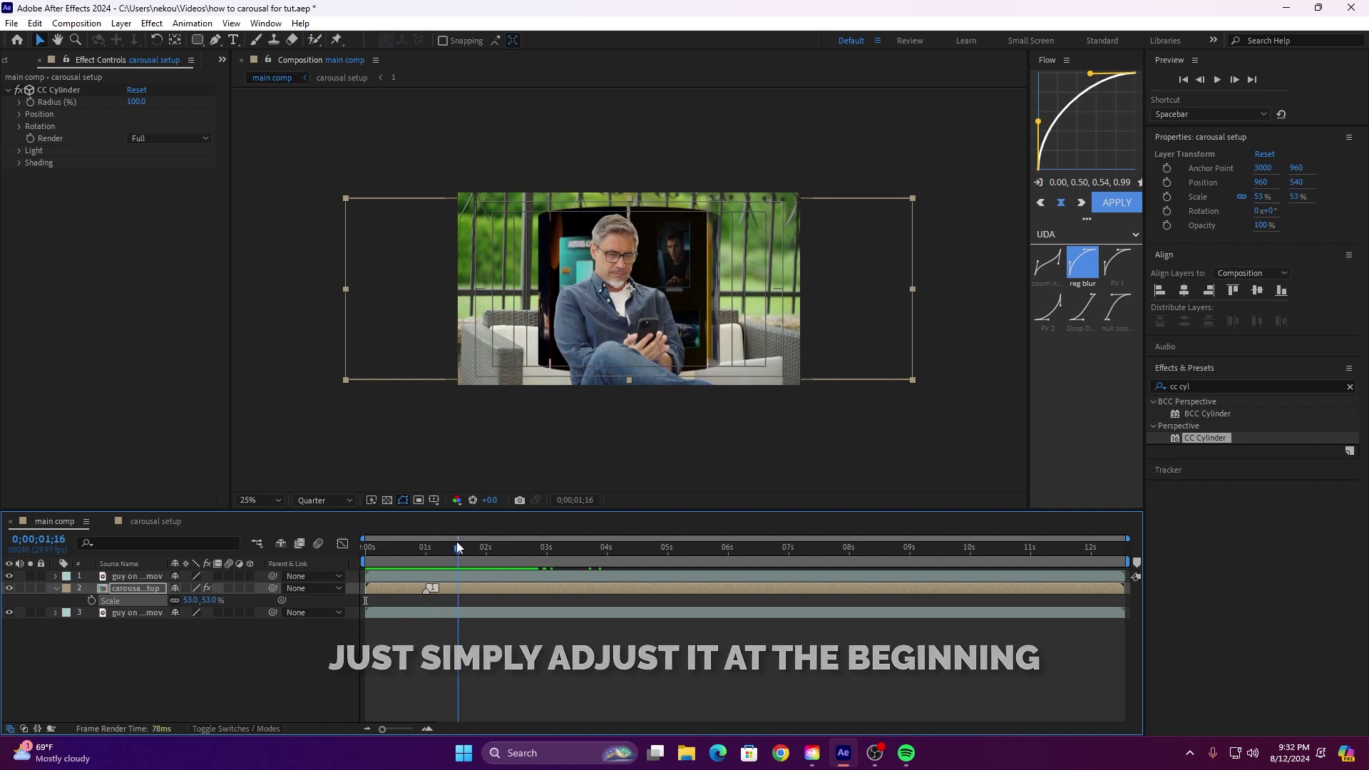
{"action": "left_click_drag", "start_coordinate": [457, 546], "coordinate": [473, 546]}
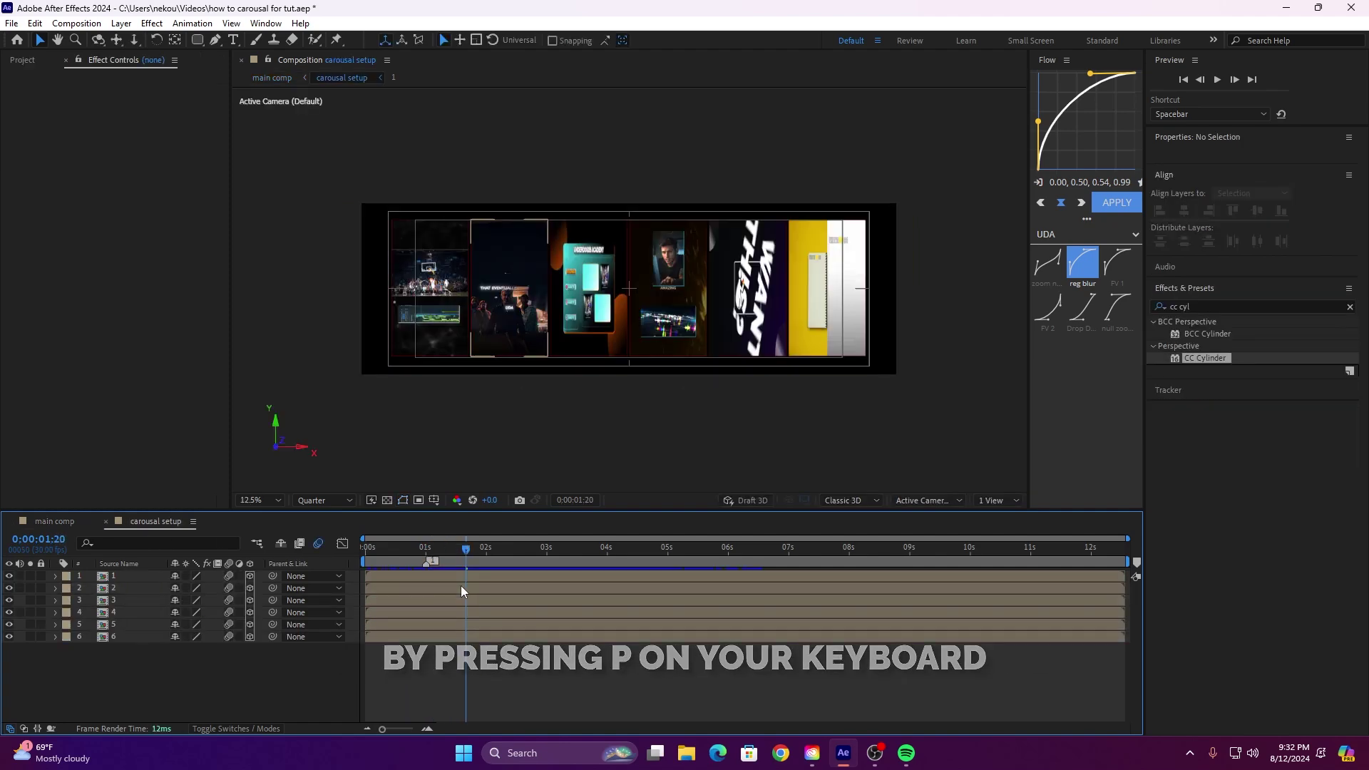
Step: Inspect the carousal setup composition's layer keyframes and place a composition marker in main comp at 0;00;01;20
{"action": "left_click", "coordinate": [468, 574]}
{"action": "key", "text": "u"}
{"action": "left_click", "coordinate": [426, 547]}
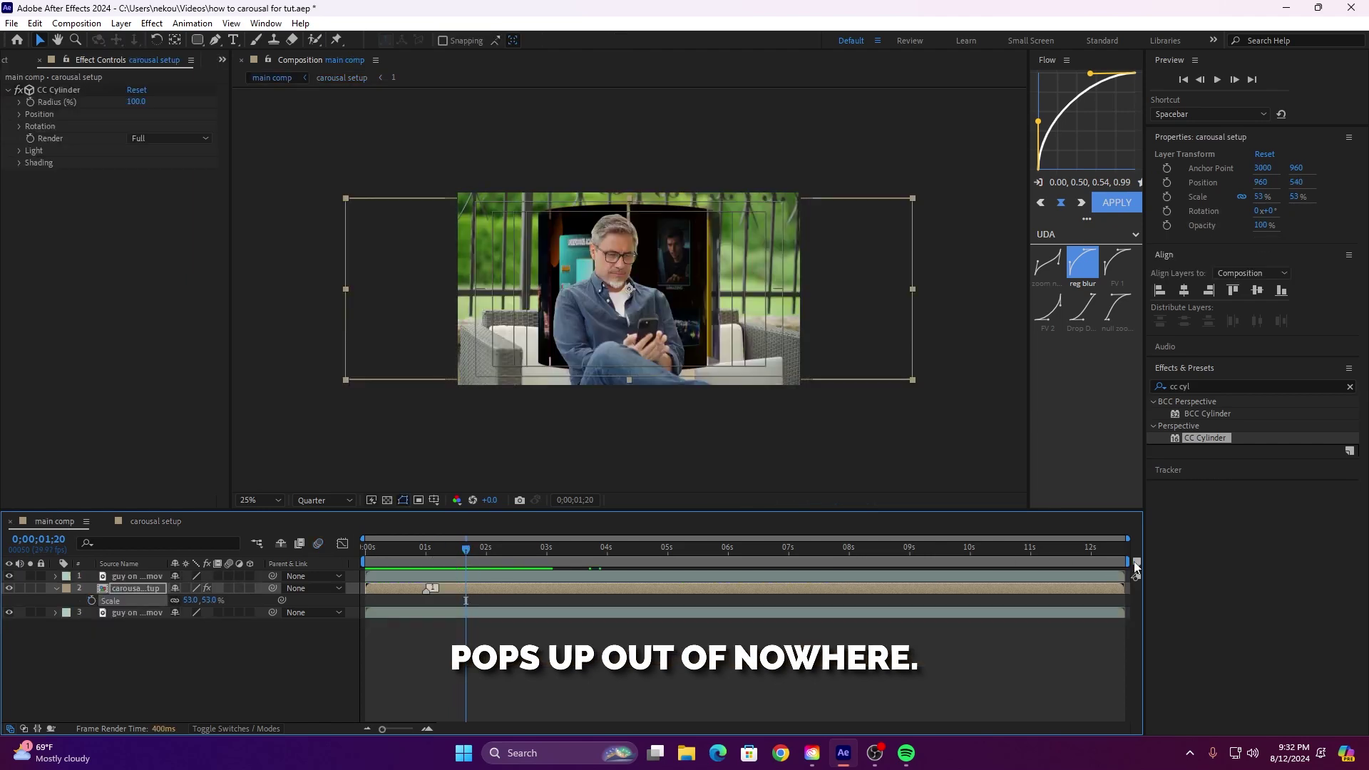
{"action": "mouse_move", "coordinate": [1137, 567]}
{"action": "left_mouse_down"}
{"action": "mouse_move", "coordinate": [482, 564]}
{"action": "mouse_move", "coordinate": [482, 574]}
{"action": "left_mouse_up"}
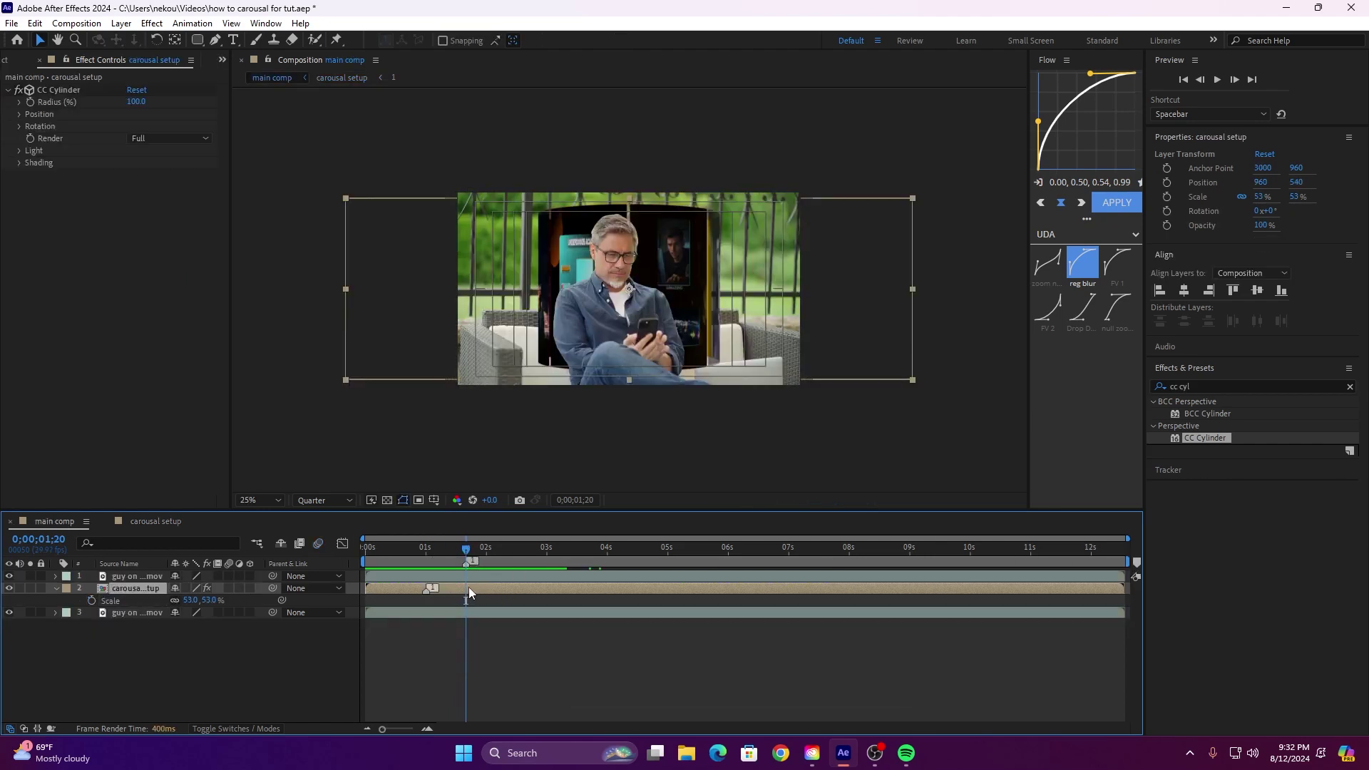
Step: Keyframe the carousal setup layer's position at 960, 540 at 0;00;01;20 and at 960, 642 at 0;00;00;06
{"action": "left_click", "coordinate": [92, 600]}
{"action": "left_click_drag", "start_coordinate": [467, 549], "coordinate": [380, 552]}
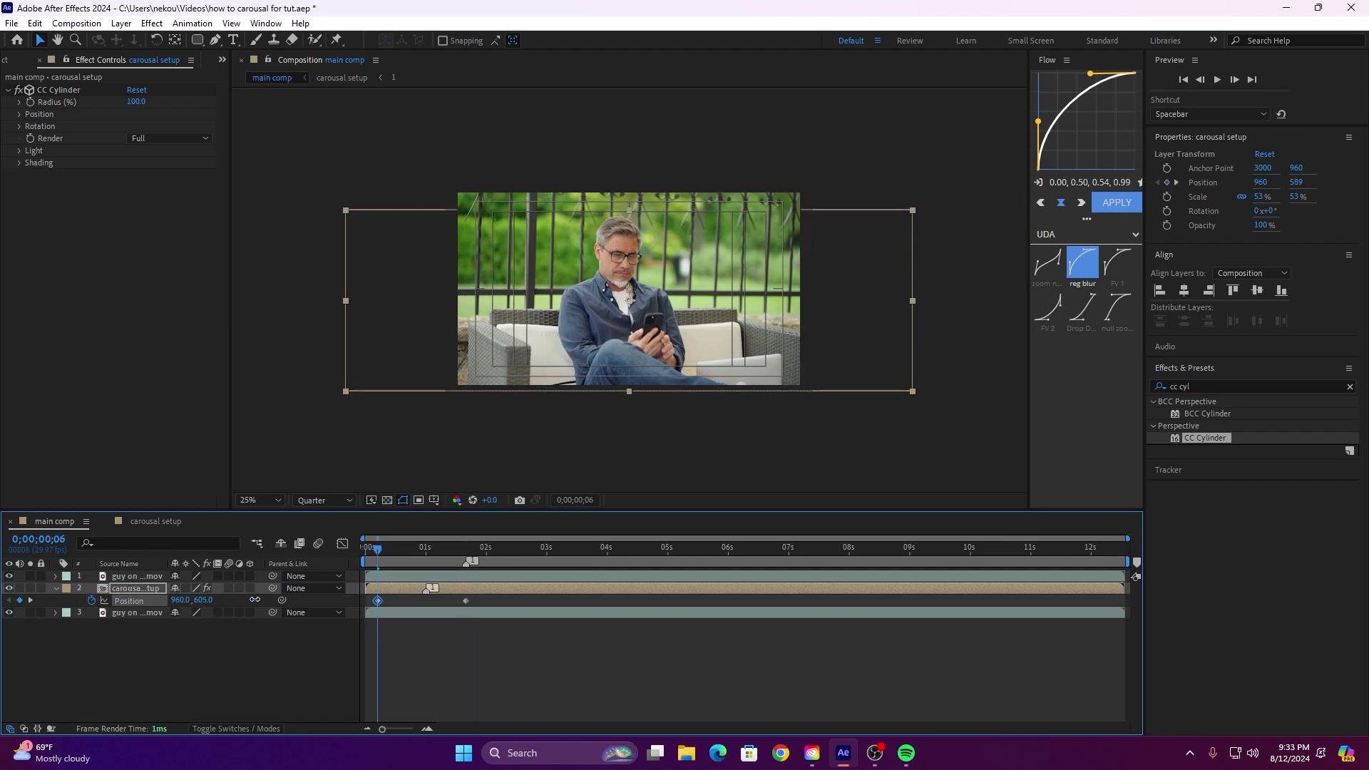
{"action": "key", "text": "space"}
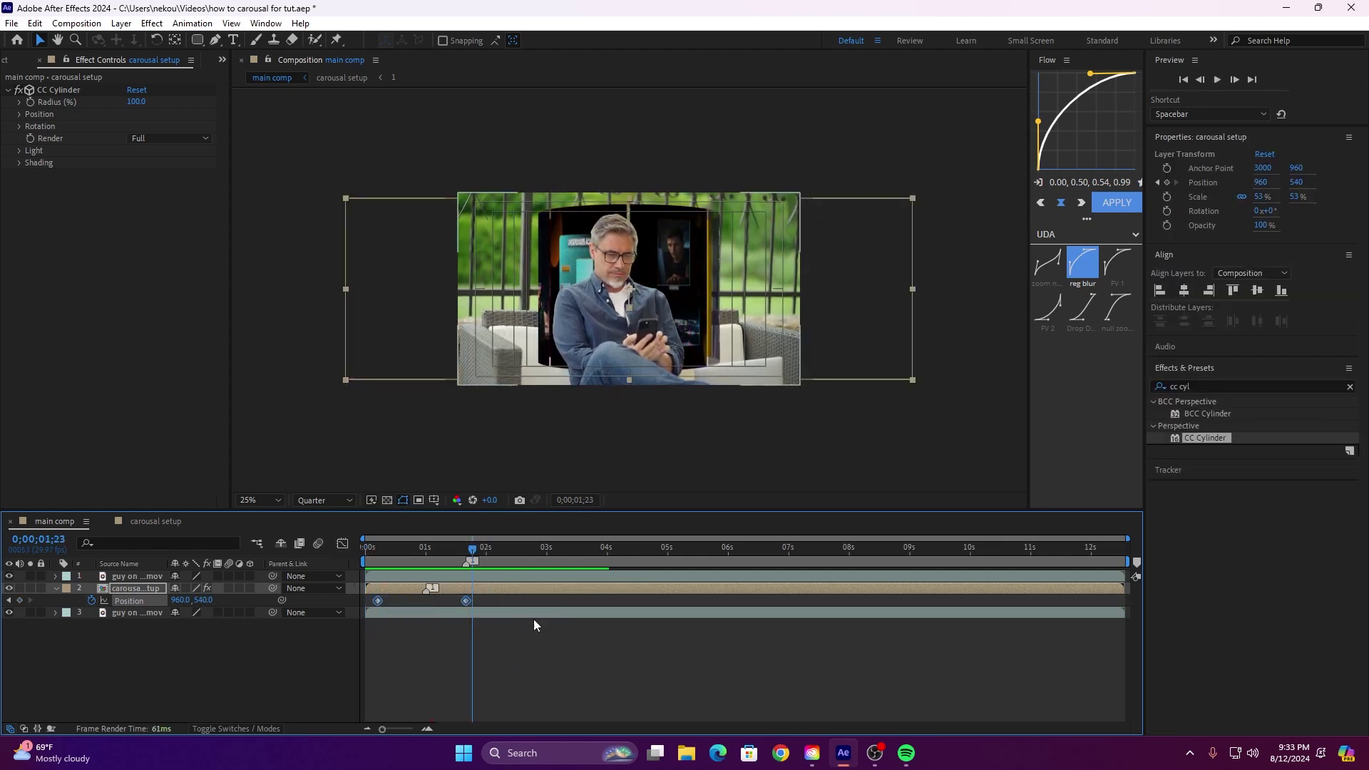
Step: Enable motion blur for the carousal setup layer and preview its rising animation from the start
{"action": "key", "text": "u"}
{"action": "left_click", "coordinate": [440, 549]}
{"action": "left_click_drag", "start_coordinate": [440, 549], "coordinate": [362, 553]}
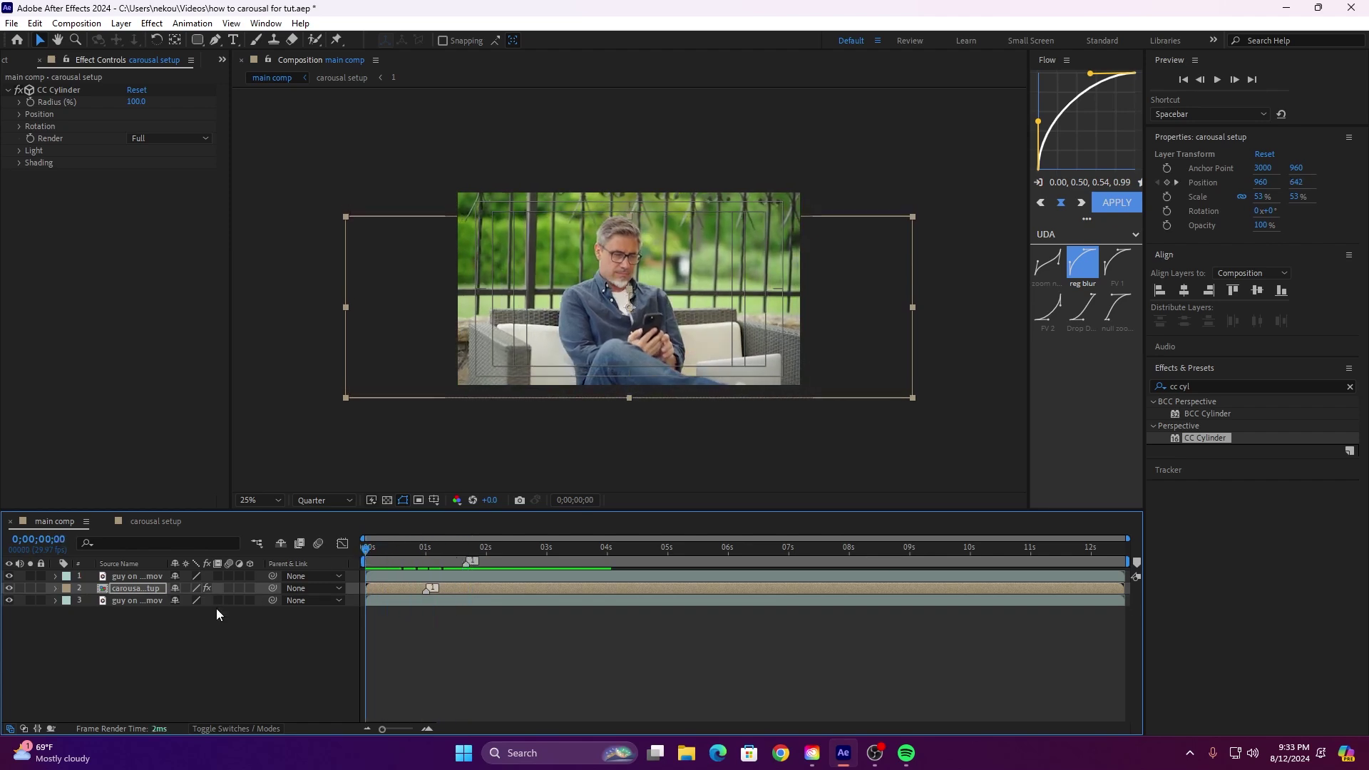
{"action": "key", "text": "space"}
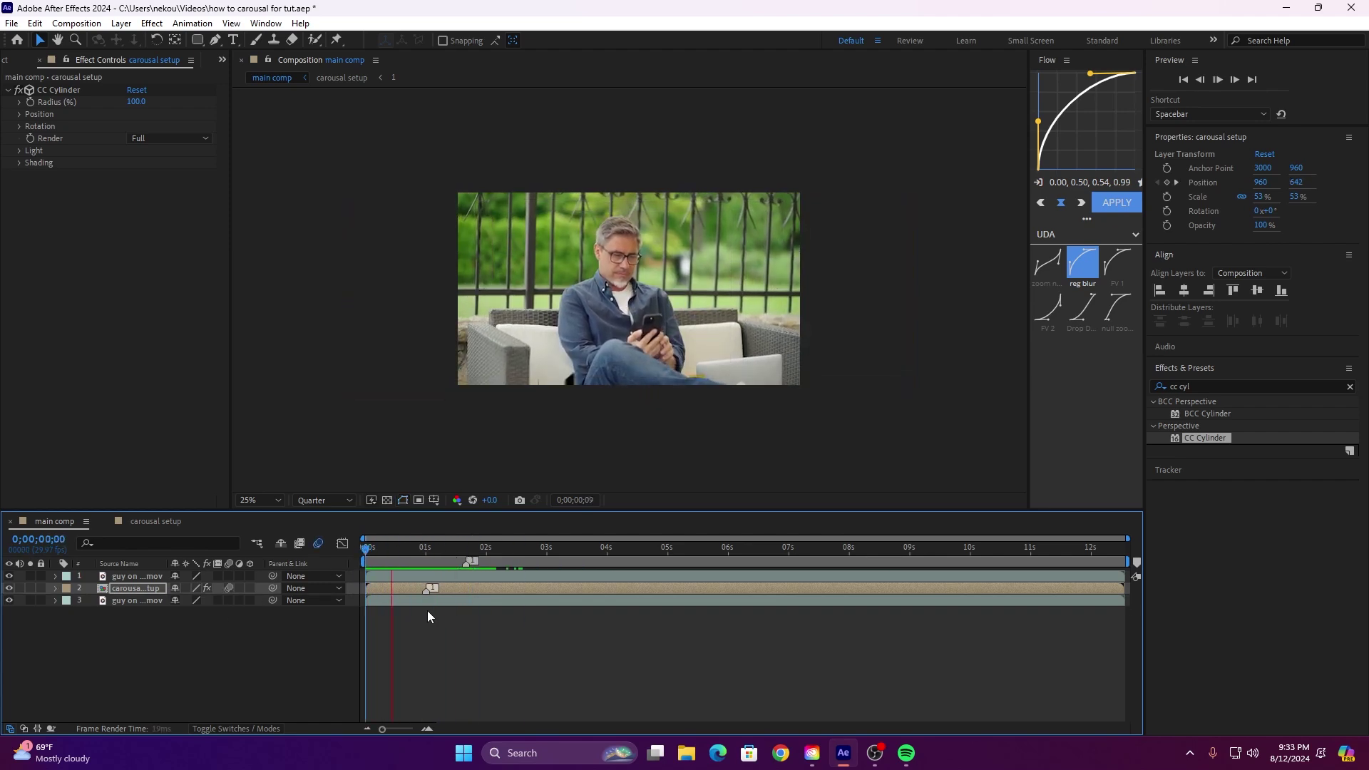
{"action": "key", "text": "space"}
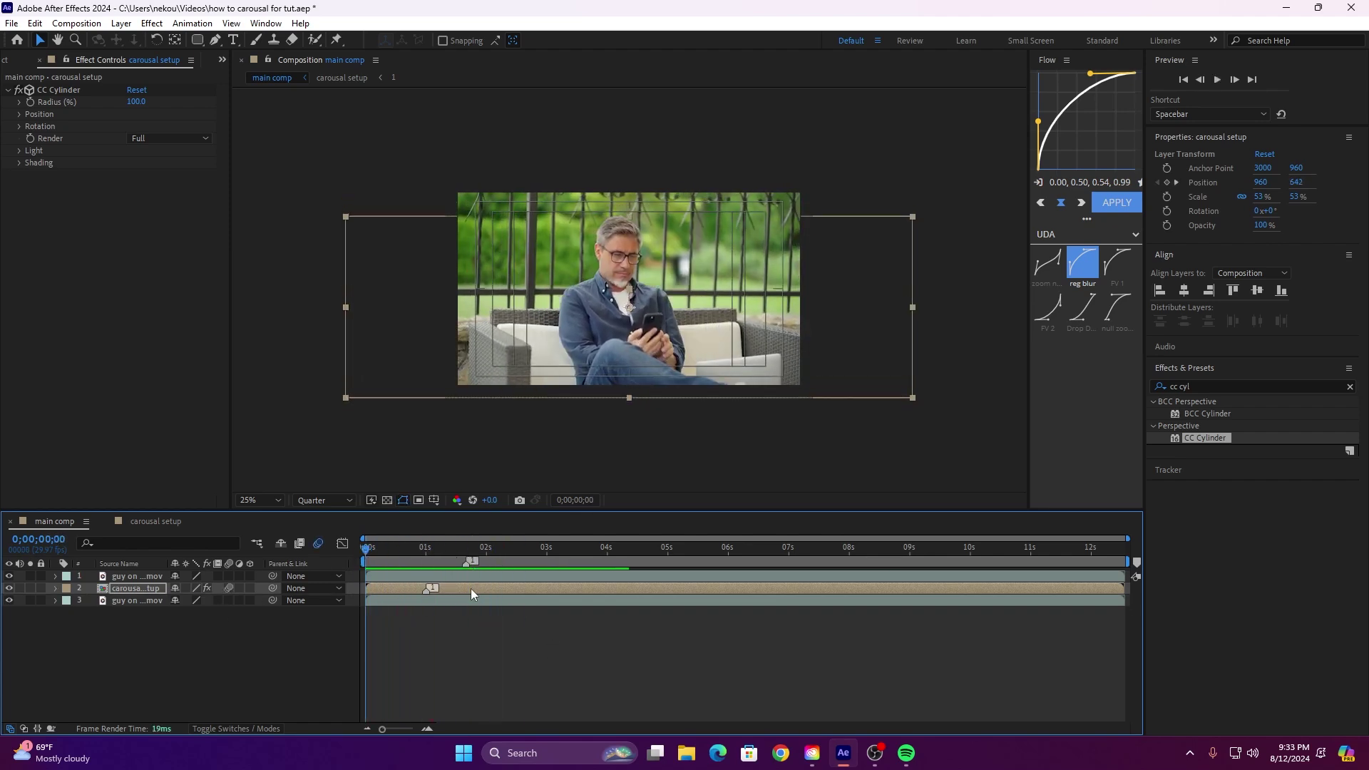
Step: Isolate the background footage by hiding the carousal setup layer and the top man layer, and clear the effects search
{"action": "left_click", "coordinate": [9, 588]}
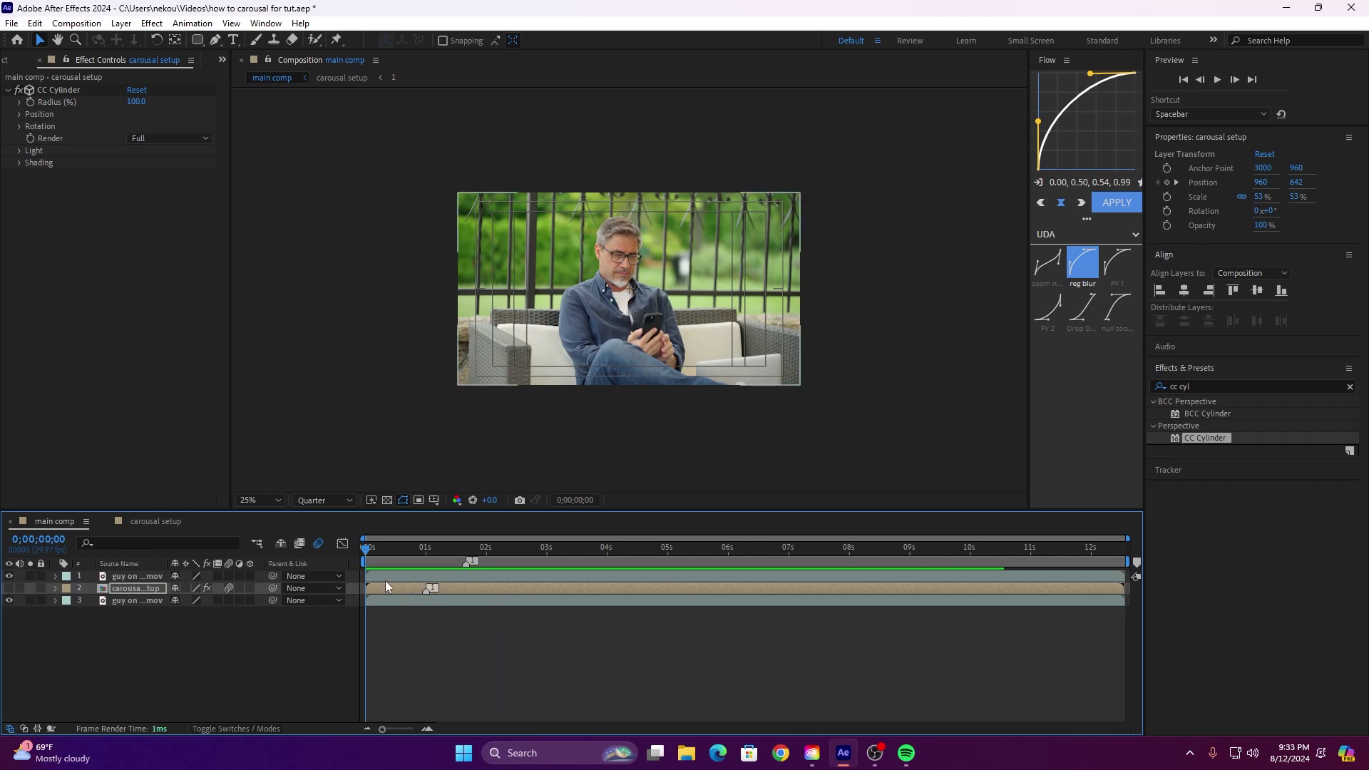
{"action": "left_click_drag", "start_coordinate": [1218, 385], "coordinate": [1150, 391]}
{"action": "key", "text": "BackSpace"}
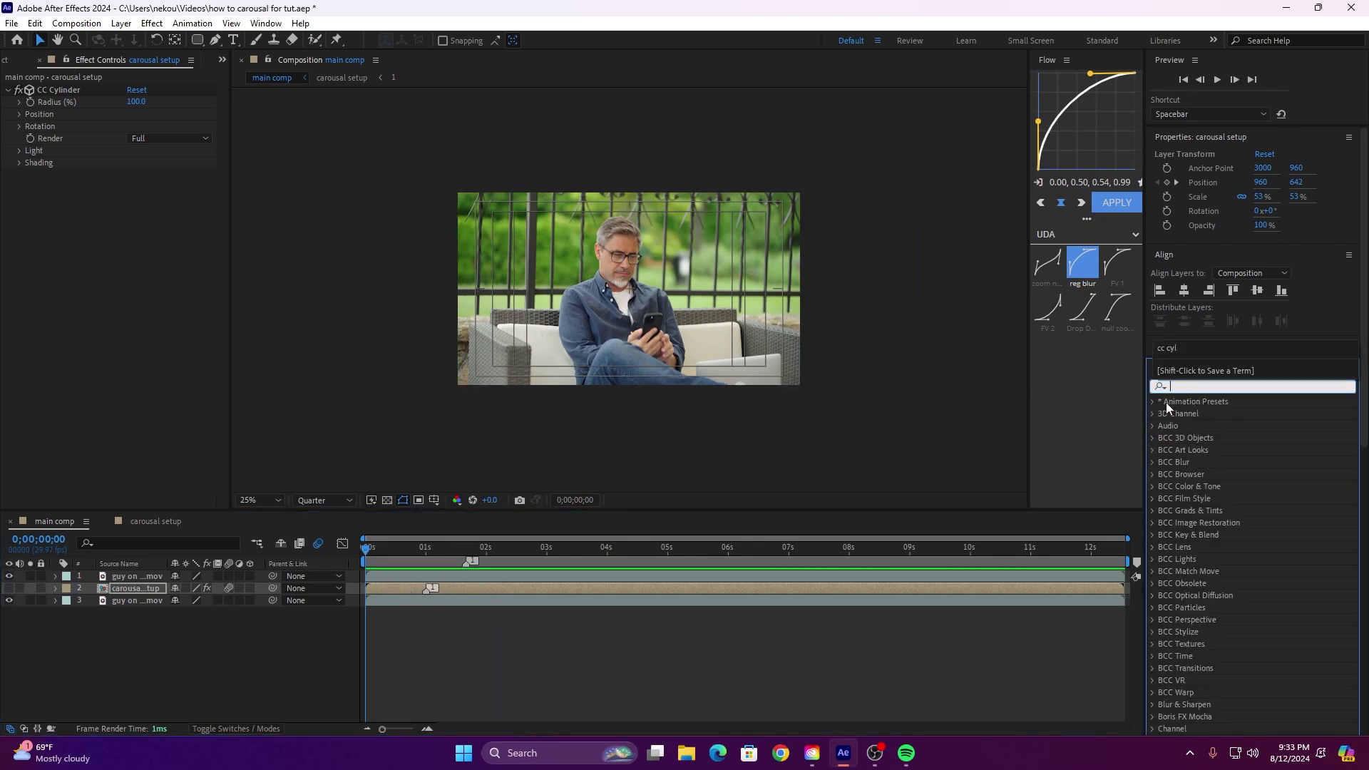
{"action": "left_click", "coordinate": [450, 603]}
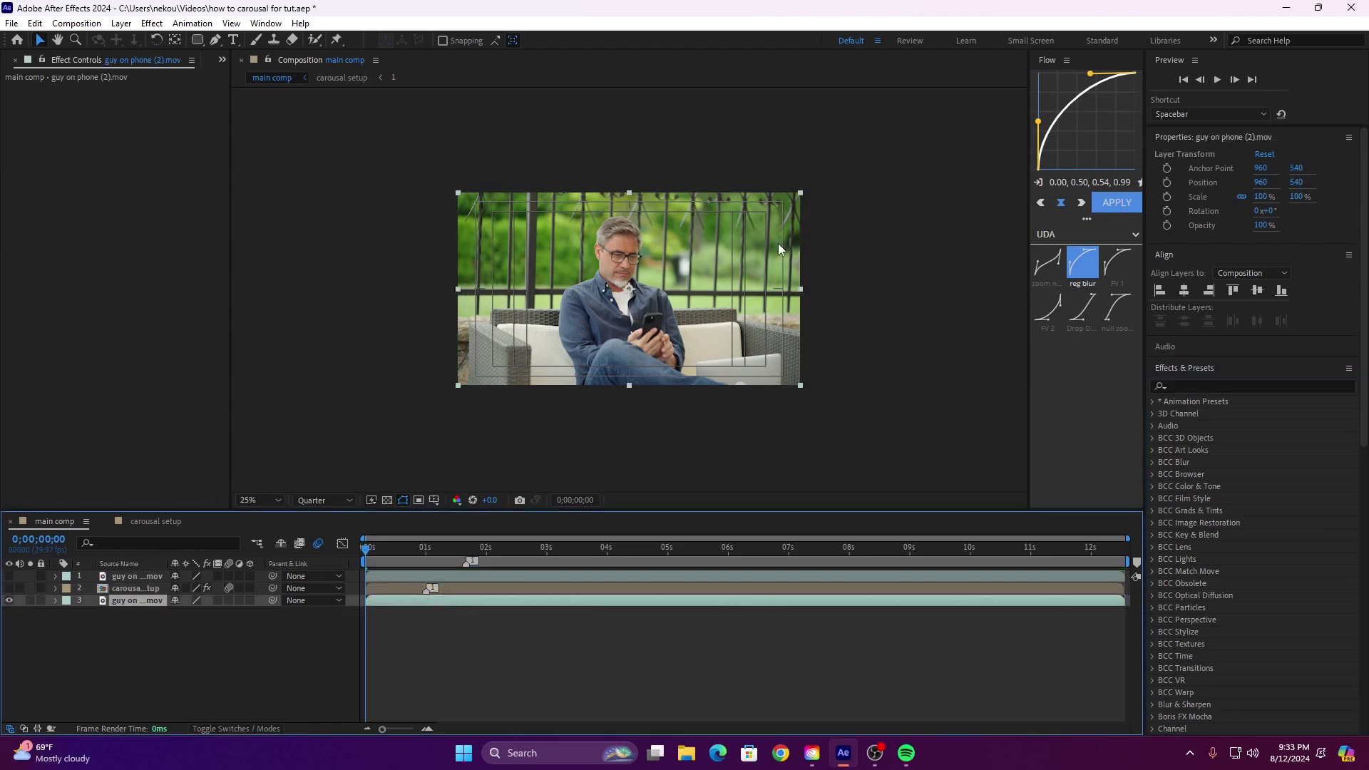
Step: Open the Tracker and start a position-only Track Motion on the bottom footage layer of the man
{"action": "left_click", "coordinate": [269, 26]}
{"action": "left_click", "coordinate": [307, 482]}
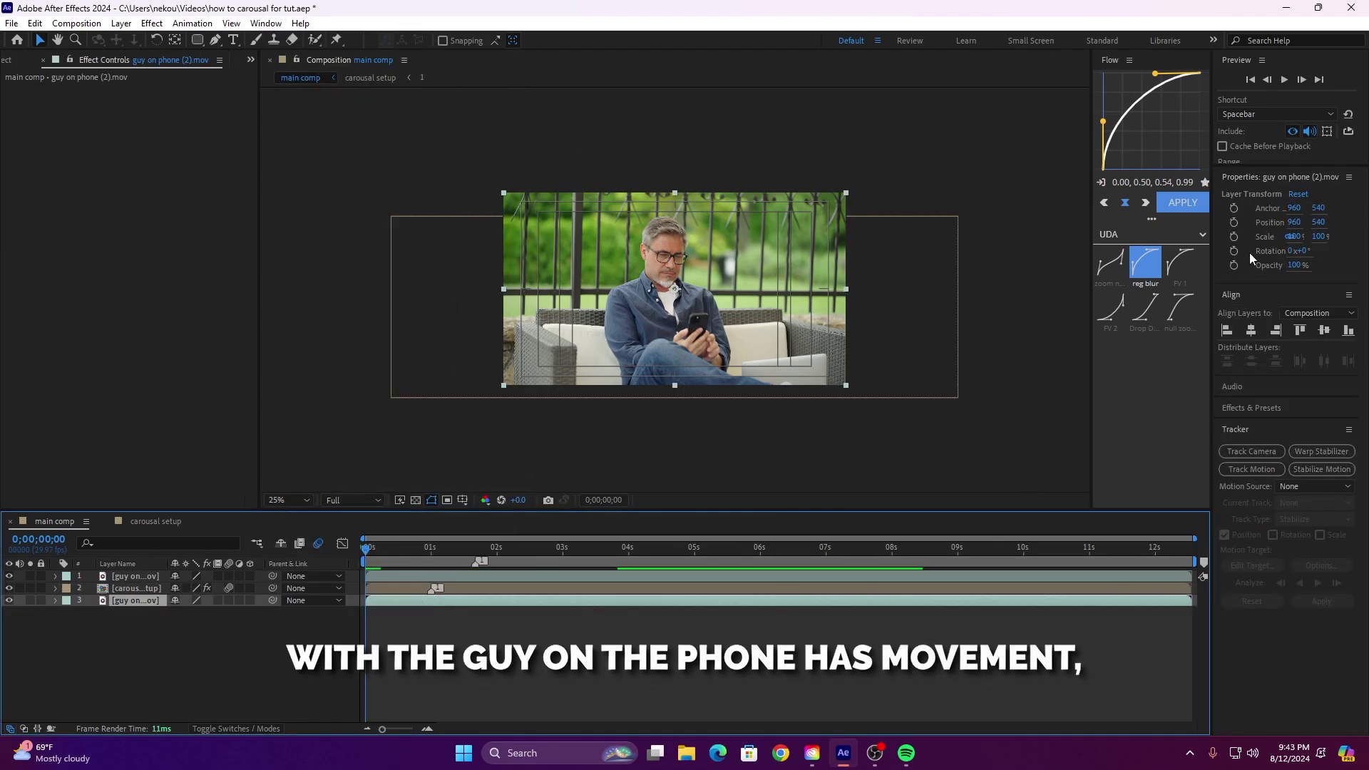
{"action": "left_click", "coordinate": [1280, 469]}
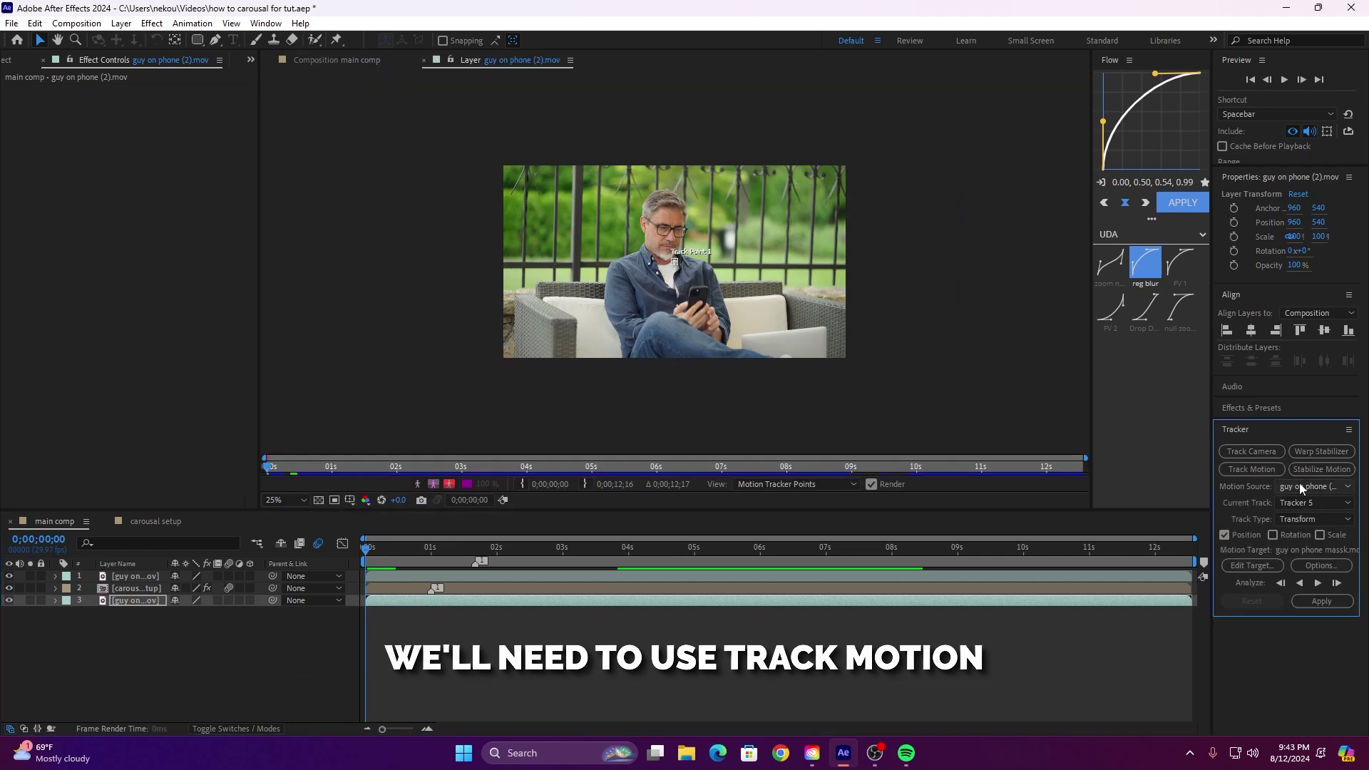
{"action": "left_click", "coordinate": [1273, 535]}
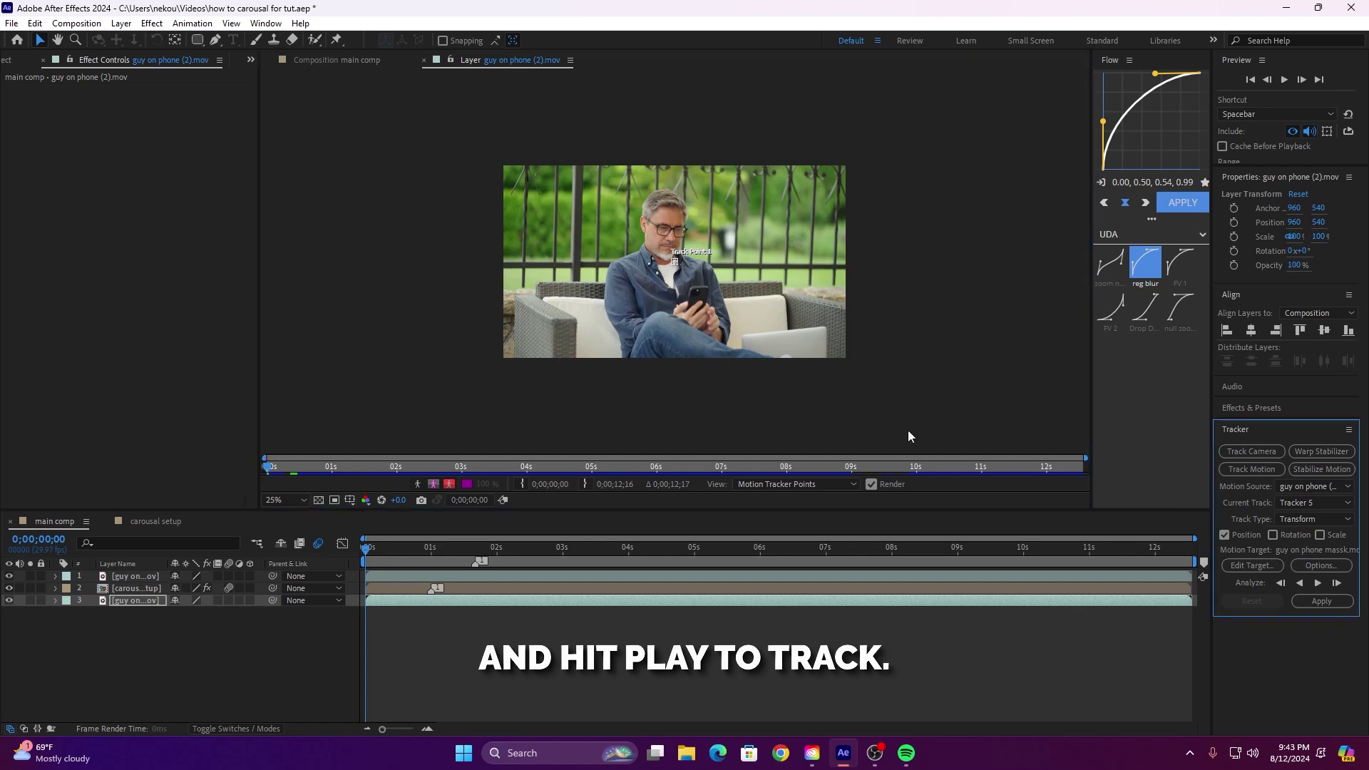
Step: Place the track point over the man's nose and analyze the motion forward to the end of the clip
{"action": "scroll", "coordinate": [683, 257], "scroll_direction": "up", "scroll_amount": 4}
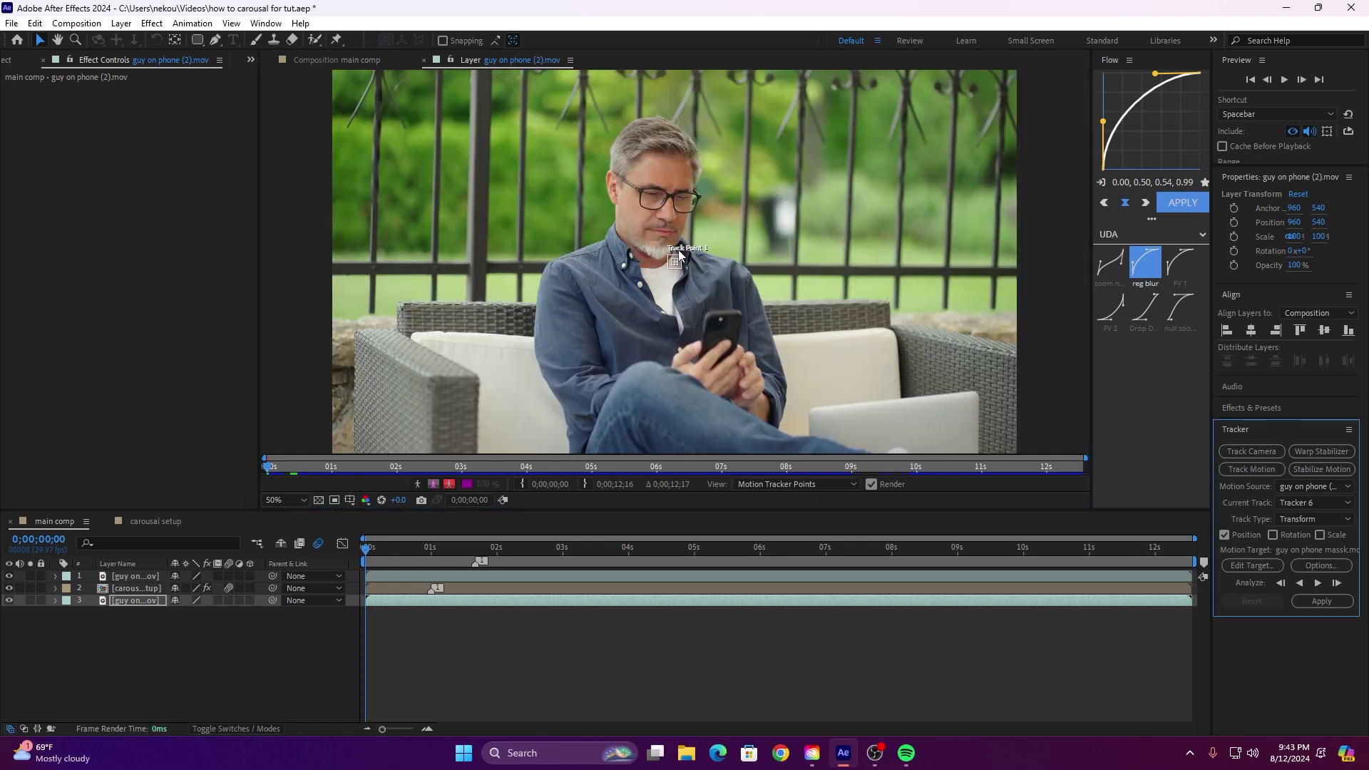
{"action": "left_click_drag", "start_coordinate": [681, 255], "coordinate": [661, 80]}
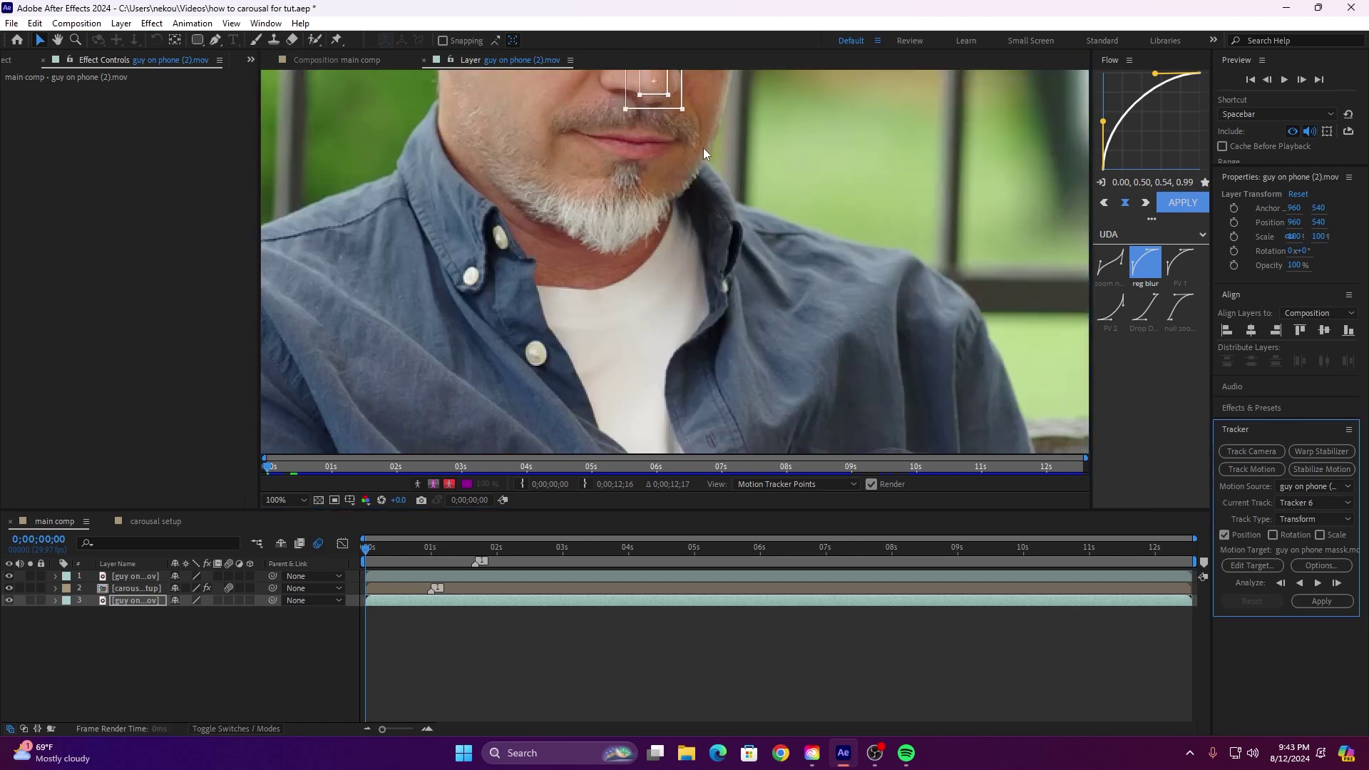
{"action": "scroll", "coordinate": [662, 82], "scroll_direction": "down", "scroll_amount": 1}
{"action": "scroll", "coordinate": [668, 168], "scroll_direction": "up", "scroll_amount": 1}
{"action": "left_click_drag", "start_coordinate": [683, 257], "coordinate": [660, 232]}
{"action": "scroll", "coordinate": [662, 234], "scroll_direction": "down", "scroll_amount": 2}
{"action": "scroll", "coordinate": [741, 323], "scroll_direction": "down", "scroll_amount": 1}
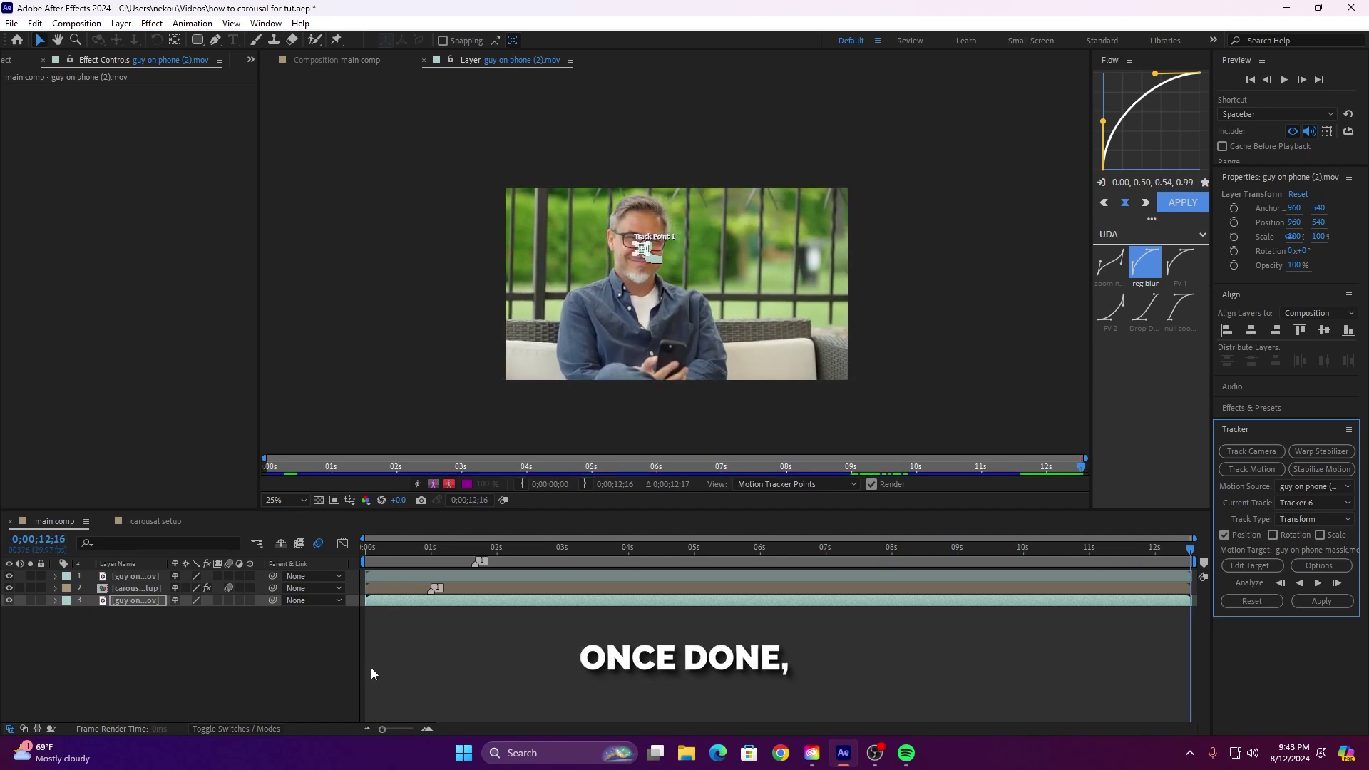
Step: Add a null object above the bottom footage layer and rename it "tracking null"
{"action": "key", "text": "ctrl+alt+shift+y"}
{"action": "right_click", "coordinate": [132, 604]}
{"action": "left_click", "coordinate": [184, 554]}
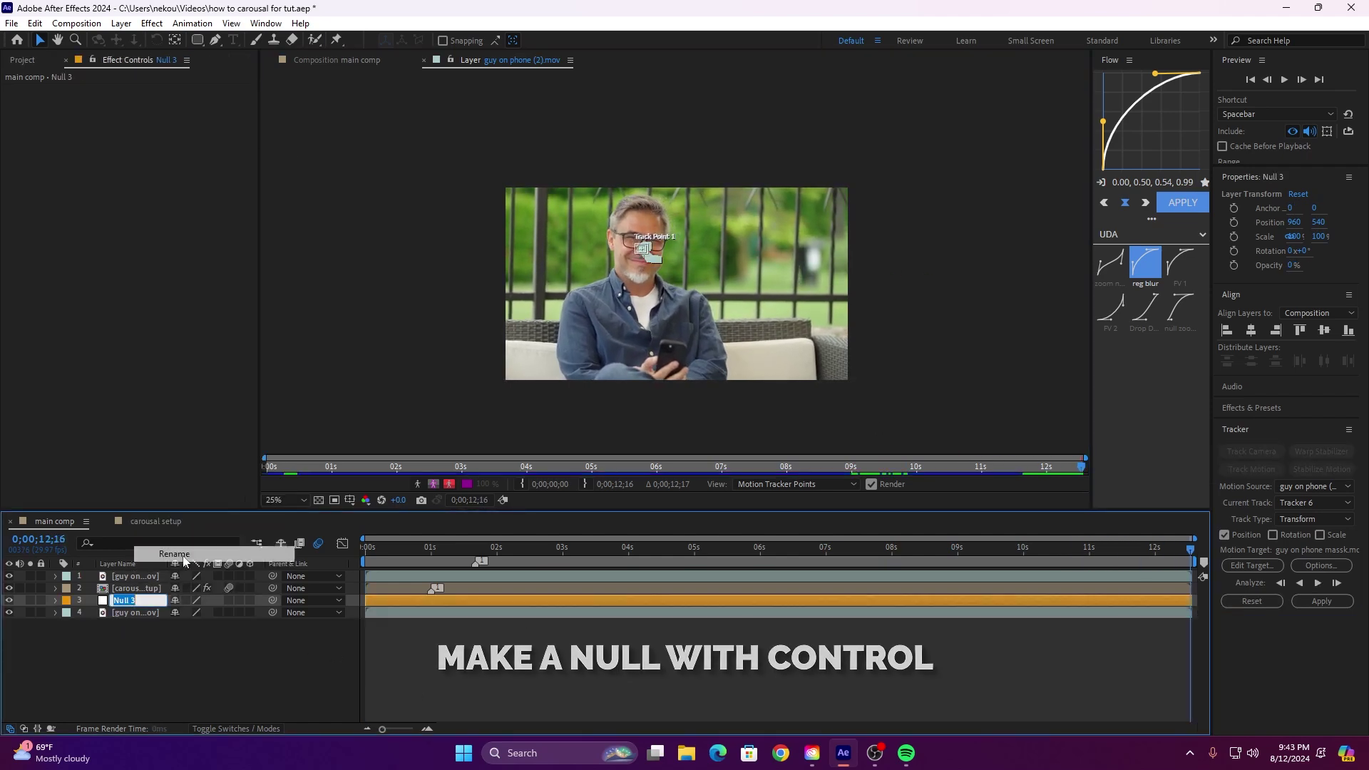
{"action": "type", "text": "tracking n"}
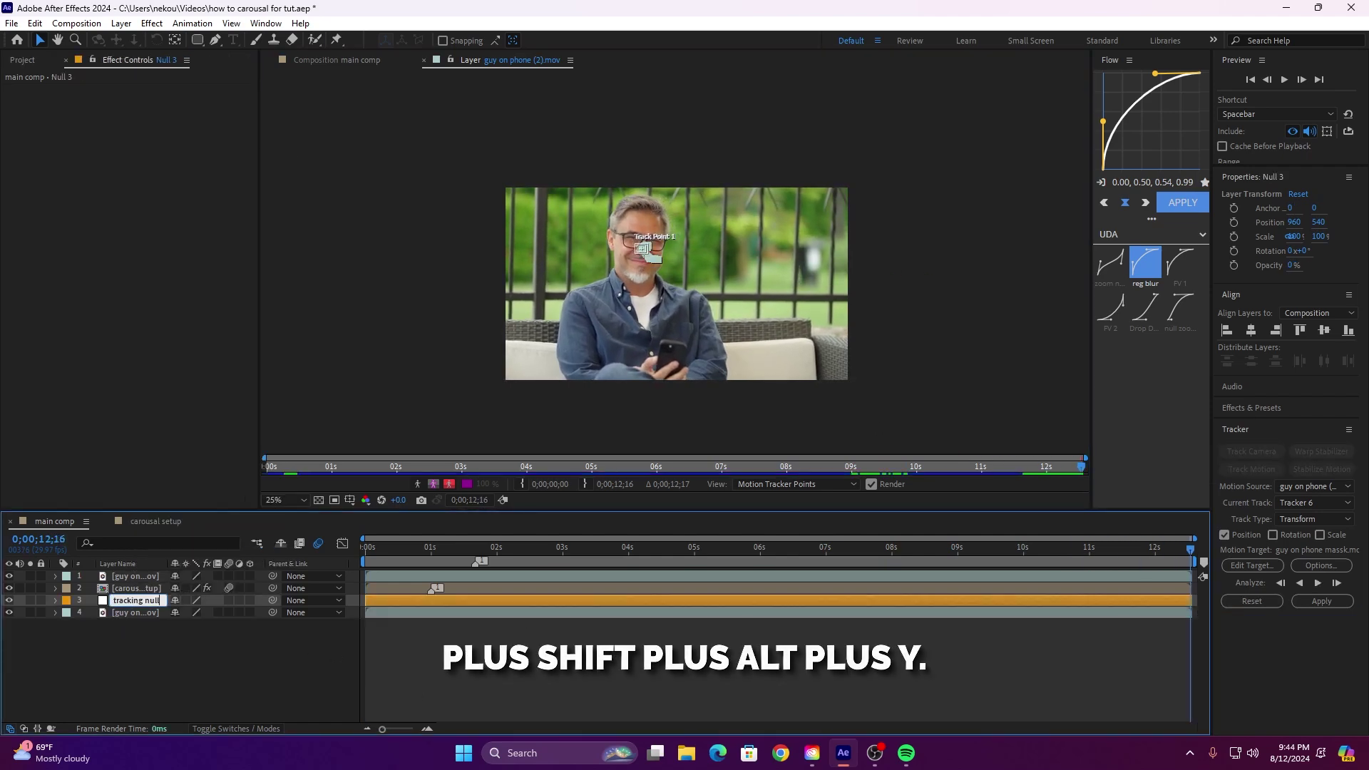
{"action": "key", "text": "Return"}
Step: Set the tracker's motion target to the tracking null layer and apply the track in X and Y
{"action": "left_click", "coordinate": [422, 614]}
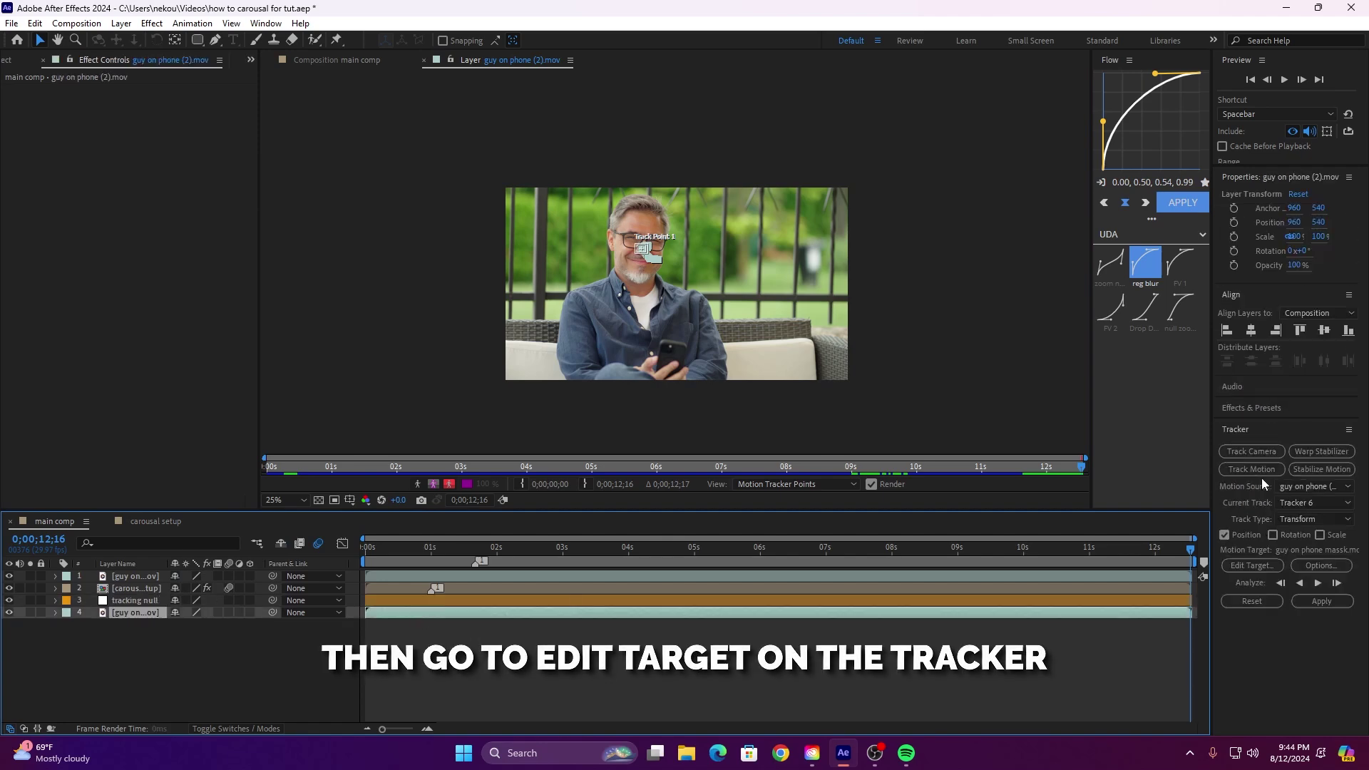
{"action": "left_click", "coordinate": [1252, 565]}
{"action": "left_click", "coordinate": [727, 354]}
{"action": "left_click", "coordinate": [727, 401]}
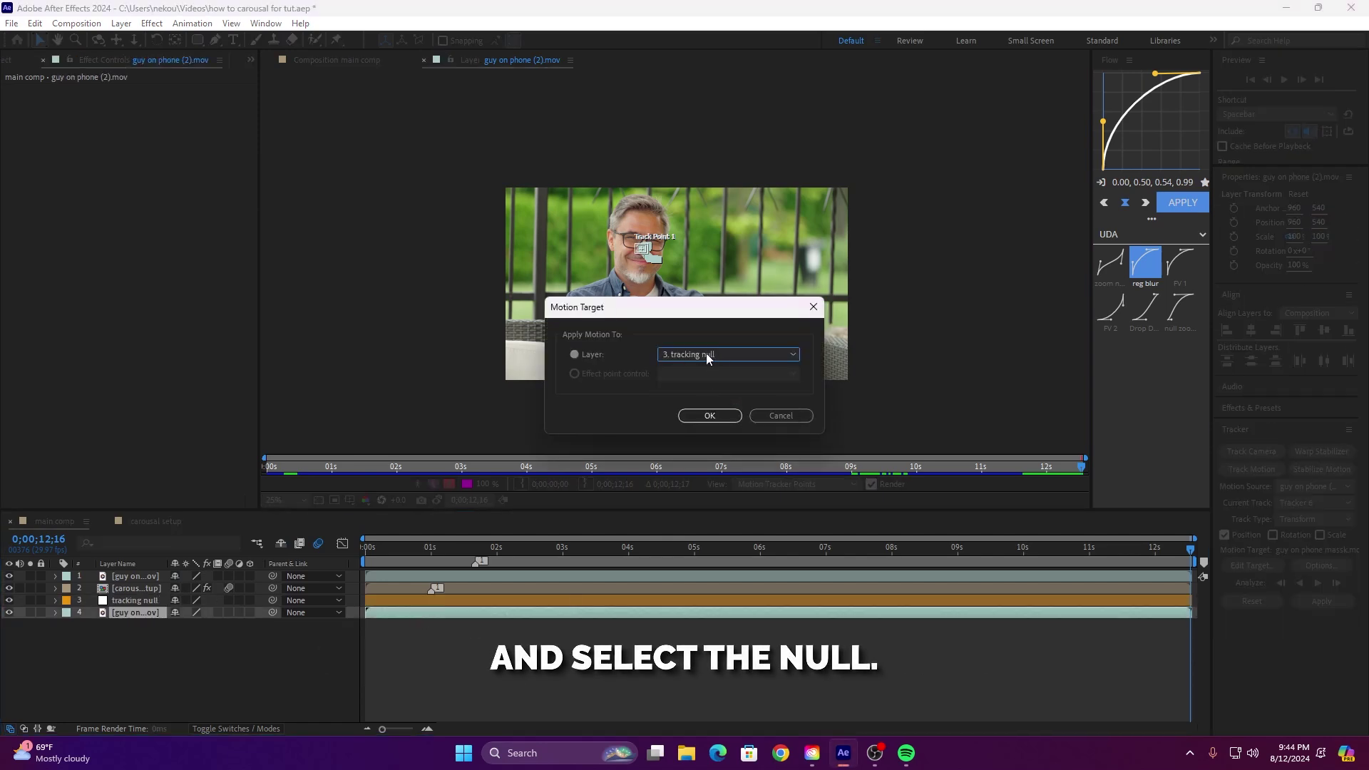
{"action": "left_click", "coordinate": [717, 420]}
{"action": "left_click", "coordinate": [1321, 601]}
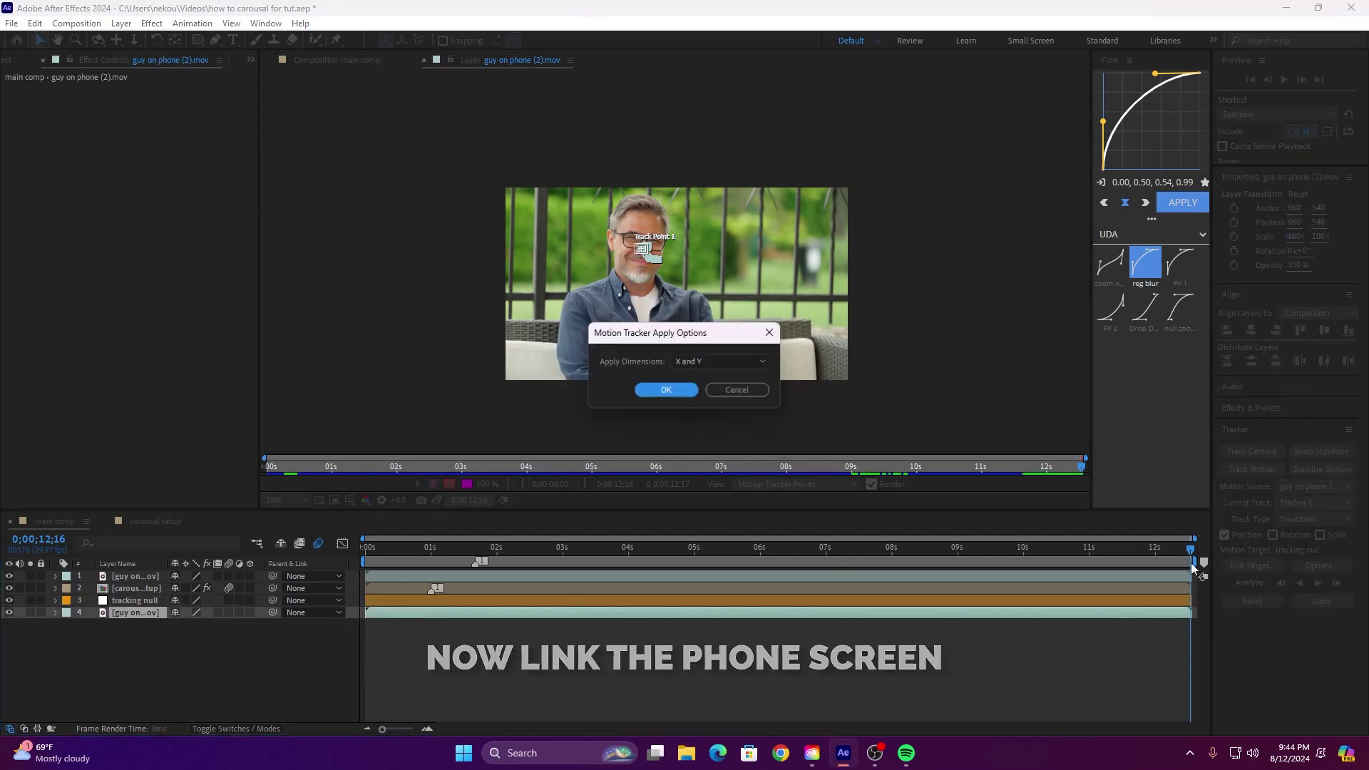
{"action": "left_click", "coordinate": [656, 390]}
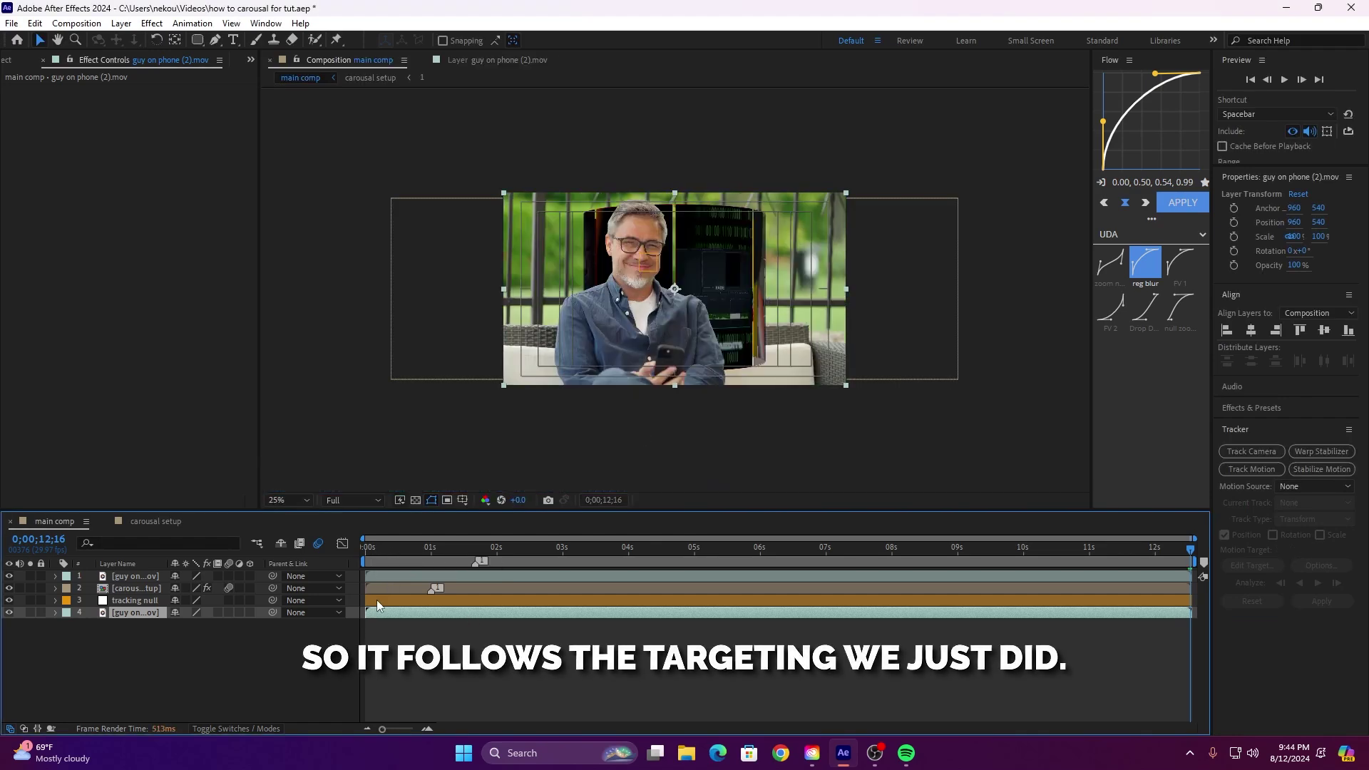
Step: Set the main comp preview resolution to Quarter and return to the start of the timeline
{"action": "left_click", "coordinate": [376, 600]}
{"action": "left_click", "coordinate": [378, 614]}
{"action": "left_click_drag", "start_coordinate": [1178, 564], "coordinate": [440, 559]}
{"action": "key", "text": "Home"}
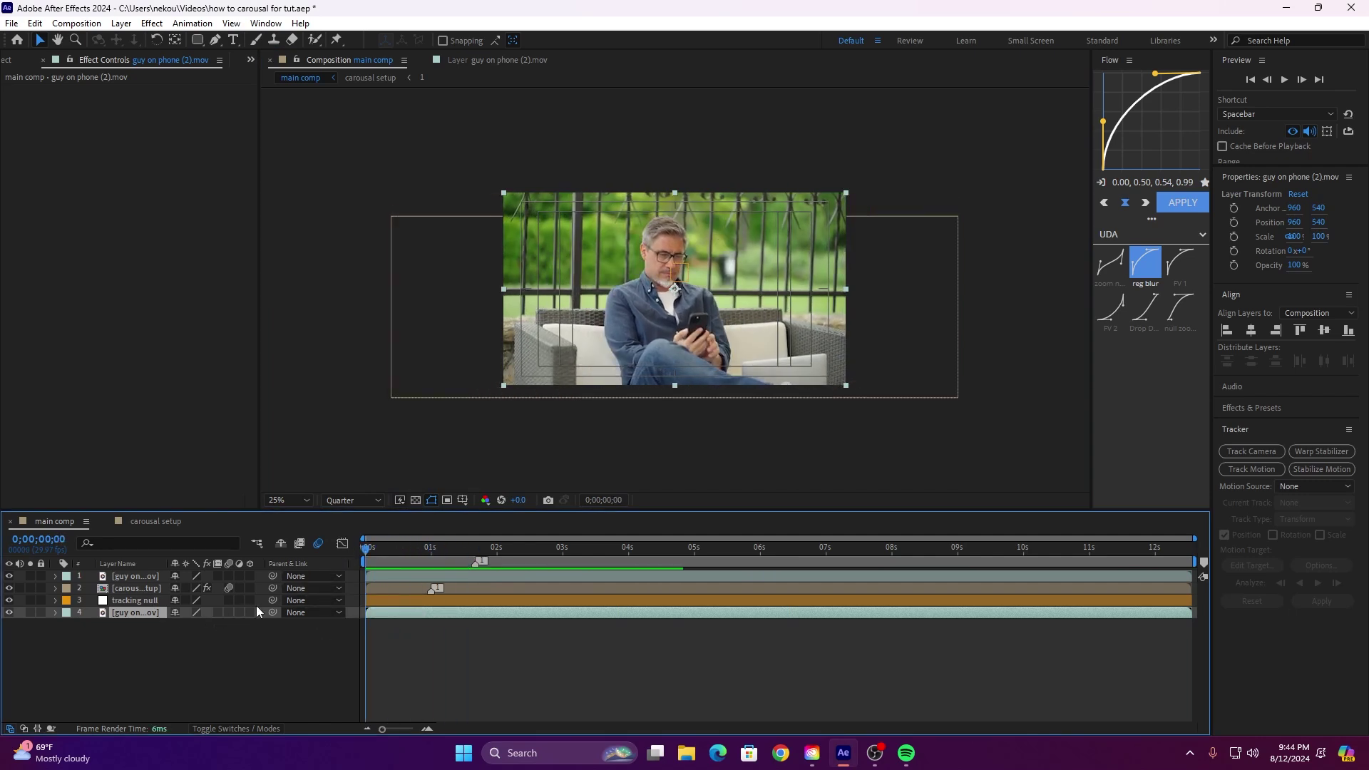
Step: Parent the carousal setup layer to tracking null at 0;00;05;21 and play the composition from the start
{"action": "left_click_drag", "start_coordinate": [157, 591], "coordinate": [136, 588]}
{"action": "left_click_drag", "start_coordinate": [367, 549], "coordinate": [740, 581]}
{"action": "left_click", "coordinate": [310, 600]}
{"action": "left_click", "coordinate": [314, 621]}
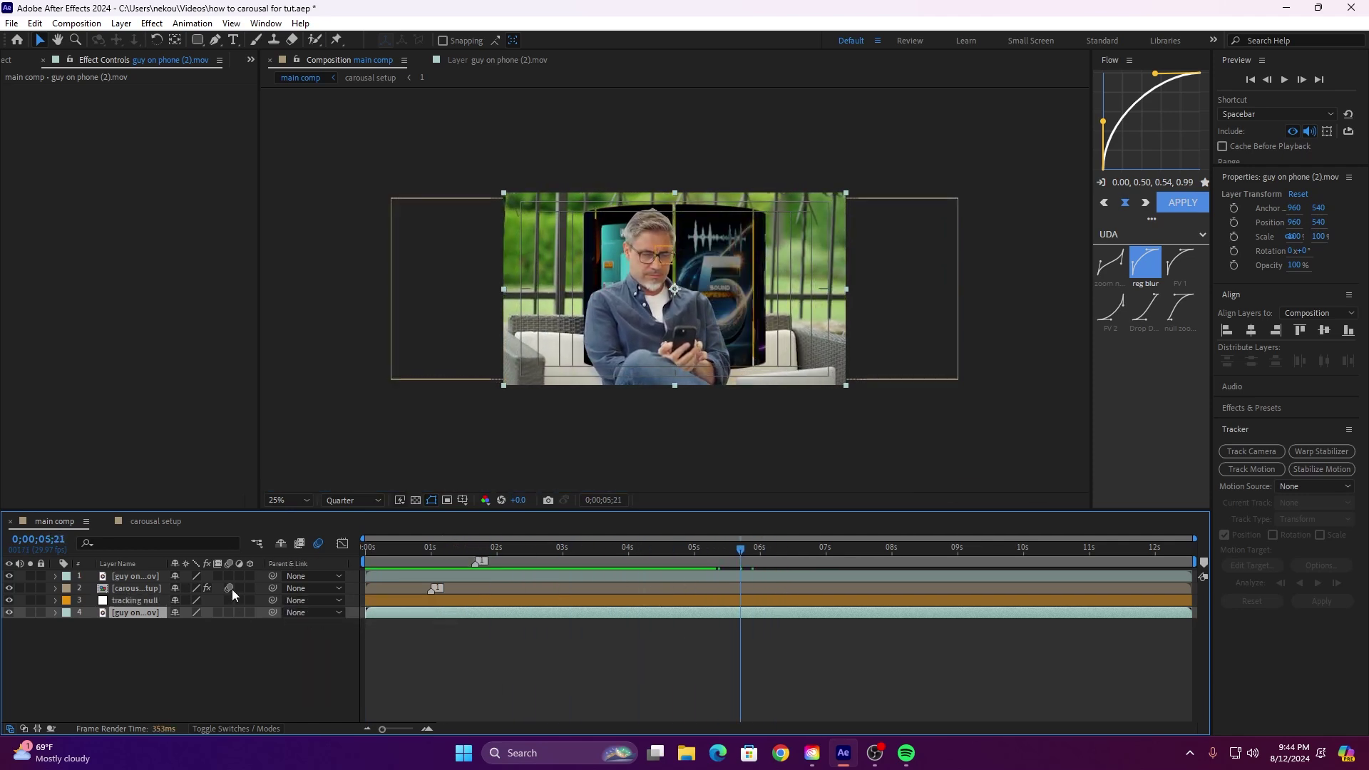
{"action": "left_click_drag", "start_coordinate": [145, 604], "coordinate": [143, 601]}
{"action": "left_click_drag", "start_coordinate": [741, 549], "coordinate": [368, 559]}
{"action": "key", "text": "space"}
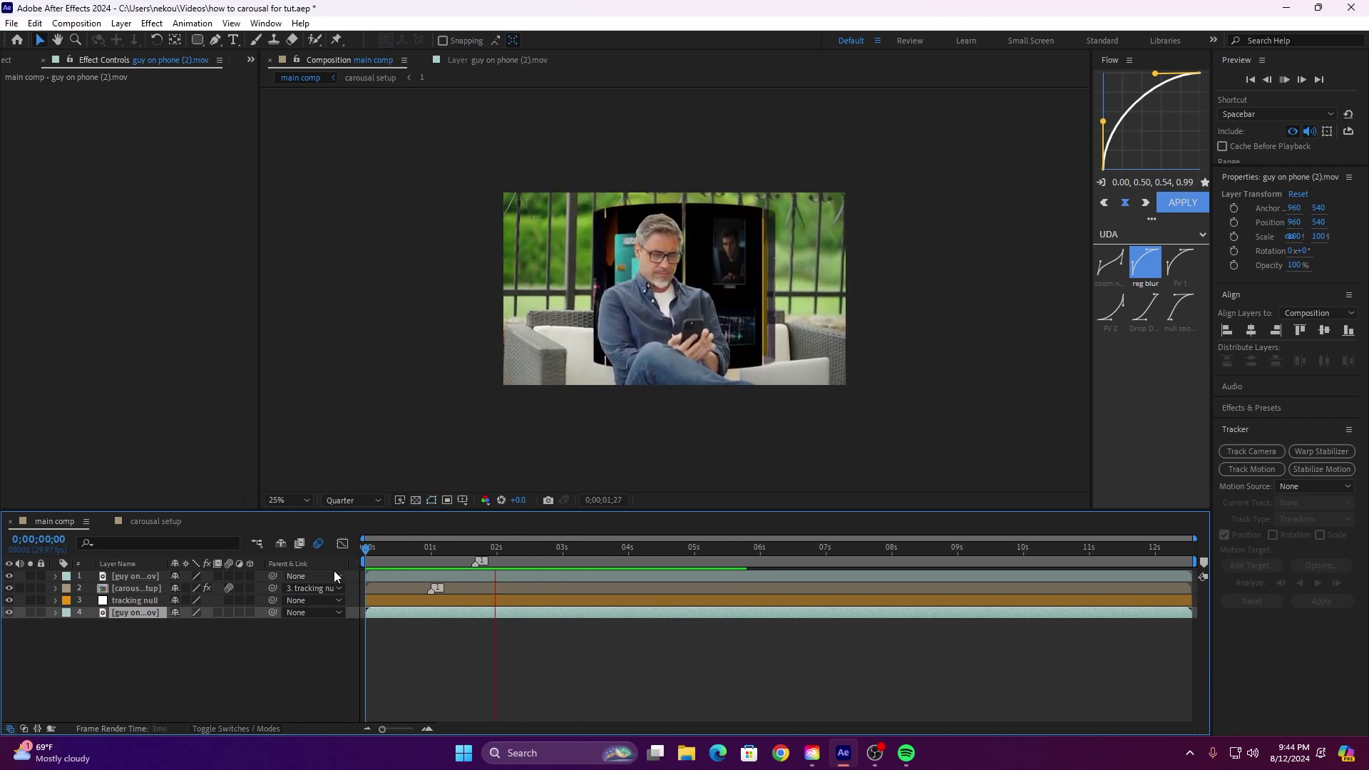
Step: Move to 0;00;01;00 and toggle the masked man layer off and back on to check the carousel behind him
{"action": "left_click", "coordinate": [533, 588]}
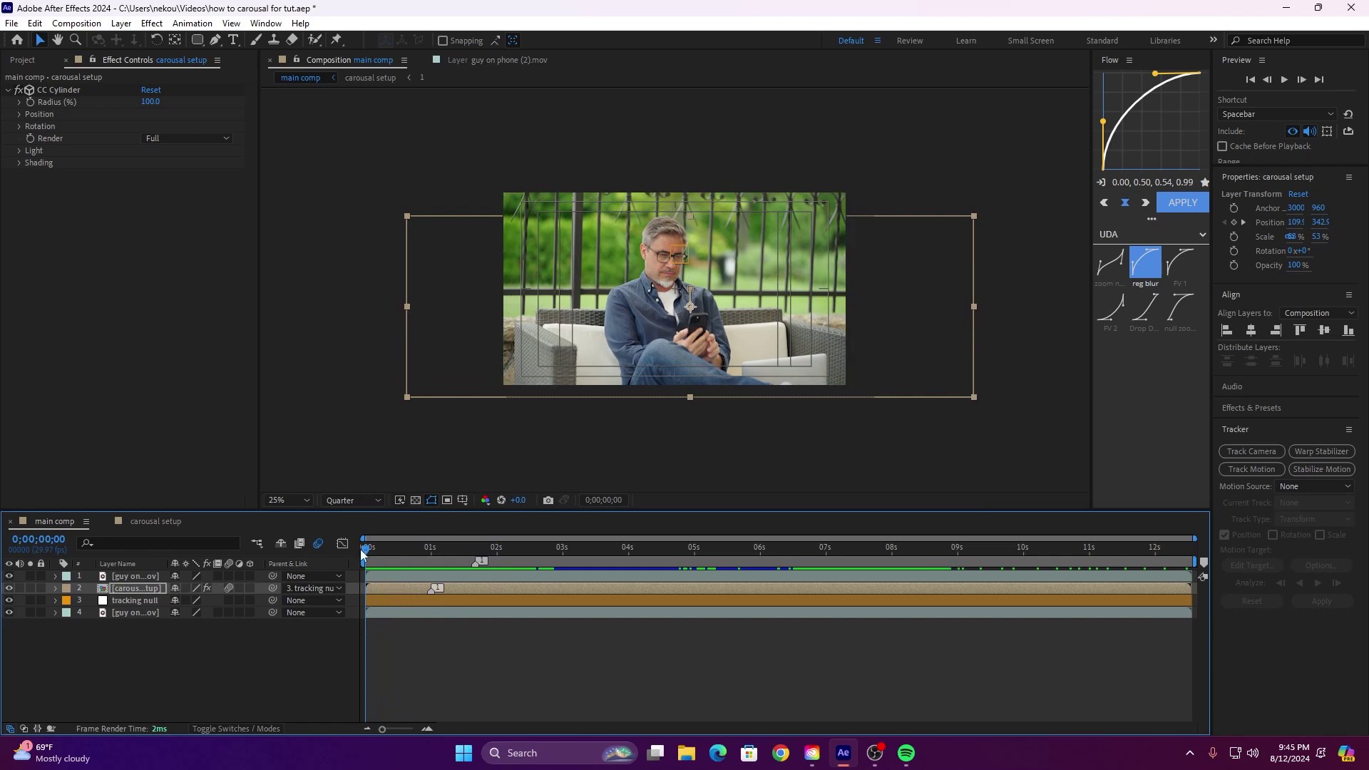
{"action": "left_click_drag", "start_coordinate": [366, 549], "coordinate": [434, 560]}
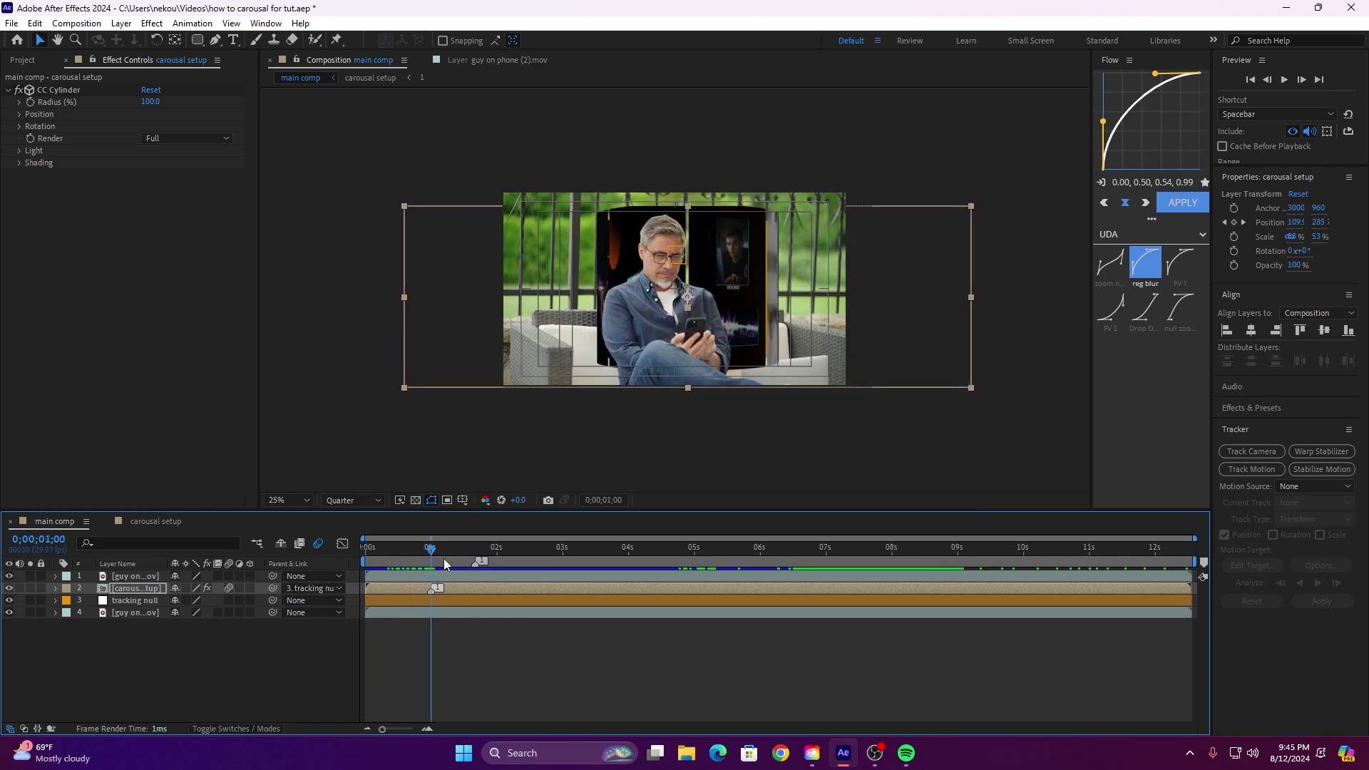
{"action": "left_click", "coordinate": [396, 578]}
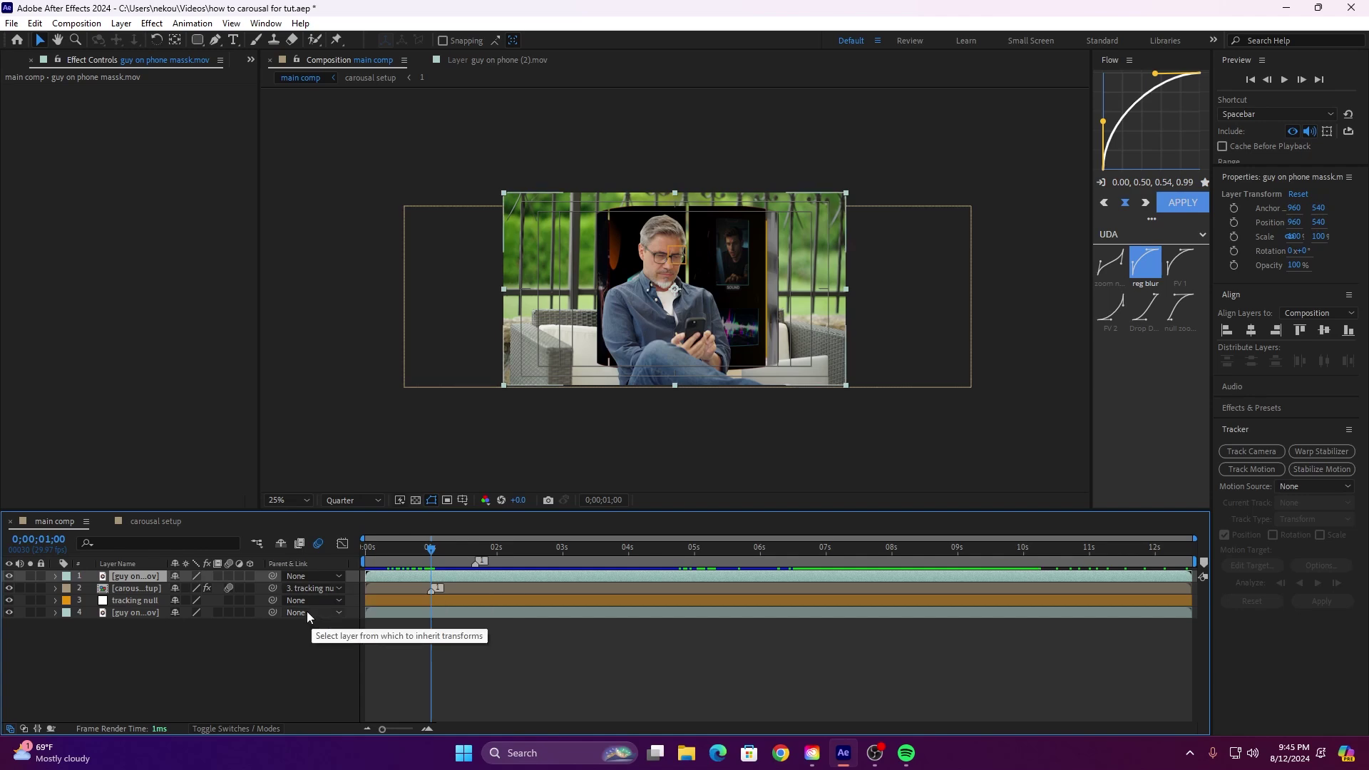
{"action": "left_click", "coordinate": [9, 576]}
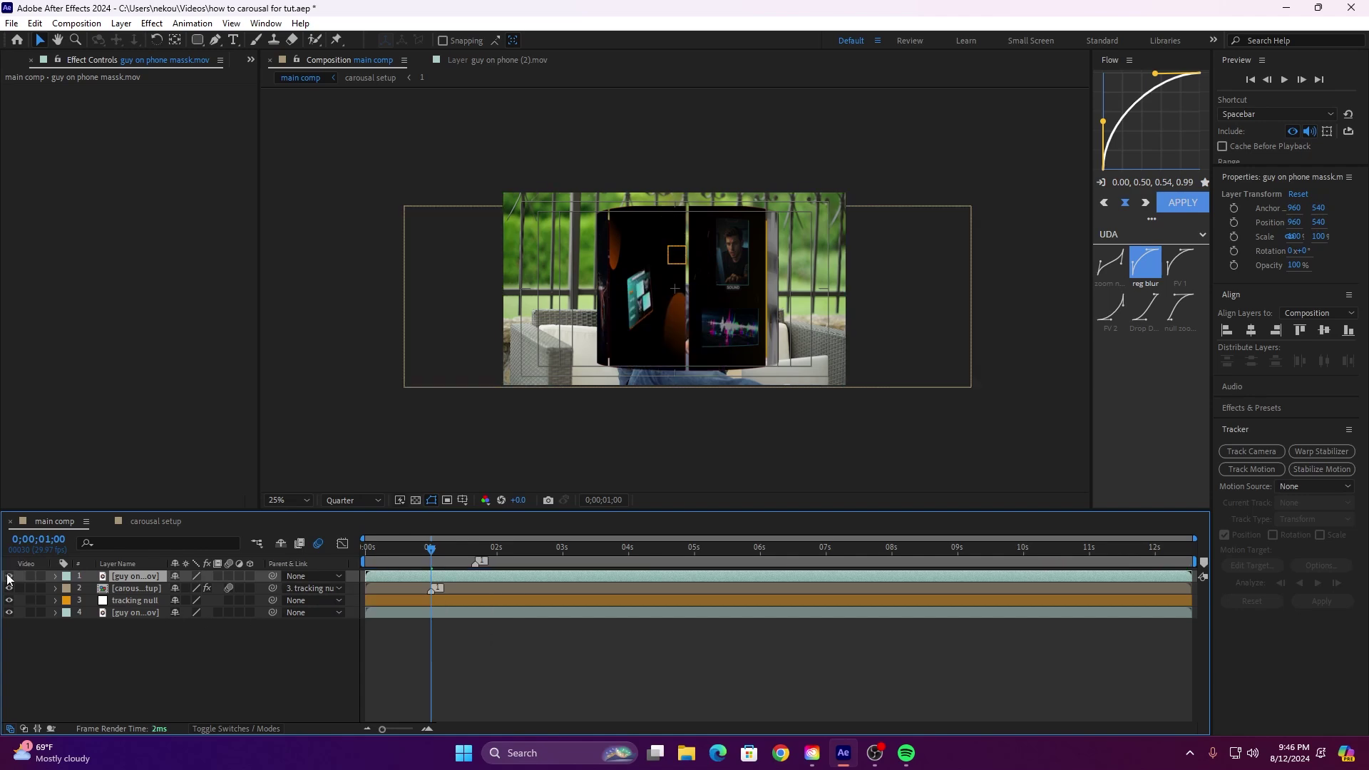
{"action": "left_click", "coordinate": [9, 576]}
{"action": "mouse_move", "coordinate": [432, 547]}
{"action": "left_mouse_down"}
{"action": "mouse_move", "coordinate": [504, 547]}
{"action": "mouse_move", "coordinate": [418, 543]}
{"action": "mouse_move", "coordinate": [431, 547]}
{"action": "left_mouse_up"}
Step: Keyframe CC Cylinder's Rotation Y on the carousal setup layer and align the keyframe with the first Position keyframe
{"action": "left_click", "coordinate": [452, 592]}
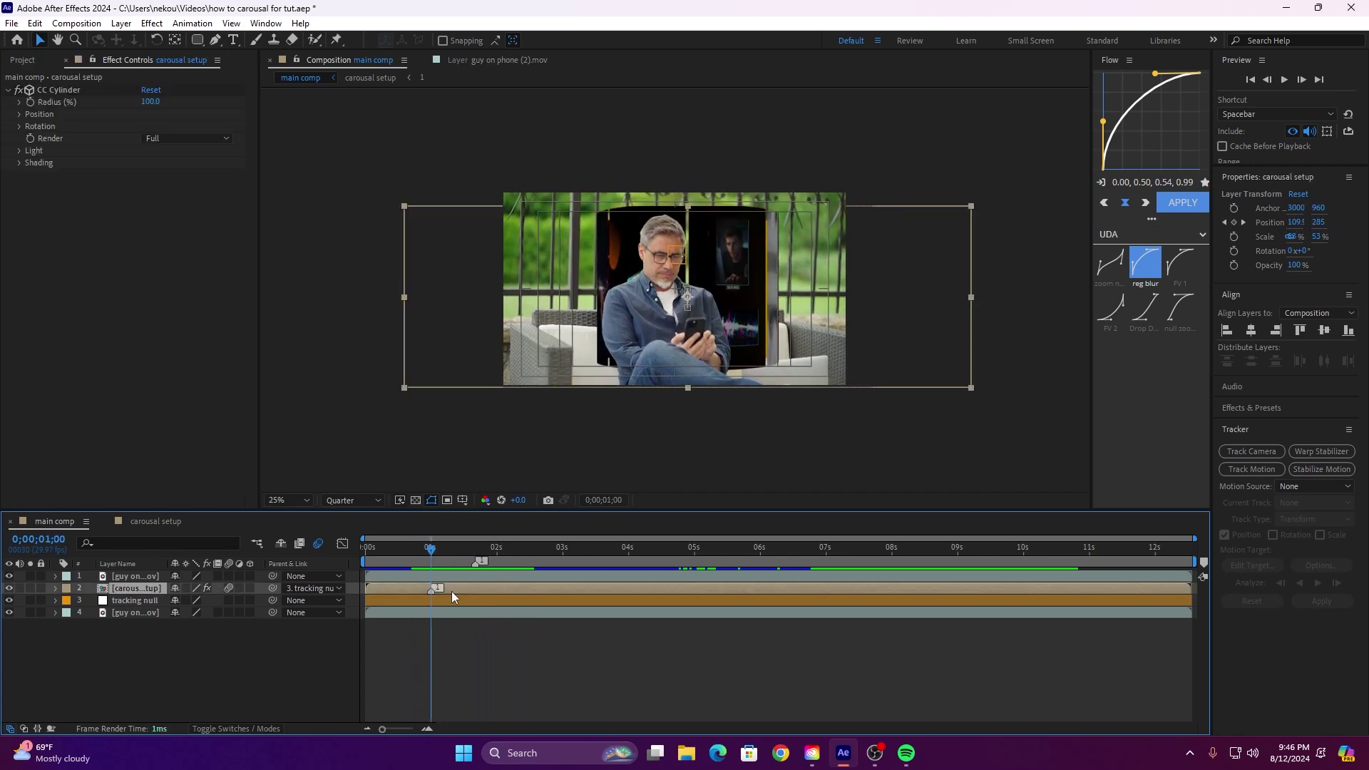
{"action": "left_click", "coordinate": [20, 127]}
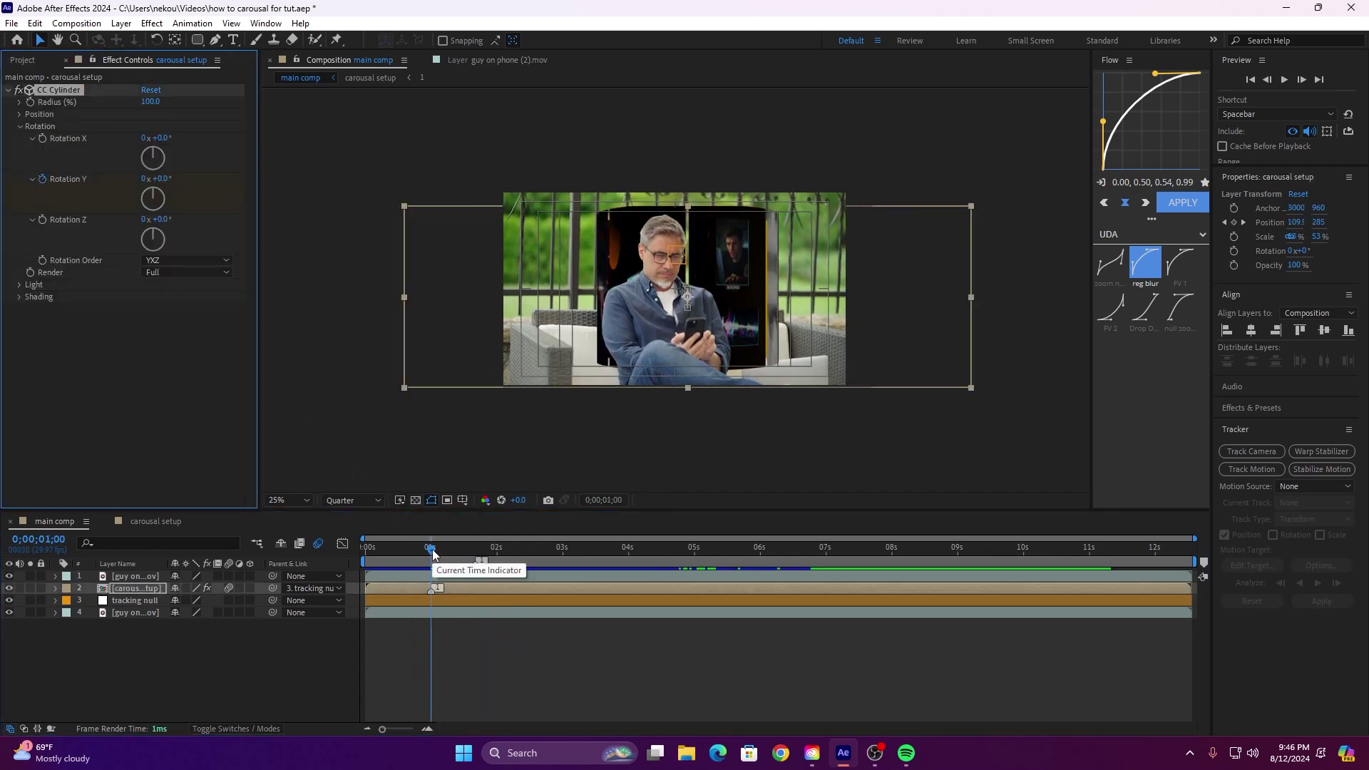
{"action": "left_click_drag", "start_coordinate": [433, 550], "coordinate": [364, 542]}
{"action": "key", "text": "u"}
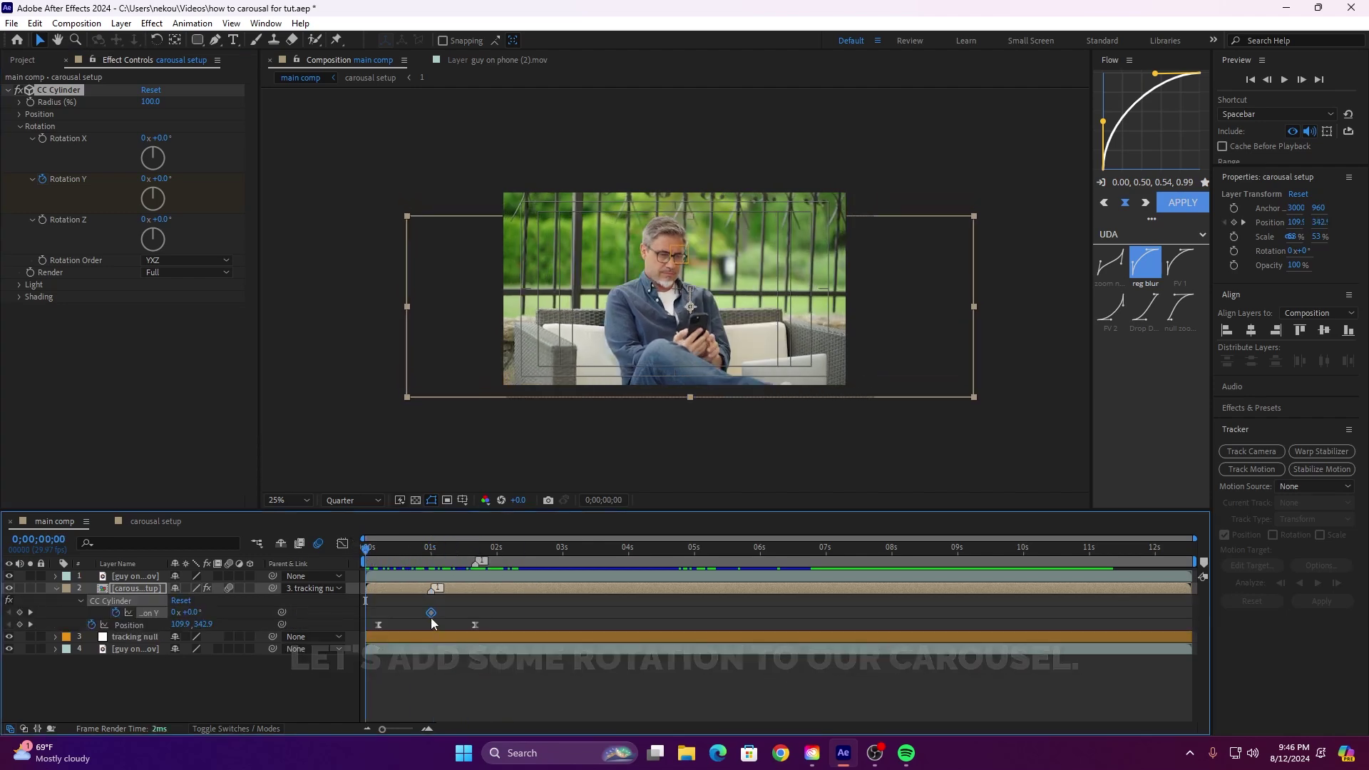
{"action": "left_click_drag", "start_coordinate": [370, 617], "coordinate": [379, 617]}
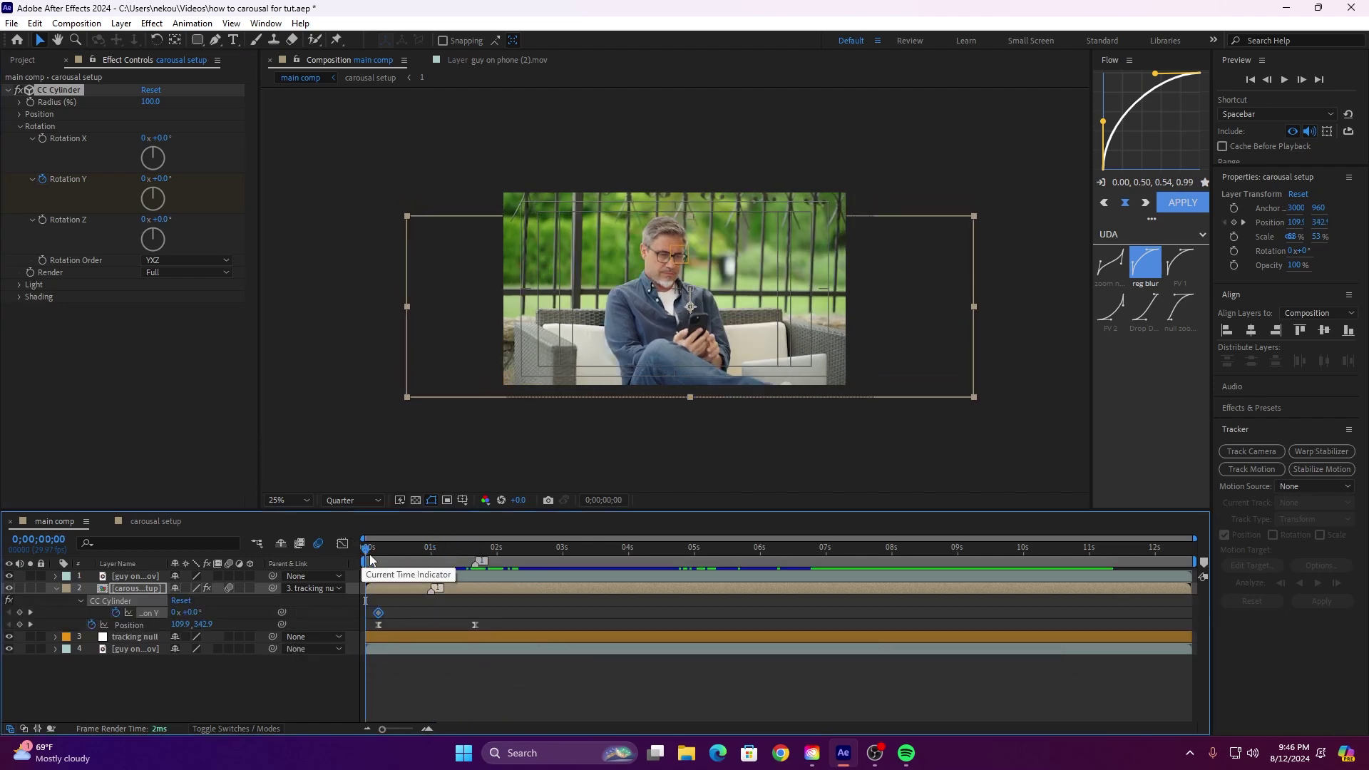
Step: Set CC Cylinder's Rotation Y to 2 full revolutions at 0;00;11;00 and preview the spin
{"action": "left_click_drag", "start_coordinate": [382, 560], "coordinate": [1093, 605]}
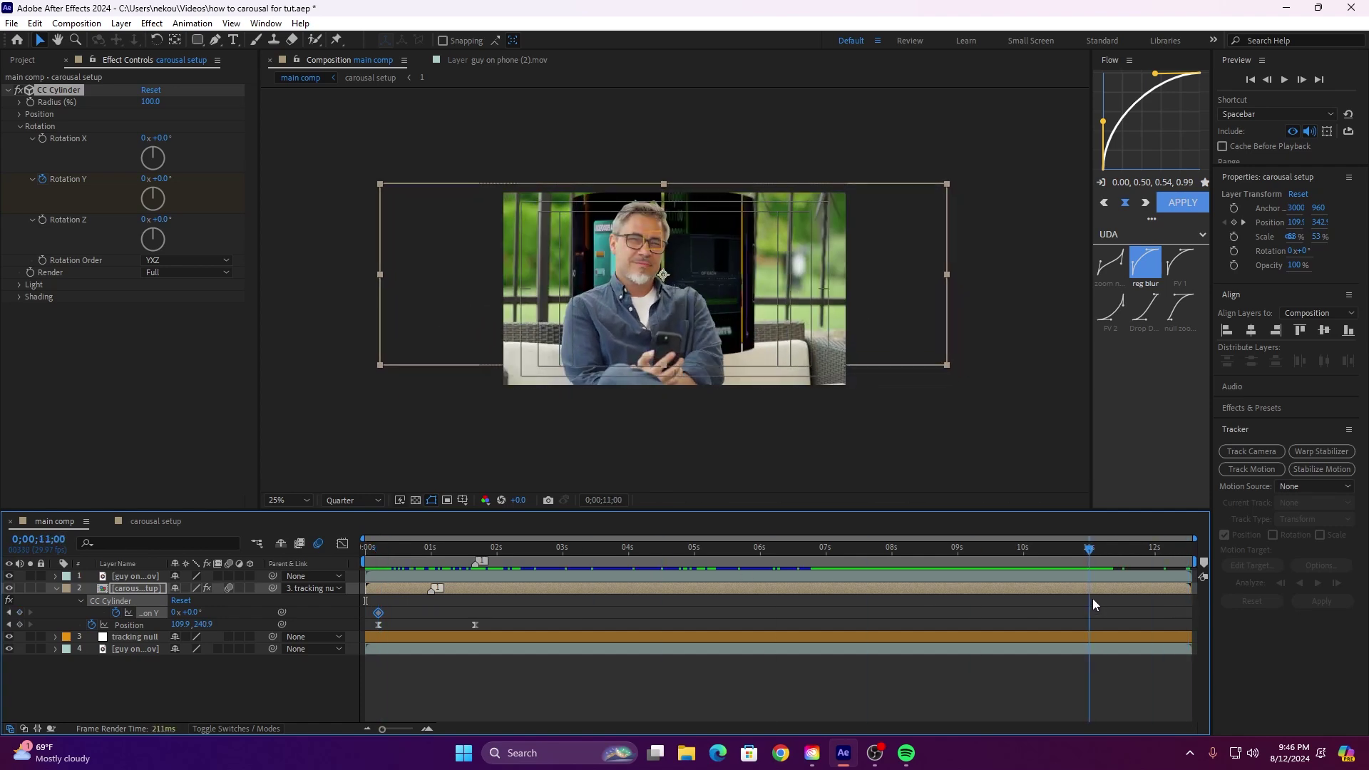
{"action": "left_click", "coordinate": [143, 178]}
{"action": "type", "text": "2"}
{"action": "key", "text": "Return"}
{"action": "left_click_drag", "start_coordinate": [1072, 550], "coordinate": [718, 545]}
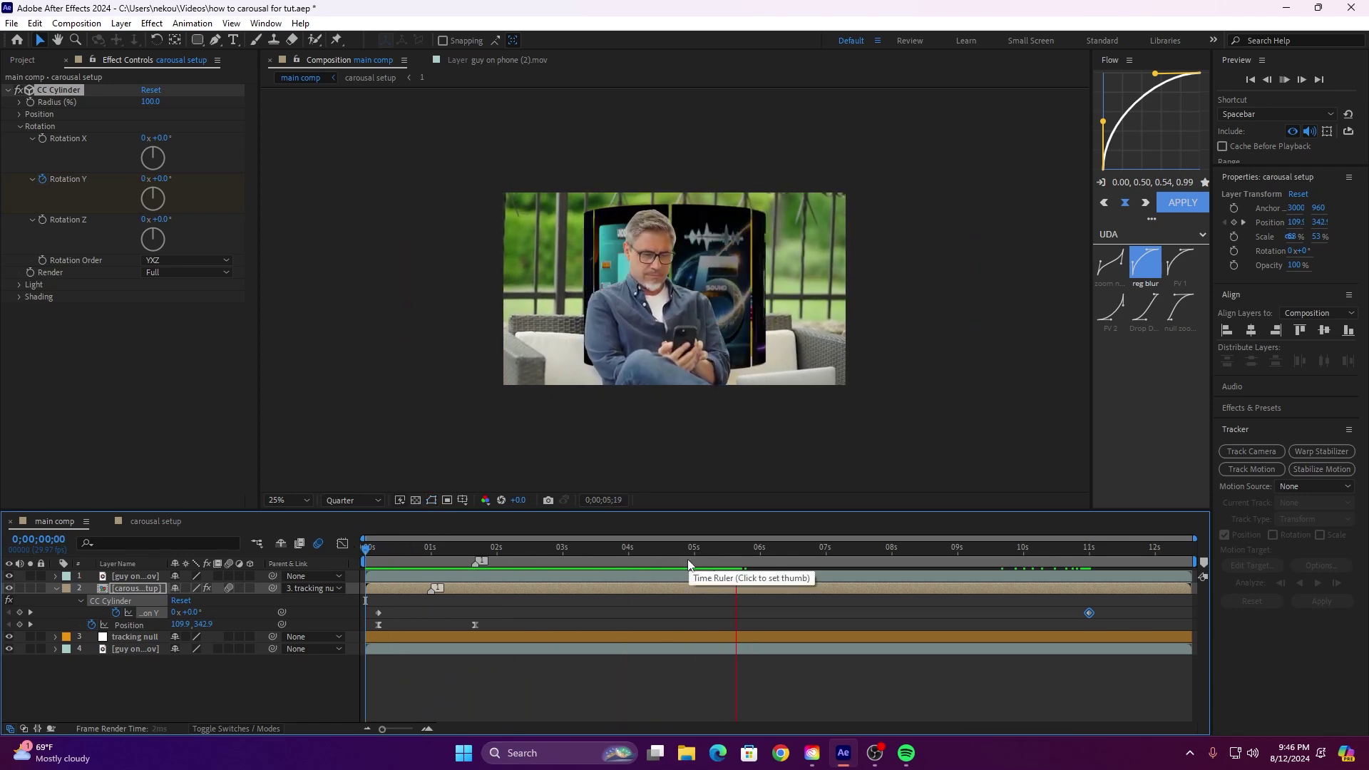
Step: Apply Easy Ease to both Rotation Y keyframes of the carousal setup layer and collapse its properties
{"action": "left_click_drag", "start_coordinate": [815, 566], "coordinate": [1090, 553]}
{"action": "left_click_drag", "start_coordinate": [1118, 607], "coordinate": [372, 619]}
{"action": "key", "text": "F9"}
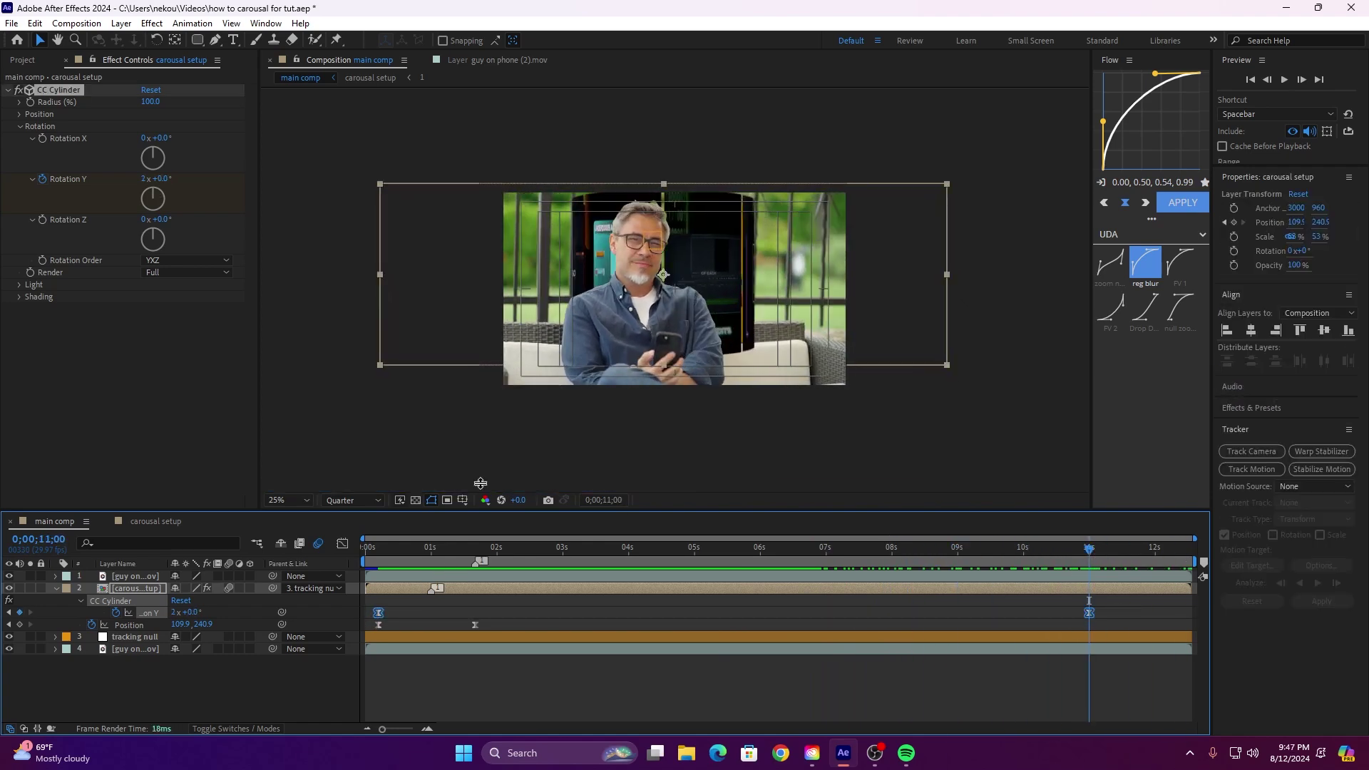
{"action": "key", "text": "u"}
{"action": "left_click_drag", "start_coordinate": [1088, 552], "coordinate": [416, 567]}
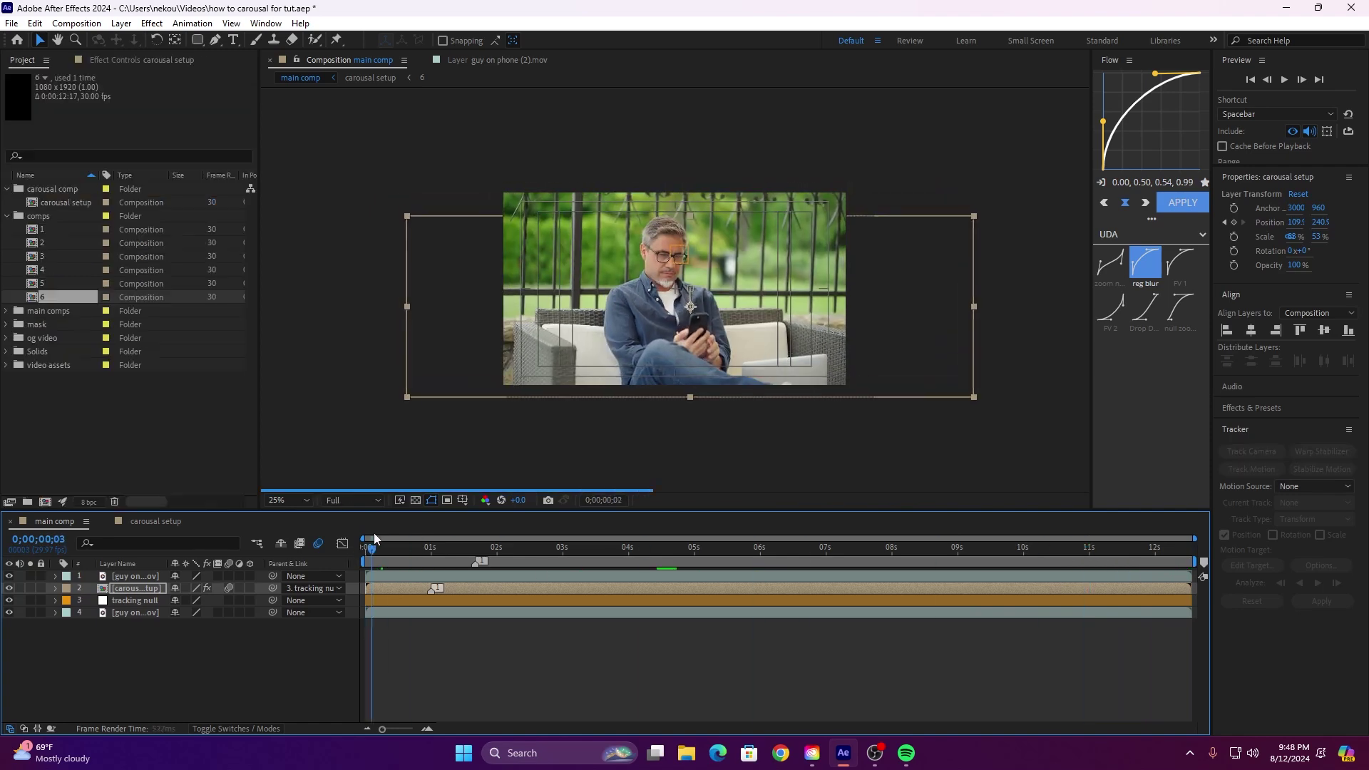
Step: Move to 0;00;03;08 in the main comp and set the preview resolution to Quarter
{"action": "left_click_drag", "start_coordinate": [374, 544], "coordinate": [581, 532]}
{"action": "left_click", "coordinate": [353, 500]}
{"action": "left_click", "coordinate": [349, 578]}
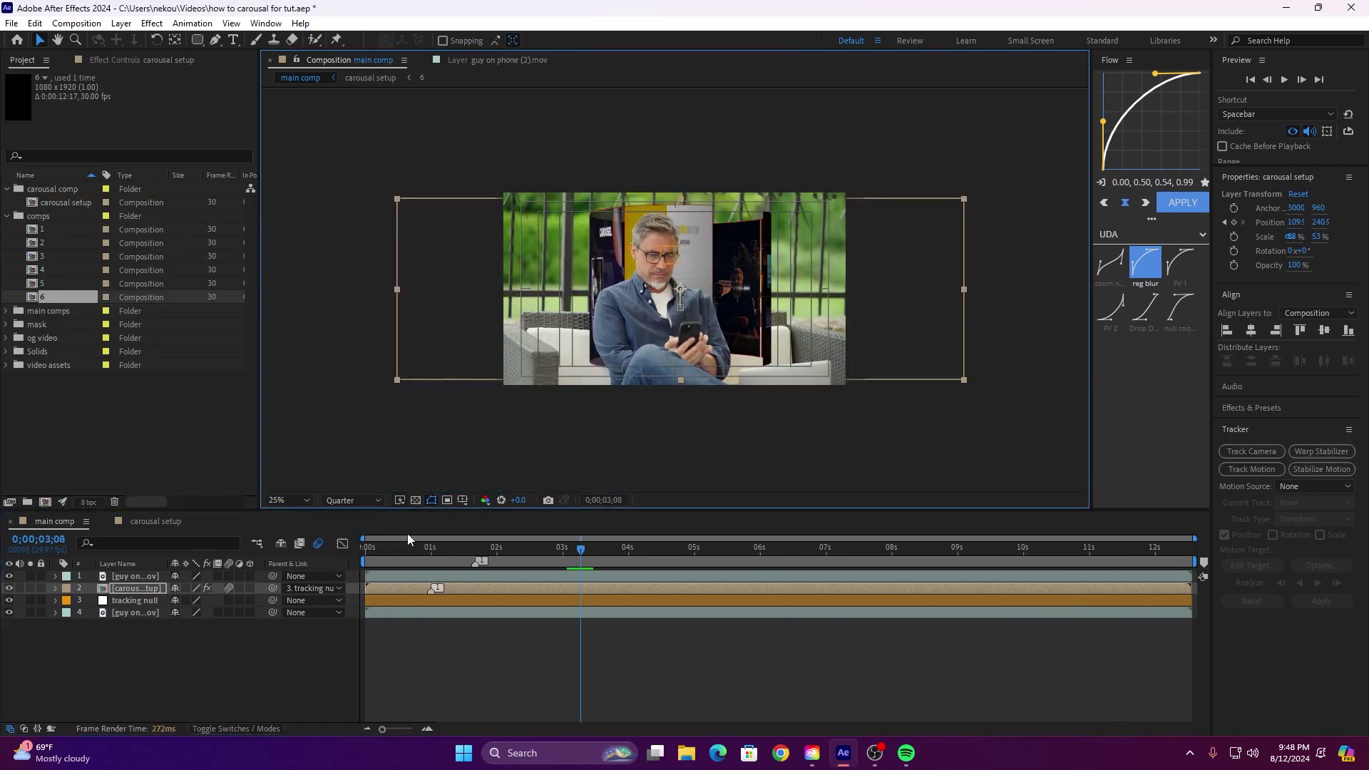
Step: Set the CC Cylinder Render option of the carousal setup layer to Outside
{"action": "left_click", "coordinate": [386, 589]}
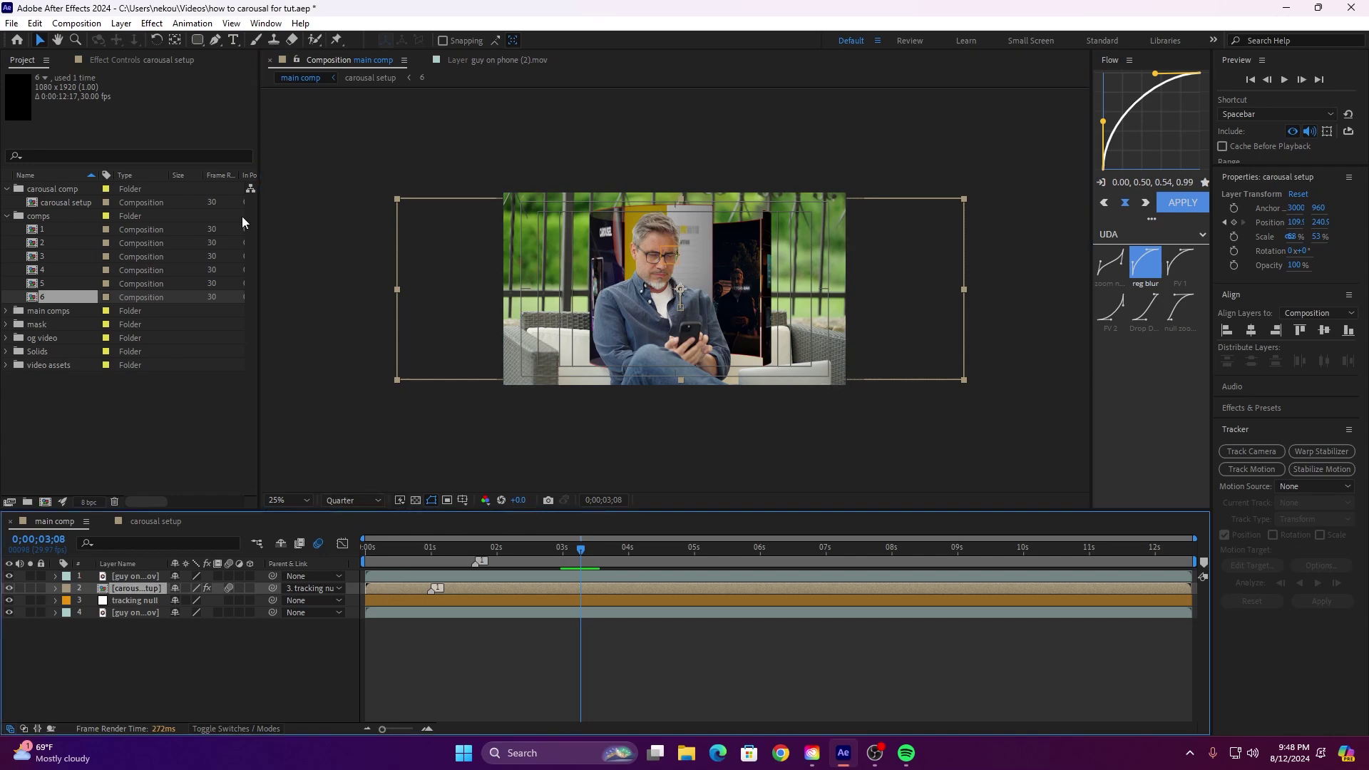
{"action": "left_click", "coordinate": [141, 60]}
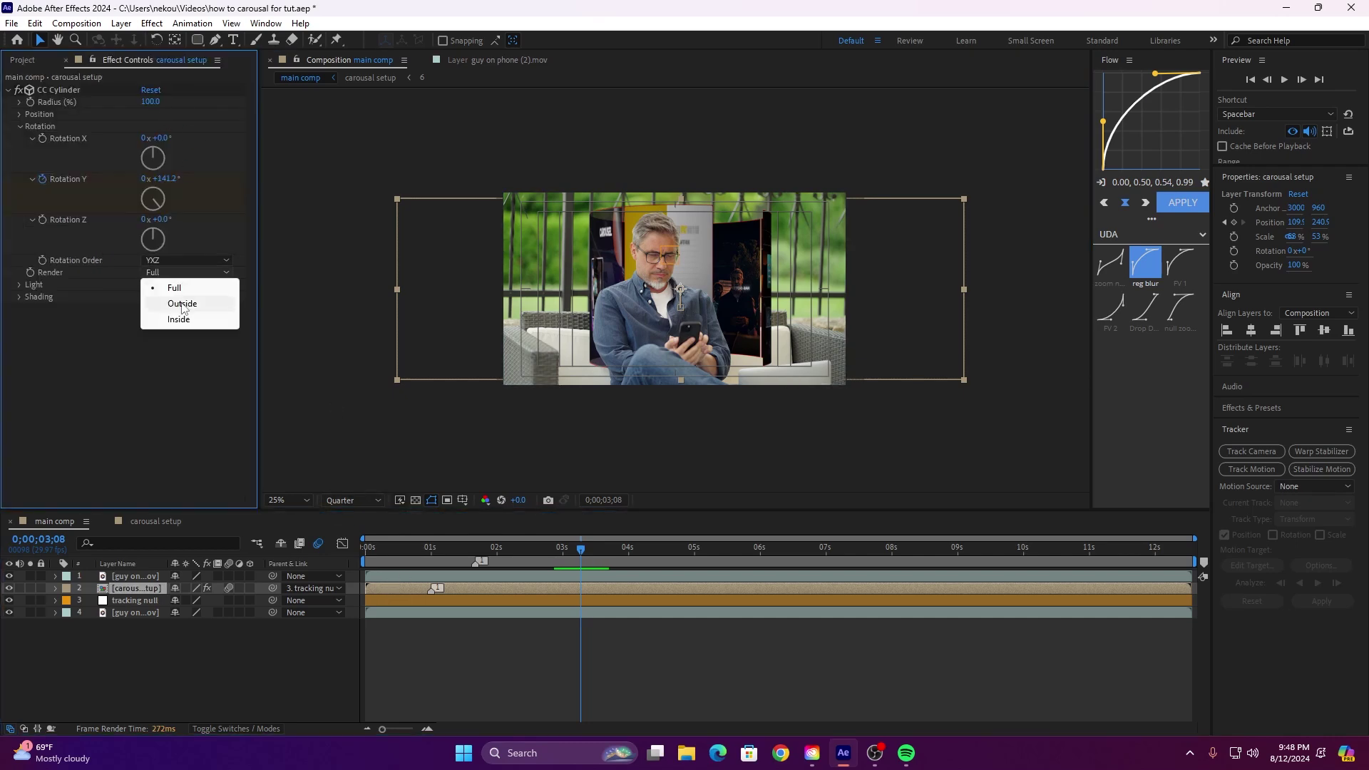
{"action": "left_click", "coordinate": [182, 304]}
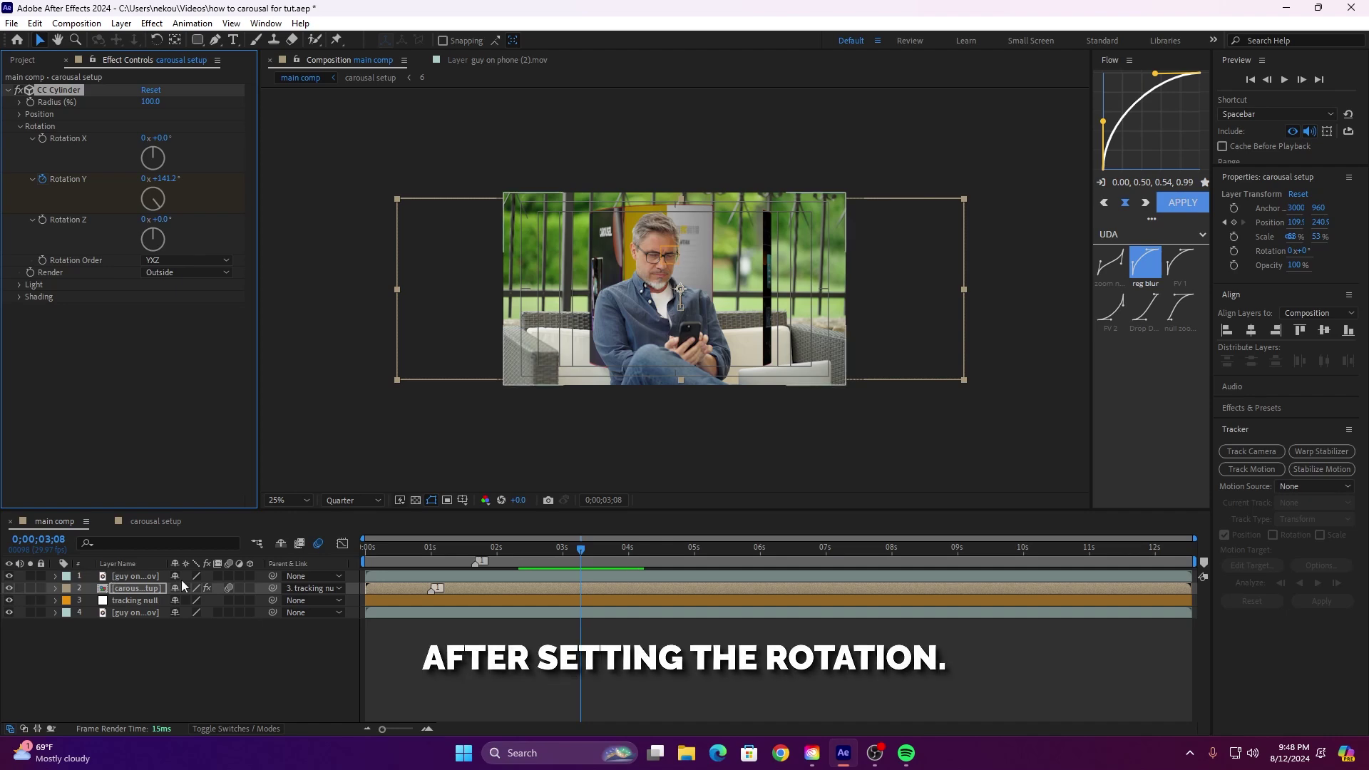
Step: Duplicate the carousal setup layer and move the copy above the masked man layer
{"action": "key", "text": "ctrl+d"}
{"action": "key", "text": "ctrl+z"}
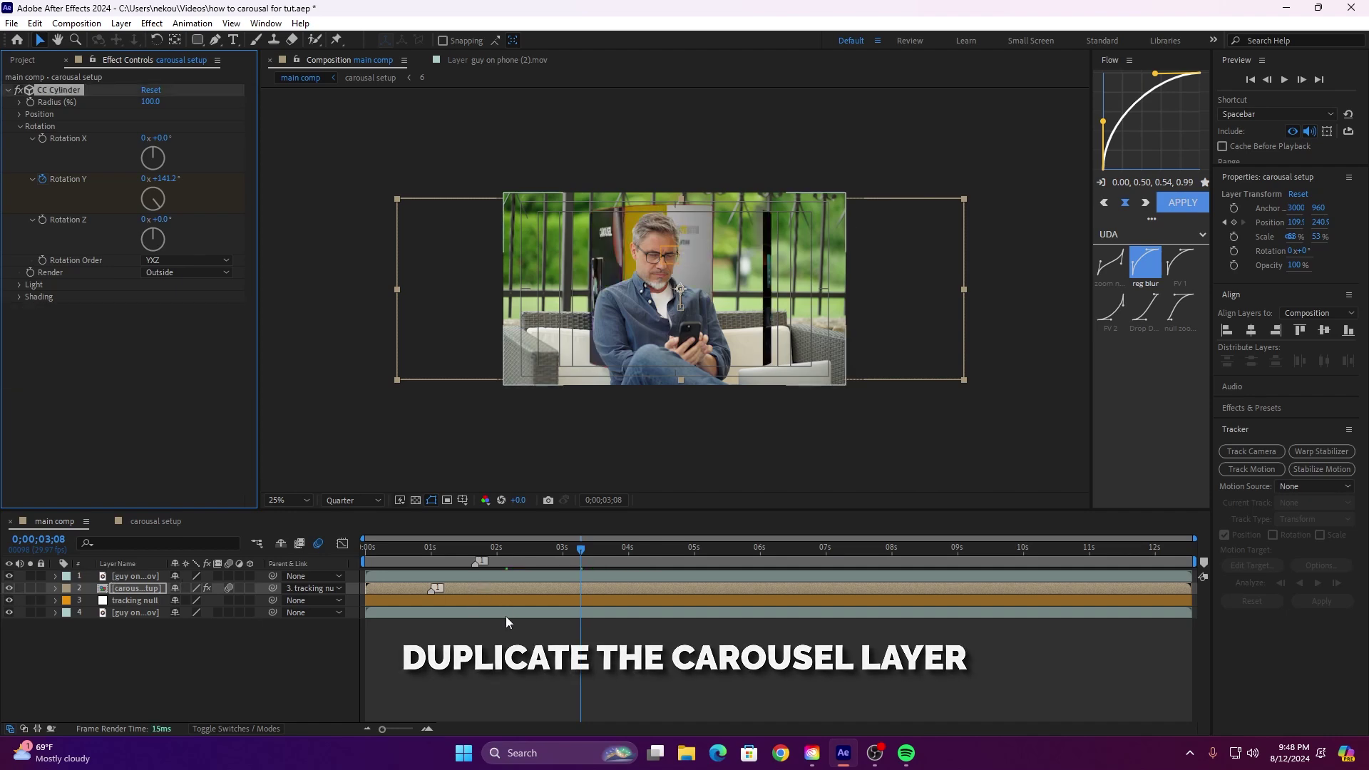
{"action": "left_click", "coordinate": [558, 587]}
{"action": "key", "text": "ctrl+d"}
{"action": "left_click_drag", "start_coordinate": [116, 588], "coordinate": [129, 575]}
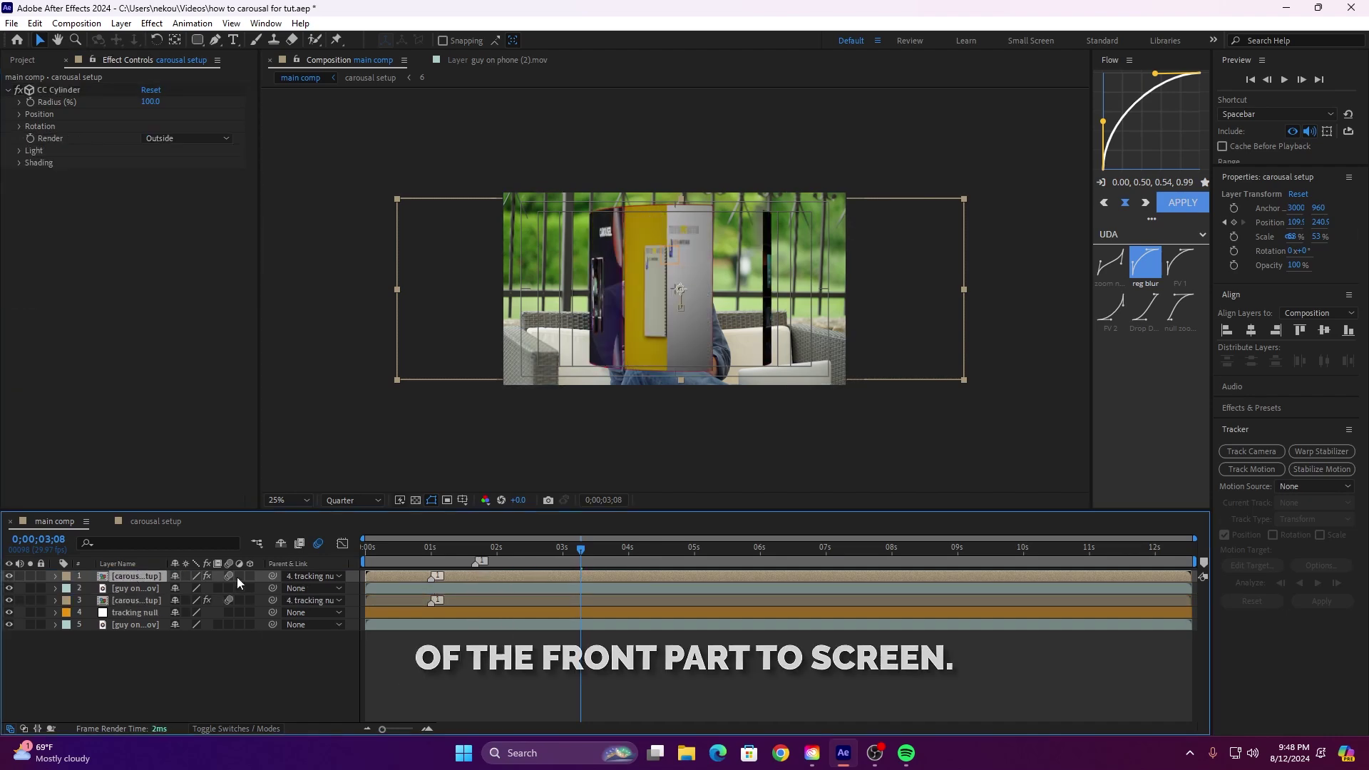
Step: Set the CC Cylinder Render option of the carousal setup layer below the masked man to Inside
{"action": "left_click", "coordinate": [460, 599]}
{"action": "left_click", "coordinate": [19, 126]}
{"action": "left_click", "coordinate": [187, 272]}
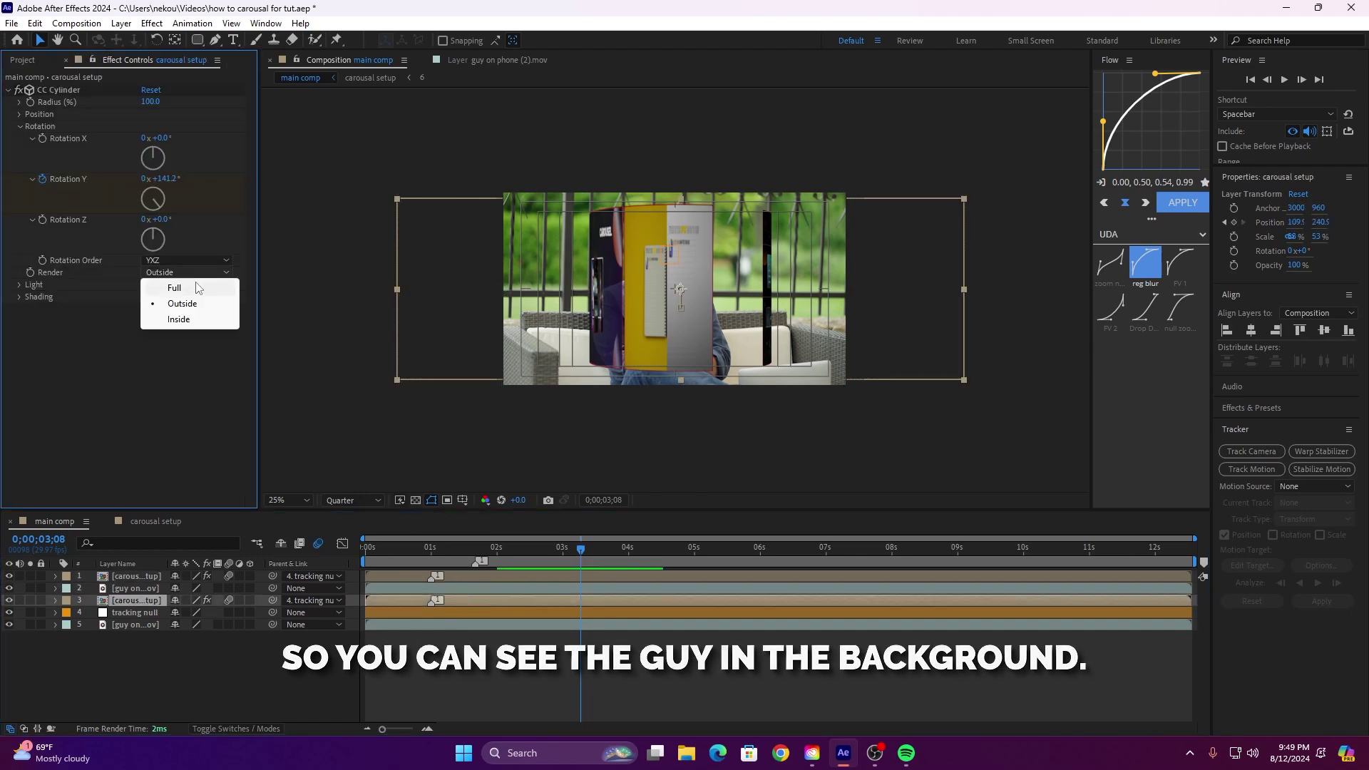
{"action": "left_click", "coordinate": [178, 318]}
Step: Change the top carousal setup layer's blending mode to Screen and preview the result across the first seconds
{"action": "left_click", "coordinate": [476, 579]}
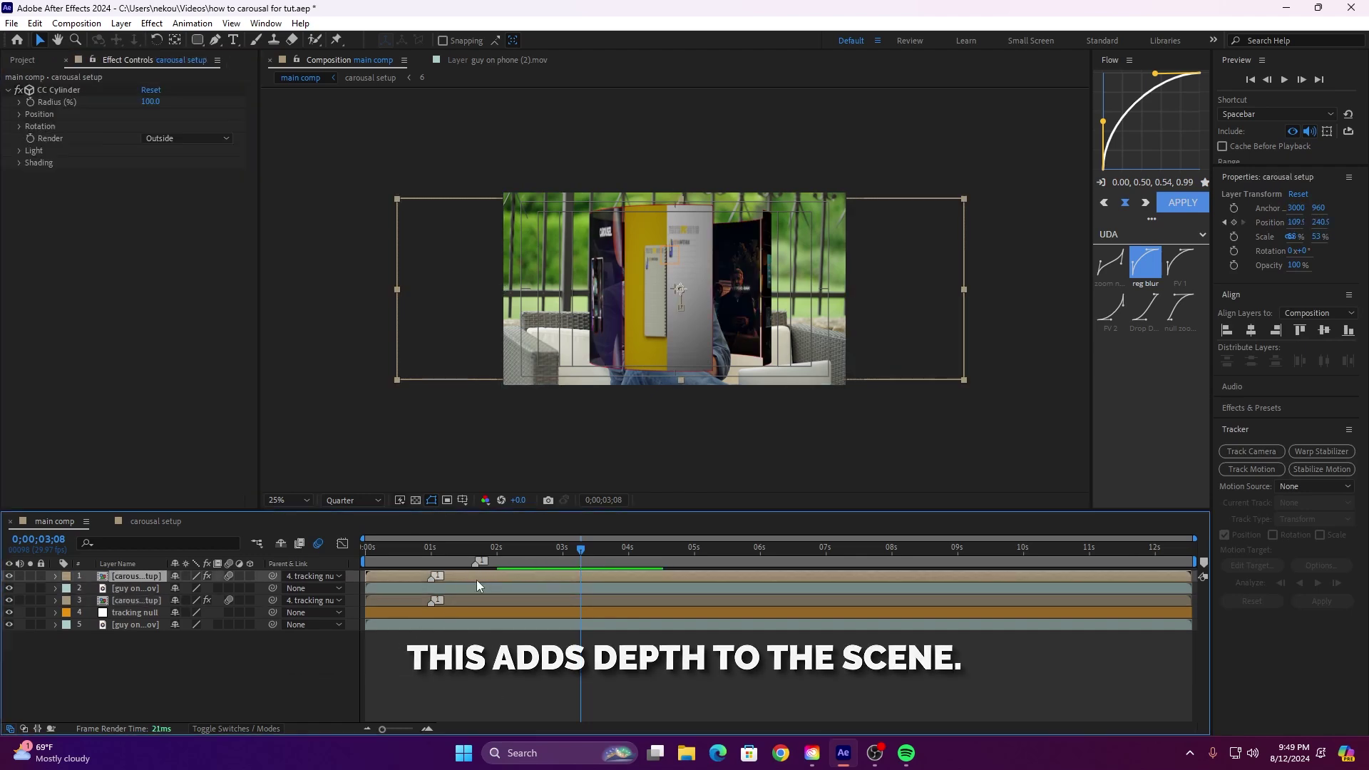
{"action": "left_click", "coordinate": [215, 731]}
{"action": "left_click", "coordinate": [188, 576]}
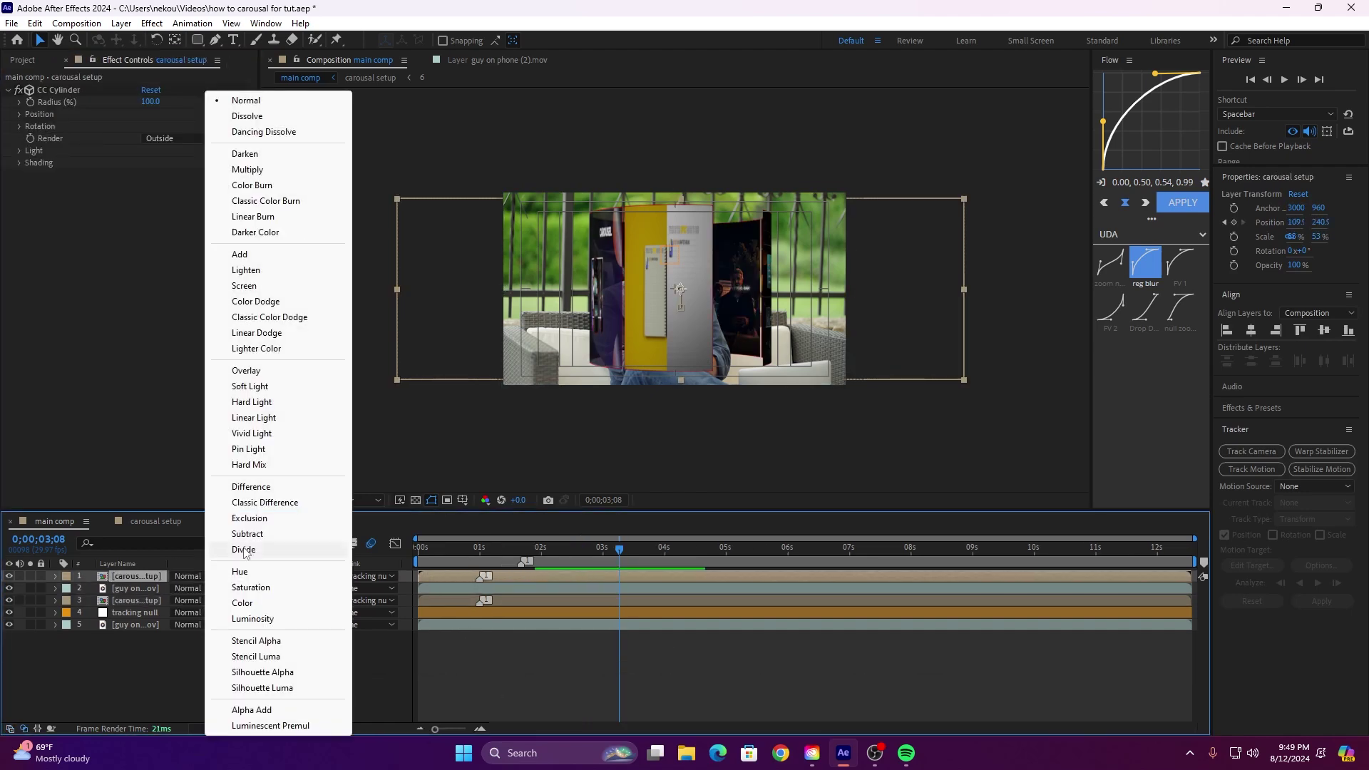
{"action": "left_click", "coordinate": [244, 285]}
{"action": "key", "text": "space"}
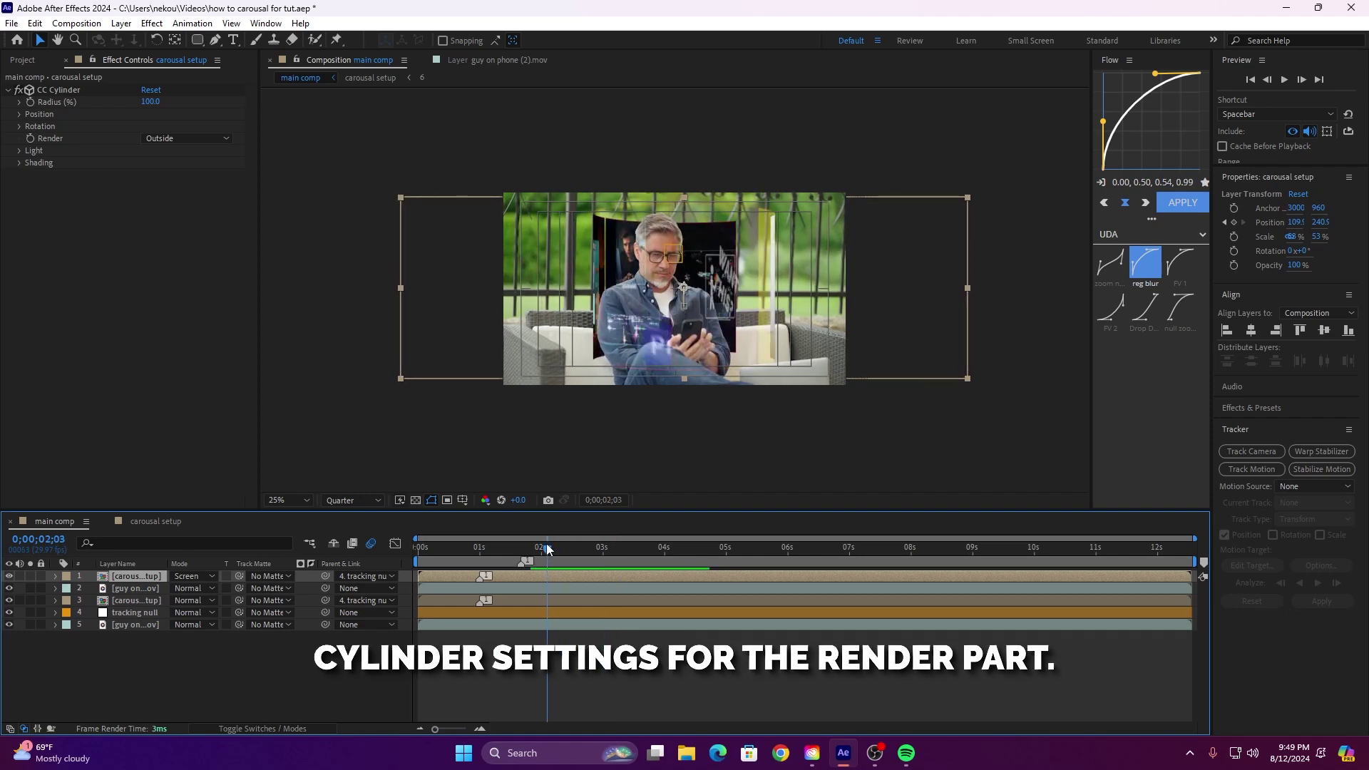
{"action": "left_click", "coordinate": [416, 545]}
{"action": "left_click_drag", "start_coordinate": [416, 545], "coordinate": [575, 532]}
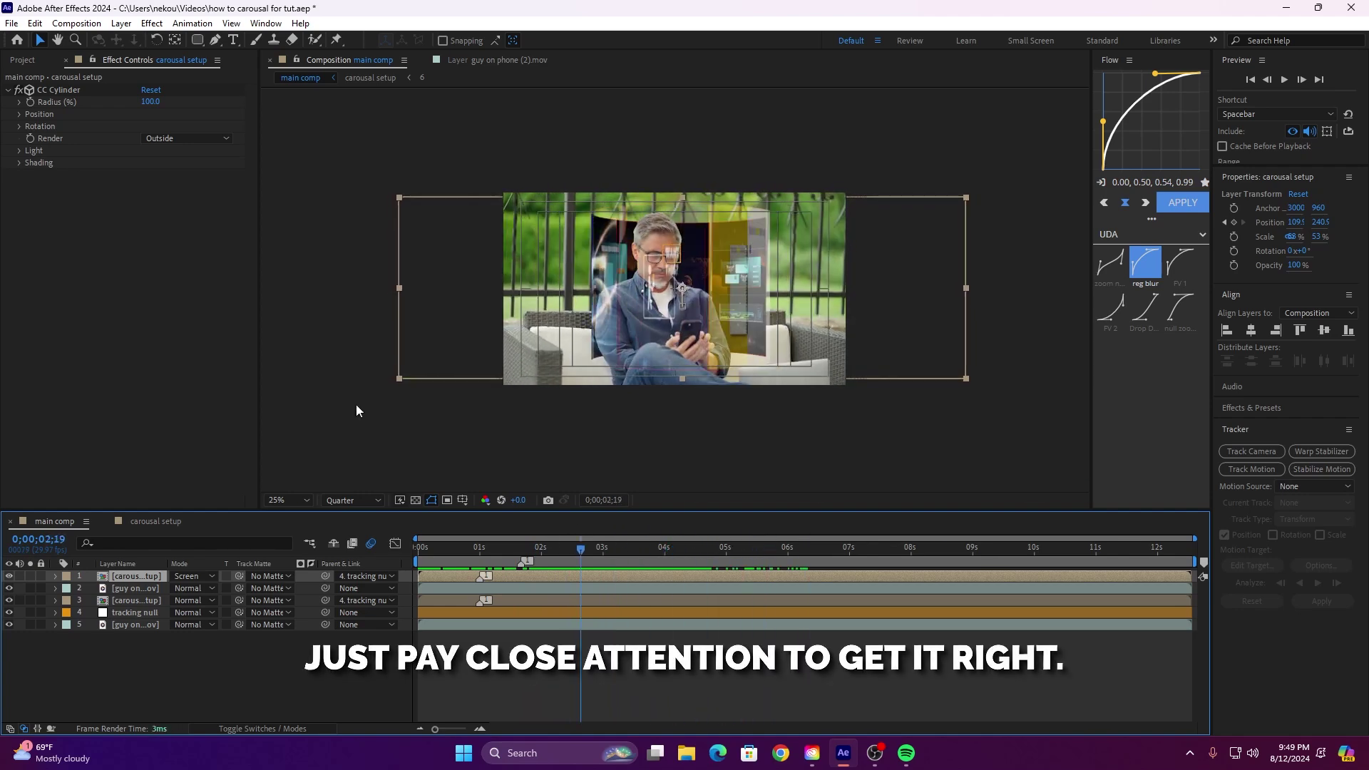
{"action": "left_click", "coordinate": [19, 150]}
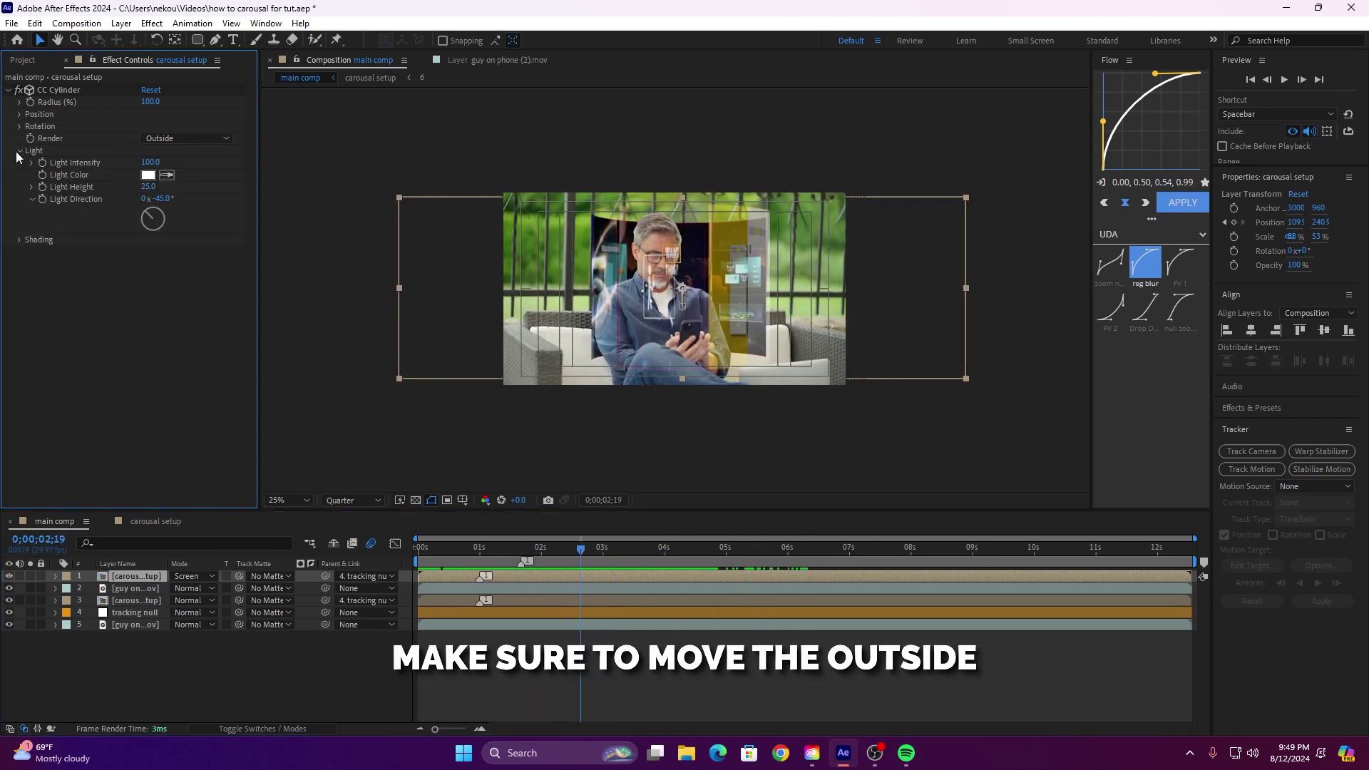
{"action": "left_click", "coordinate": [19, 150]}
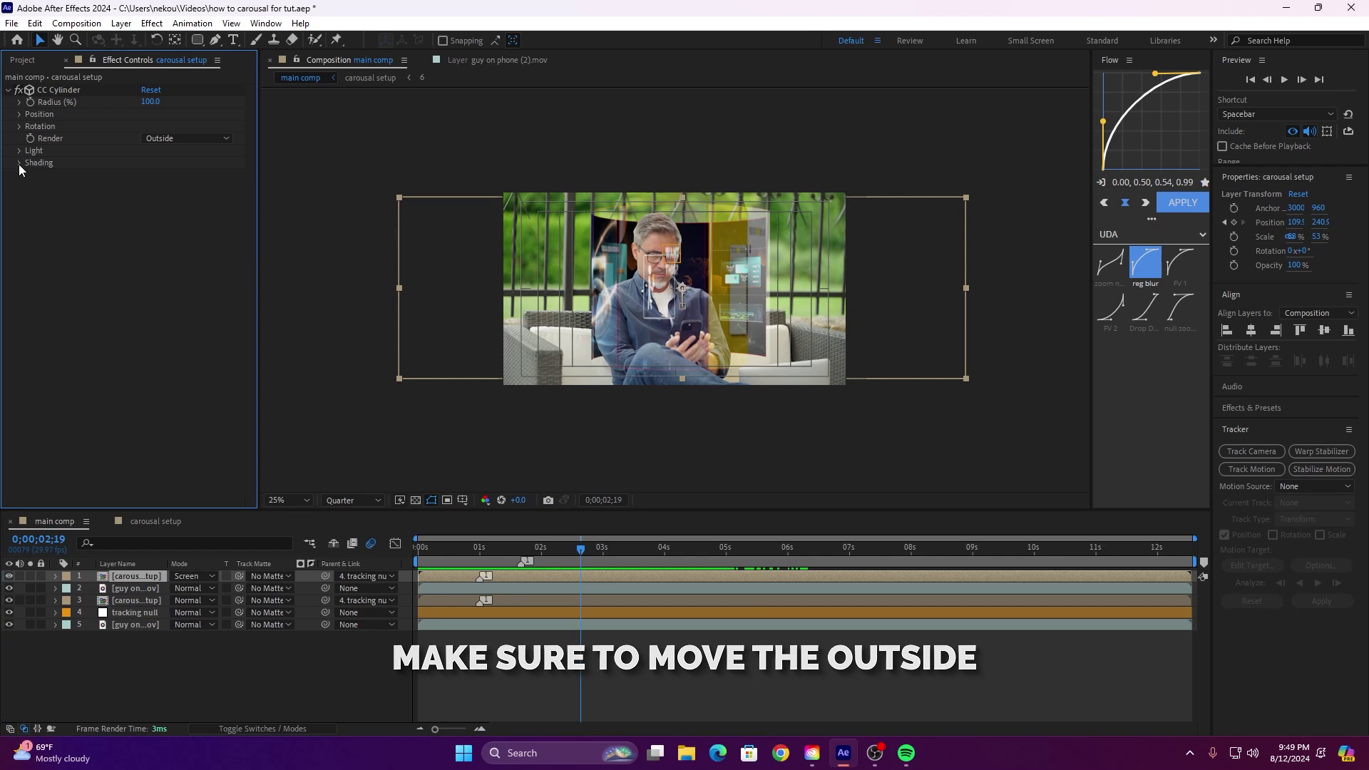
{"action": "left_click", "coordinate": [9, 91]}
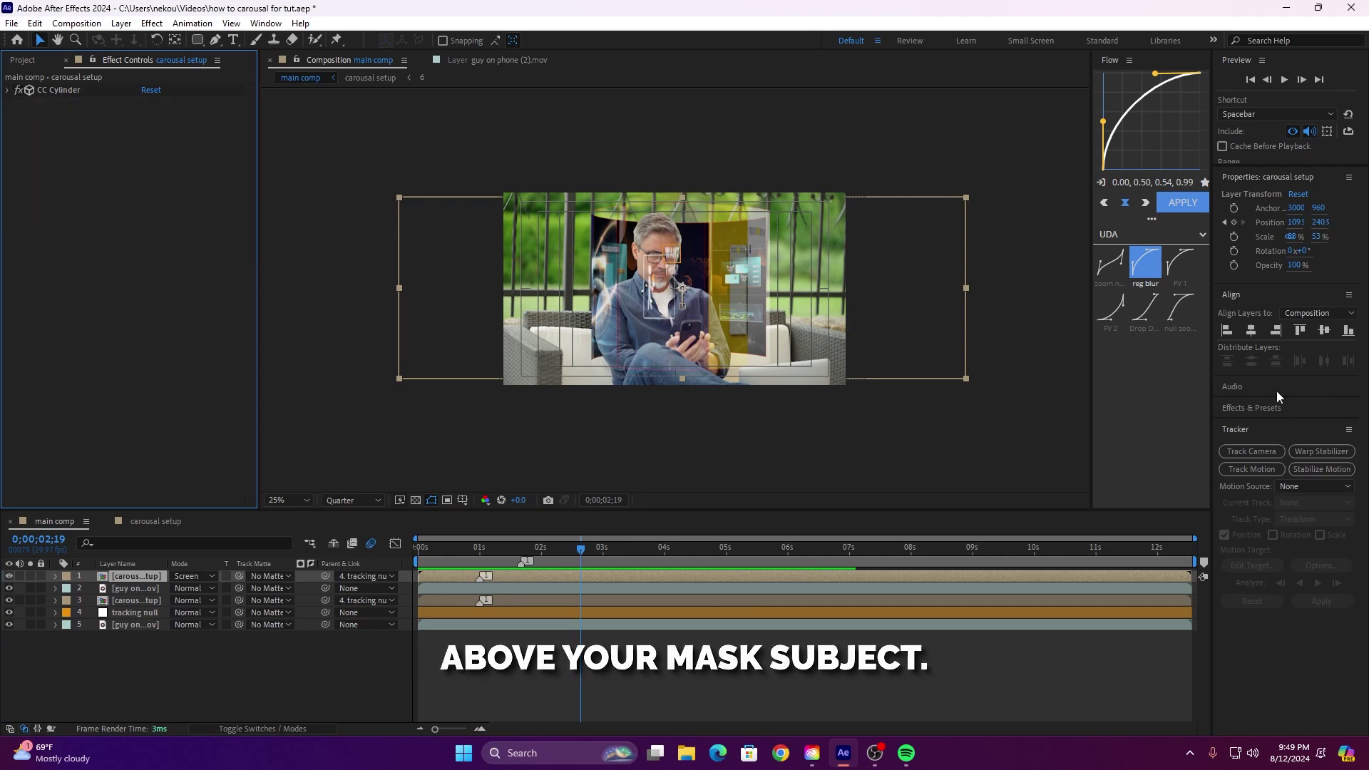
Step: Find the Stylize Glow effect and apply it to the top carousal setup layer
{"action": "left_click", "coordinate": [1262, 428]}
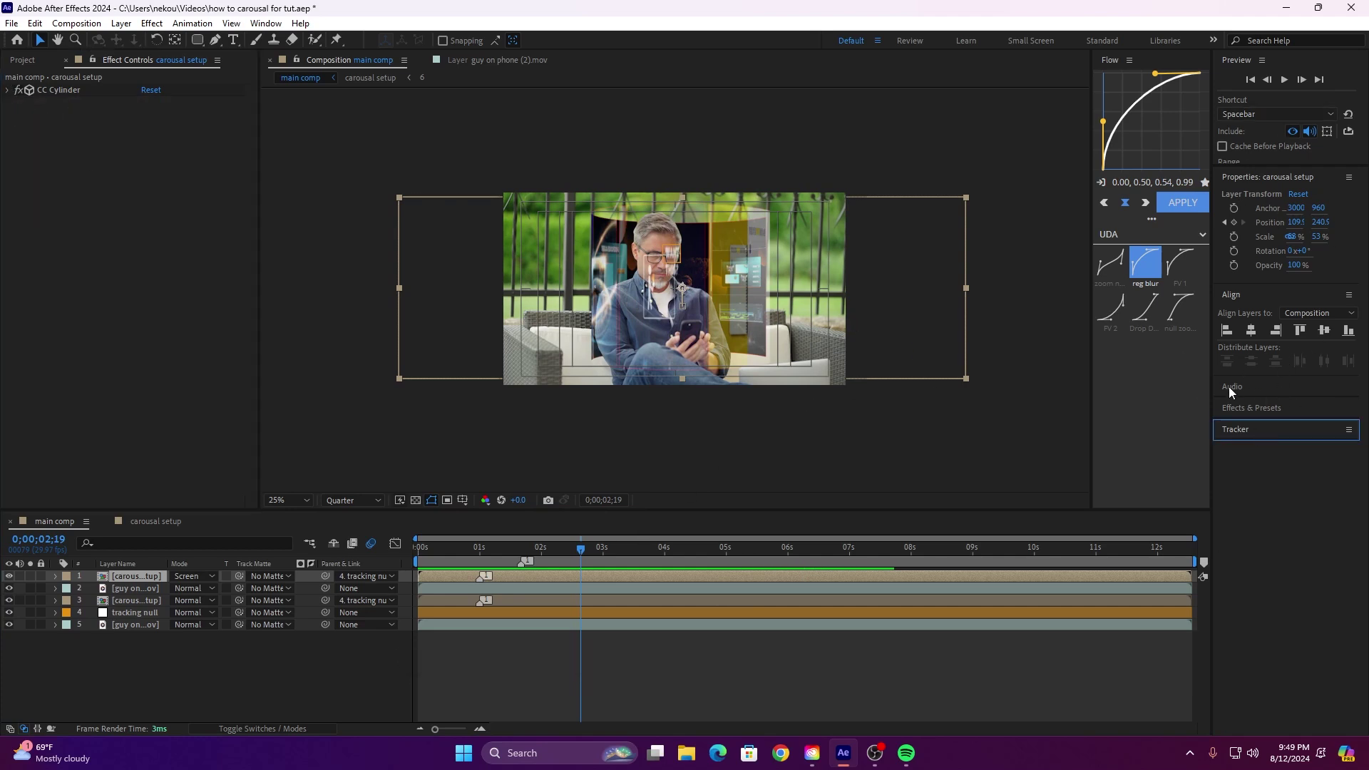
{"action": "left_click", "coordinate": [1252, 409]}
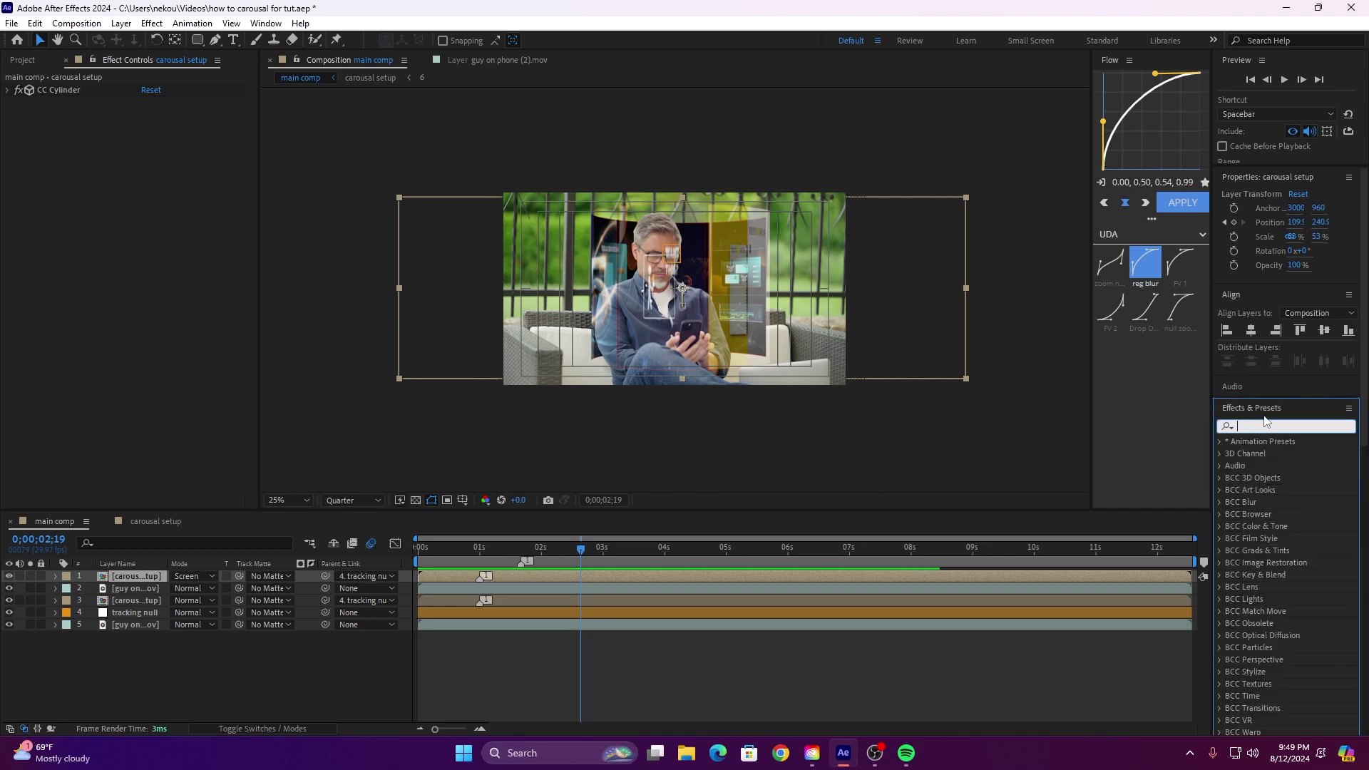
{"action": "type", "text": "glow"}
{"action": "scroll", "coordinate": [1272, 554], "scroll_direction": "down", "scroll_amount": 10}
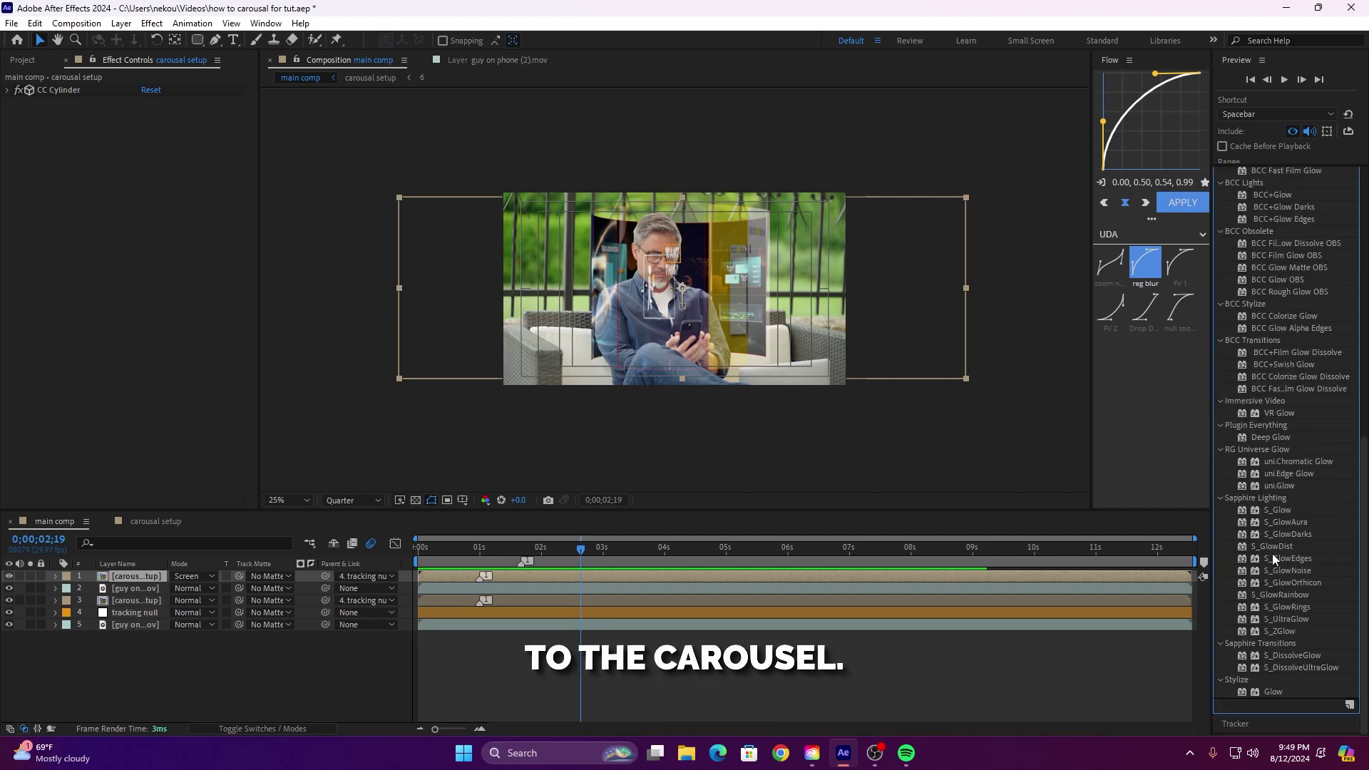
{"action": "left_click_drag", "start_coordinate": [1255, 691], "coordinate": [634, 576]}
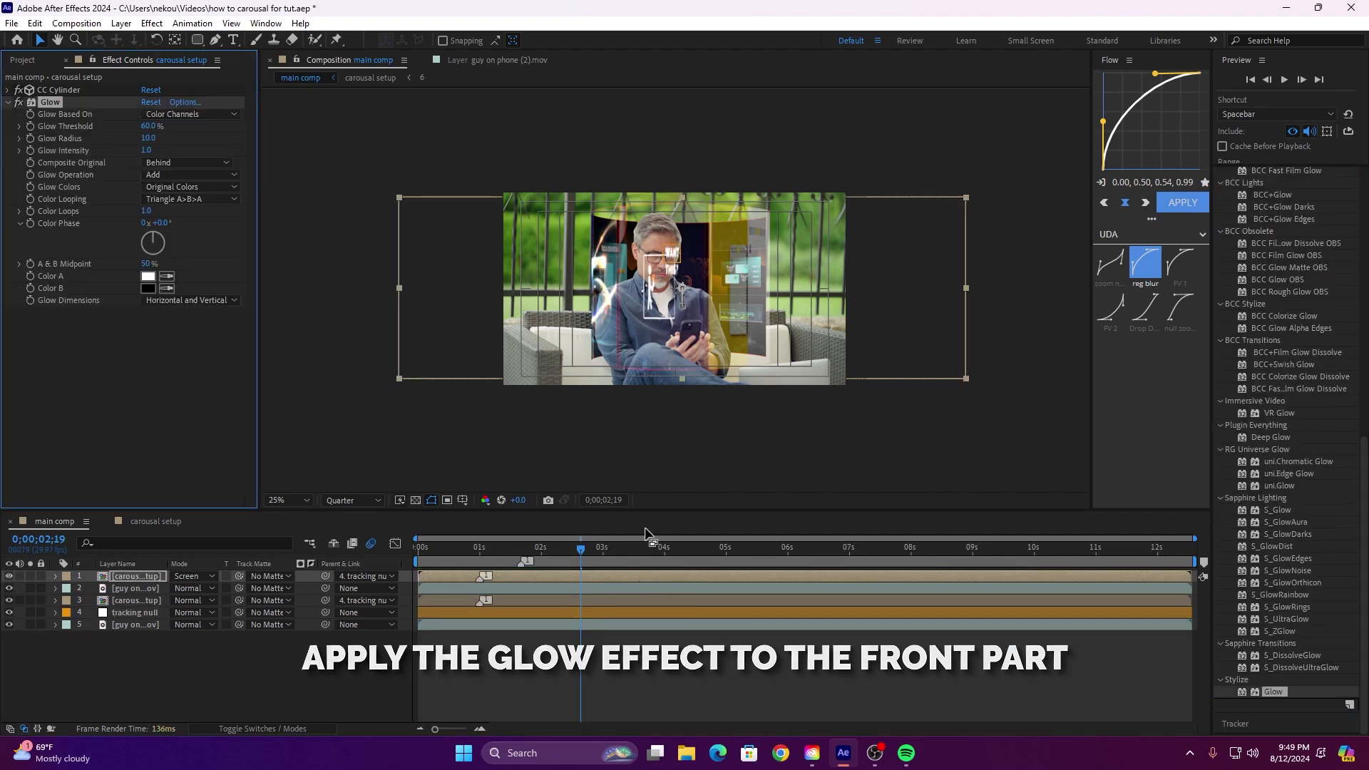
Step: Set the preview resolution to Full and inspect the glow on the front carousel up close
{"action": "scroll", "coordinate": [645, 229], "scroll_direction": "up", "scroll_amount": 2}
{"action": "left_click", "coordinate": [369, 502]}
{"action": "left_click", "coordinate": [342, 535]}
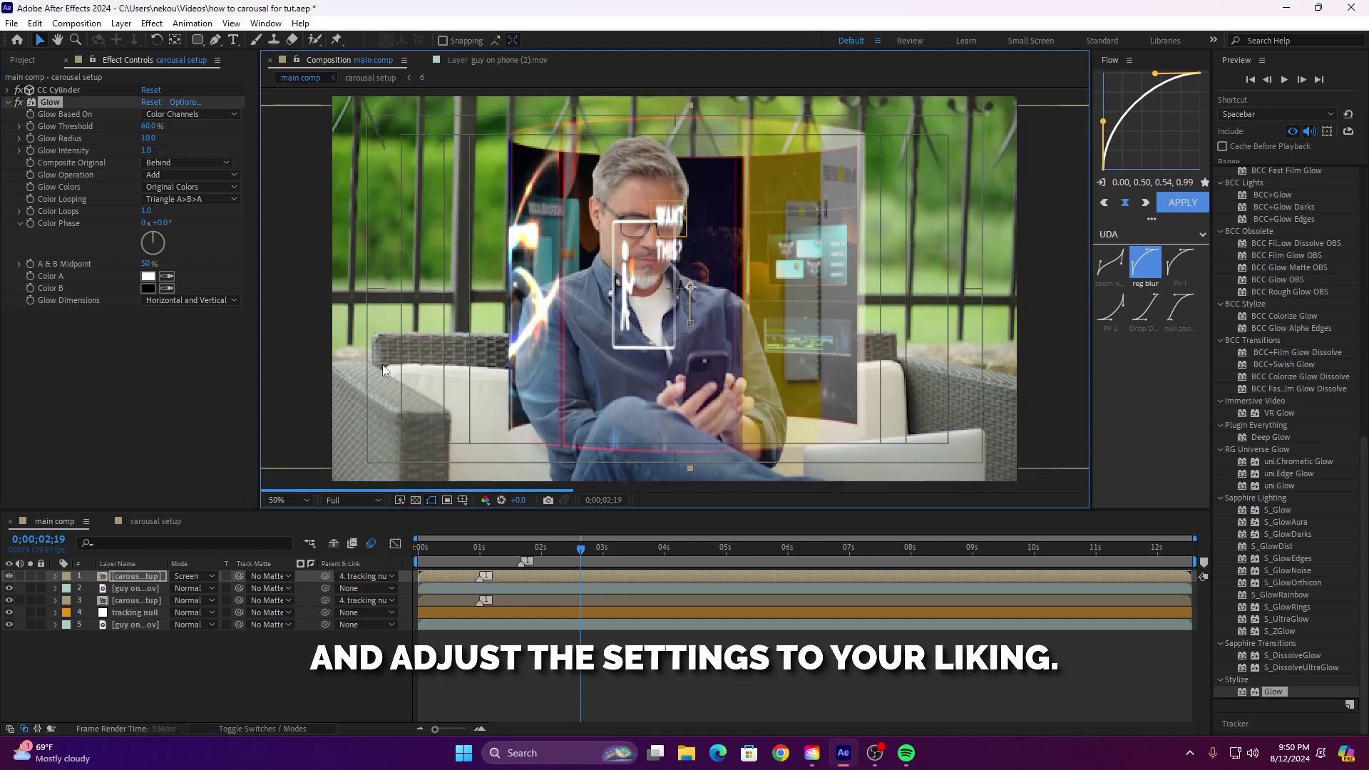
{"action": "scroll", "coordinate": [511, 178], "scroll_direction": "down", "scroll_amount": 2}
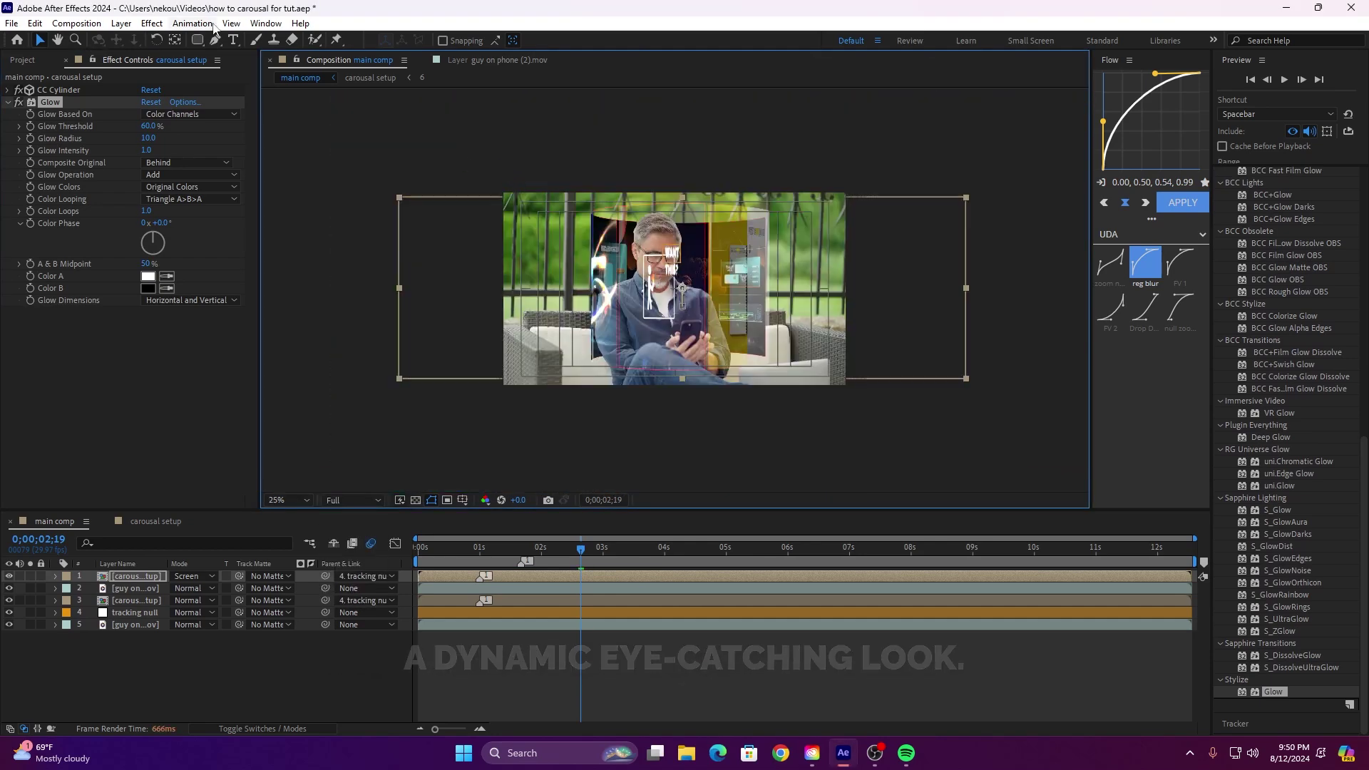
Step: Set the Glow Threshold to 50% and the Glow Radius to 10, and collapse the Glow settings
{"action": "left_click_drag", "start_coordinate": [149, 127], "coordinate": [119, 114]}
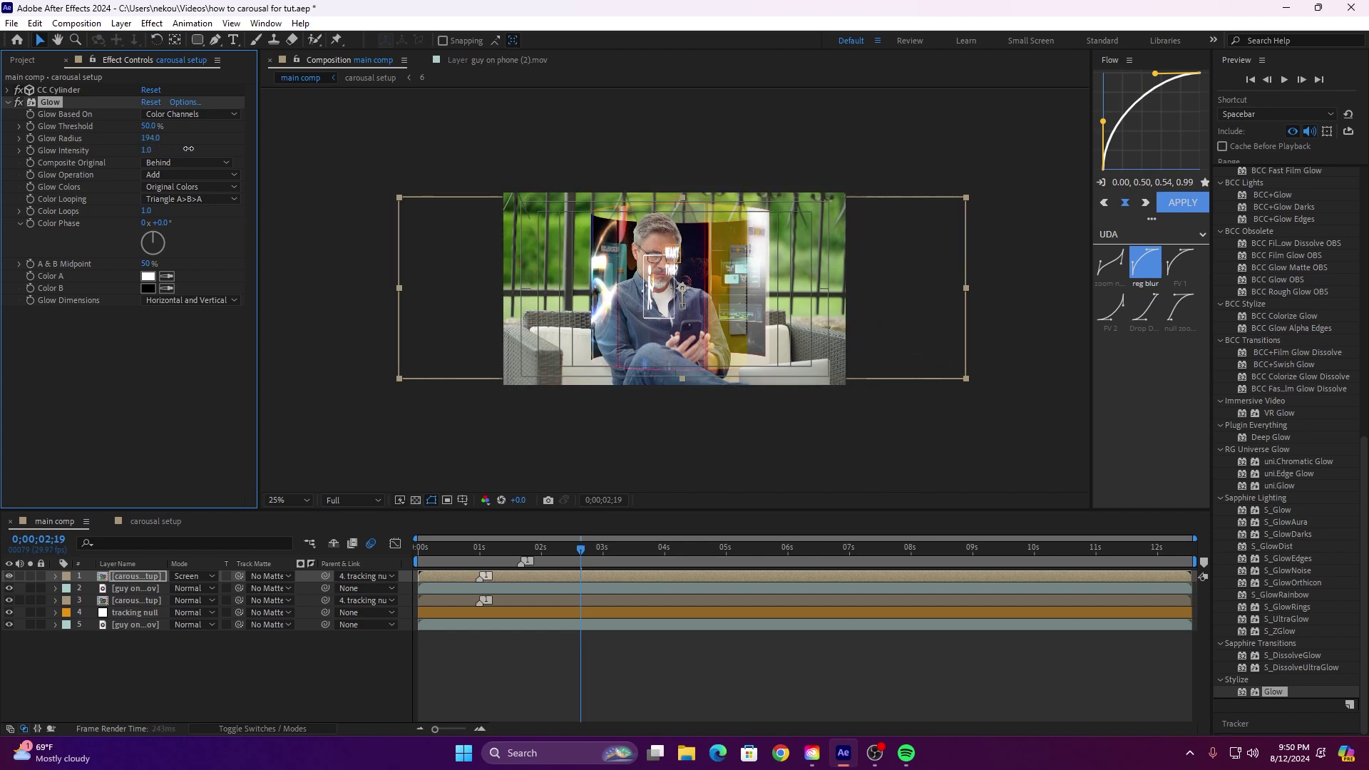
{"action": "type", "text": "10"}
{"action": "key", "text": "Return"}
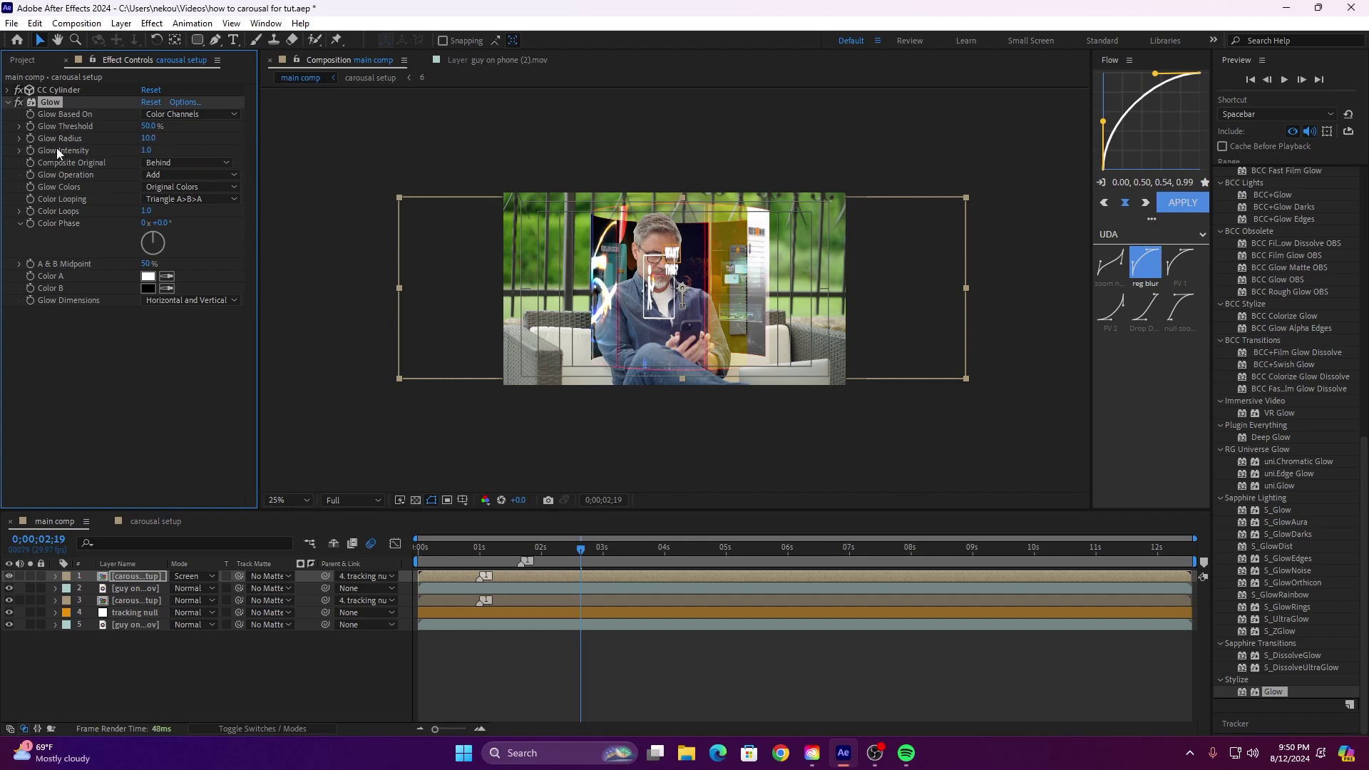
{"action": "left_click", "coordinate": [7, 101]}
Step: Set the preview resolution to Quarter and place composition marker 2 at 0;00;11;16
{"action": "left_click", "coordinate": [355, 500]}
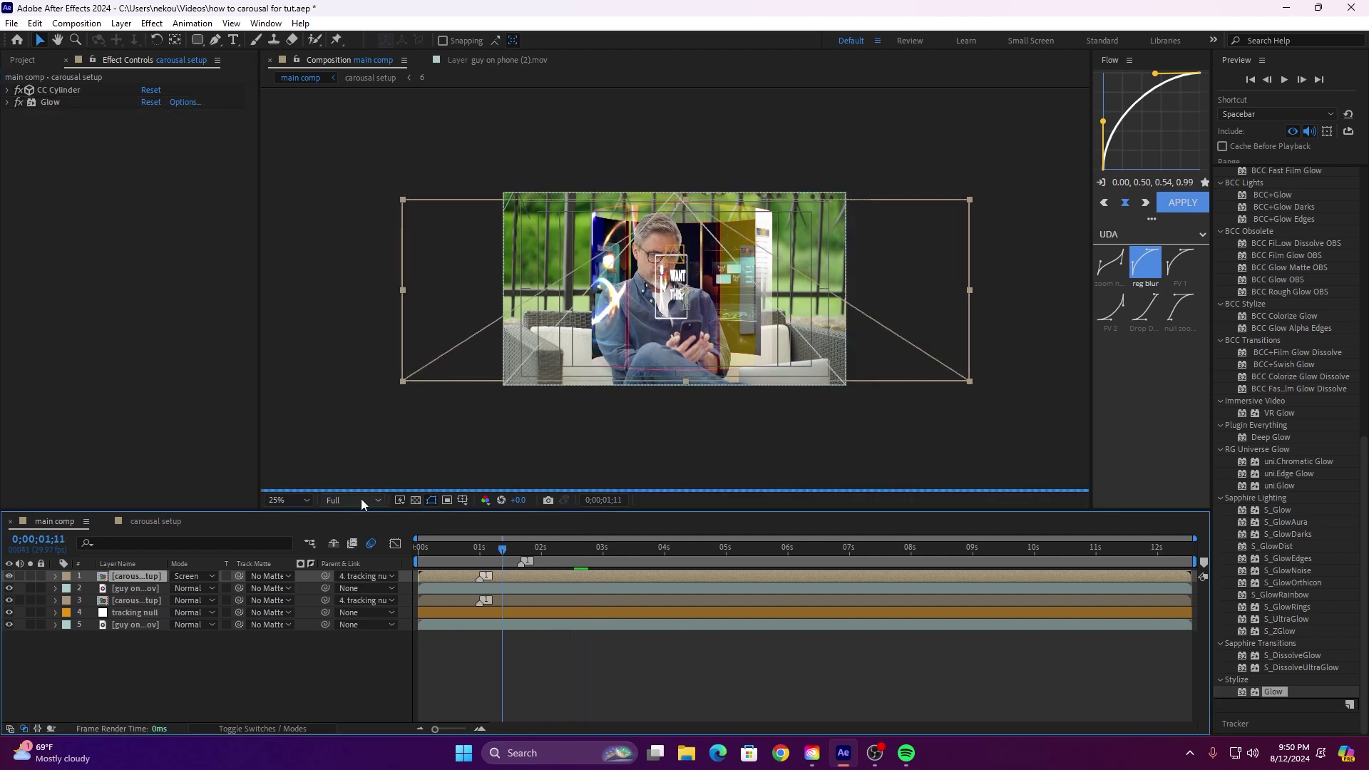
{"action": "left_click", "coordinate": [353, 582]}
{"action": "left_click", "coordinate": [477, 549]}
{"action": "left_click_drag", "start_coordinate": [478, 549], "coordinate": [1128, 546]}
{"action": "key", "text": "shift+2"}
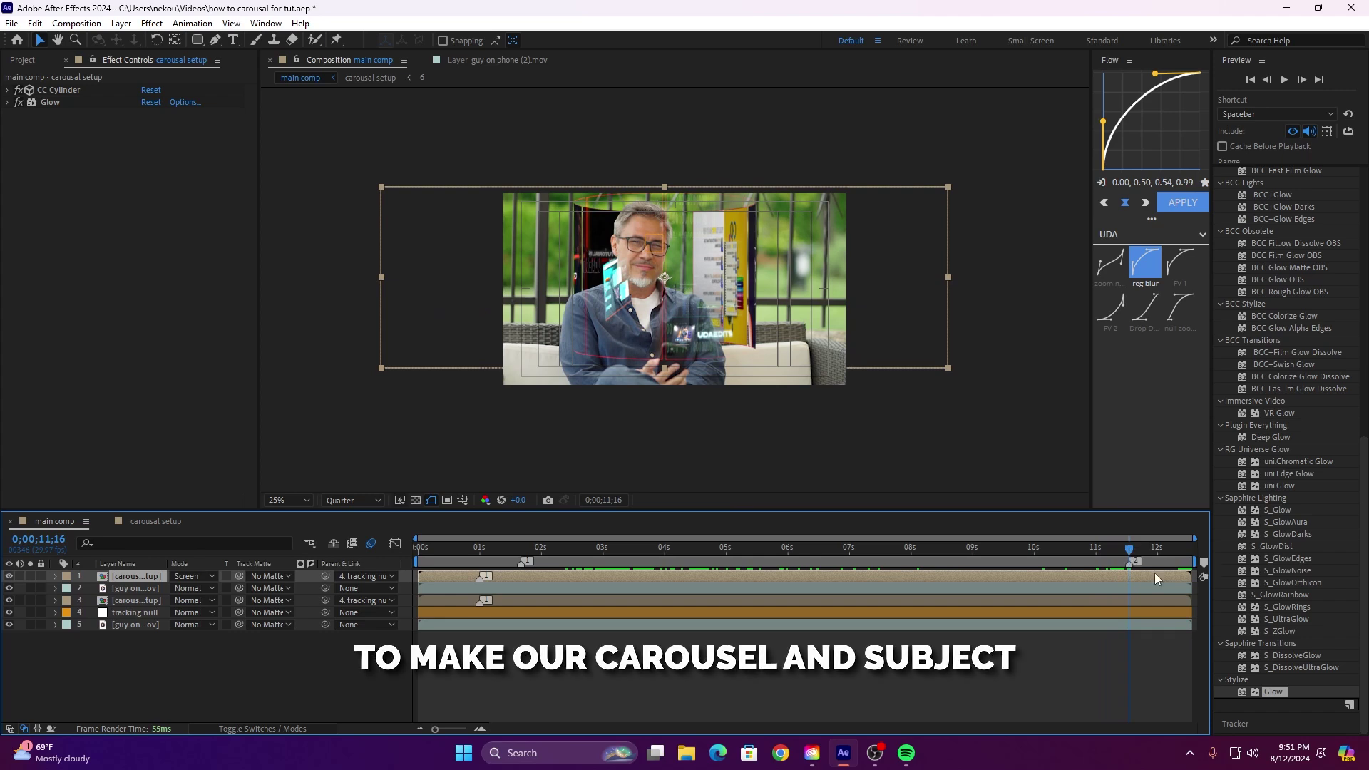
Step: Keyframe Position on both carousel setup layers at 0;00;11;16, then raise them to a Y value of about -130 at 0;00;11;26
{"action": "left_click", "coordinate": [1125, 601]}
{"action": "key", "text": "u"}
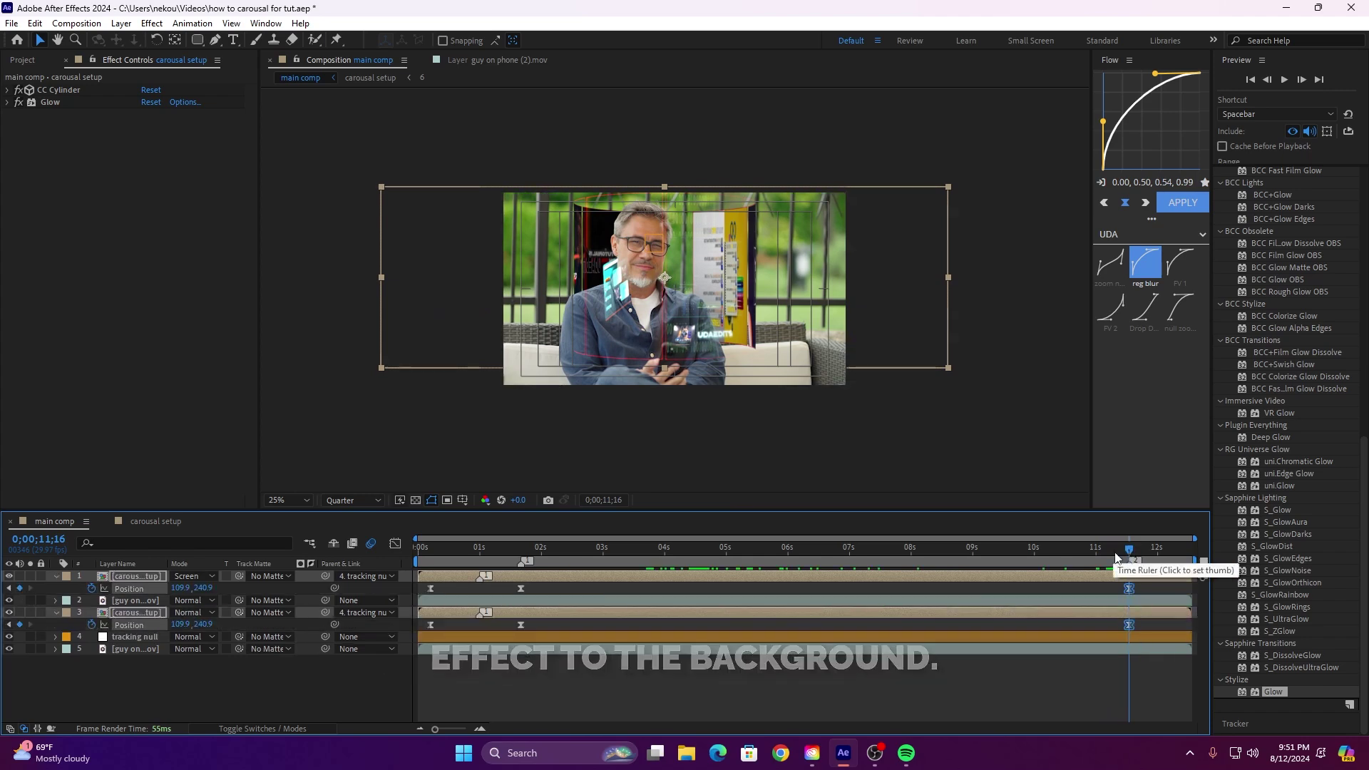
{"action": "key", "text": "shift+Page_Down"}
{"action": "key", "text": "shift+Page_Down"}
{"action": "key", "text": "shift+Page_Up"}
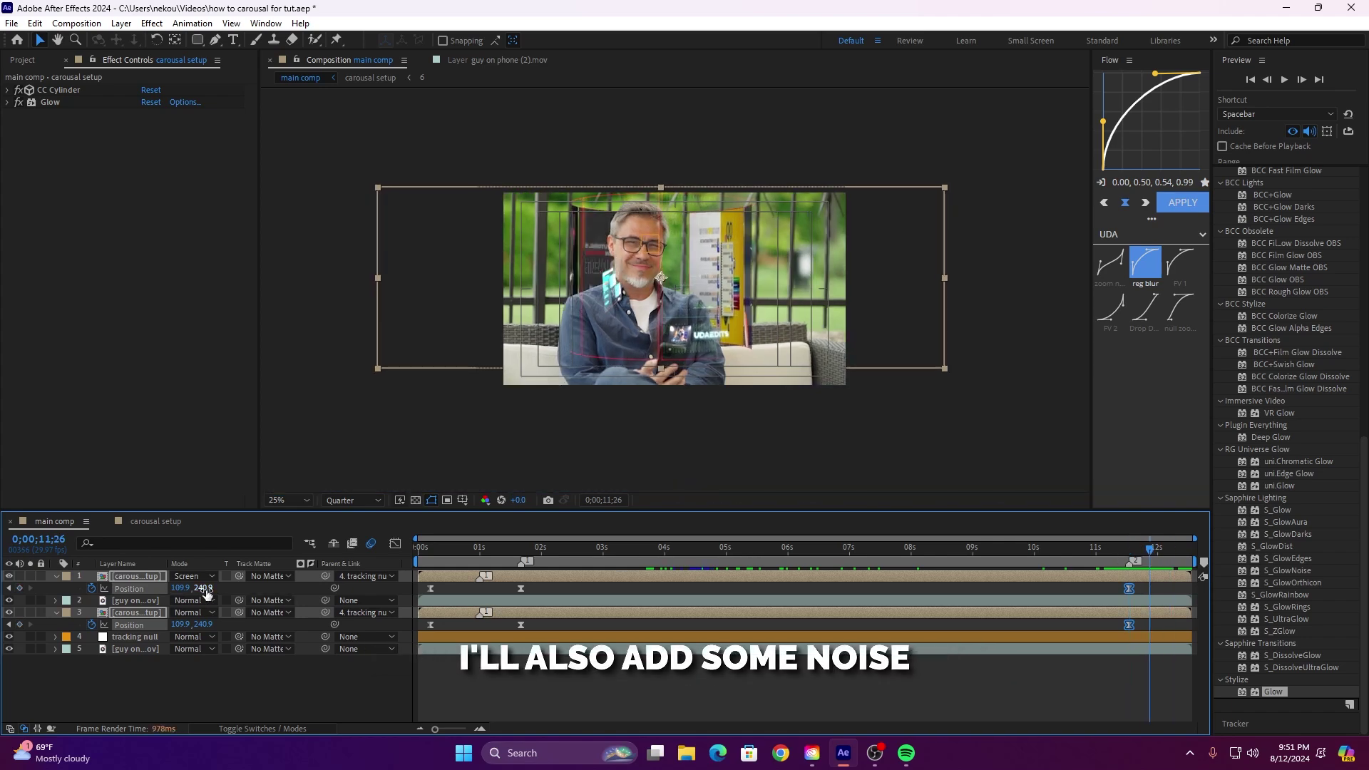
{"action": "left_click_drag", "start_coordinate": [204, 588], "coordinate": [0, 588]}
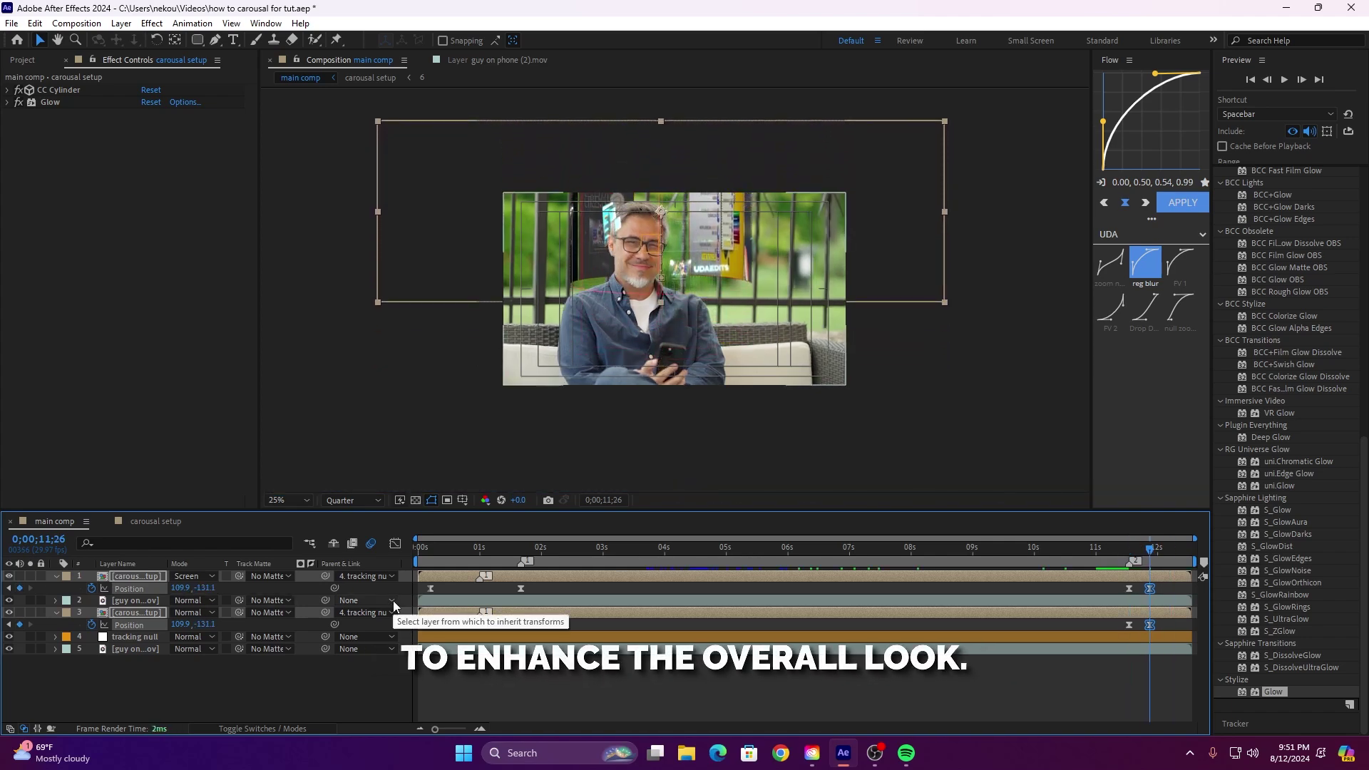
Step: Keyframe both carousel setup layers dropping below the frame at the end of the comp and preview the animation
{"action": "key", "text": "space"}
{"action": "left_click_drag", "start_coordinate": [203, 589], "coordinate": [1218, 670]}
{"action": "key", "text": "space"}
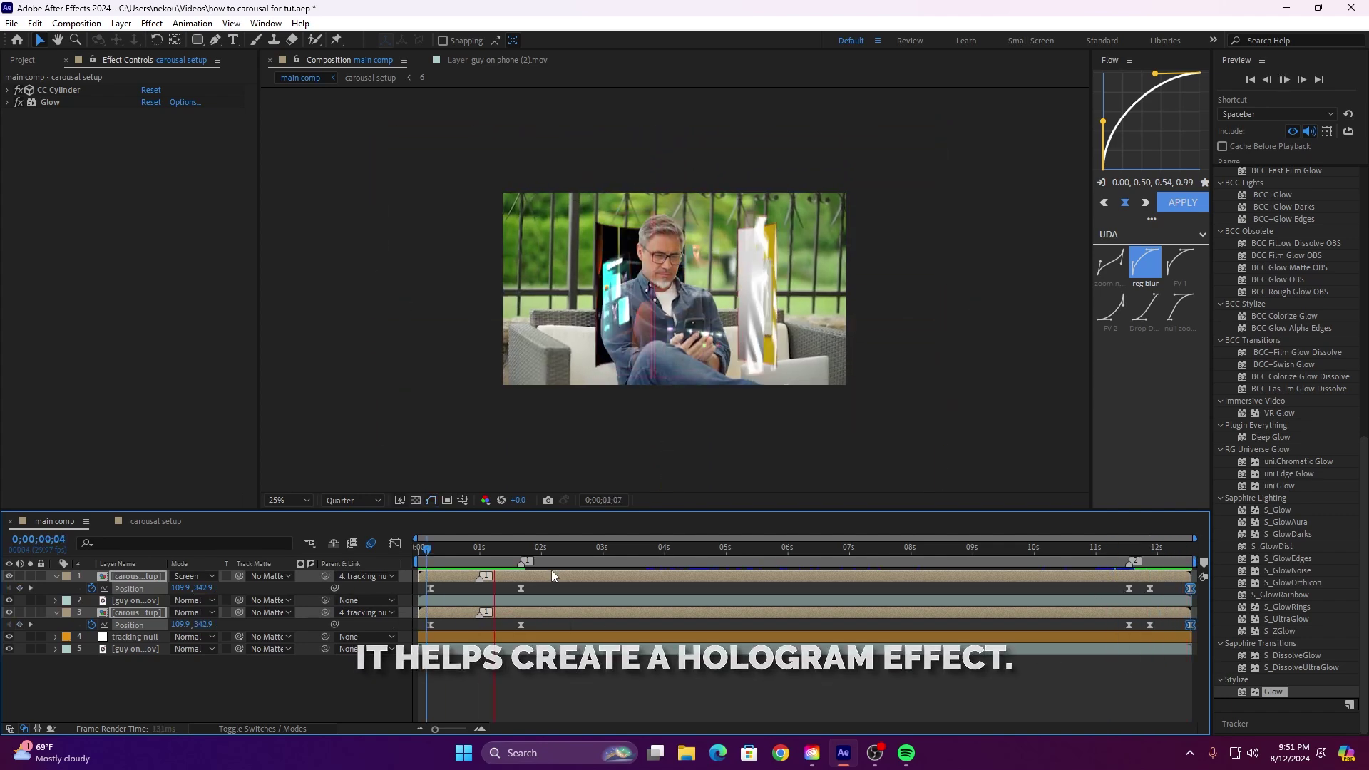
{"action": "key", "text": "space"}
Step: Apply the FV 1 easing curve to the carousel's Position keyframes at 0;00;11;16 and 0;00;11;26
{"action": "left_click_drag", "start_coordinate": [575, 561], "coordinate": [1161, 629]}
{"action": "left_click", "coordinate": [1180, 264]}
{"action": "left_click", "coordinate": [1178, 202]}
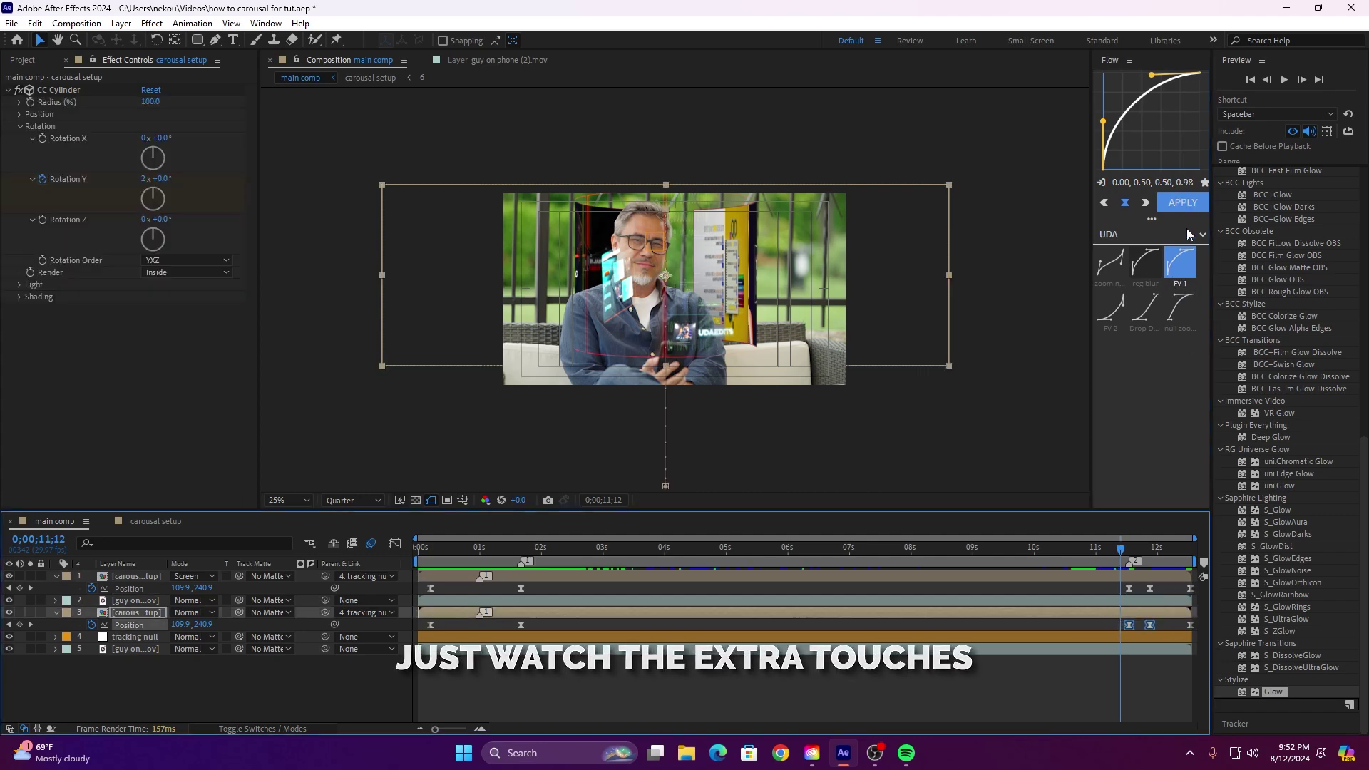
{"action": "left_click", "coordinate": [1198, 205]}
Step: Apply the FV 2 easing curve to the carousel's last two Position keyframes, and collapse both carousel layers' properties
{"action": "left_click_drag", "start_coordinate": [1141, 583], "coordinate": [1195, 631]}
{"action": "left_click", "coordinate": [1121, 308]}
{"action": "left_click", "coordinate": [1188, 207]}
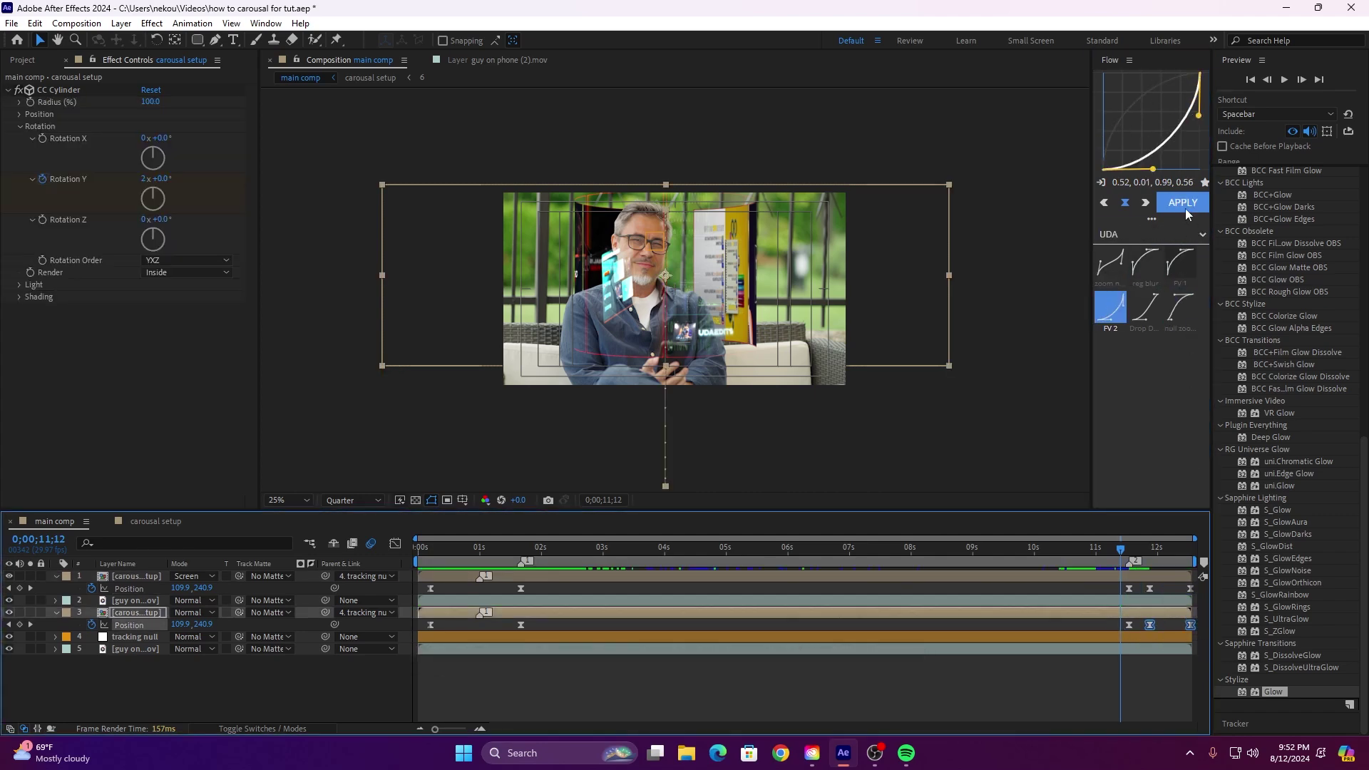
{"action": "left_click", "coordinate": [1185, 209]}
{"action": "left_click_drag", "start_coordinate": [1119, 549], "coordinate": [403, 549]}
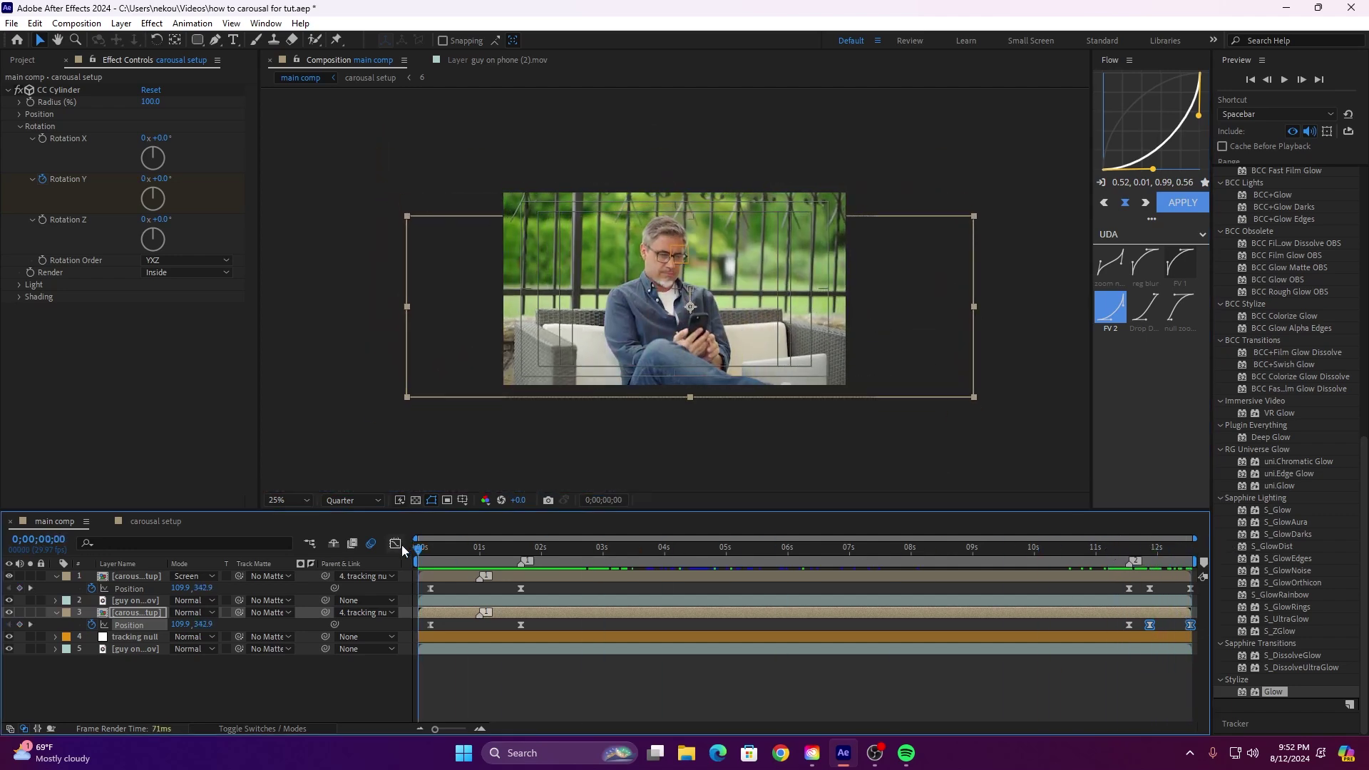
{"action": "key", "text": "u"}
{"action": "key", "text": "u"}
{"action": "left_click", "coordinate": [136, 576]}
{"action": "key", "text": "u"}
{"action": "key", "text": "u"}
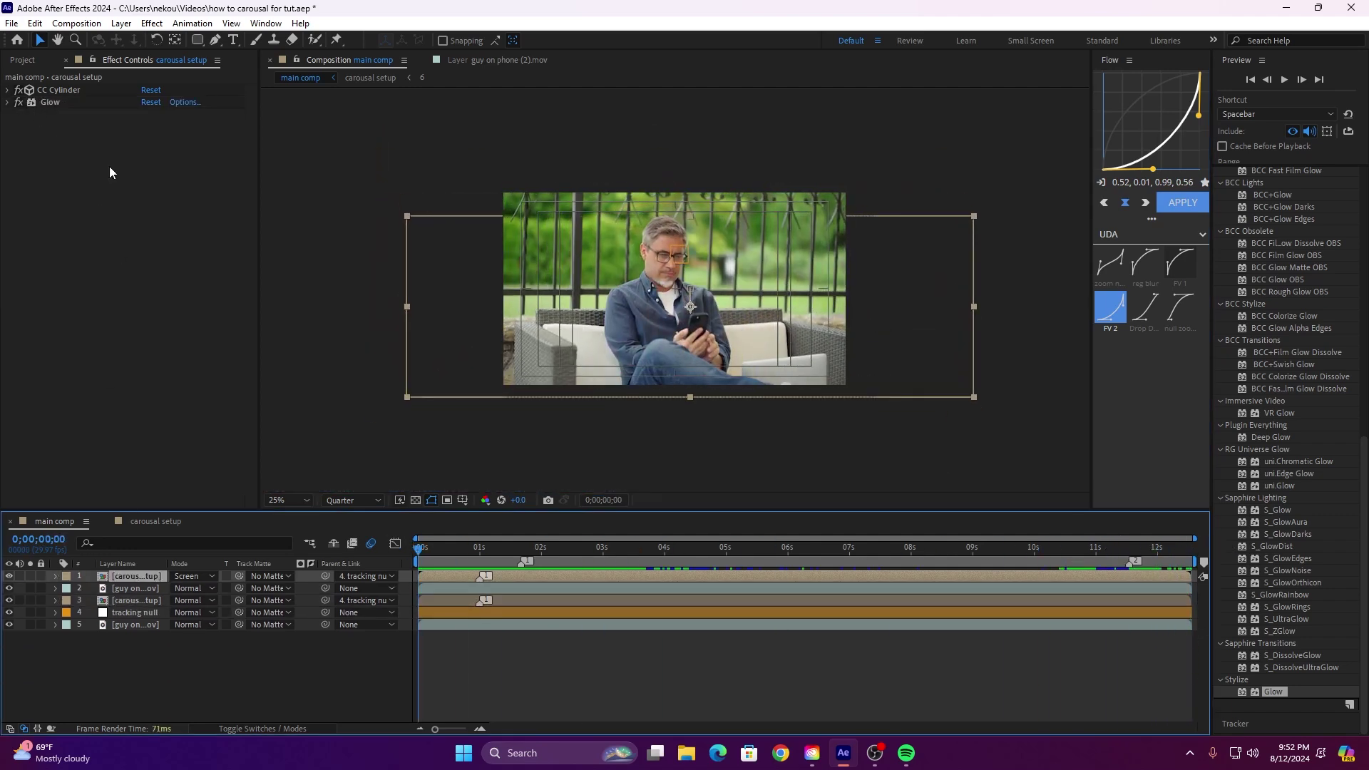
Step: Find the Color Correction Exposure effect and apply it to the background guy on phone footage layer
{"action": "left_click_drag", "start_coordinate": [418, 555], "coordinate": [479, 558]}
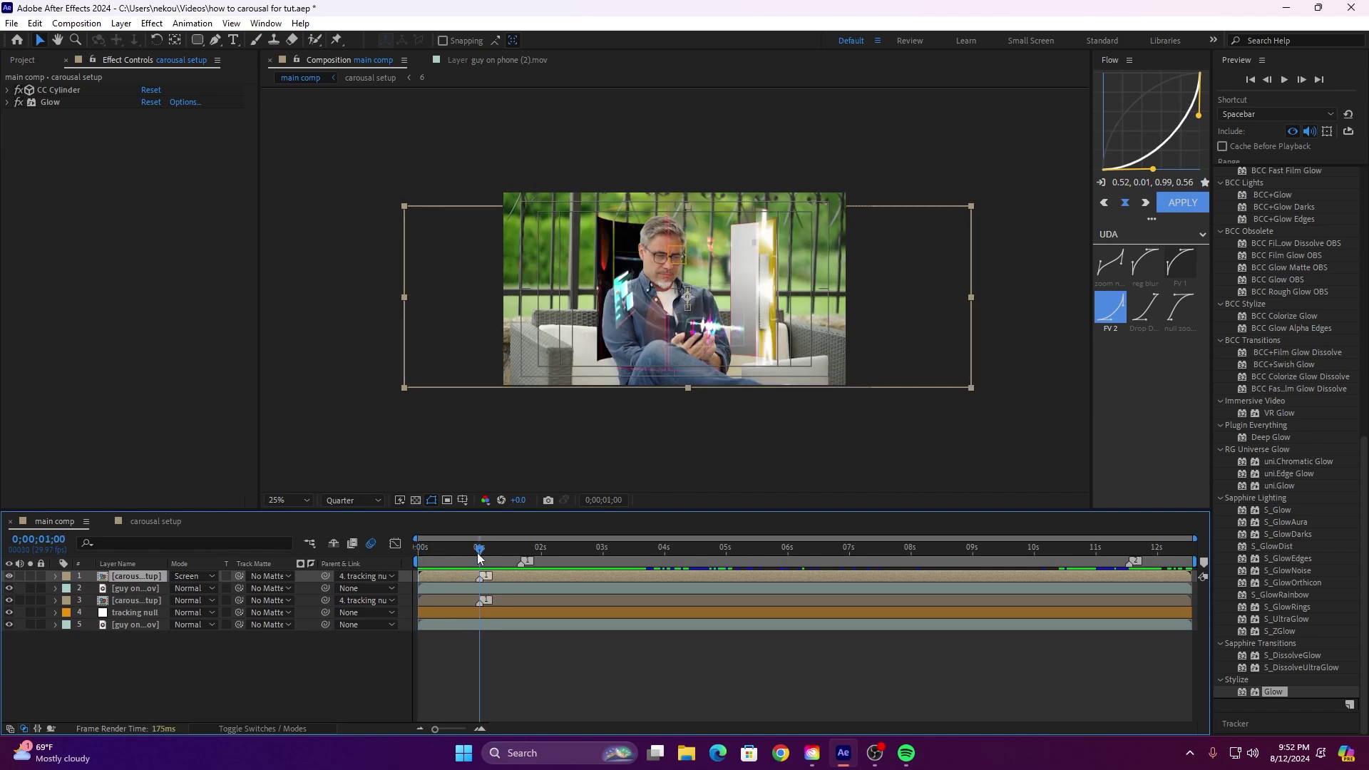
{"action": "left_click", "coordinate": [135, 624]}
{"action": "left_click_drag", "start_coordinate": [1364, 442], "coordinate": [1362, 204]}
{"action": "left_click", "coordinate": [1253, 365]}
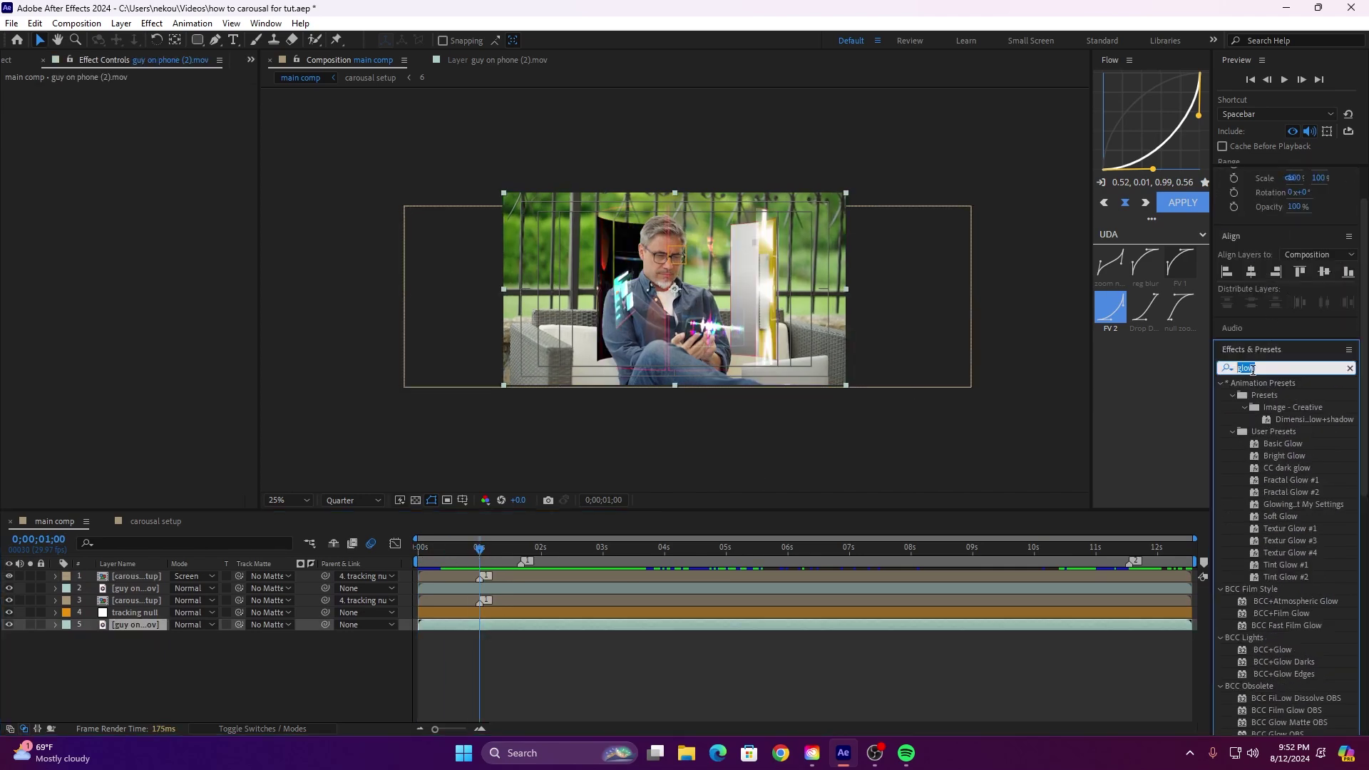
{"action": "type", "text": "exposure"}
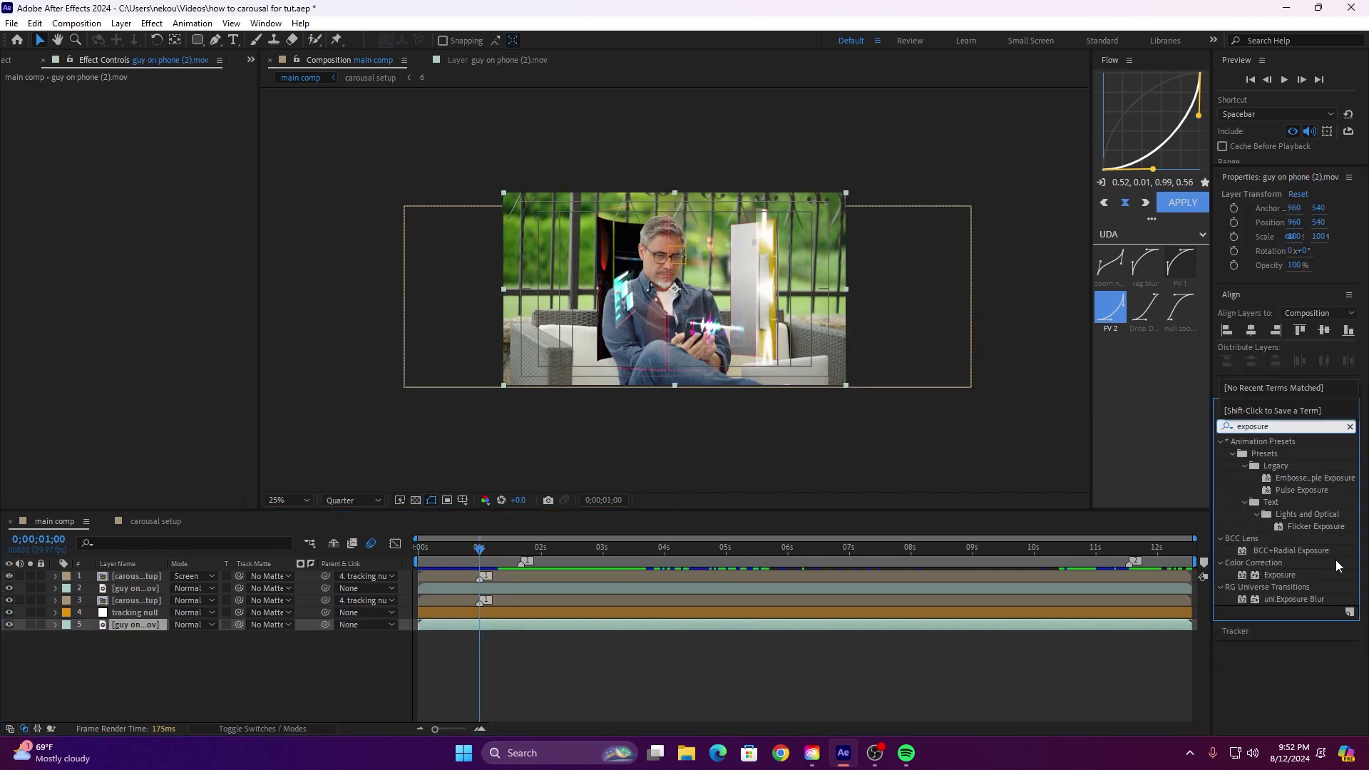
{"action": "left_click_drag", "start_coordinate": [1259, 576], "coordinate": [596, 626]}
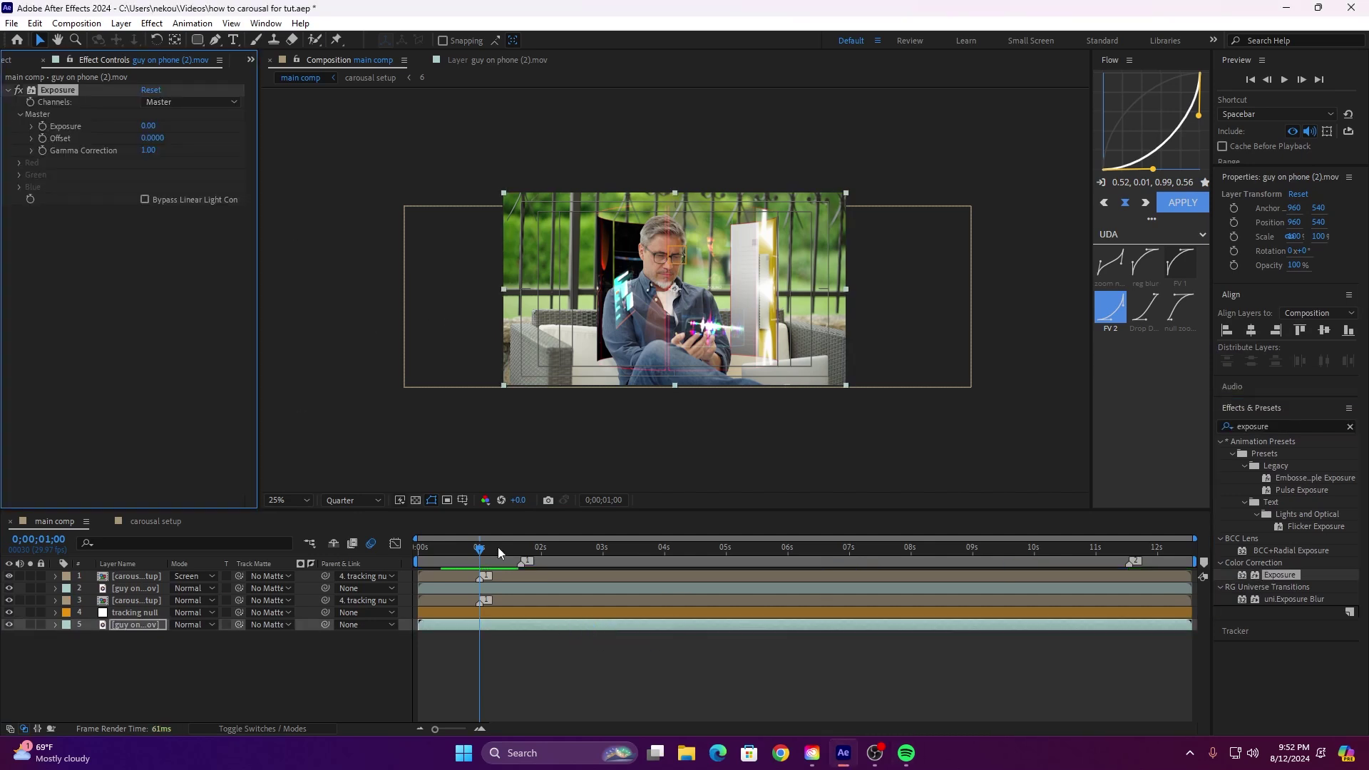
Step: Start keyframing the background footage's Exposure at the first frame with a value of 1.4
{"action": "left_click_drag", "start_coordinate": [479, 556], "coordinate": [420, 548]}
{"action": "left_click", "coordinate": [140, 137]}
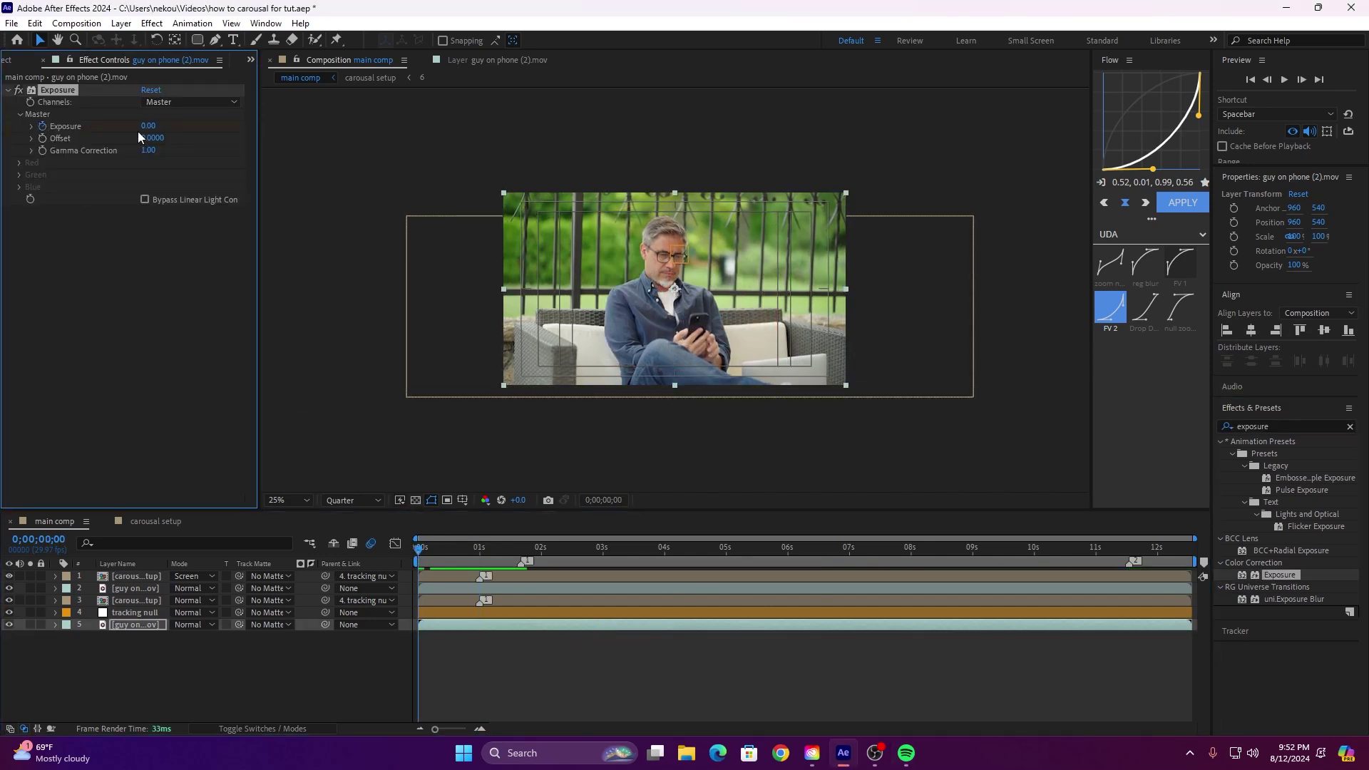
{"action": "type", "text": "1.4"}
{"action": "key", "text": "Return"}
Step: Darken the background footage by setting an Exposure keyframe of -2.00 at 0;00;06;00
{"action": "left_click_drag", "start_coordinate": [421, 550], "coordinate": [788, 570]}
{"action": "left_click", "coordinate": [157, 127]}
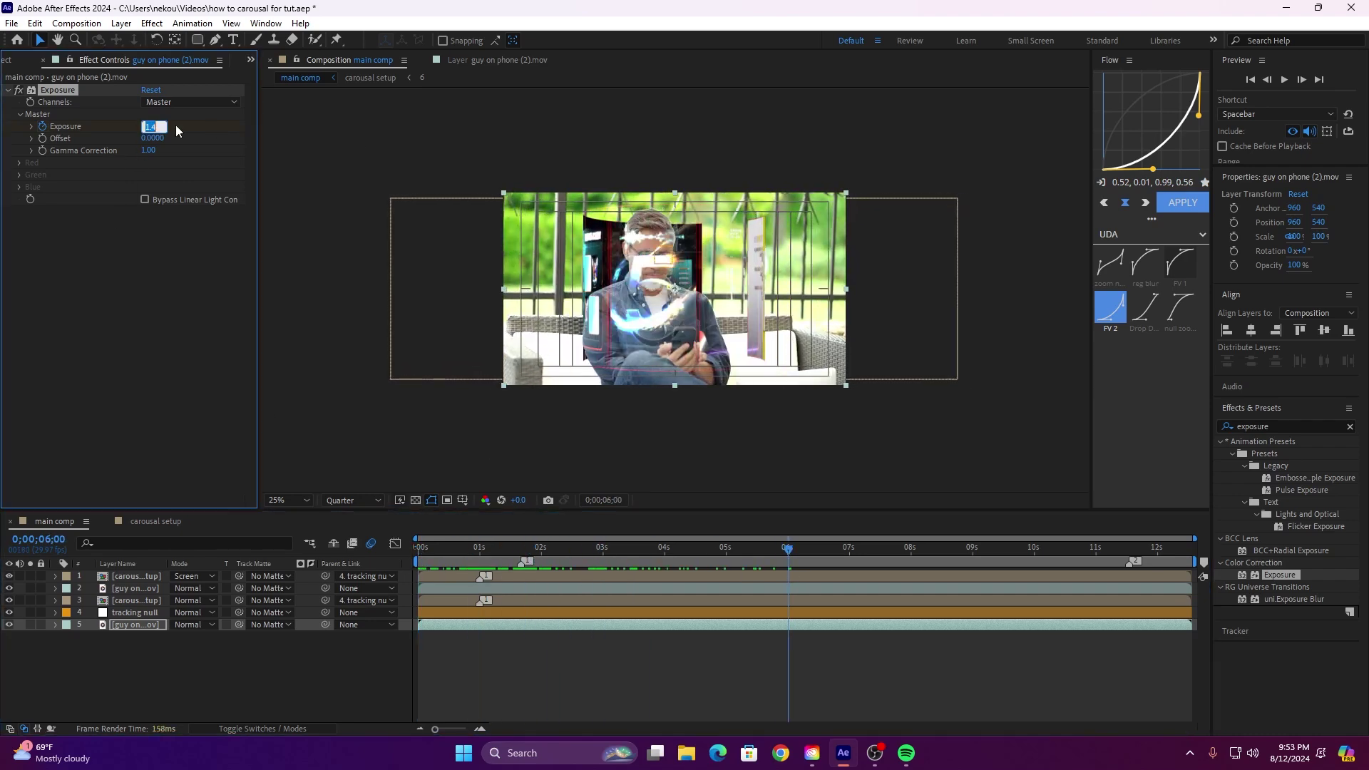
{"action": "type", "text": "-20"}
{"action": "key", "text": "Return"}
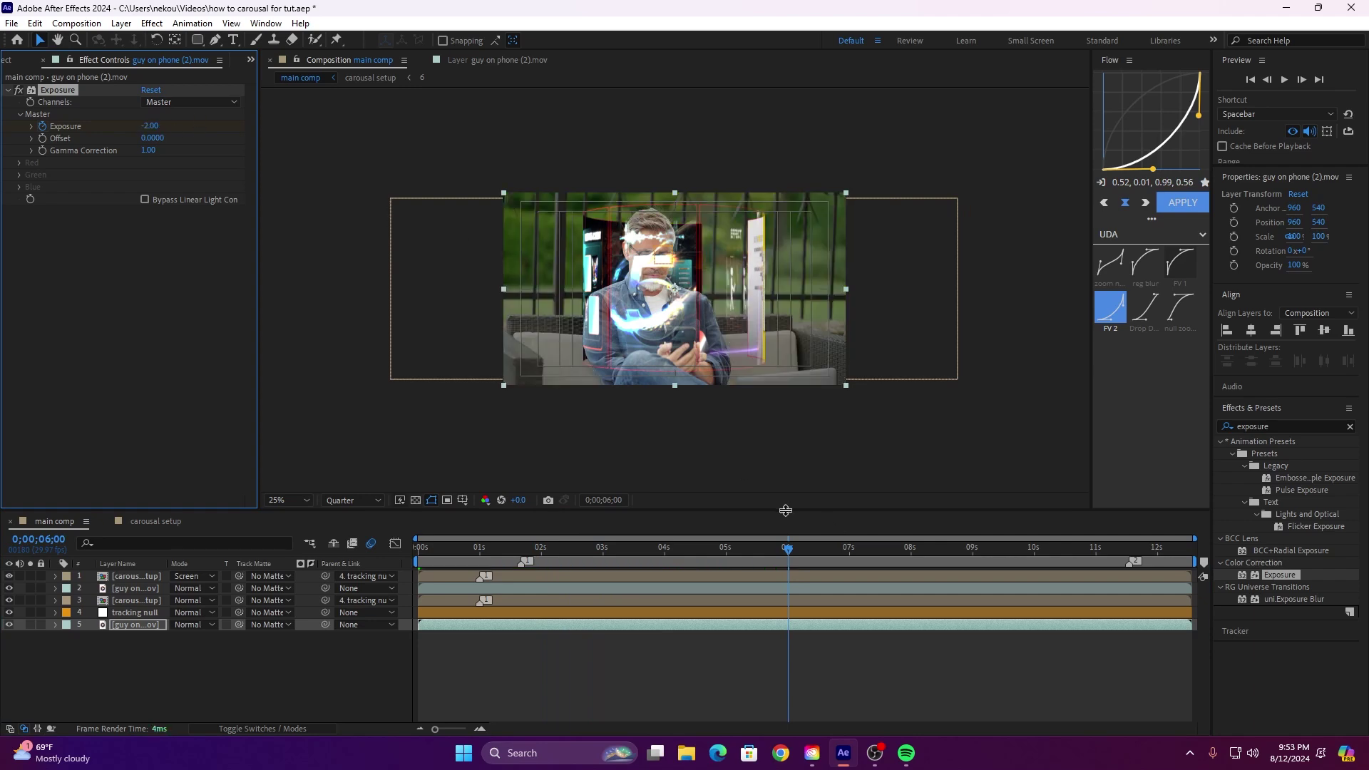
Step: Set the background footage's Exposure to 0 on the comp's final frame, 0;00;12;16
{"action": "left_click_drag", "start_coordinate": [788, 549], "coordinate": [1200, 560]}
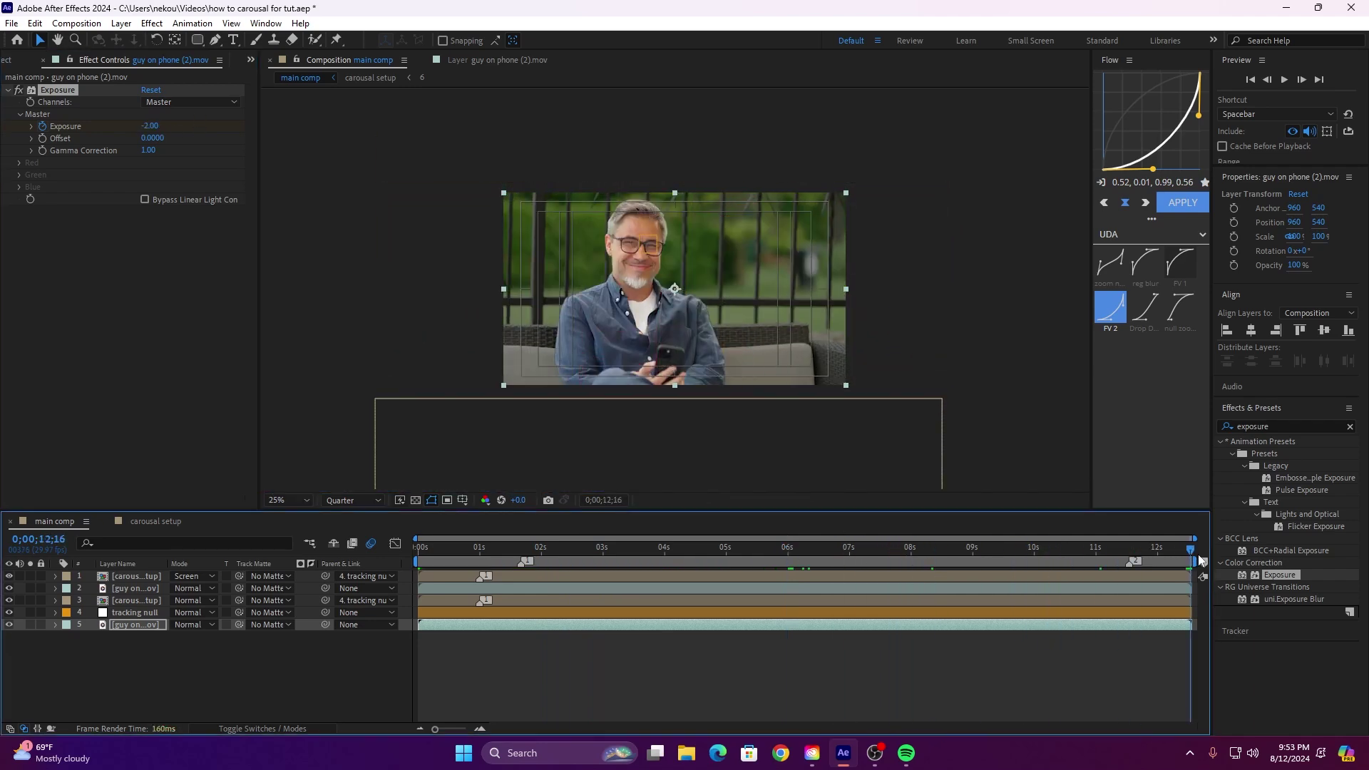
{"action": "left_click", "coordinate": [153, 127]}
{"action": "type", "text": "0"}
{"action": "key", "text": "Return"}
Step: Reveal the background footage's keyframes and apply the FV 1 easing curve to the first two Exposure keyframes
{"action": "key", "text": "u"}
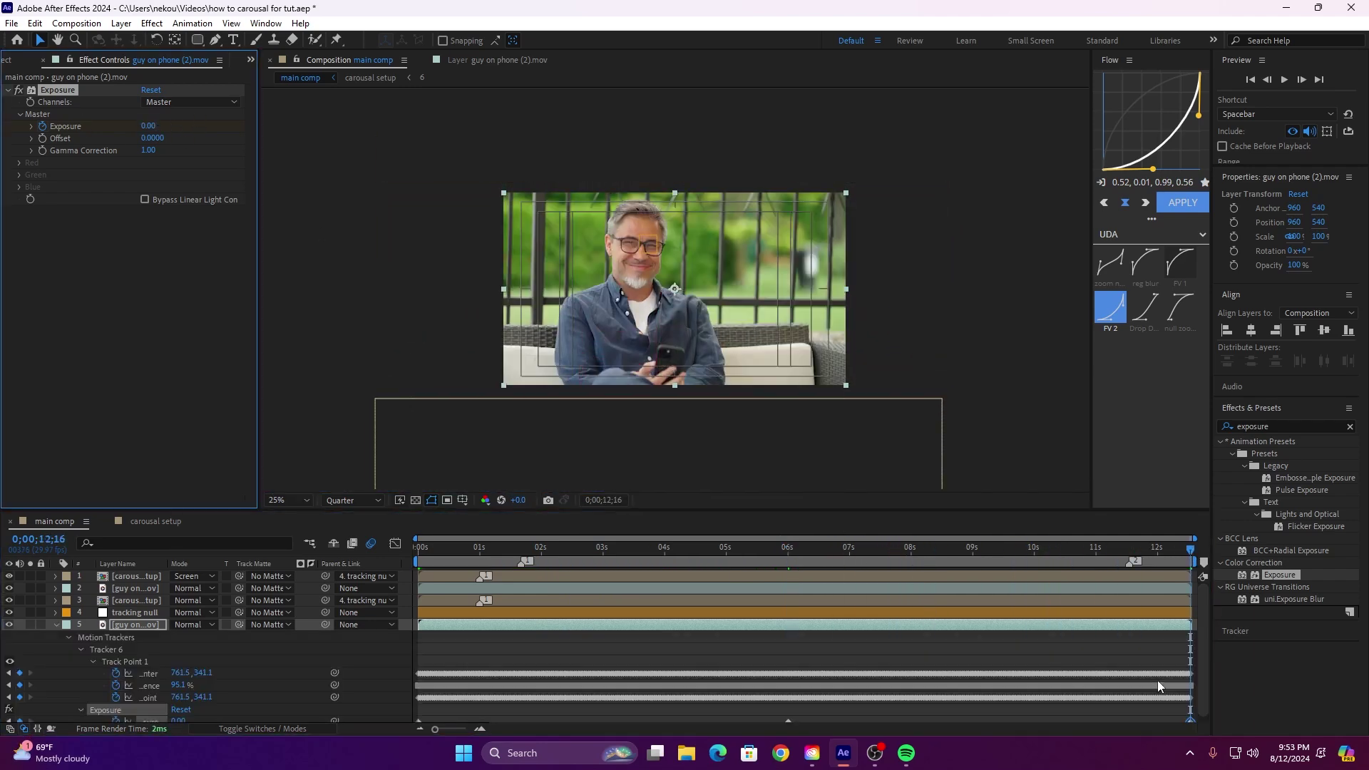
{"action": "key", "text": "u"}
{"action": "key", "text": "u"}
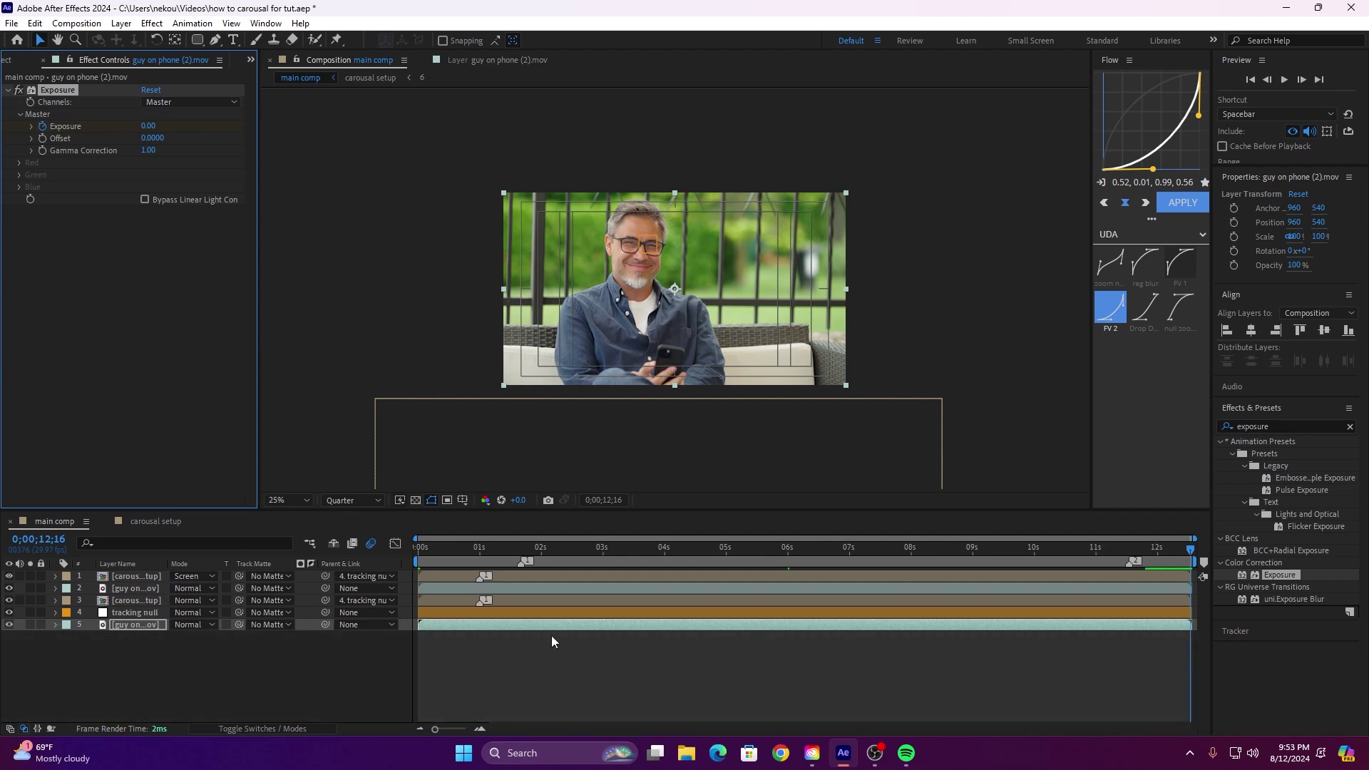
{"action": "scroll", "coordinate": [739, 682], "scroll_direction": "down", "scroll_amount": 1}
{"action": "left_click_drag", "start_coordinate": [422, 712], "coordinate": [1197, 722]}
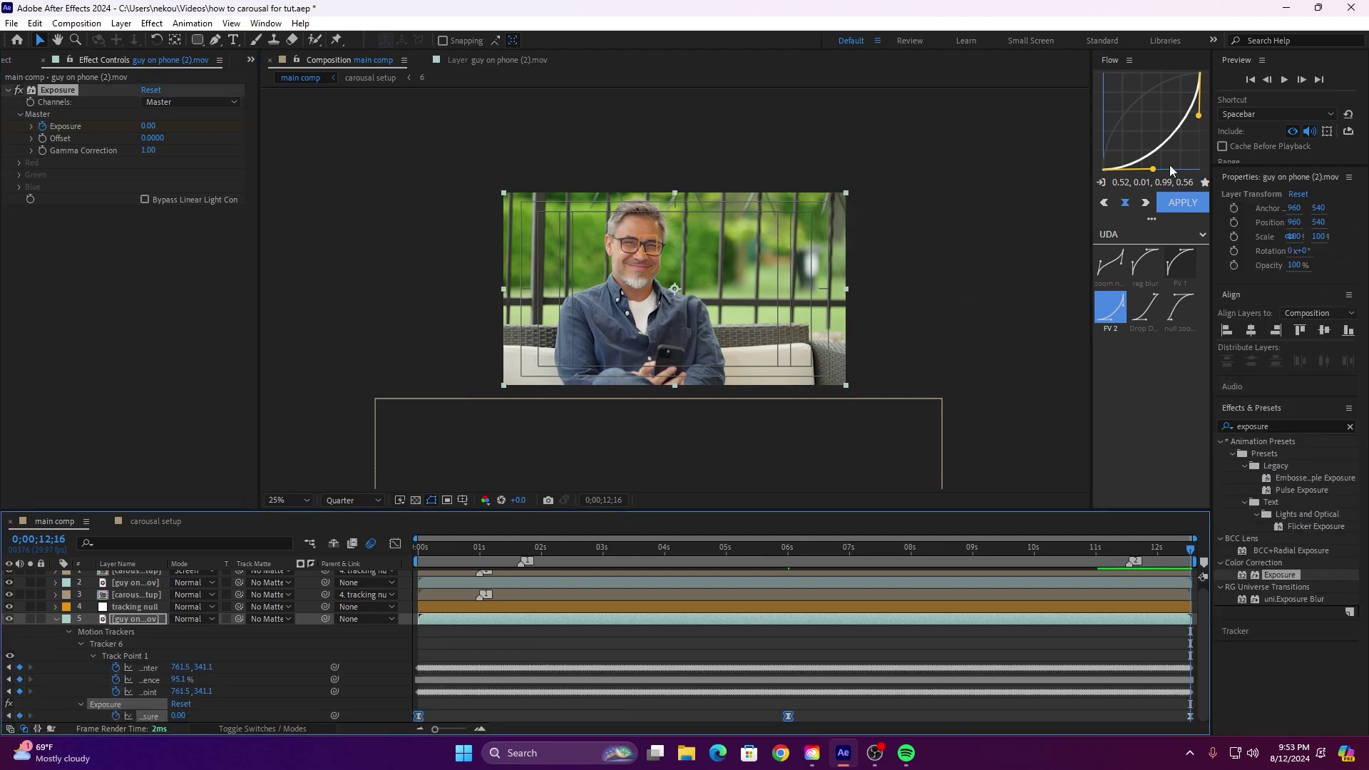
{"action": "left_click", "coordinate": [1178, 271]}
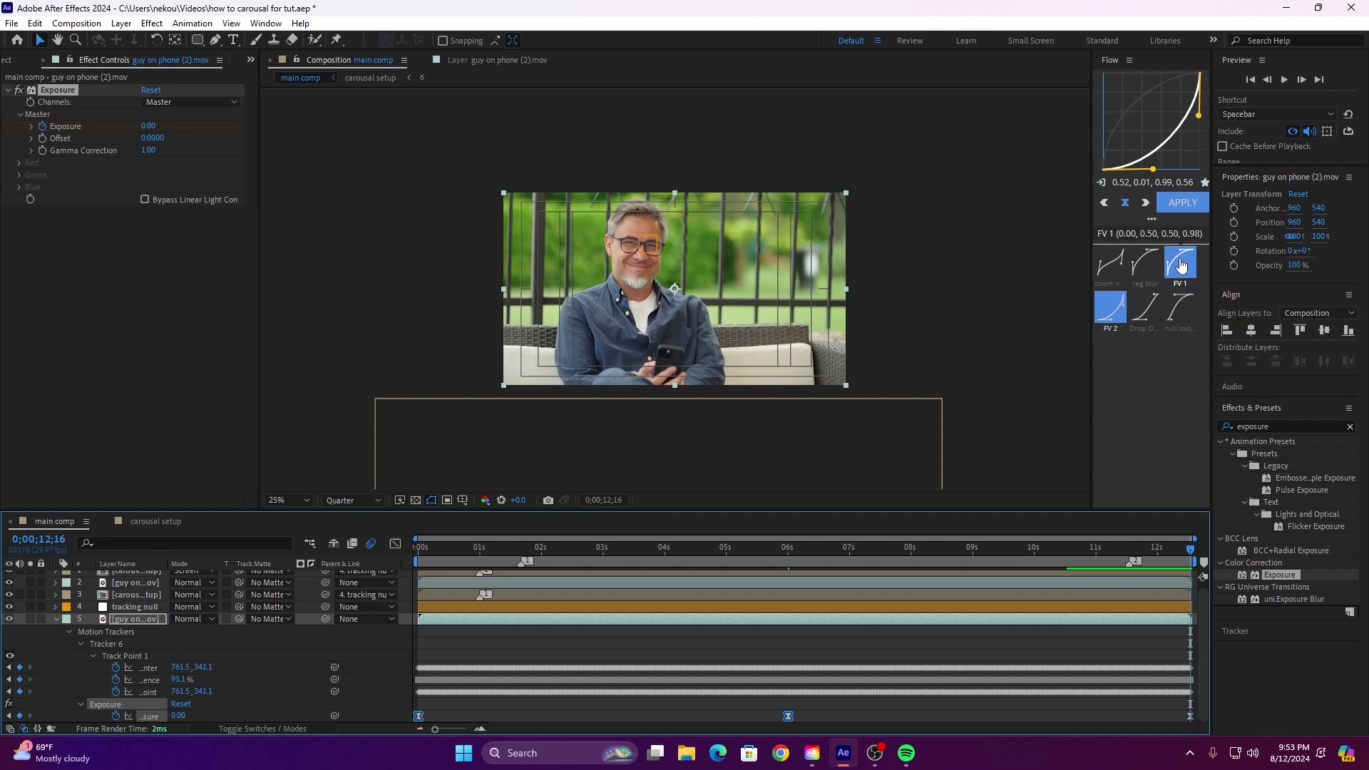
Step: Apply the FV 2 easing curve to the last two Exposure keyframes and collapse the footage layer's properties
{"action": "left_click_drag", "start_coordinate": [775, 714], "coordinate": [1198, 722]}
{"action": "left_click", "coordinate": [1110, 312]}
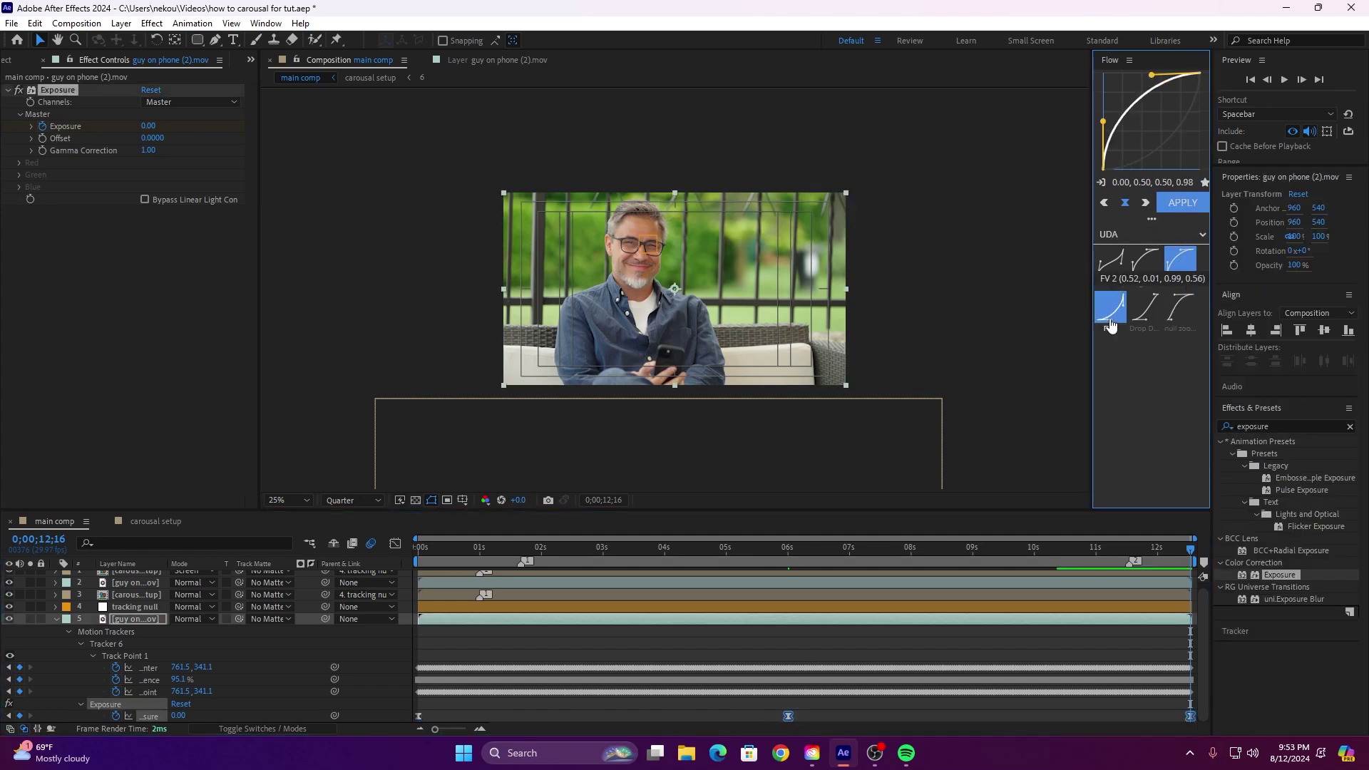
{"action": "key", "text": "u"}
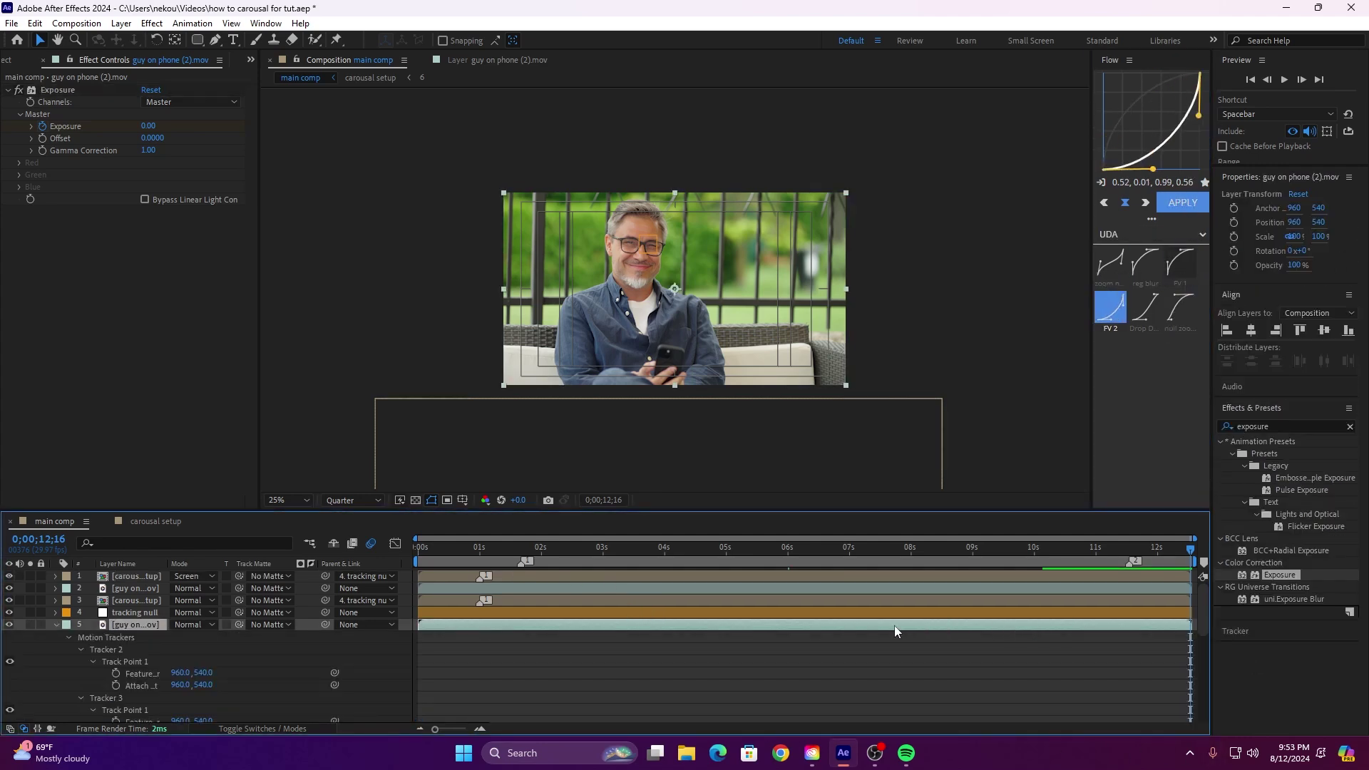
Step: At 0;00;07;25, draw a Pen tool mask around the man's arm beside the white screen on the trimmed guy on phone massk layer
{"action": "left_click_drag", "start_coordinate": [1188, 555], "coordinate": [897, 594]}
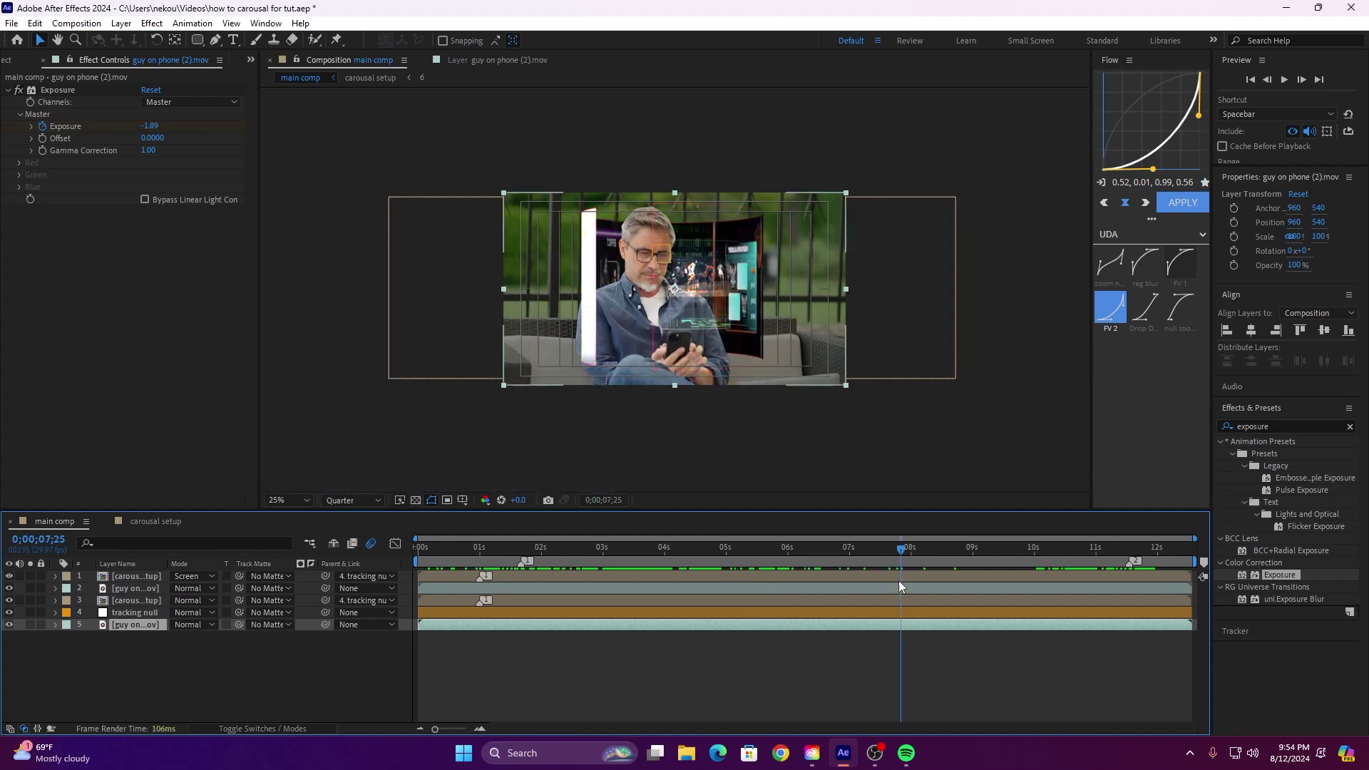
{"action": "left_click", "coordinate": [924, 575]}
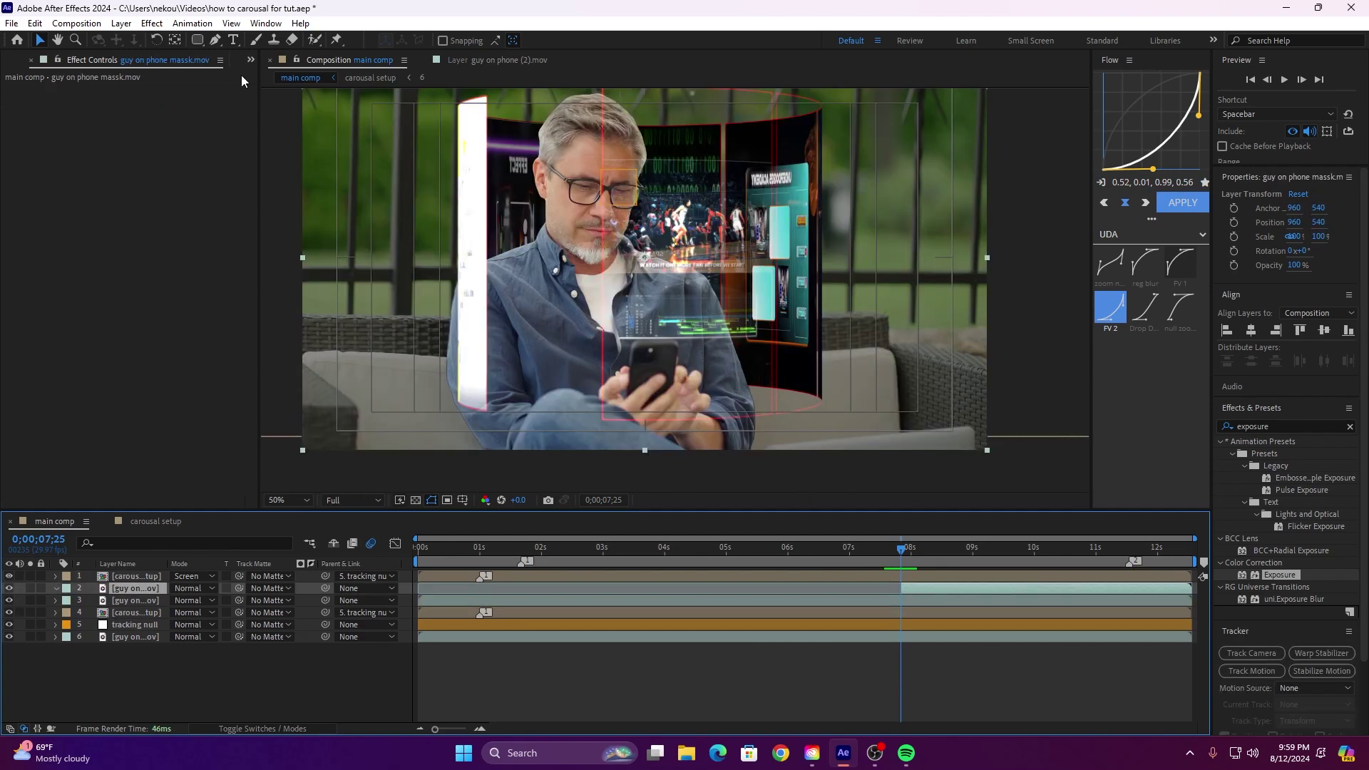
{"action": "key", "text": "g"}
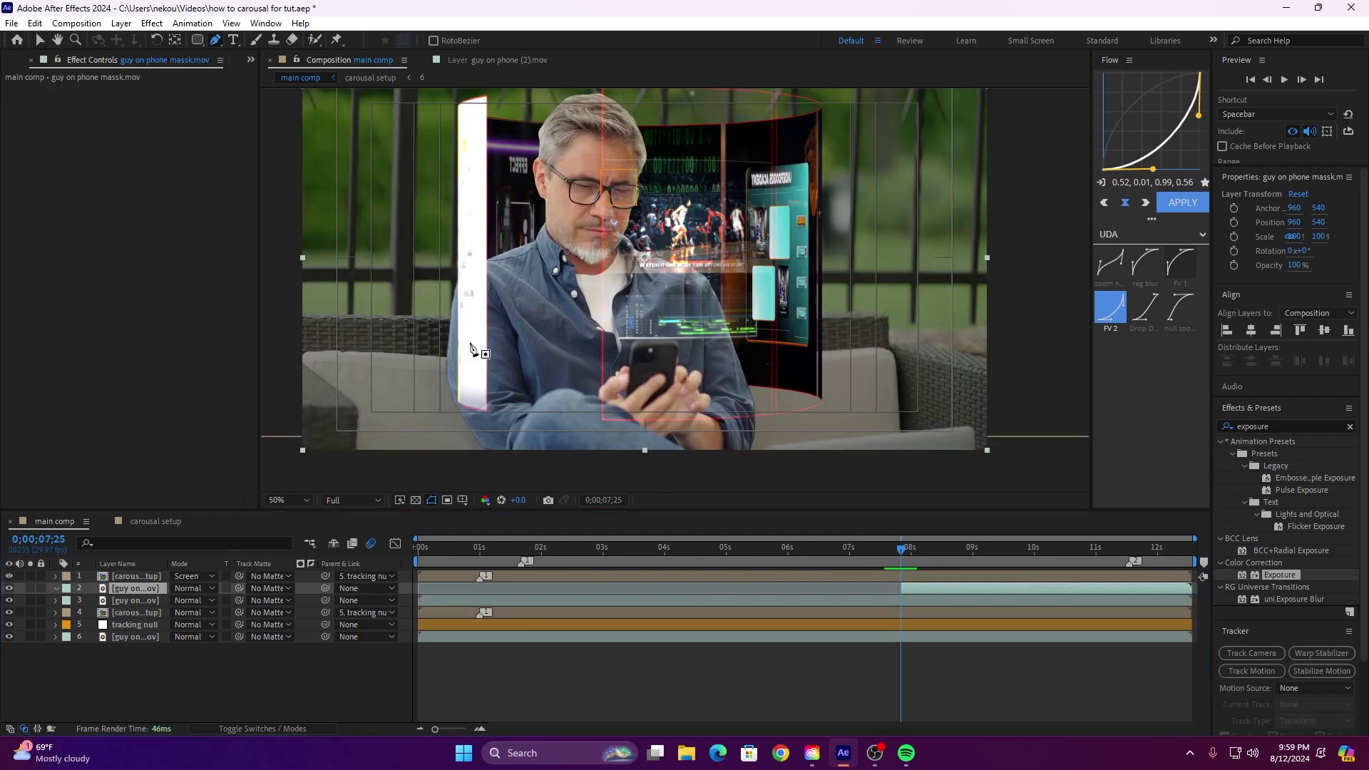
{"action": "left_click", "coordinate": [461, 278]}
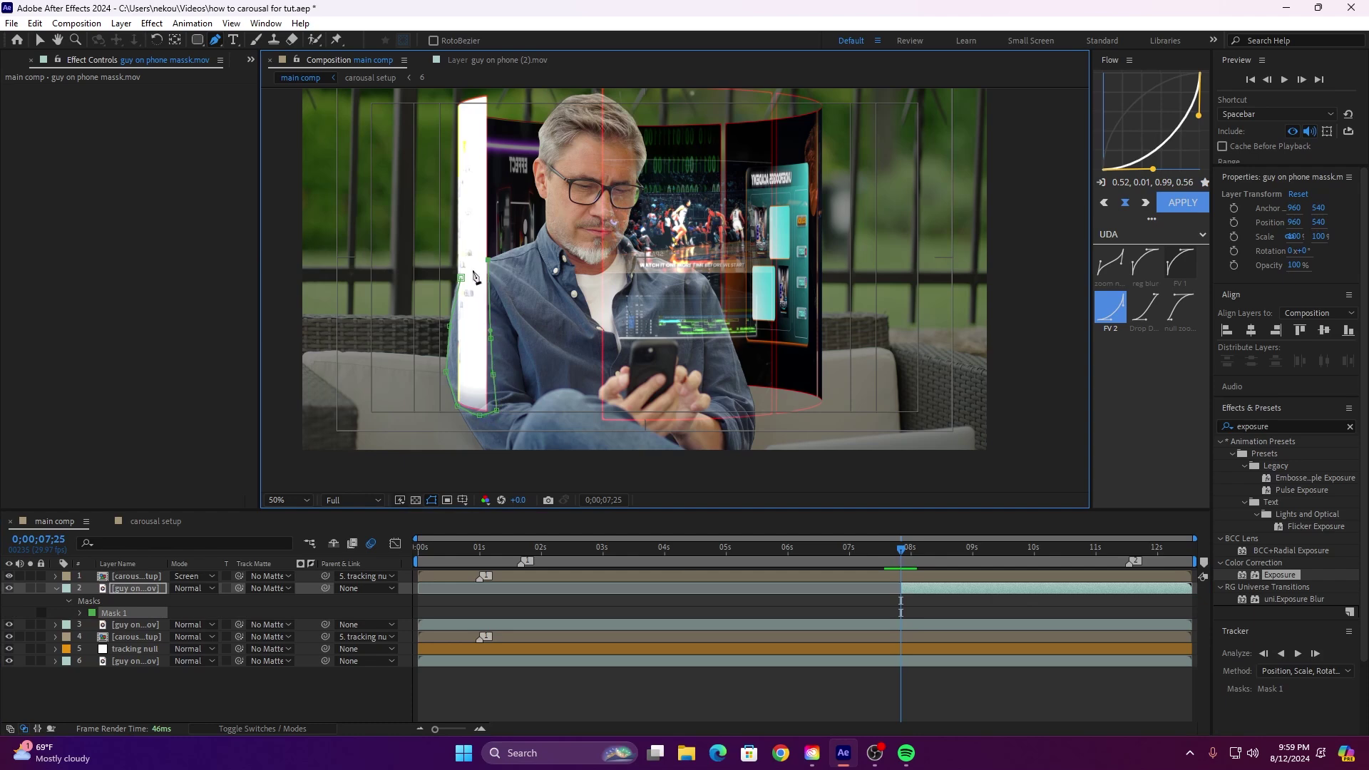
Step: Check how the arm mask fits at a later frame and return the playhead to 0;00;07;25
{"action": "left_click", "coordinate": [947, 545]}
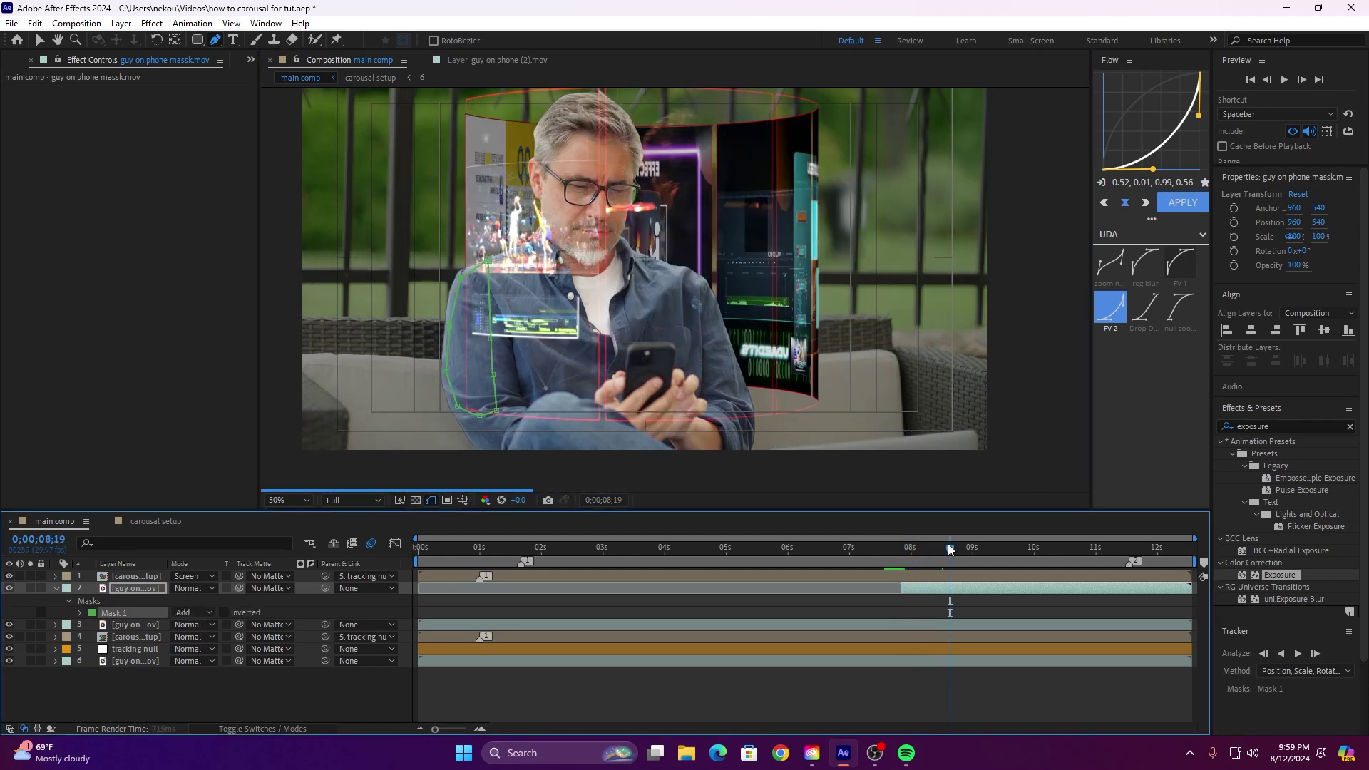
{"action": "left_click", "coordinate": [909, 549]}
{"action": "left_click_drag", "start_coordinate": [909, 549], "coordinate": [902, 549]}
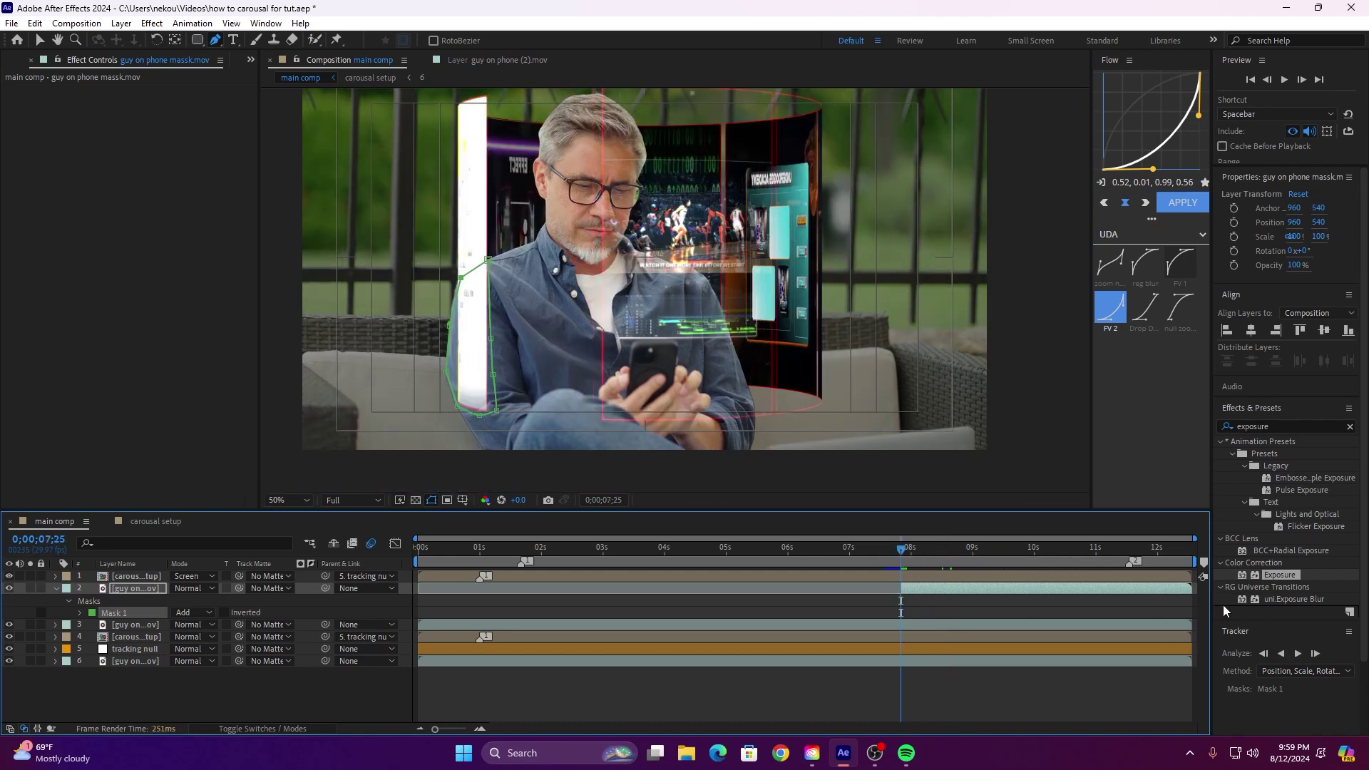
Step: Track Mask 1 on the arm forward from 0;00;07;25 and scrub the timeline to review the result
{"action": "right_click", "coordinate": [111, 610]}
{"action": "right_click", "coordinate": [89, 601]}
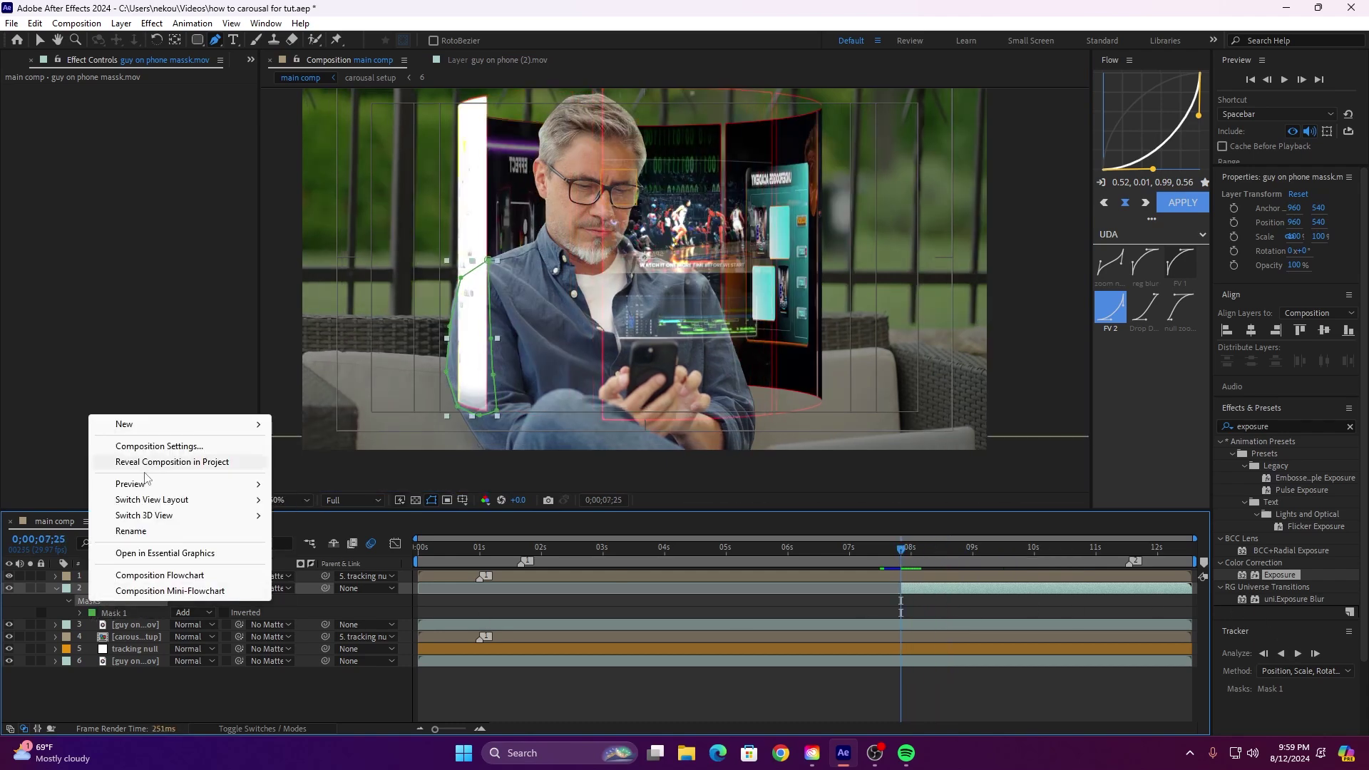
{"action": "left_click", "coordinate": [69, 609]}
{"action": "left_click", "coordinate": [101, 601]}
{"action": "right_click", "coordinate": [146, 603]}
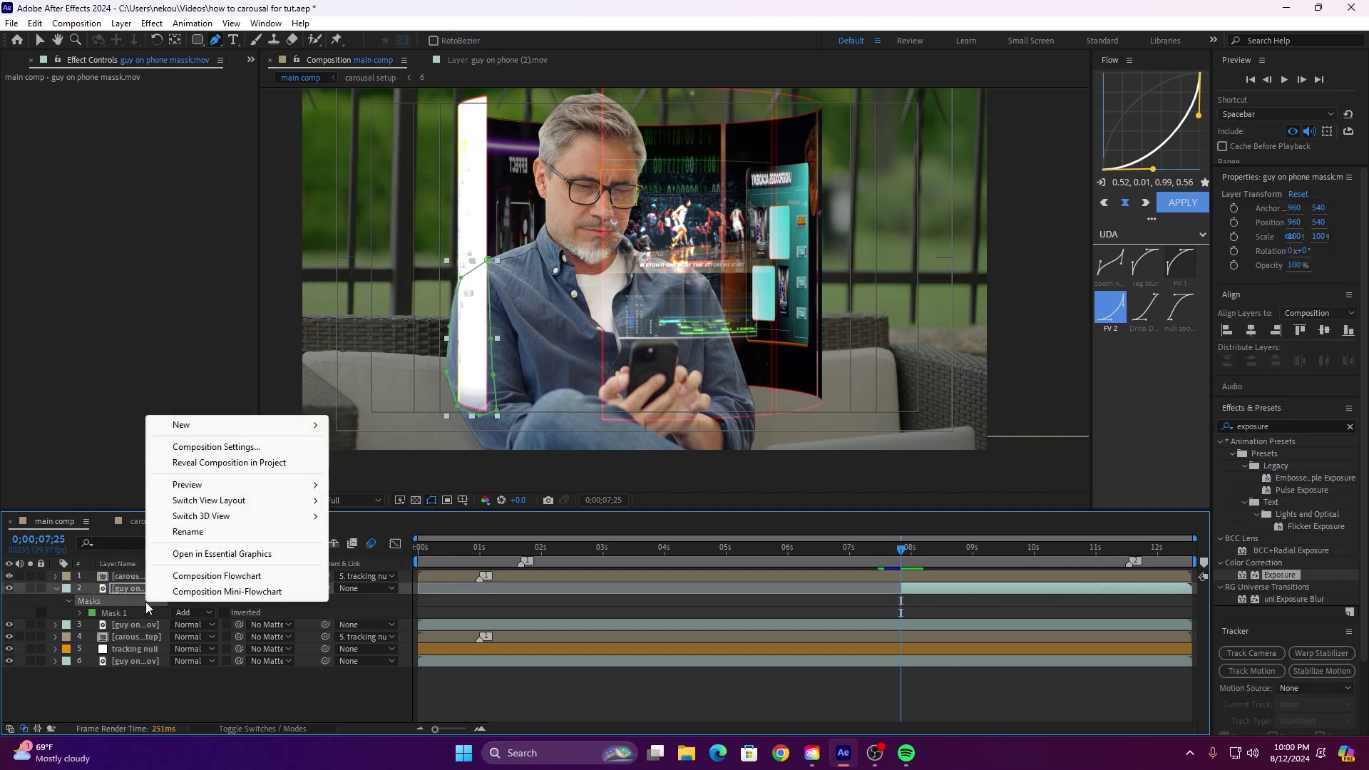
{"action": "left_click", "coordinate": [166, 89]}
{"action": "right_click", "coordinate": [119, 616]}
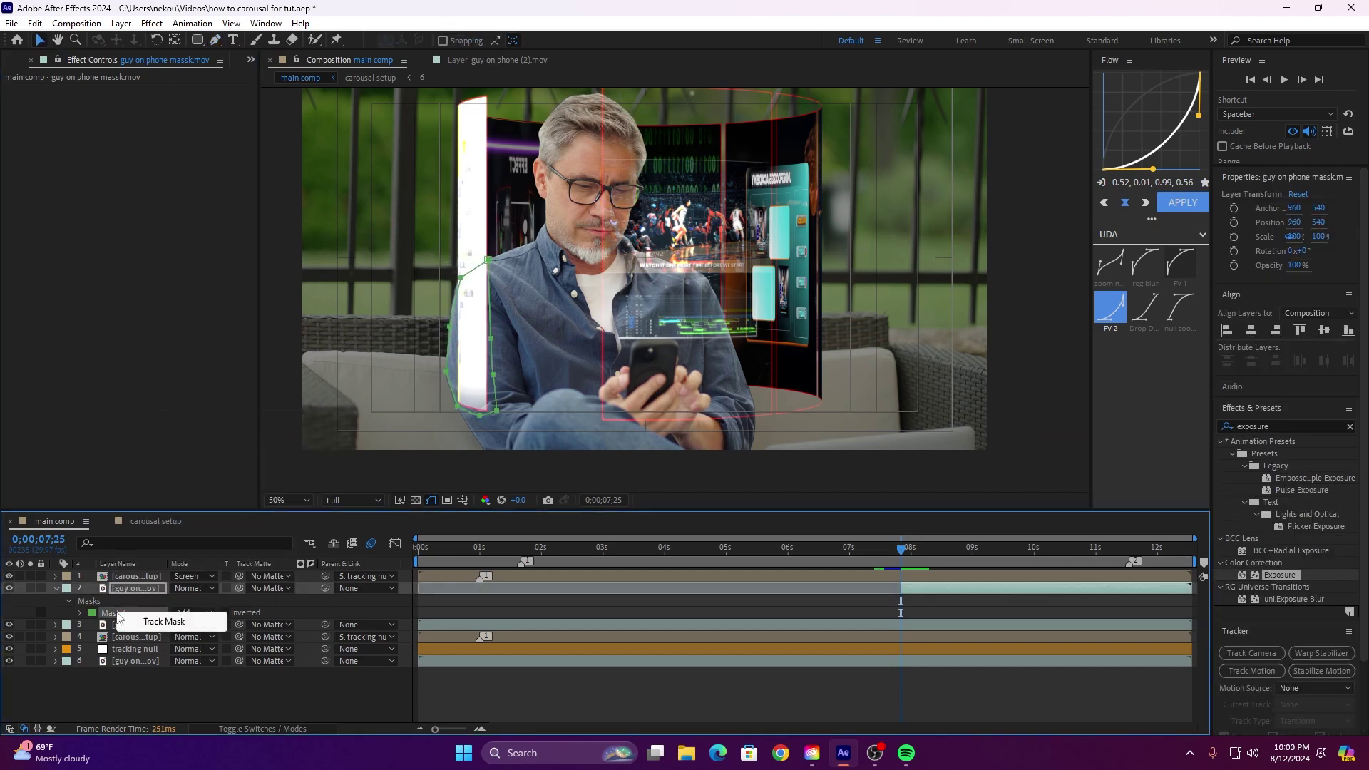
{"action": "left_click", "coordinate": [146, 626]}
{"action": "key", "text": "ctrl+alt+t"}
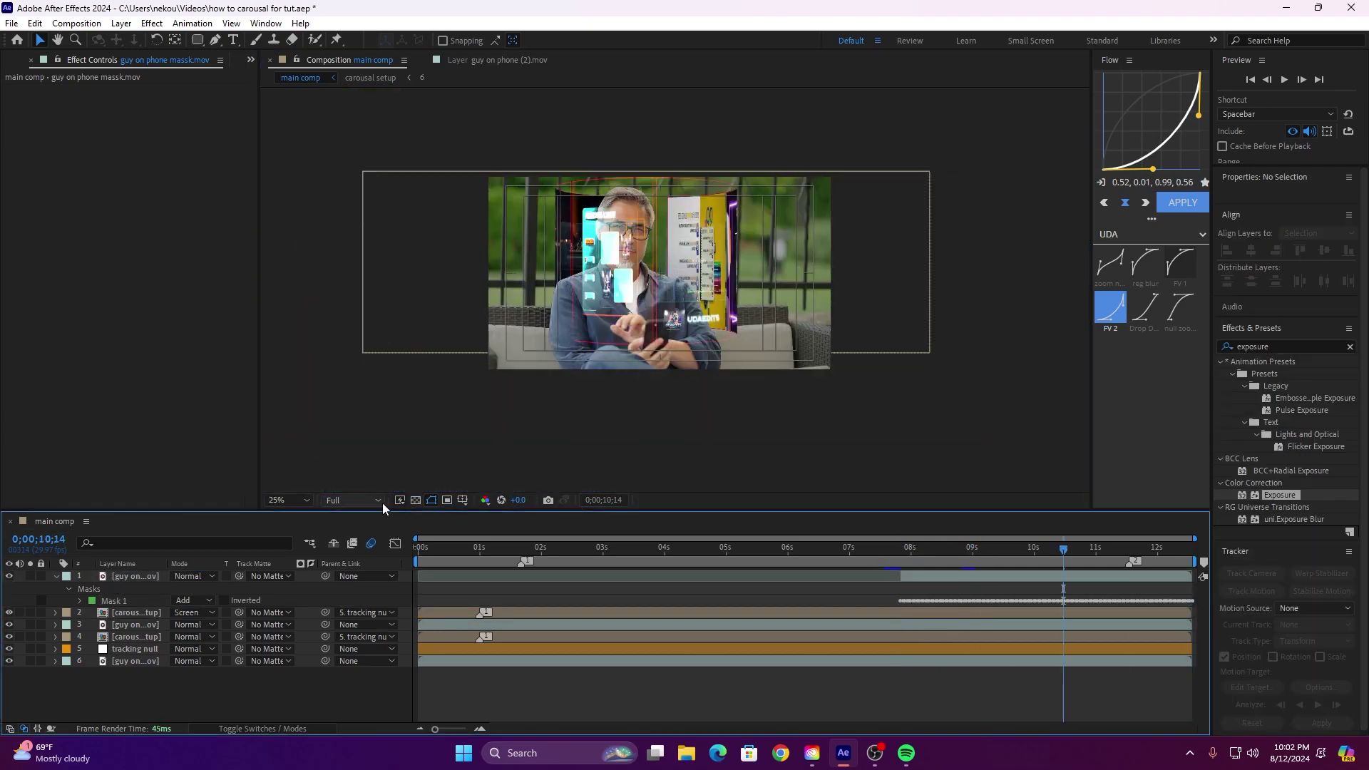
{"action": "left_click_drag", "start_coordinate": [749, 552], "coordinate": [929, 562]}
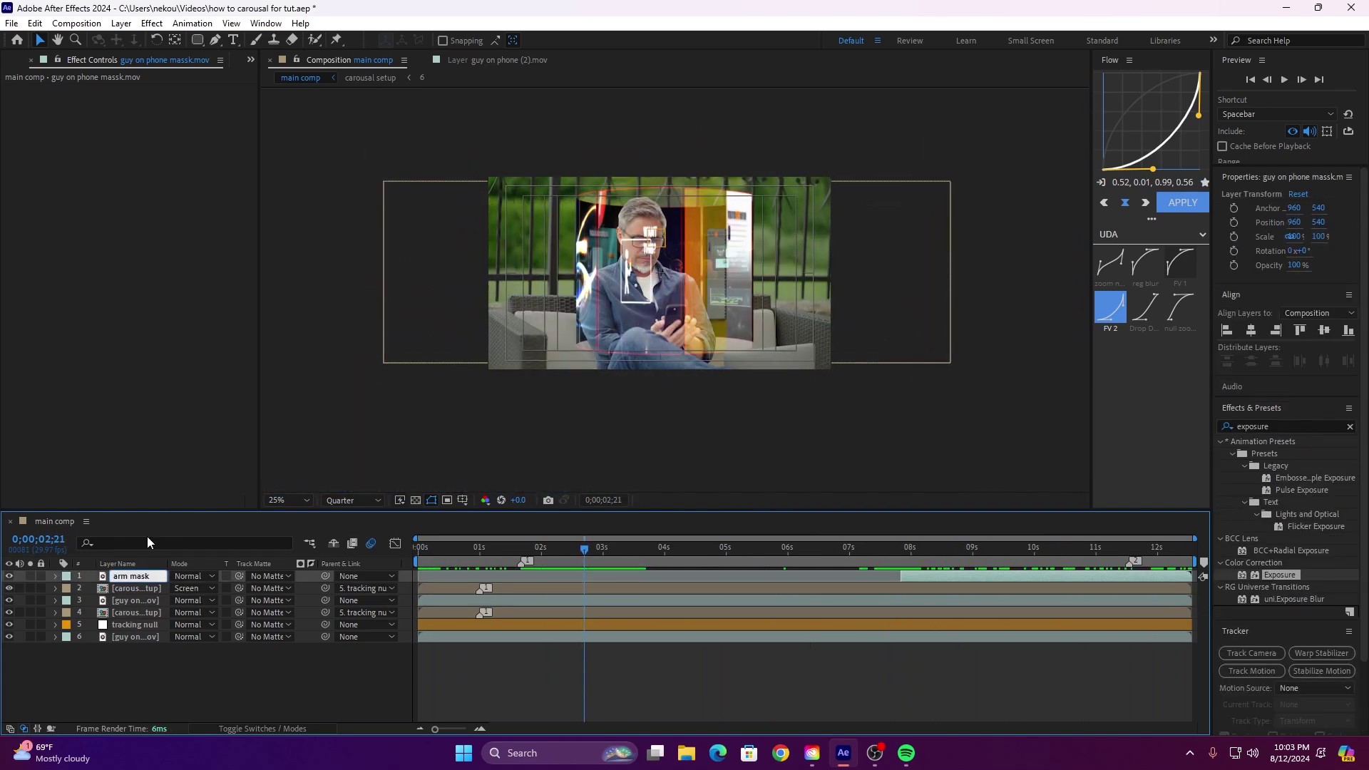
Step: Name the top layer arm mask and show the layer switches columns in the timeline
{"action": "left_click", "coordinate": [327, 439]}
{"action": "left_click", "coordinate": [235, 728]}
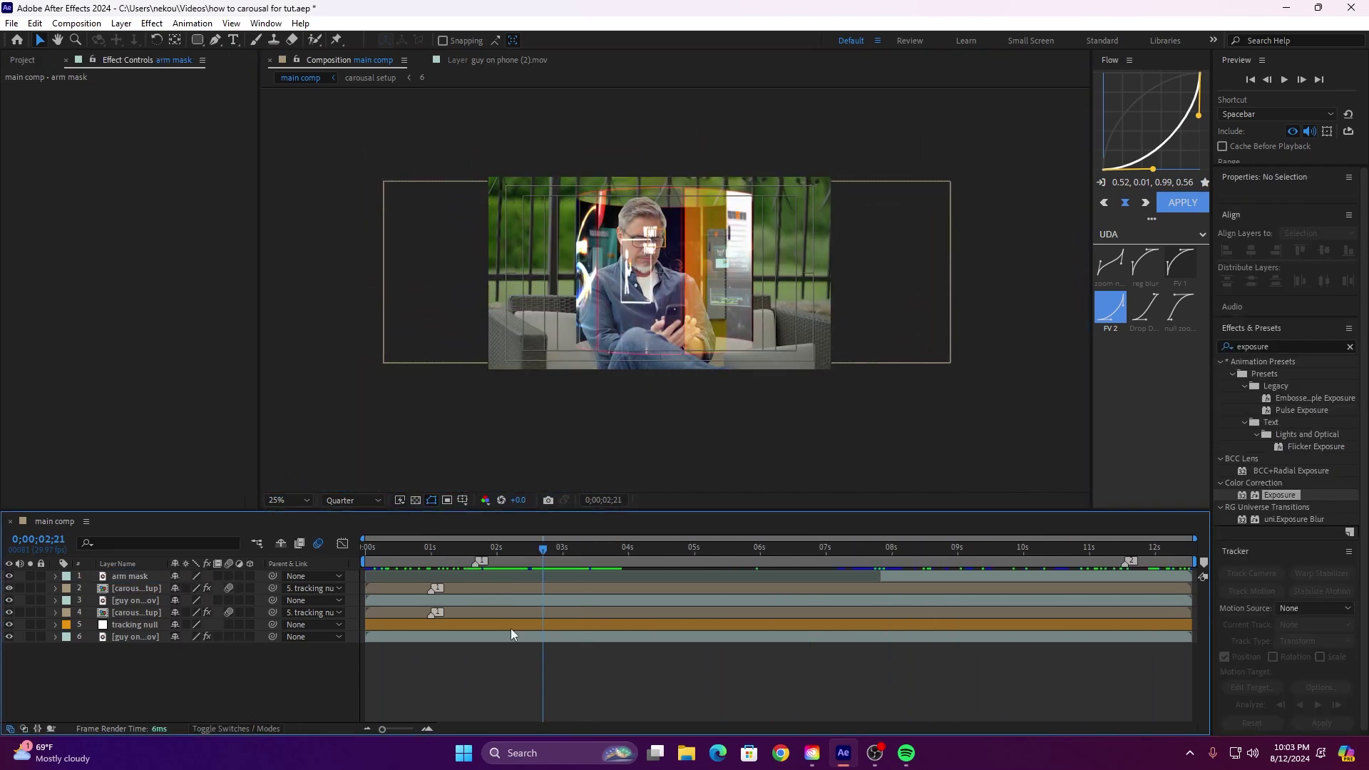
Step: Apply the CC UDA Main user preset to the guy on phone massk layer and the arm mask layer
{"action": "left_click", "coordinate": [488, 599]}
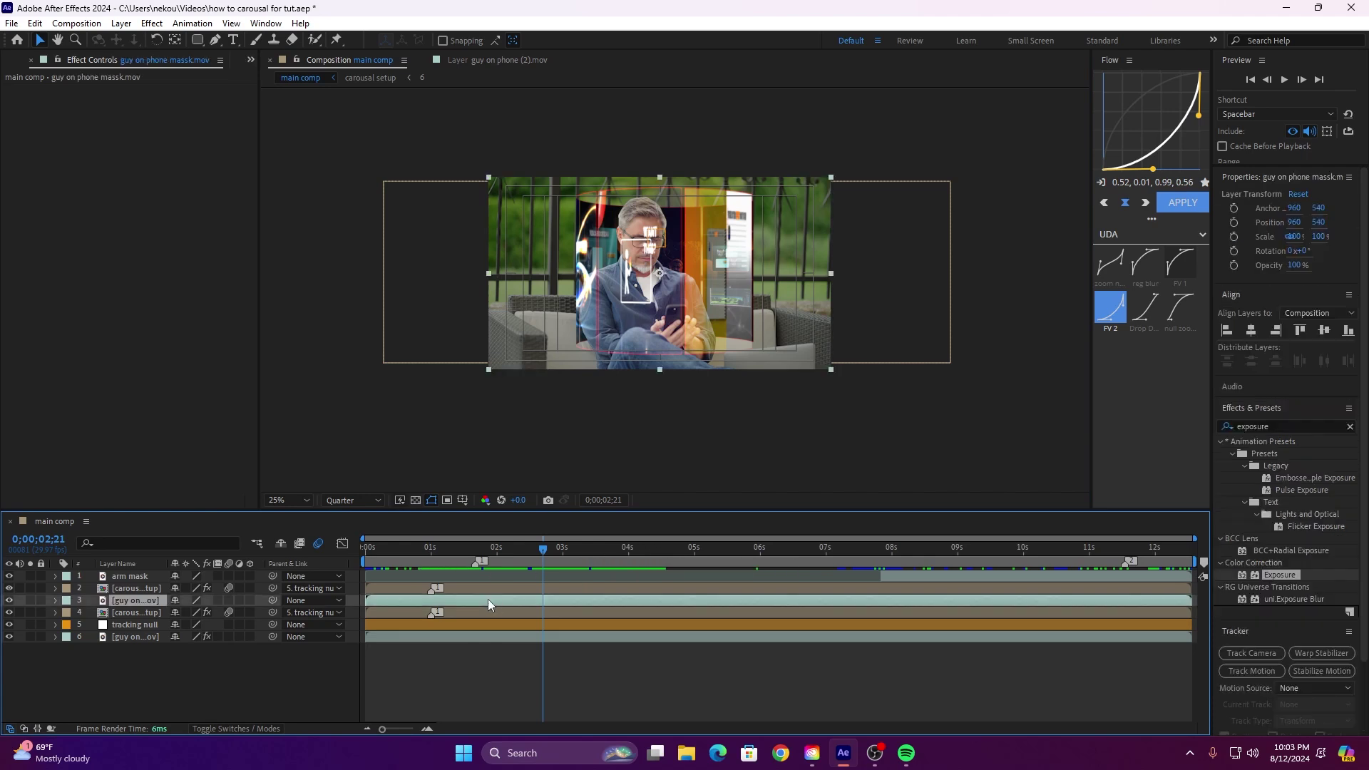
{"action": "left_click", "coordinate": [1350, 427]}
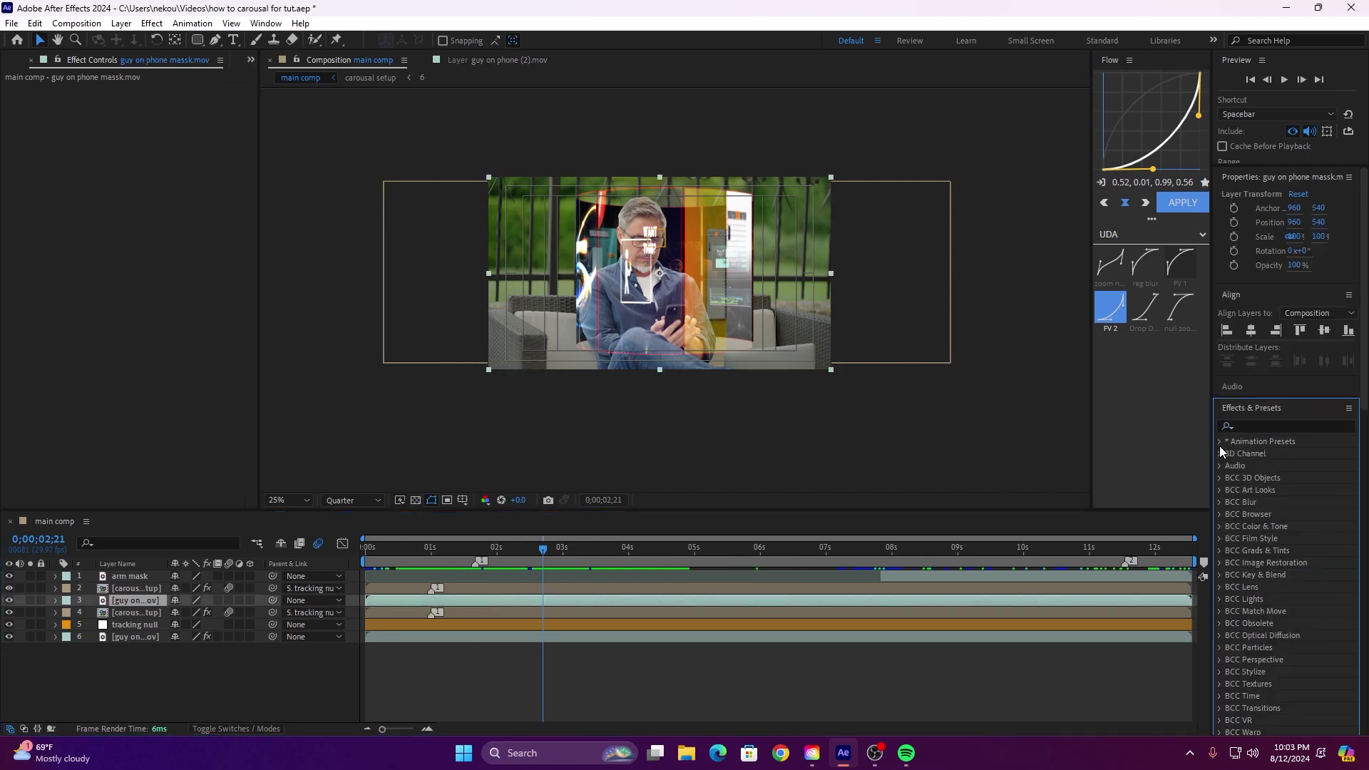
{"action": "left_click", "coordinate": [1220, 442]}
{"action": "left_click", "coordinate": [1231, 467]}
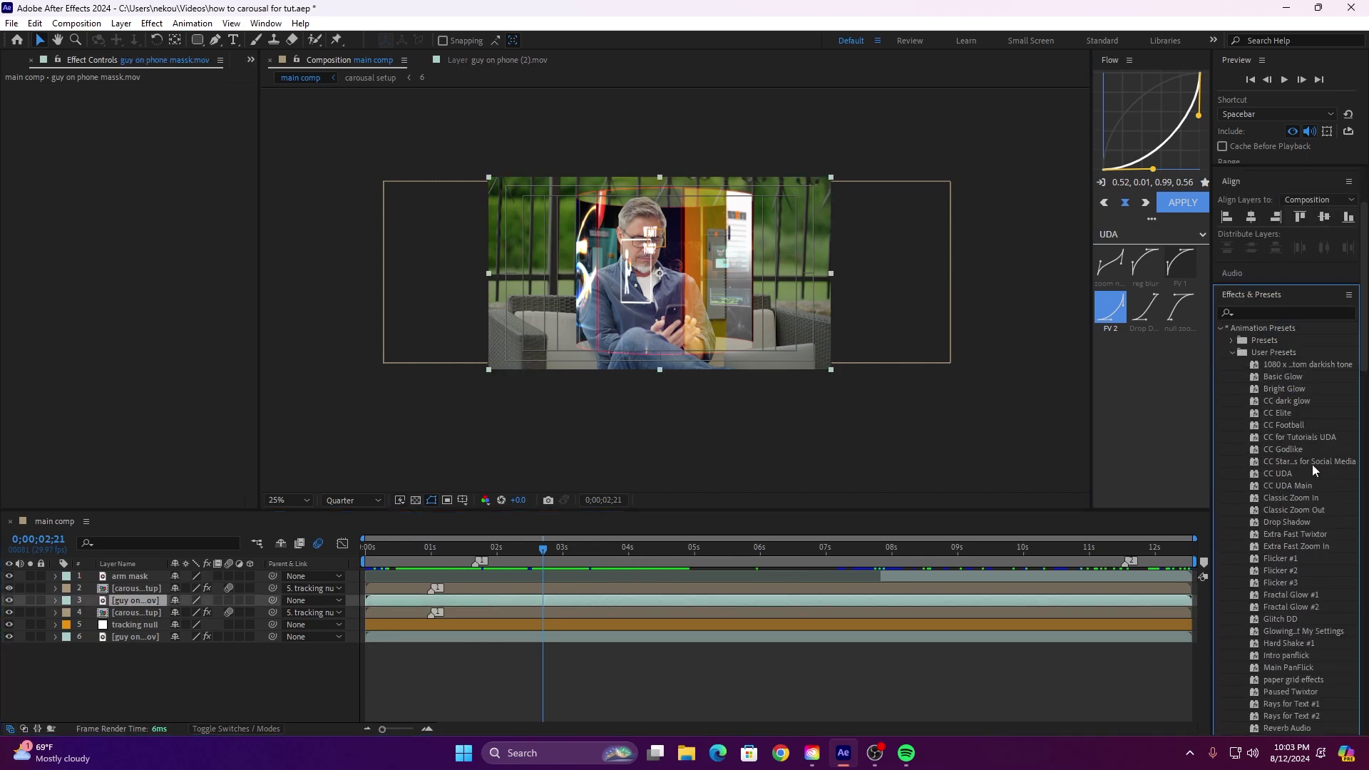
{"action": "left_click_drag", "start_coordinate": [898, 481], "coordinate": [580, 588]}
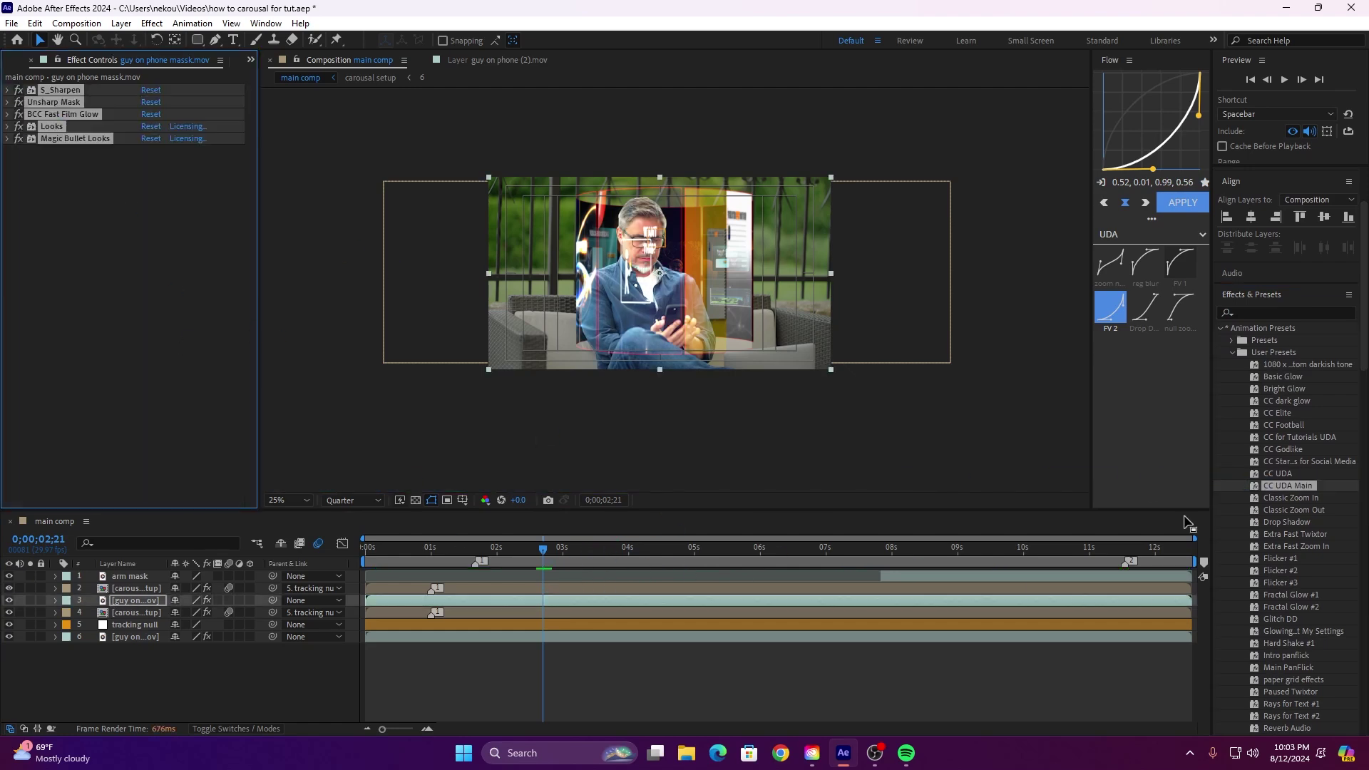
{"action": "left_click_drag", "start_coordinate": [1246, 494], "coordinate": [948, 573]}
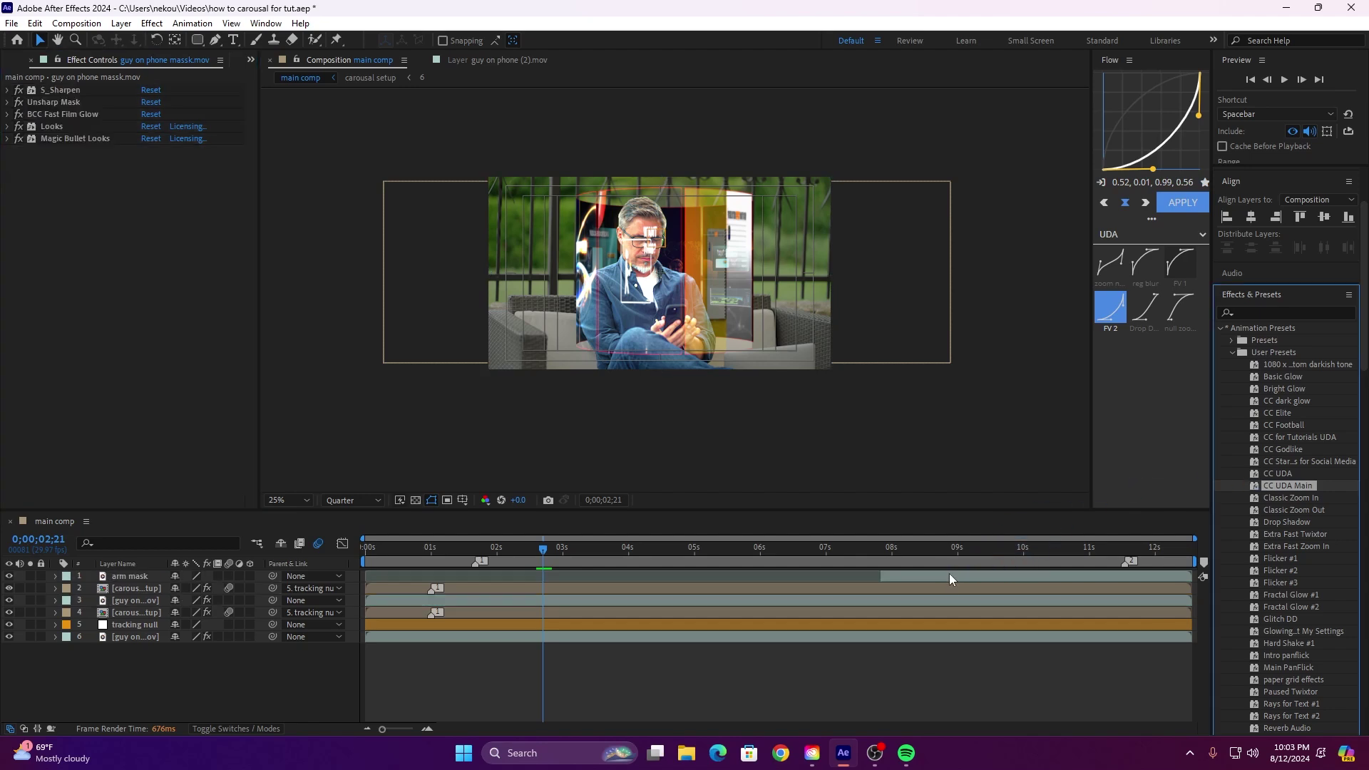
Step: Inspect the graded composite at 0;00;04;24 in Full resolution, return to Quarter, and scrub to the end of the composition
{"action": "left_click", "coordinate": [7, 90]}
{"action": "left_click", "coordinate": [107, 214]}
{"action": "left_click_drag", "start_coordinate": [541, 550], "coordinate": [677, 546]}
{"action": "scroll", "coordinate": [637, 170], "scroll_direction": "up", "scroll_amount": 2}
{"action": "left_click", "coordinate": [354, 500]}
{"action": "left_click", "coordinate": [349, 563]}
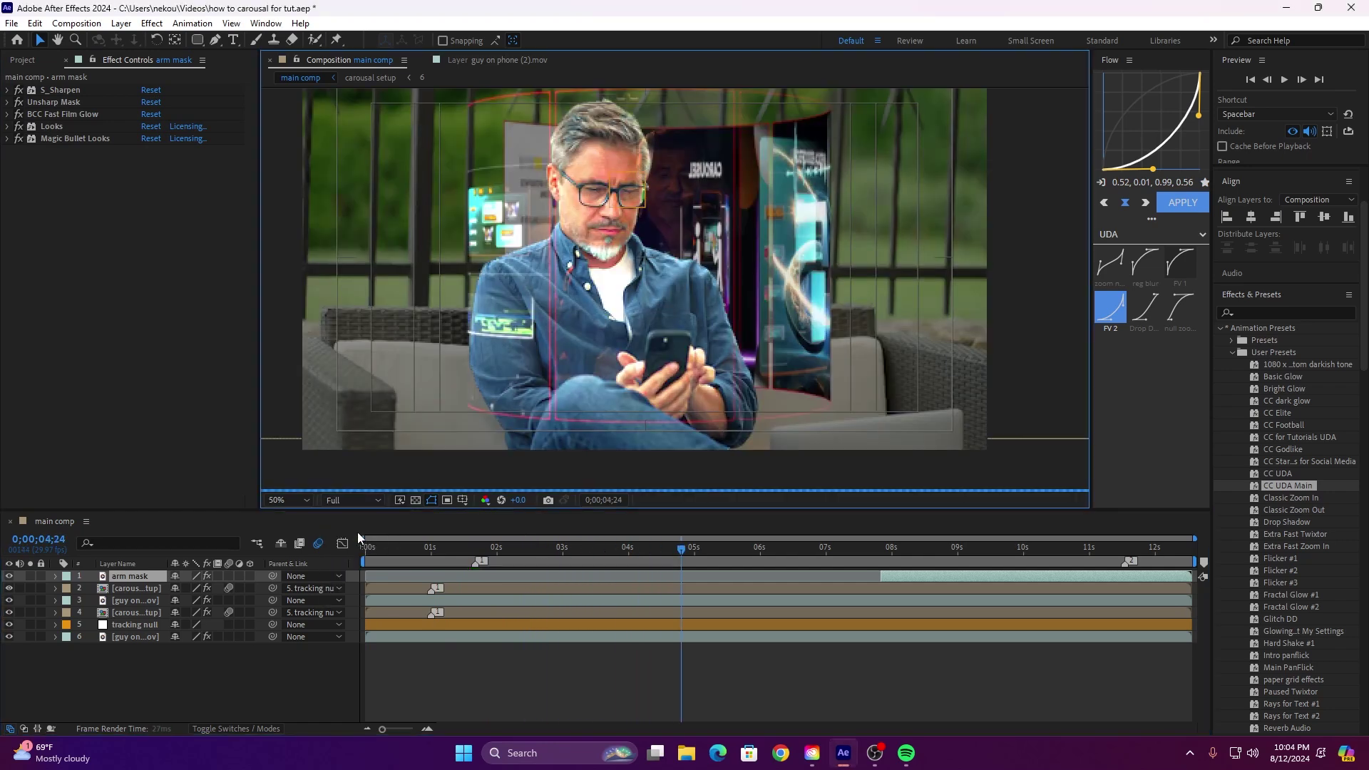
{"action": "left_click", "coordinate": [360, 501]}
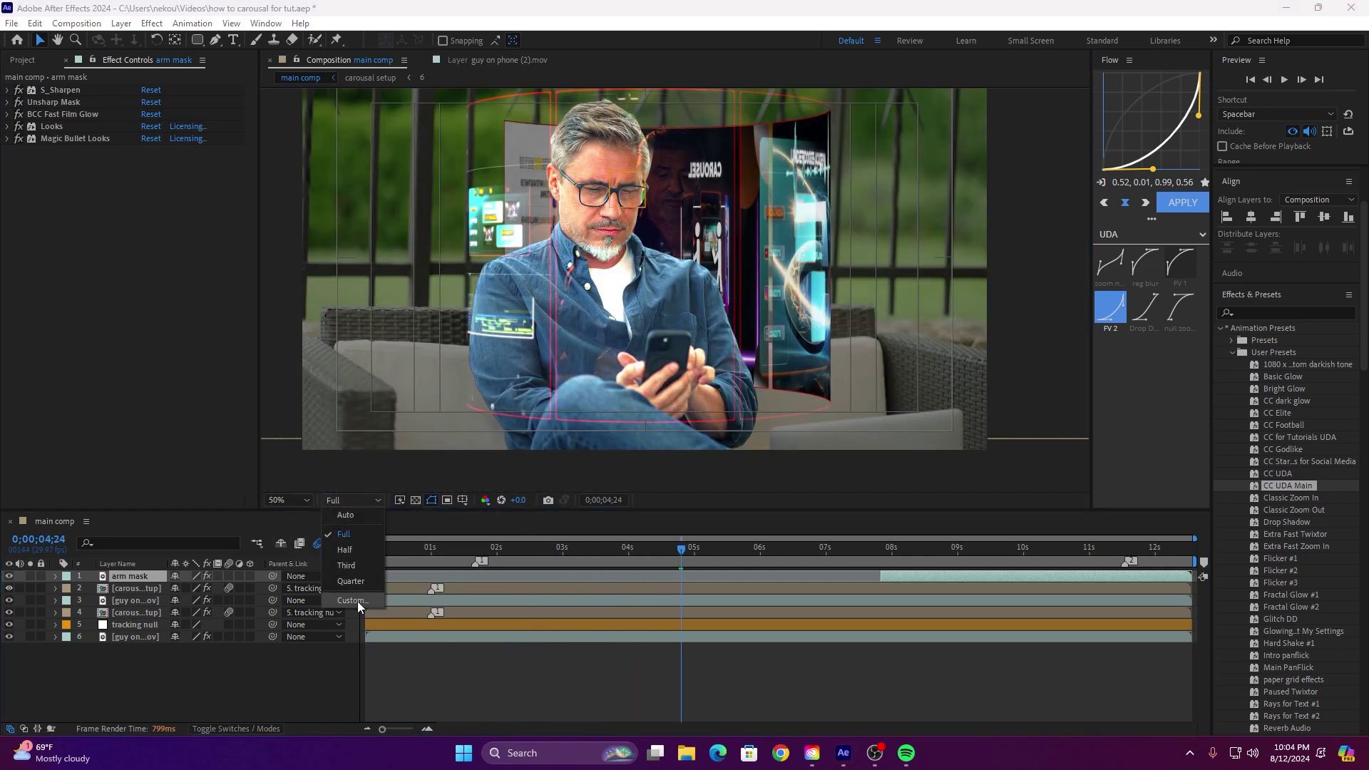
{"action": "left_click", "coordinate": [351, 580]}
{"action": "key", "text": "comma"}
{"action": "left_click_drag", "start_coordinate": [683, 551], "coordinate": [1214, 551]}
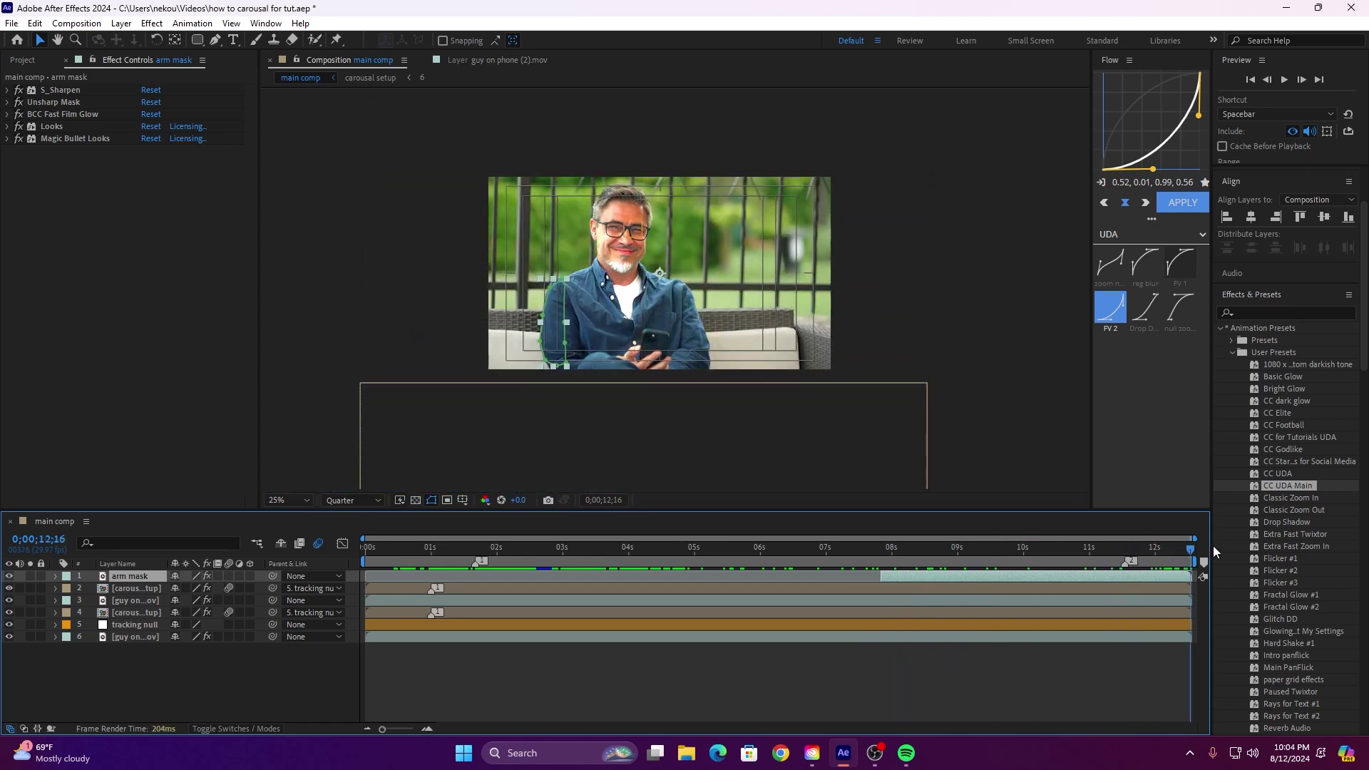
Step: Add the Noise effect from Noise & Grain to the bottom guy on phone (2) footage layer
{"action": "left_click", "coordinate": [688, 637]}
{"action": "left_click", "coordinate": [10, 92]}
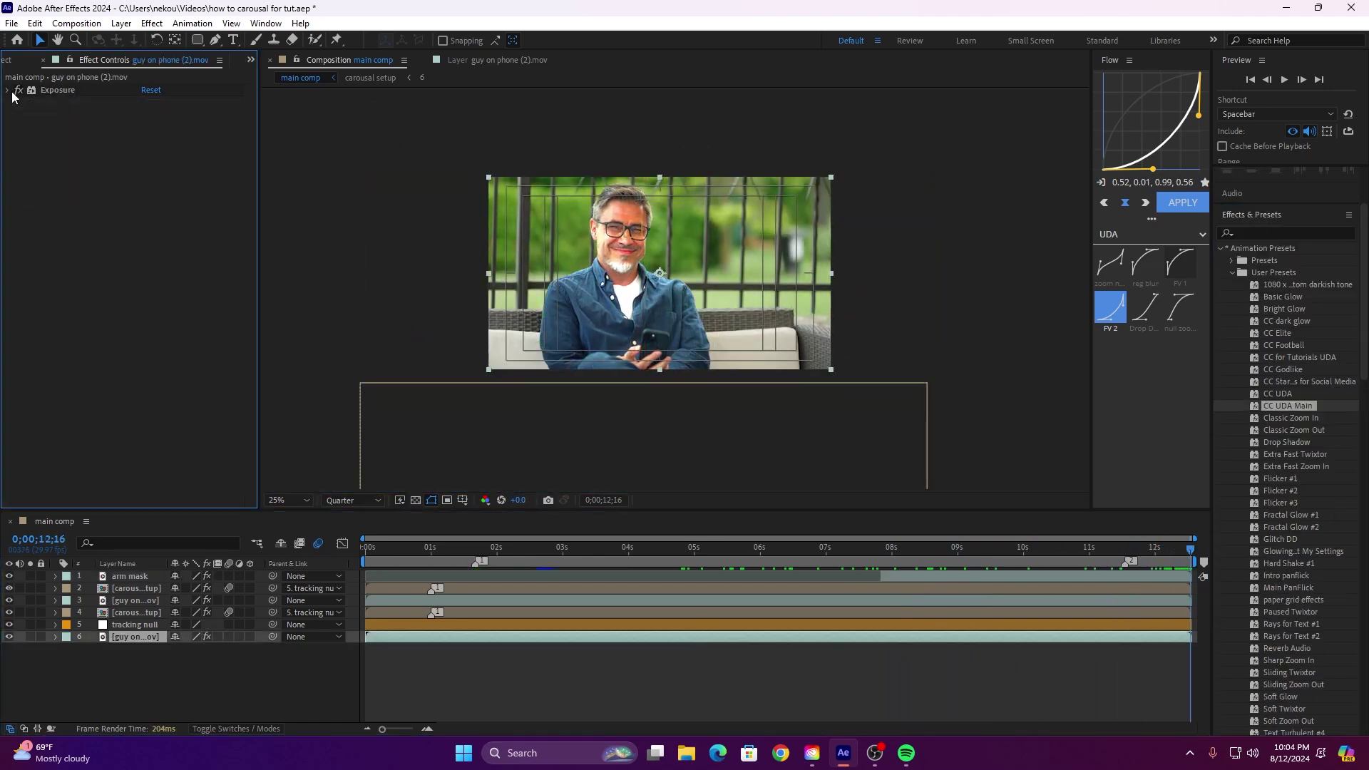
{"action": "left_click", "coordinate": [1262, 234]}
{"action": "type", "text": "noise"}
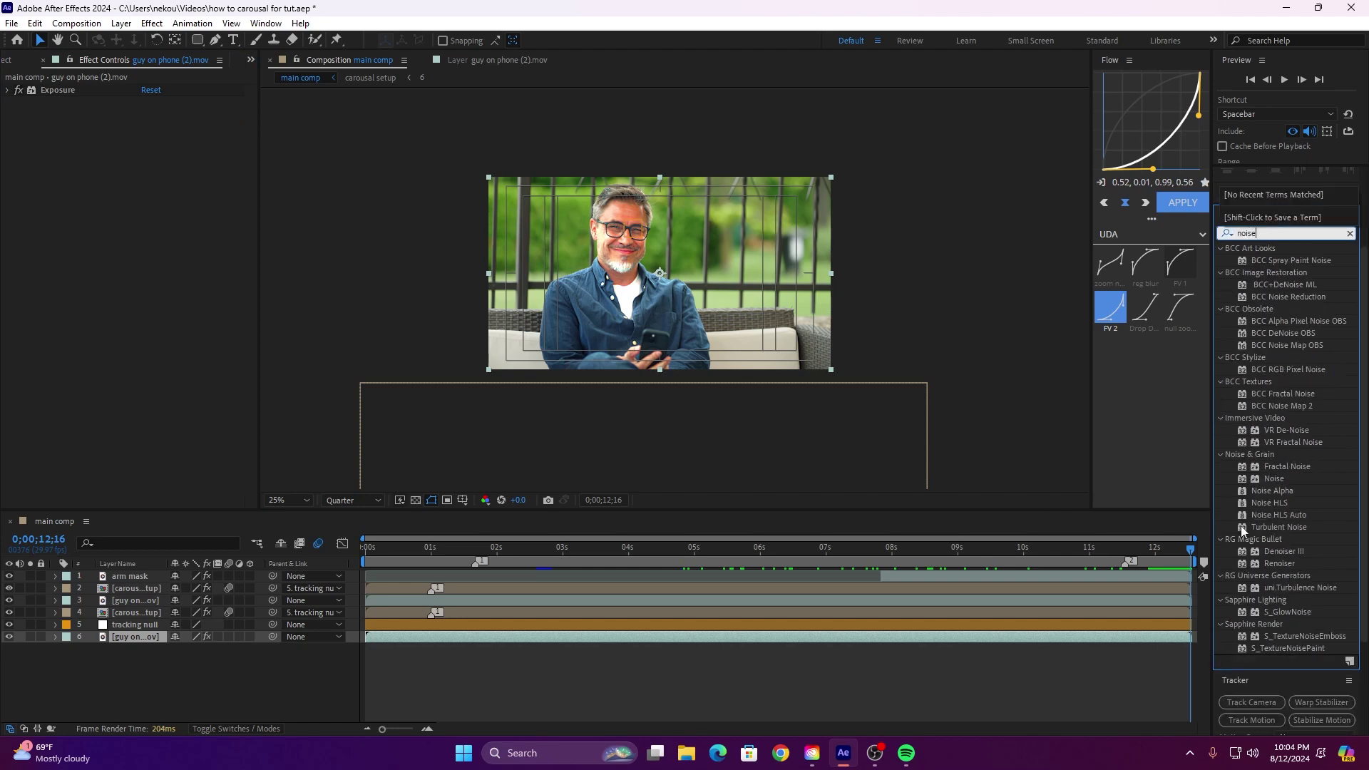
{"action": "left_click_drag", "start_coordinate": [1255, 479], "coordinate": [412, 643]}
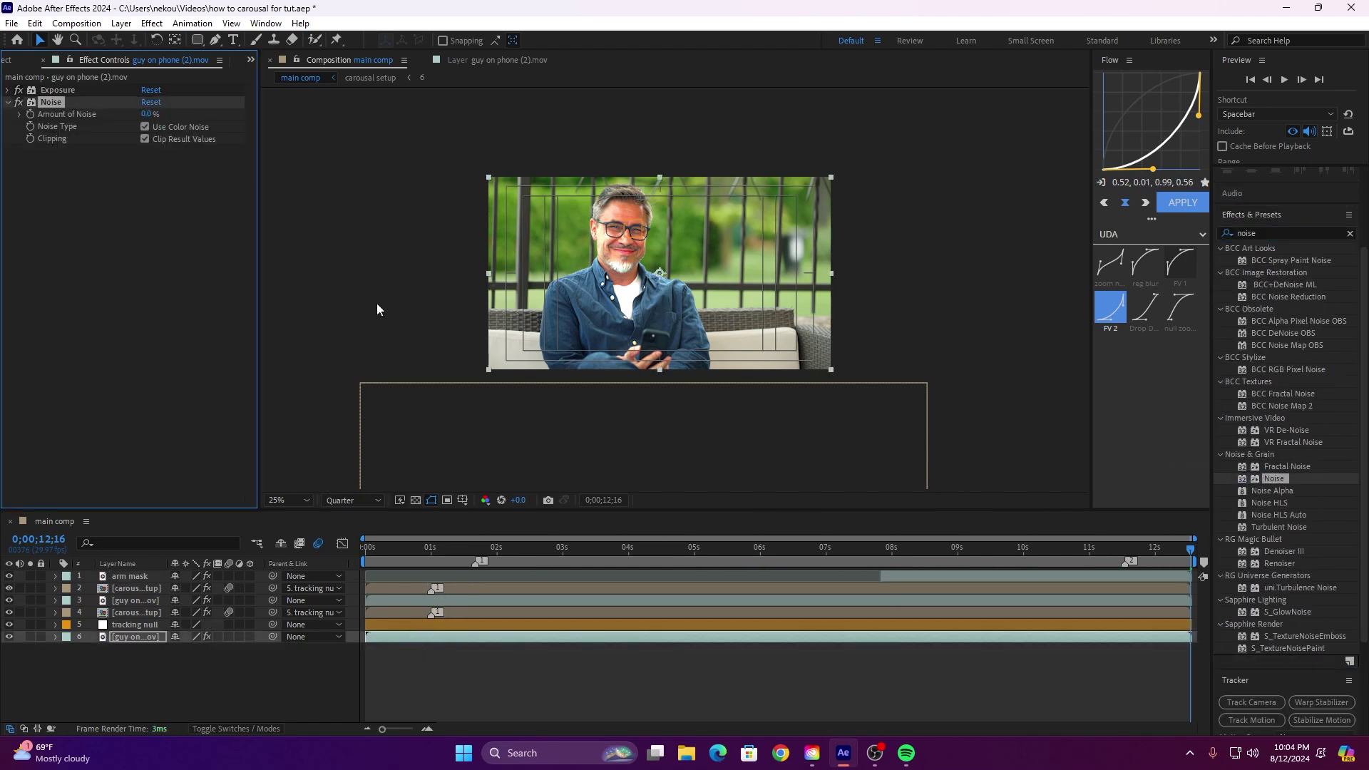
Step: Set the Amount of Noise to 10% while viewing 0;00;02;08, and set the preview resolution to Full
{"action": "left_click_drag", "start_coordinate": [1189, 551], "coordinate": [514, 548]}
{"action": "scroll", "coordinate": [549, 225], "scroll_direction": "up", "scroll_amount": 1}
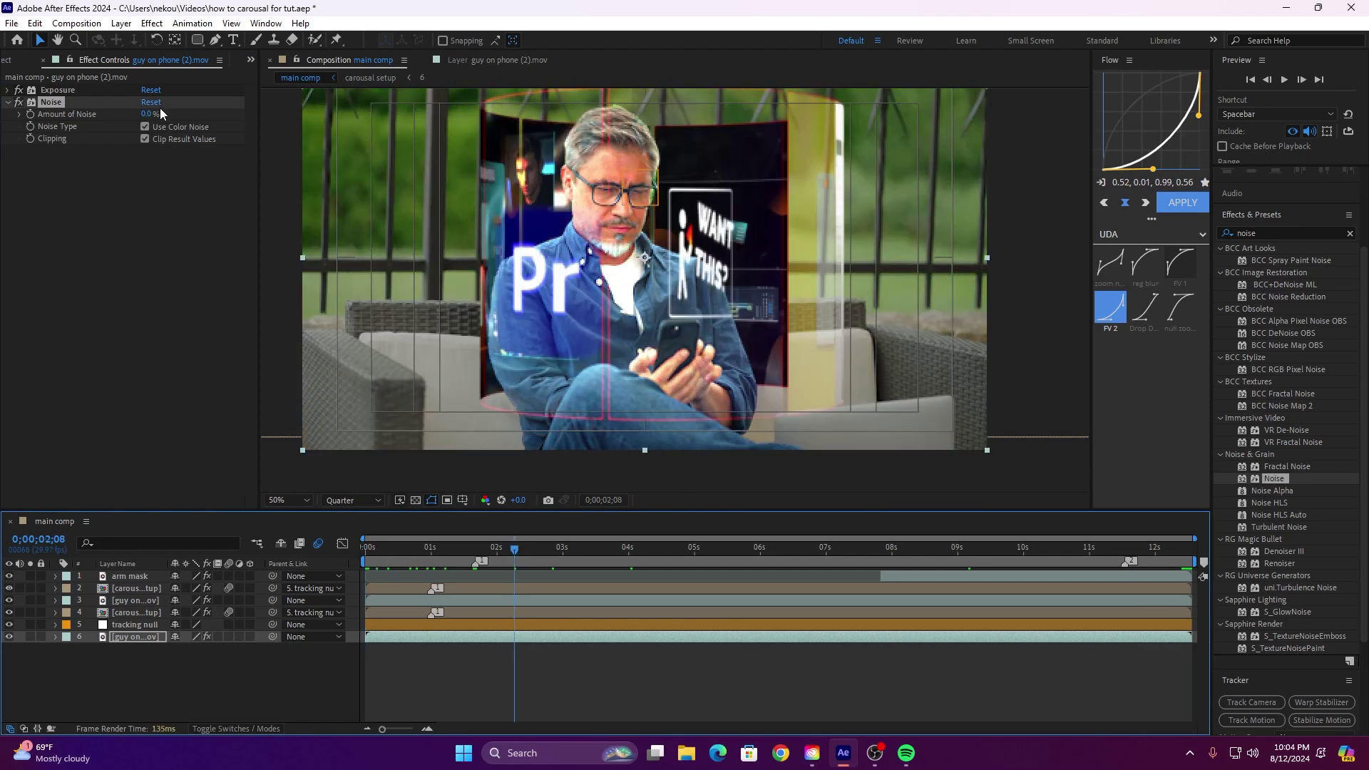
{"action": "left_click", "coordinate": [158, 114]}
{"action": "left_click", "coordinate": [353, 500]}
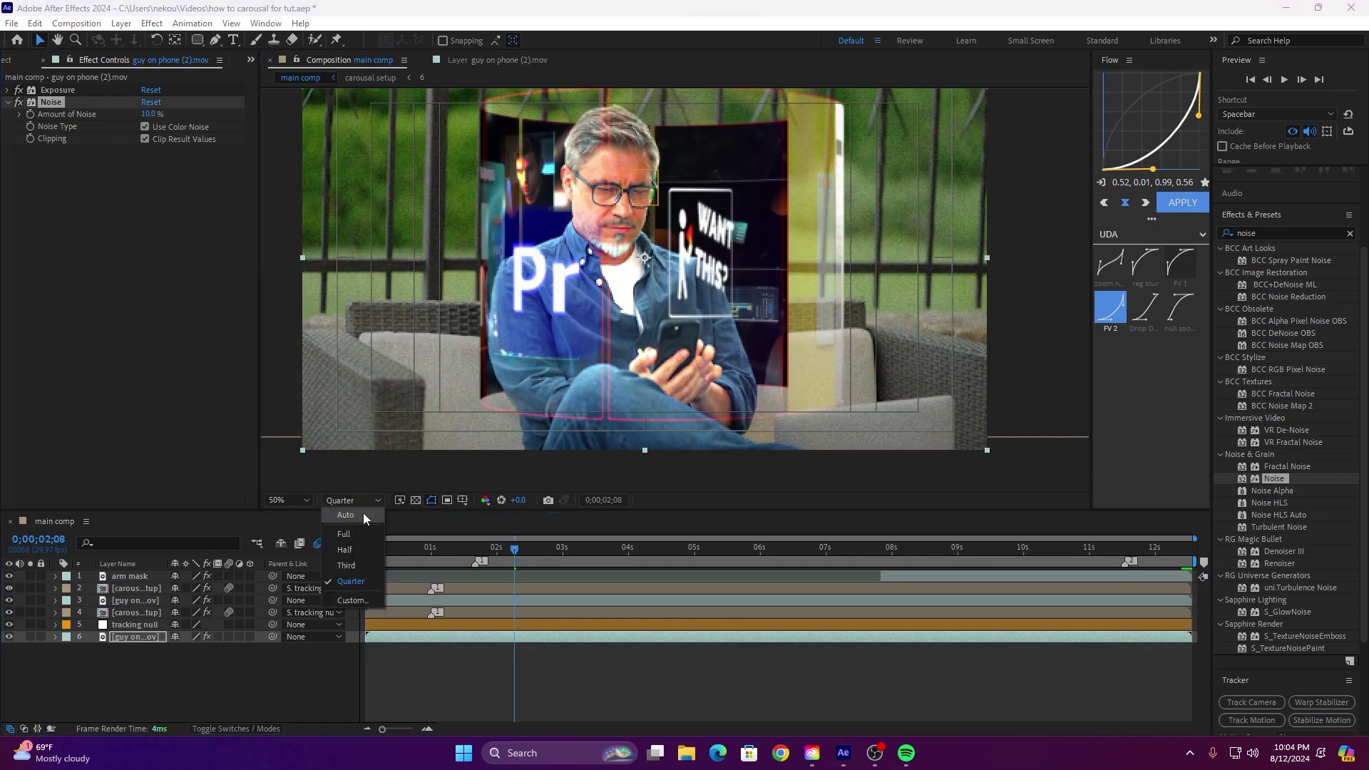
{"action": "left_click", "coordinate": [346, 524]}
{"action": "key", "text": "comma"}
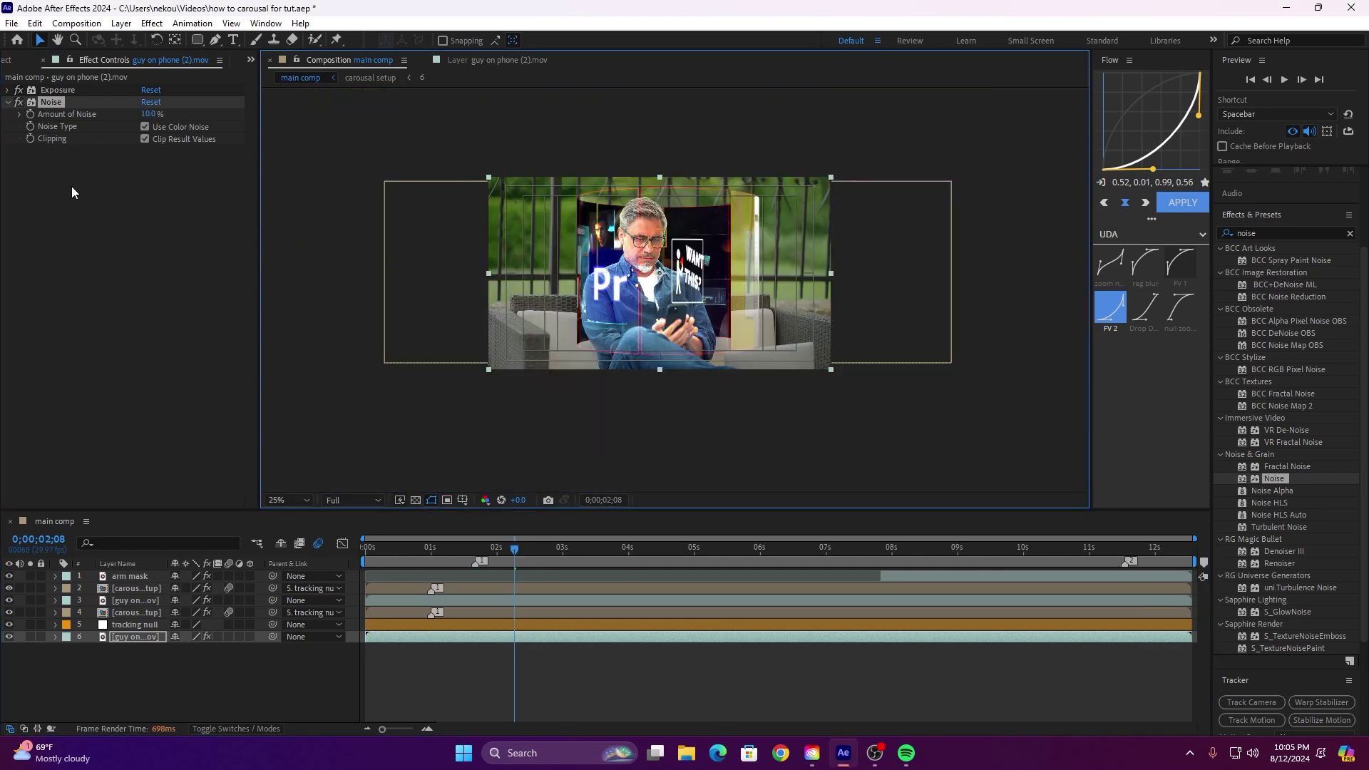
Step: Add a composition marker and a 10% Amount of Noise keyframe at 0;00;06;08, and a 0% keyframe at 0;00;00;00
{"action": "left_click_drag", "start_coordinate": [514, 553], "coordinate": [777, 601]}
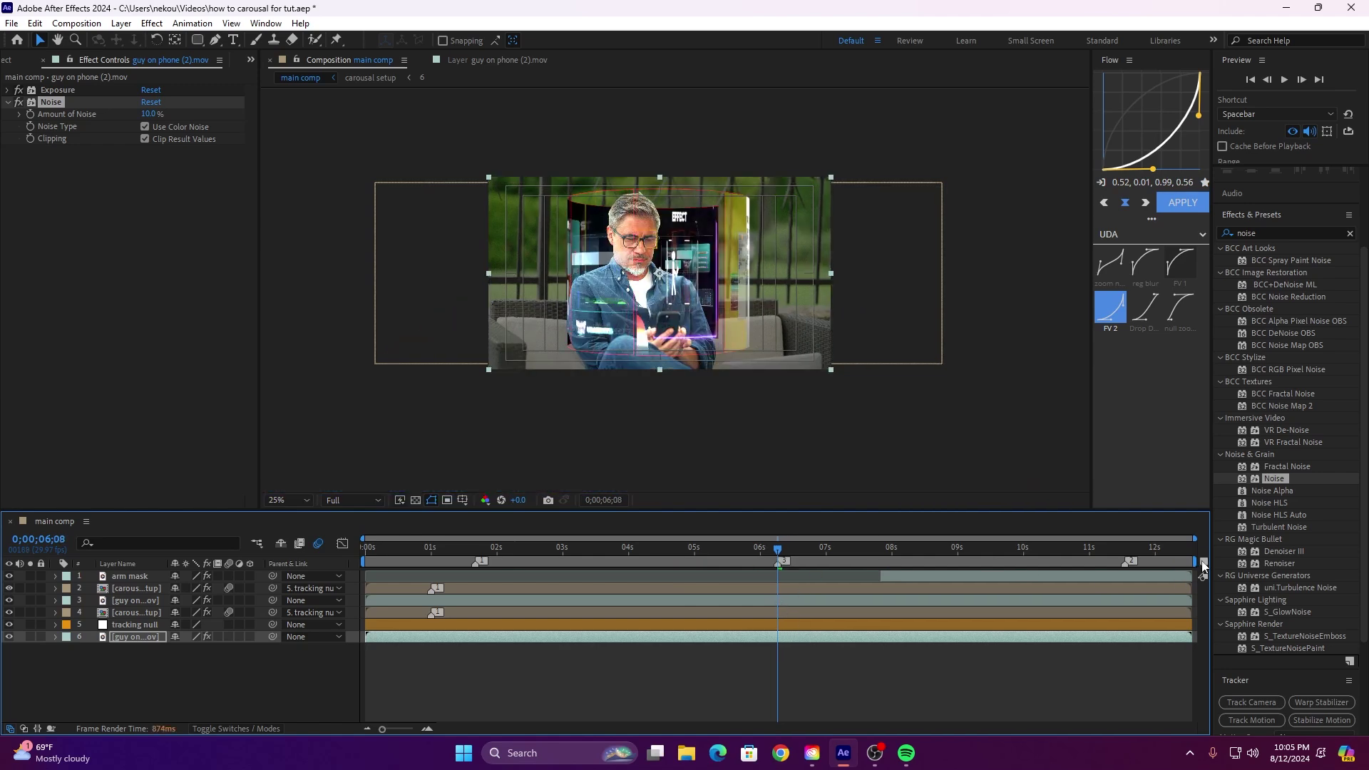
{"action": "left_click", "coordinate": [45, 125]}
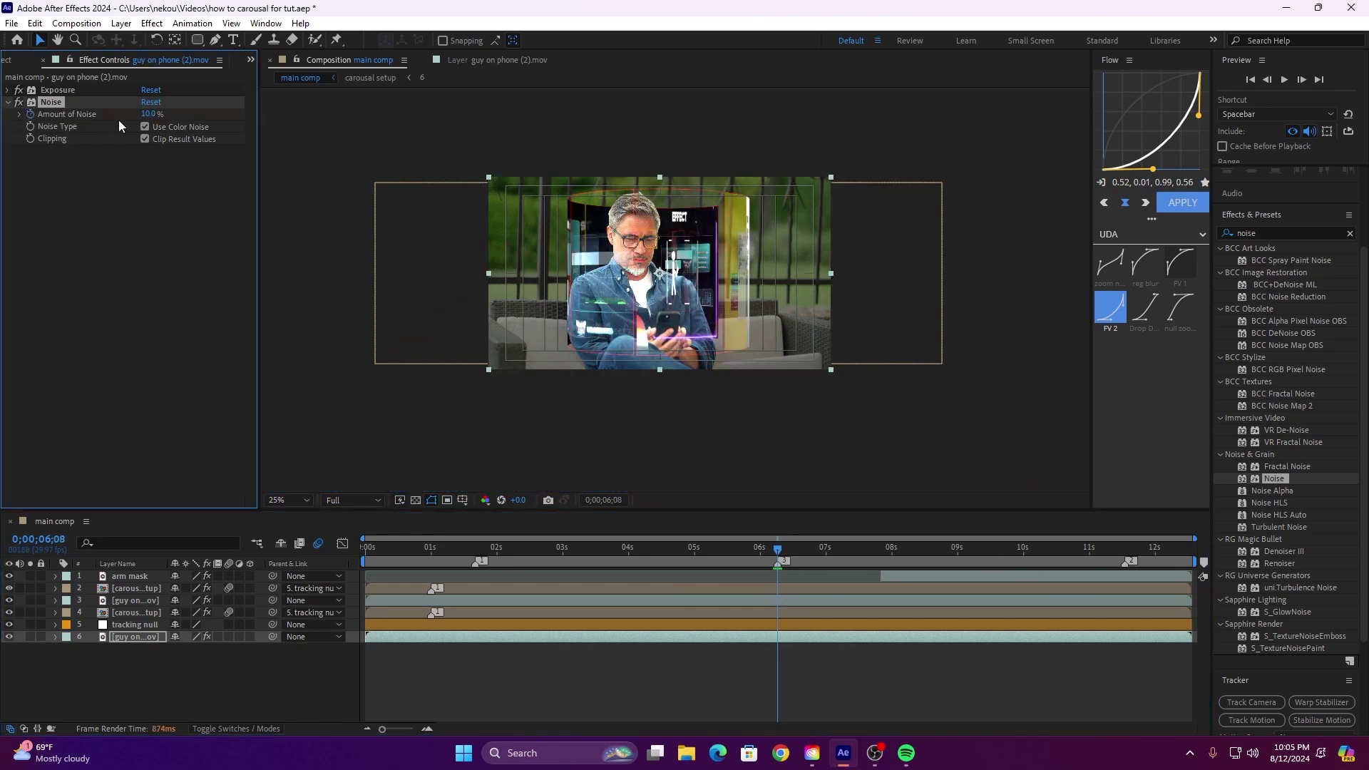
{"action": "left_click_drag", "start_coordinate": [777, 552], "coordinate": [360, 501]}
{"action": "left_click_drag", "start_coordinate": [148, 114], "coordinate": [35, 112]}
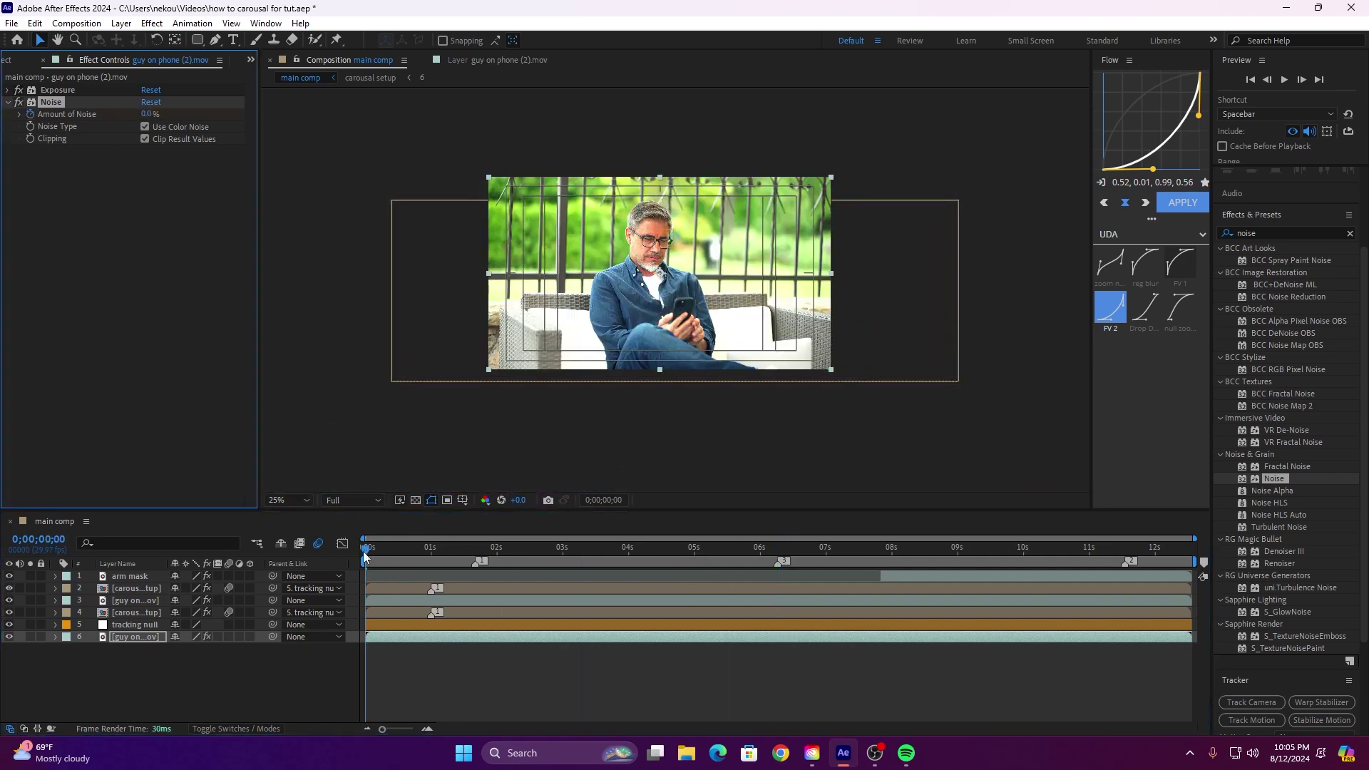
Step: Reveal the footage layer's keyframes and keyframe Amount of Noise at 10% at 0;00;11;15 and 0% at 0;00;12;16
{"action": "left_click_drag", "start_coordinate": [364, 556], "coordinate": [1124, 576]}
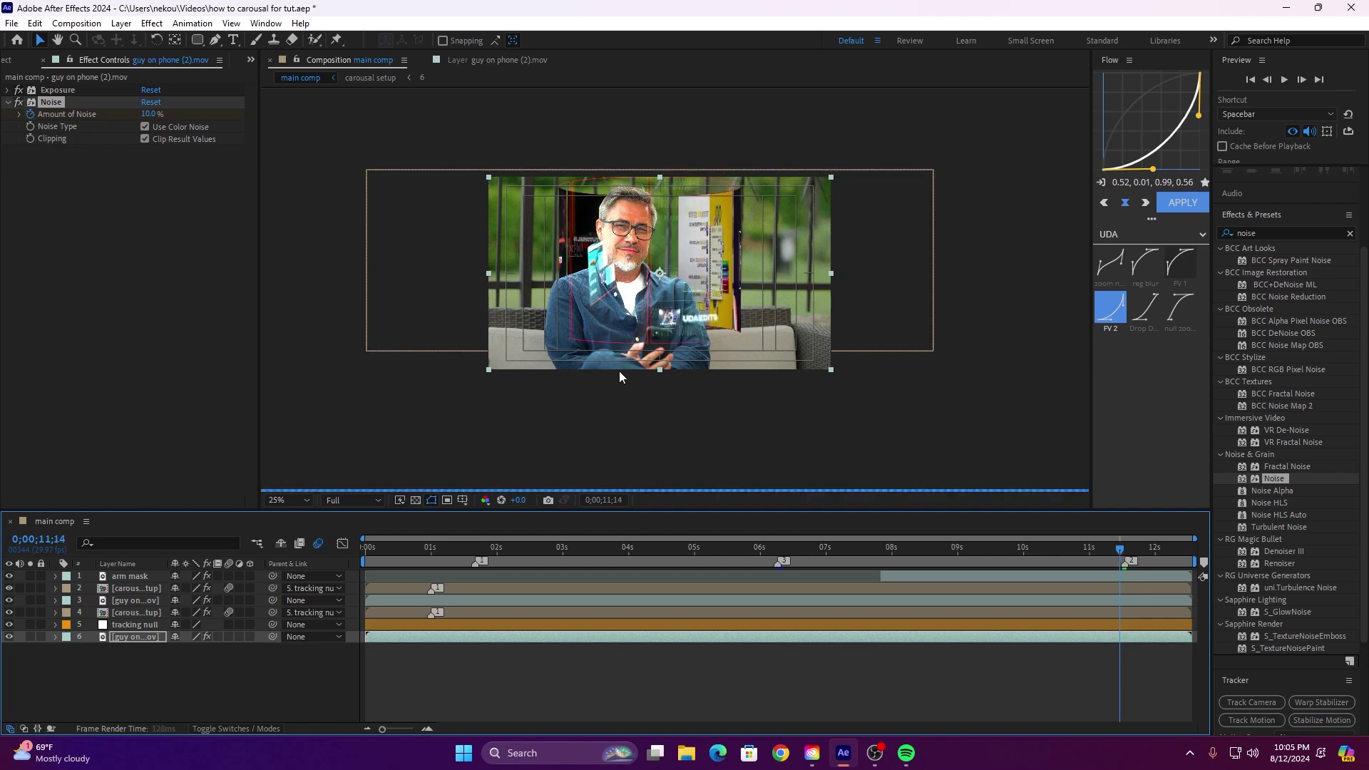
{"action": "key", "text": "Page_Up"}
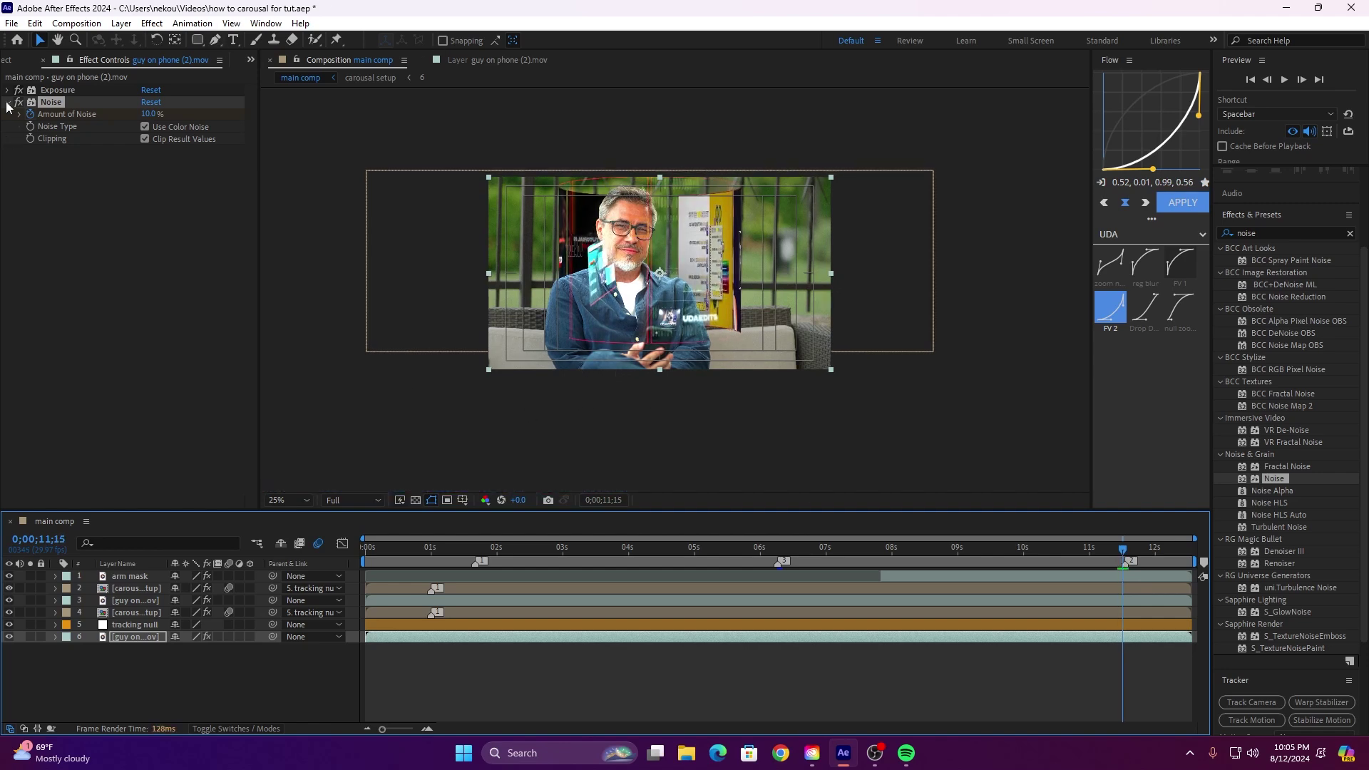
{"action": "key", "text": "u"}
{"action": "key", "text": "u"}
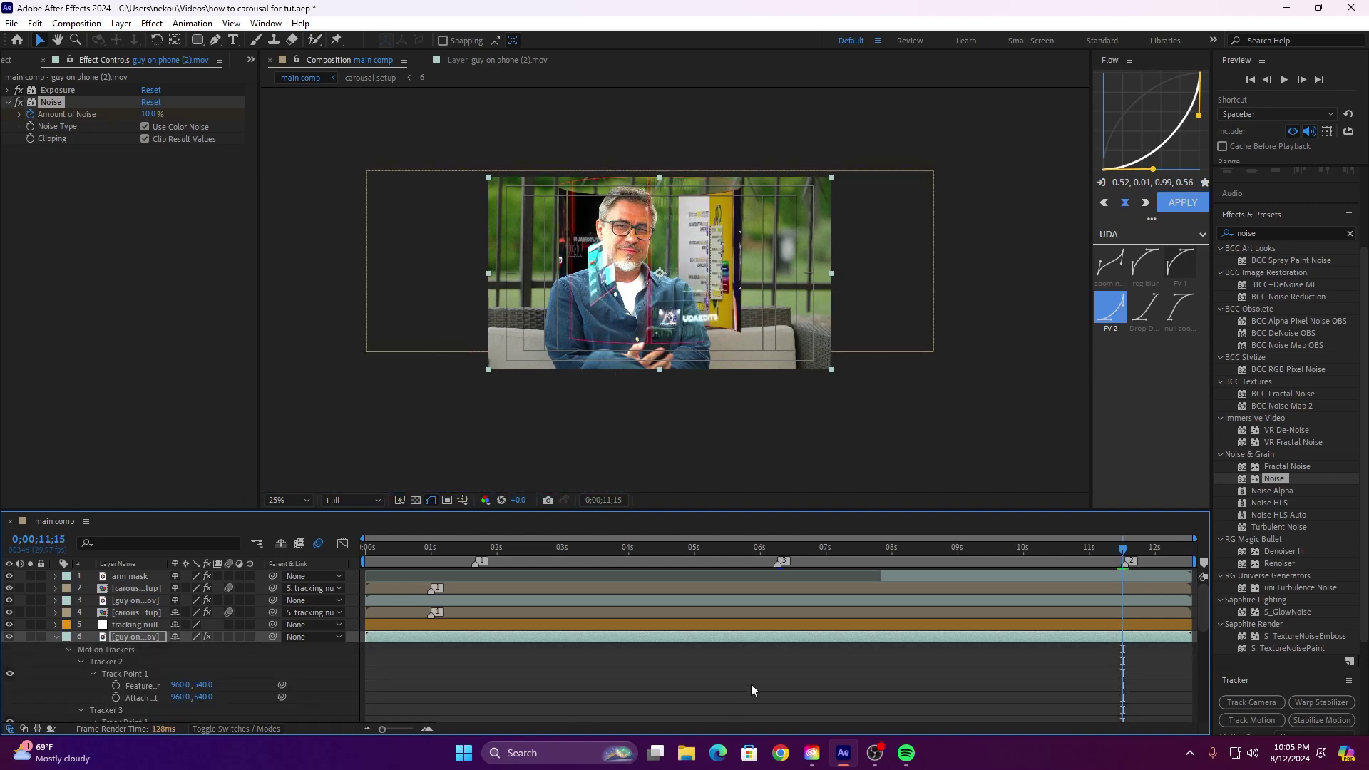
{"action": "key", "text": "u"}
{"action": "scroll", "coordinate": [798, 692], "scroll_direction": "down", "scroll_amount": 1}
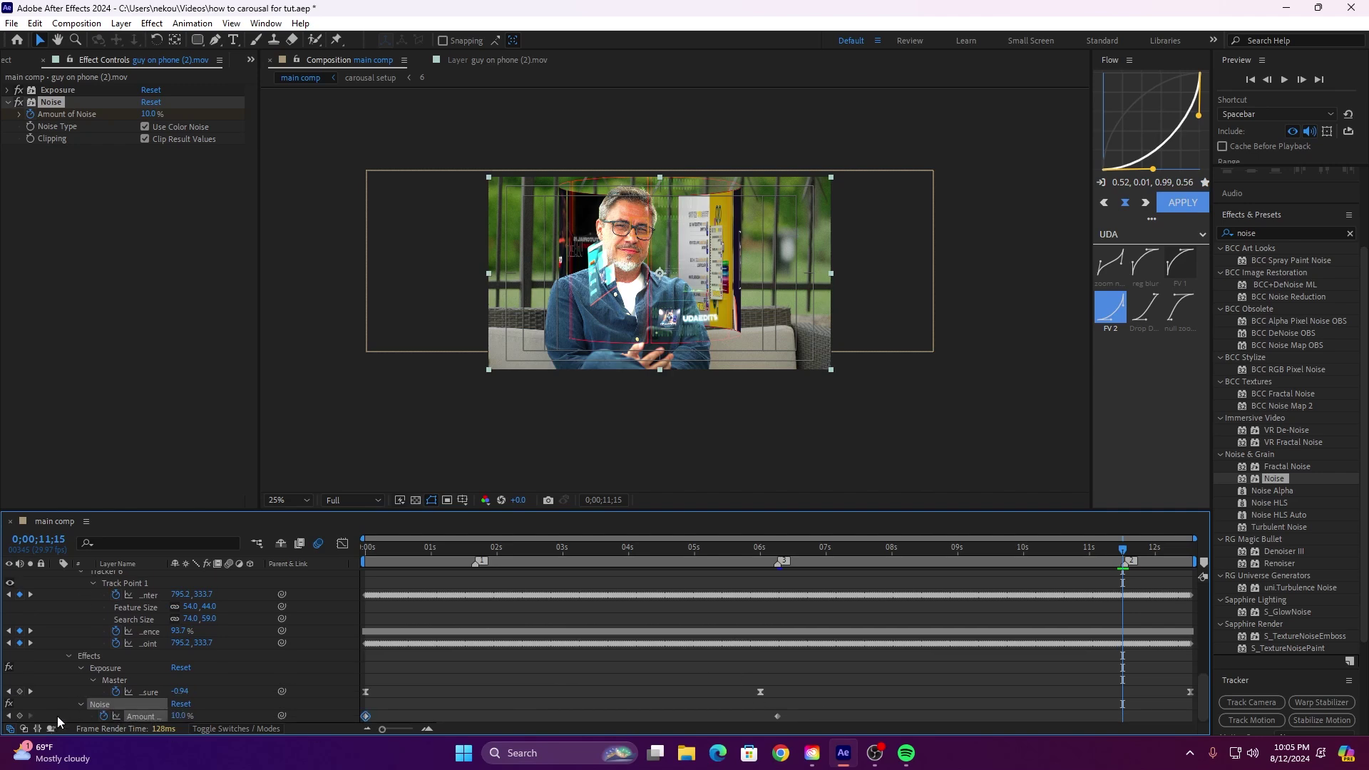
{"action": "key", "text": "space"}
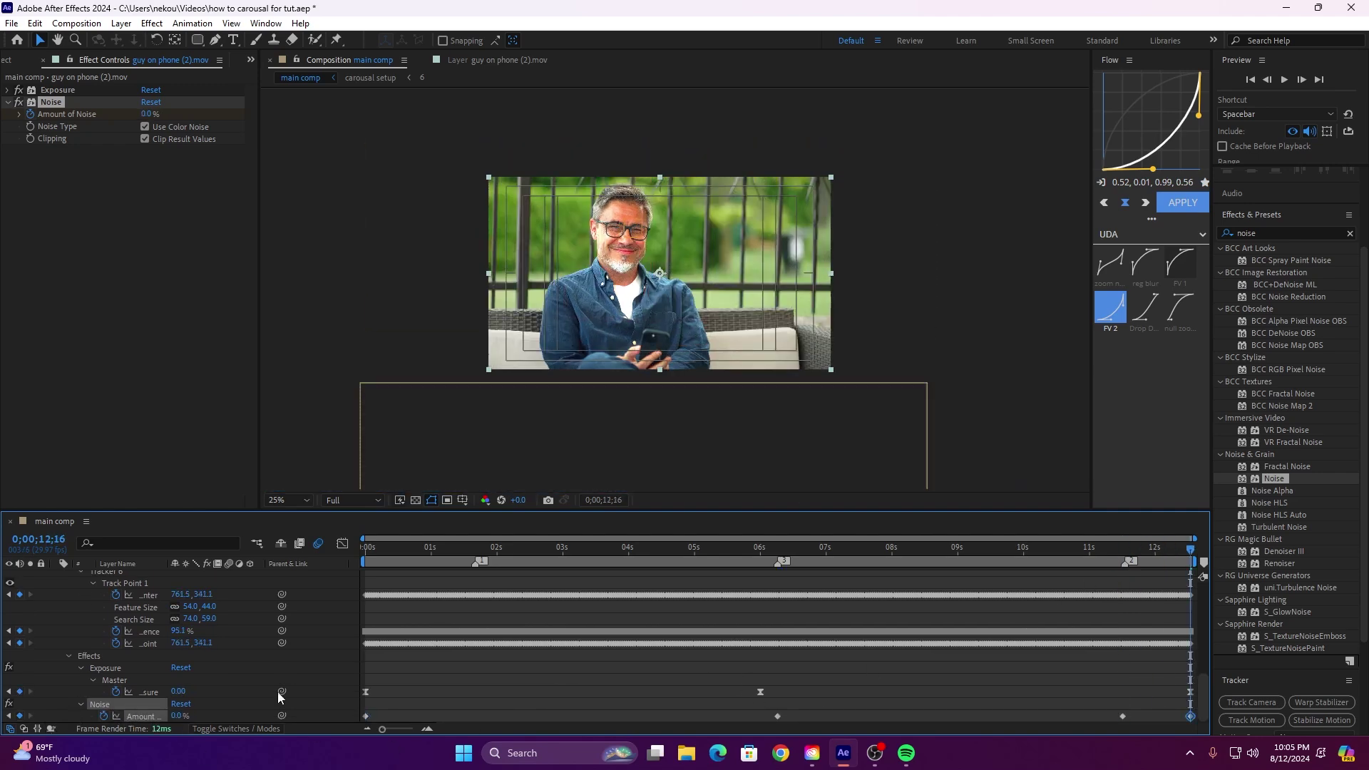
Step: Easy-ease the Amount of Noise keyframes and apply the reg blur easing curve to the first two
{"action": "left_click_drag", "start_coordinate": [1102, 713], "coordinate": [1198, 721]}
{"action": "key", "text": "F9"}
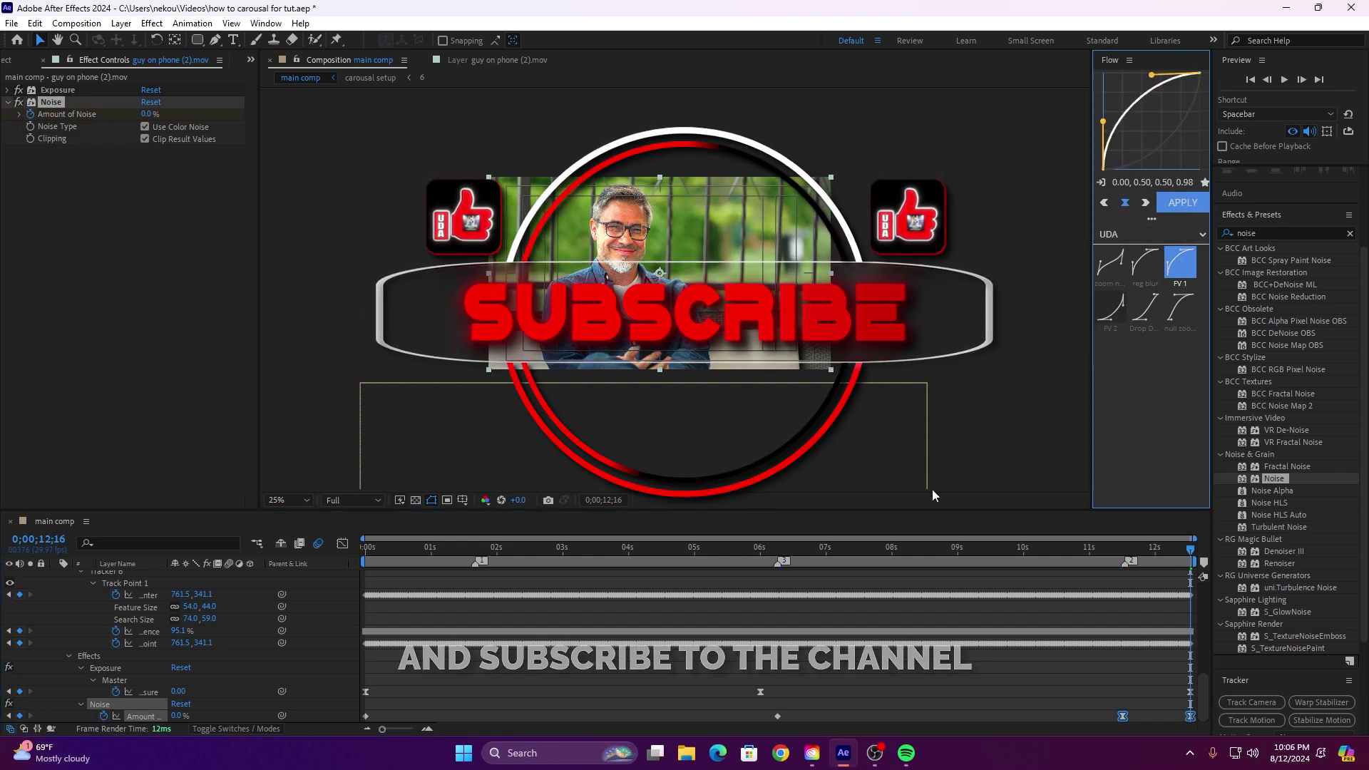
{"action": "left_click_drag", "start_coordinate": [807, 707], "coordinate": [368, 738]}
{"action": "left_click", "coordinate": [1145, 263]}
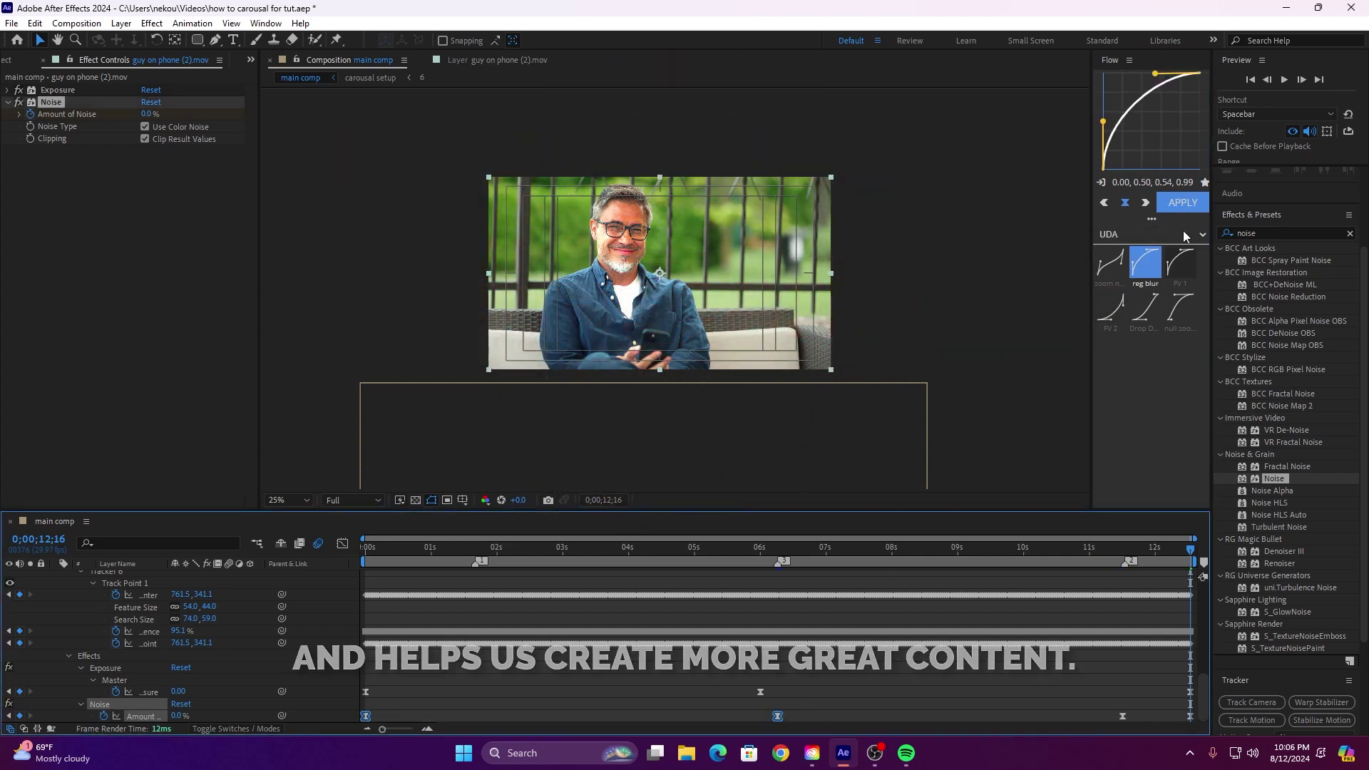
{"action": "left_click", "coordinate": [1183, 203]}
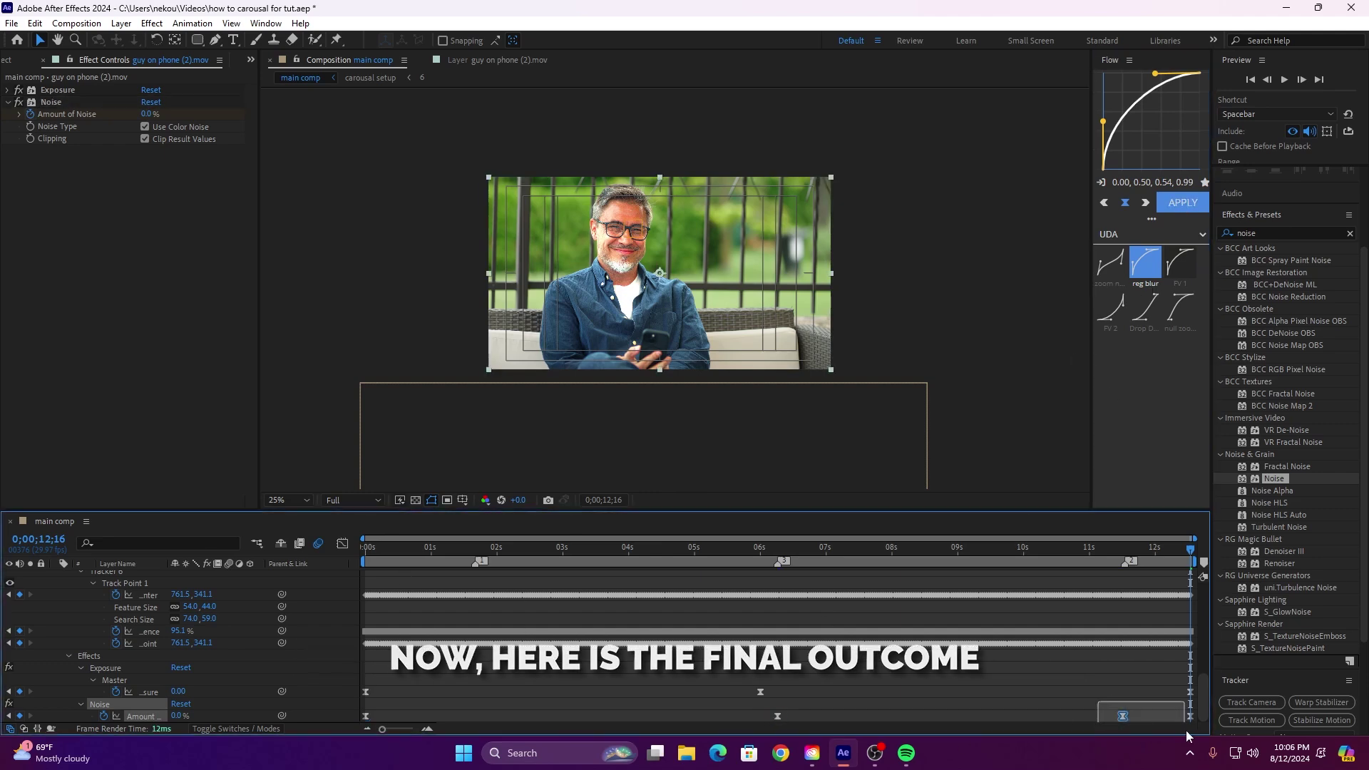
Step: Apply the FV 2 easing curve to the last two Amount of Noise keyframes, collapse the layer's properties, and scrub the ending
{"action": "left_click", "coordinate": [876, 603]}
{"action": "key", "text": "u"}
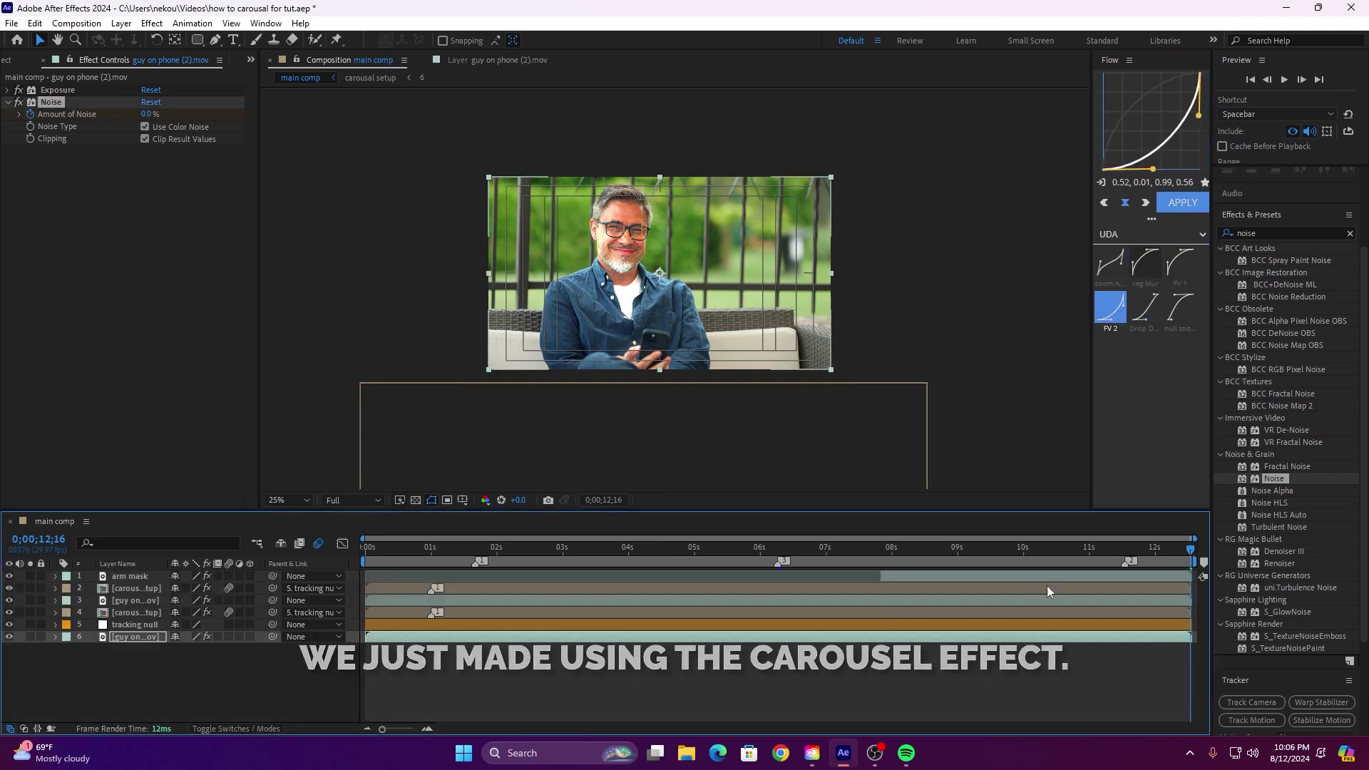
{"action": "left_click_drag", "start_coordinate": [1188, 550], "coordinate": [1122, 558]}
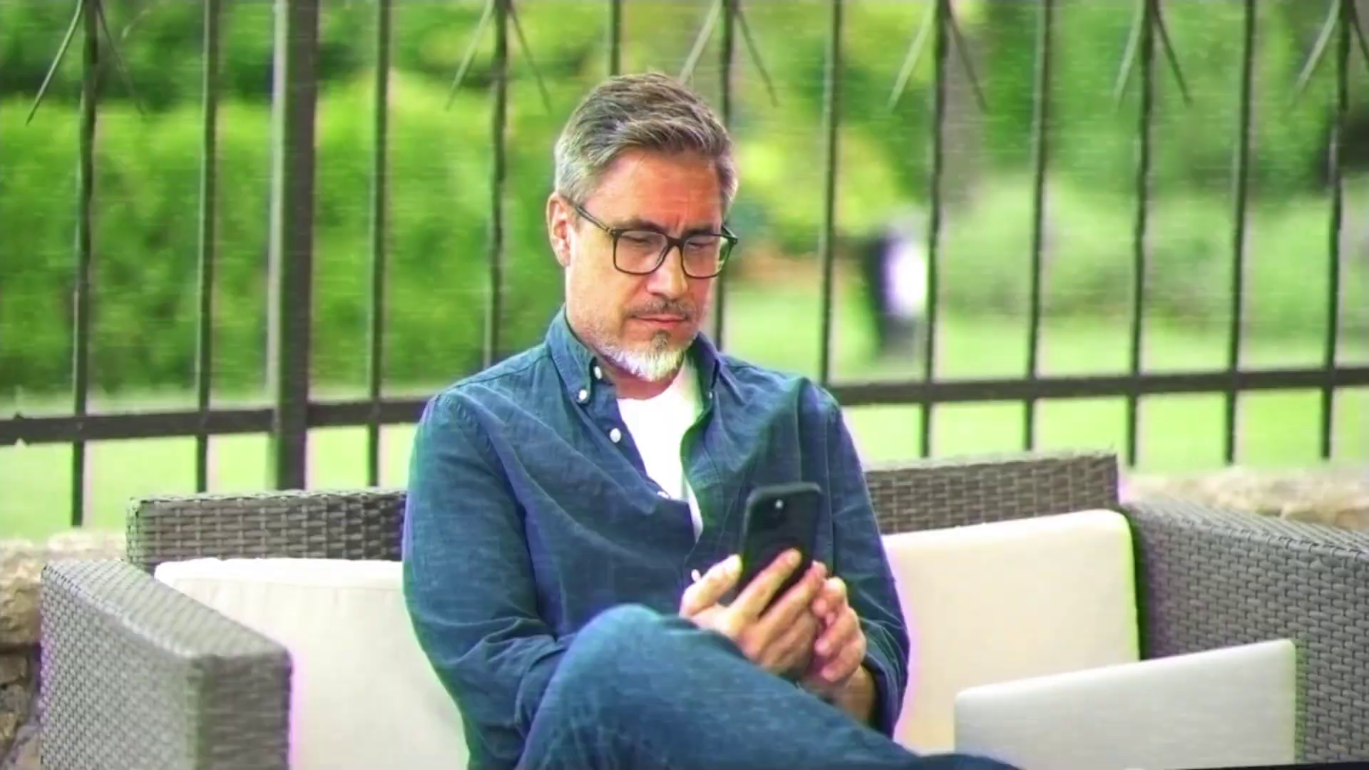